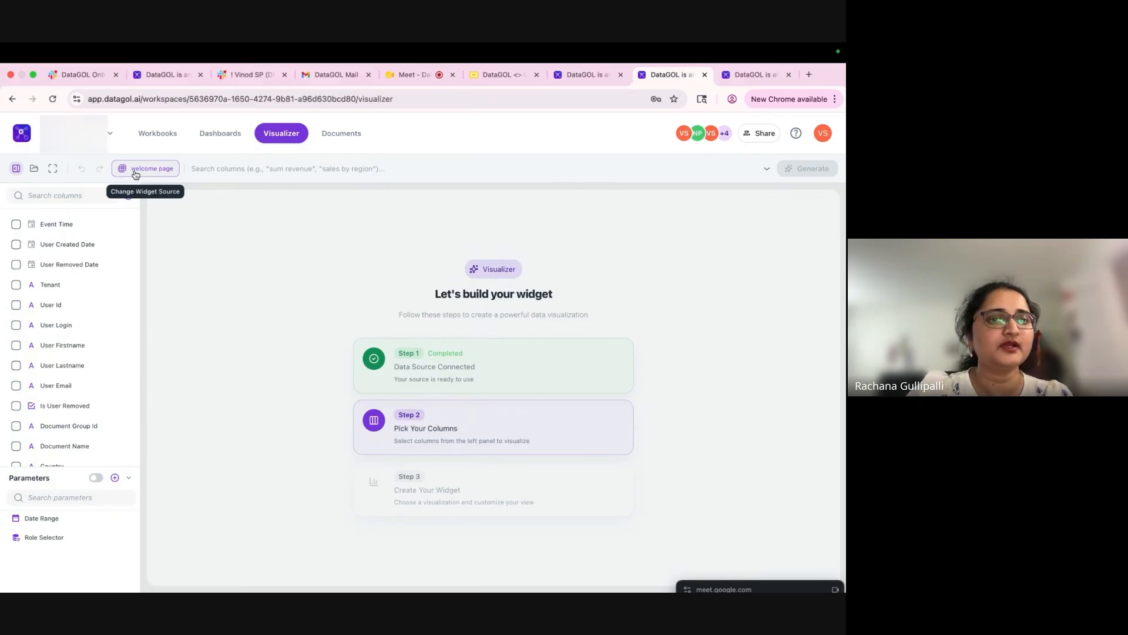
Browse the existing widget sources, search them for "sear", and review the welcome page workbook's materialized view query without changing the source
click(165, 174)
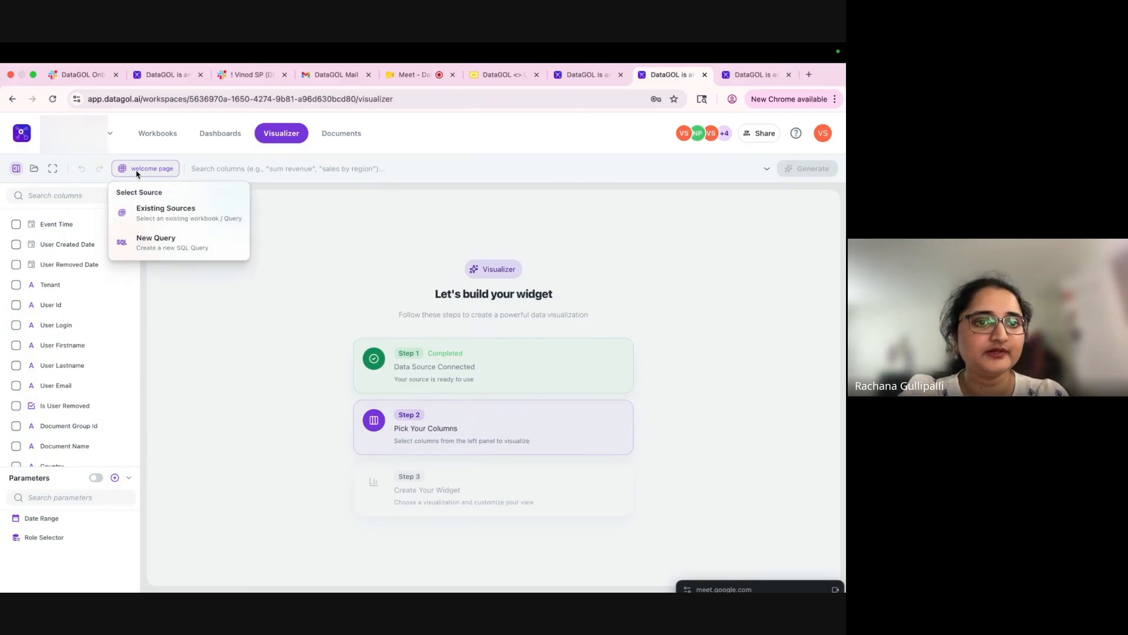
click(161, 214)
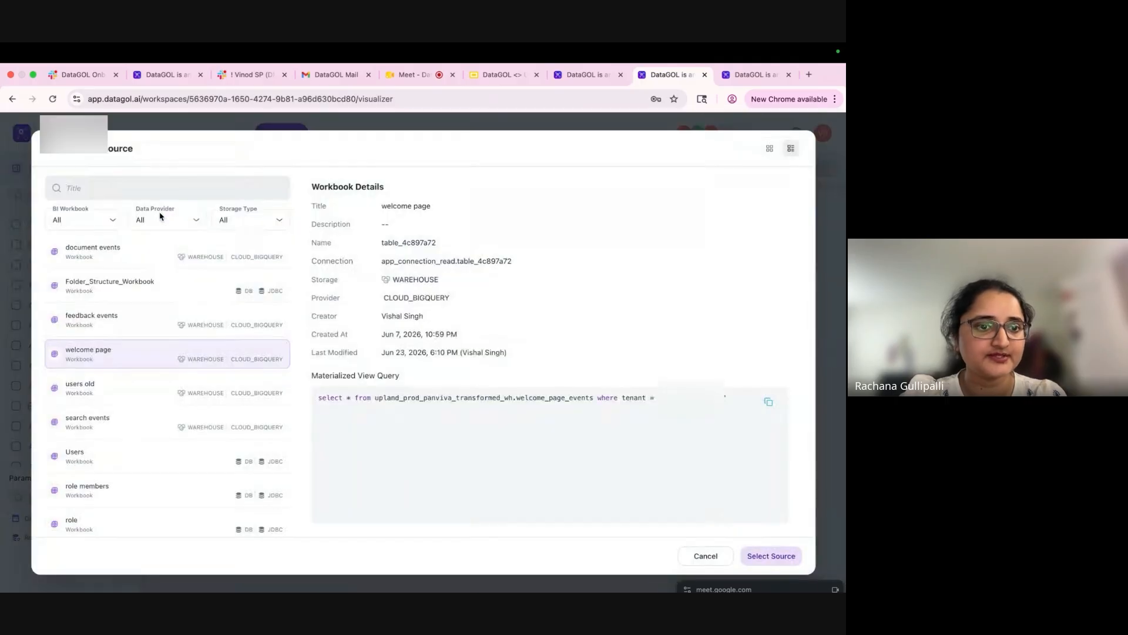
scroll(150, 496, down, 3)
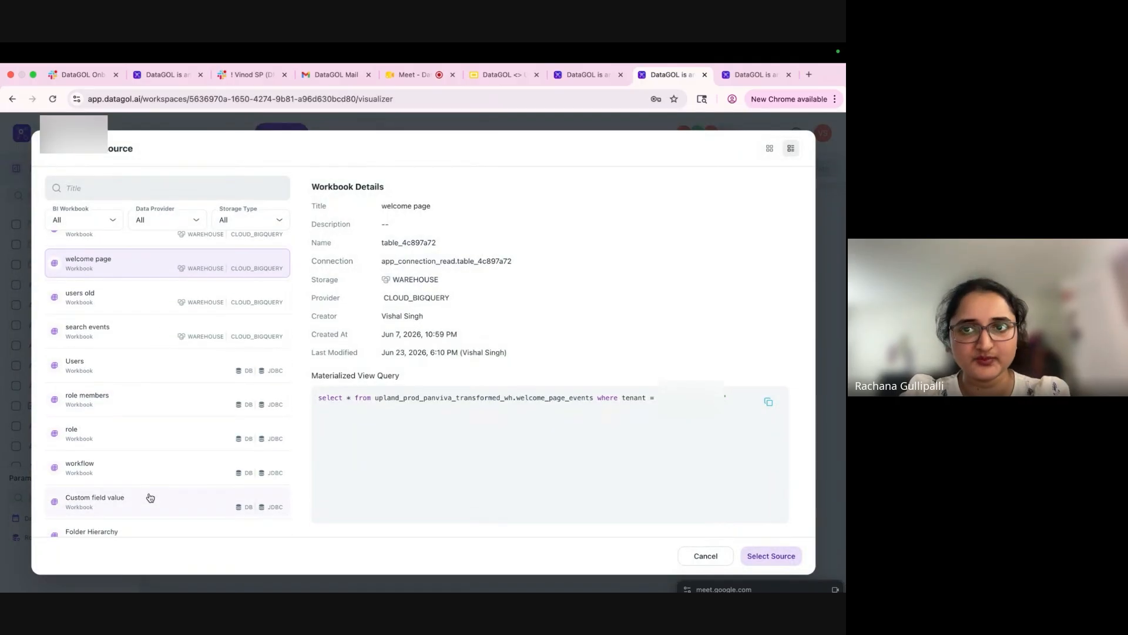
scroll(150, 497, down, 10)
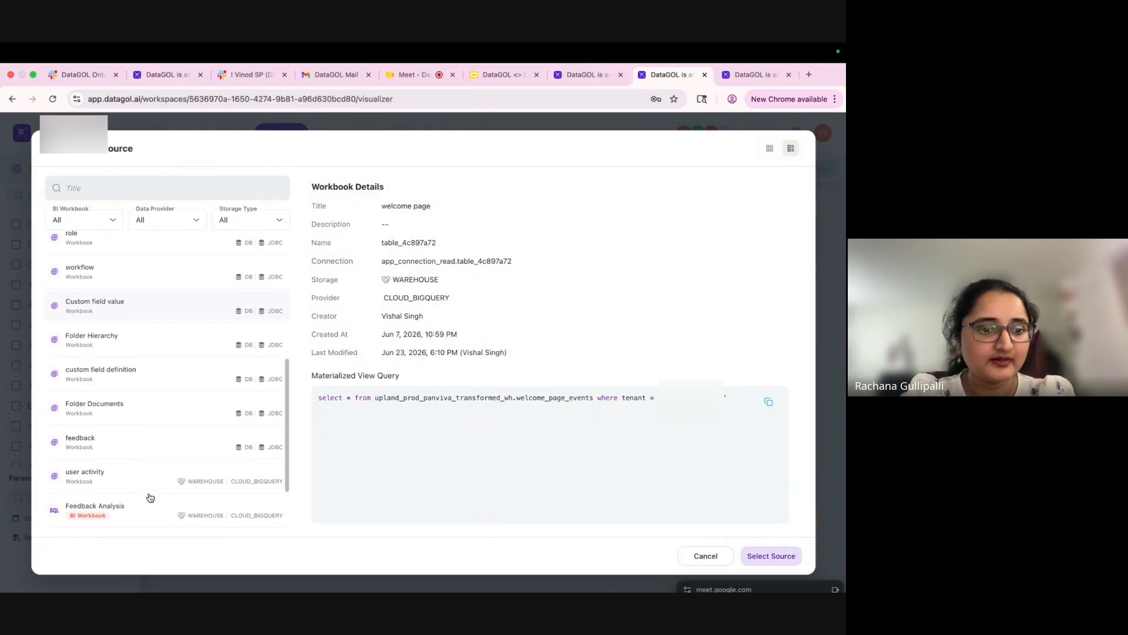
scroll(150, 498, up, 15)
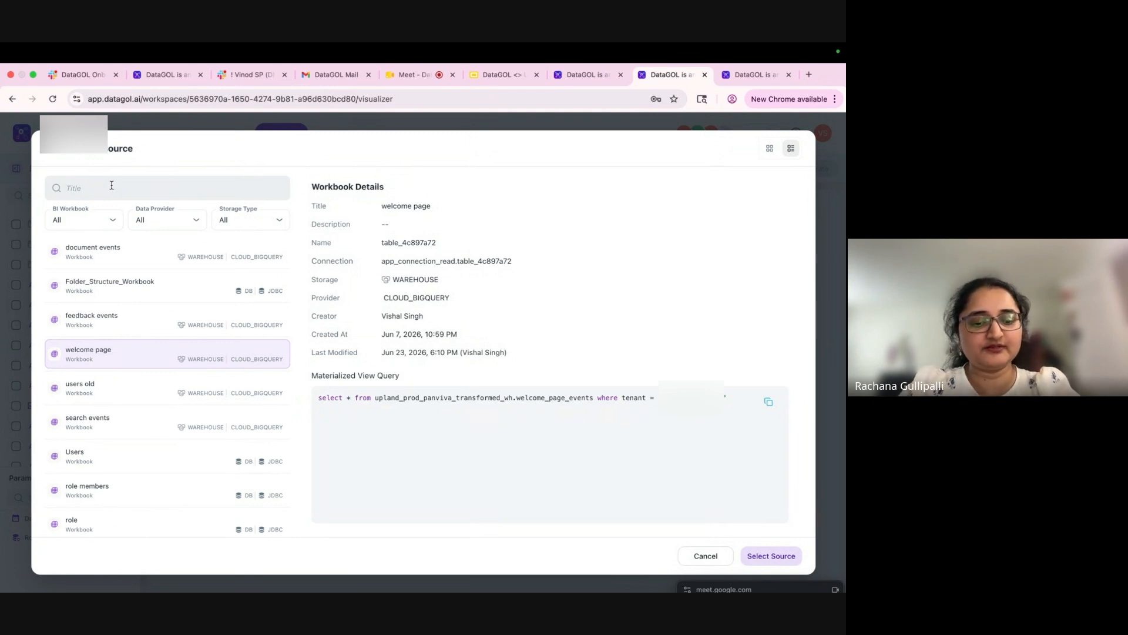
click(112, 185)
text(sear)
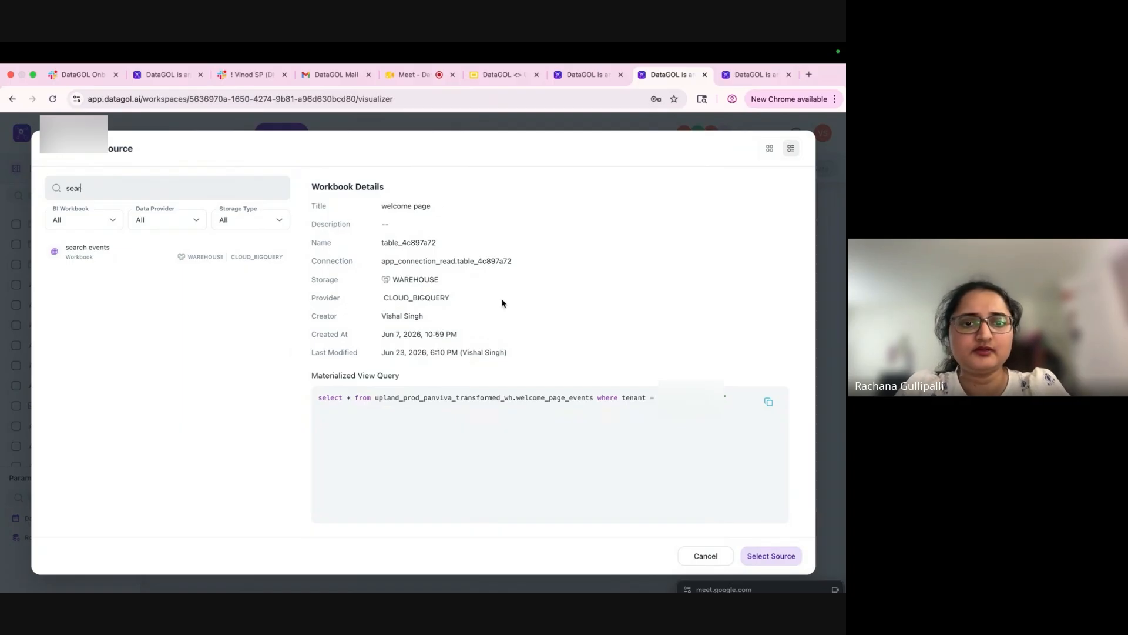
drag(338, 396, 700, 481)
click(775, 284)
click(835, 242)
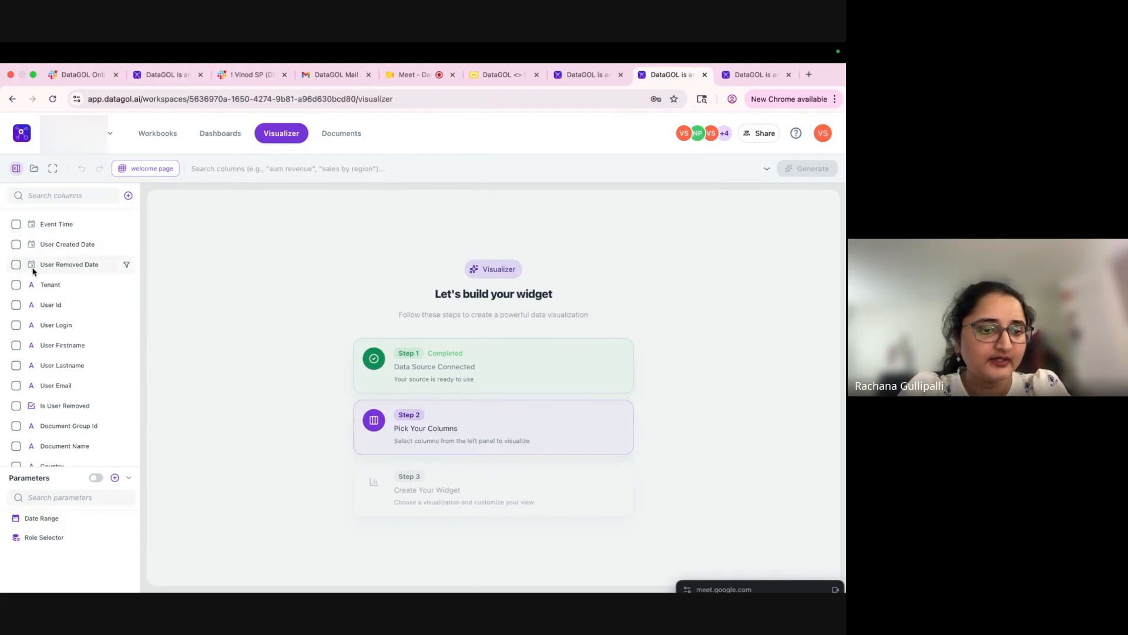
Examine the columns available in the welcome page source, including their data types and the Is User Removed column
scroll(31, 265, down, 1)
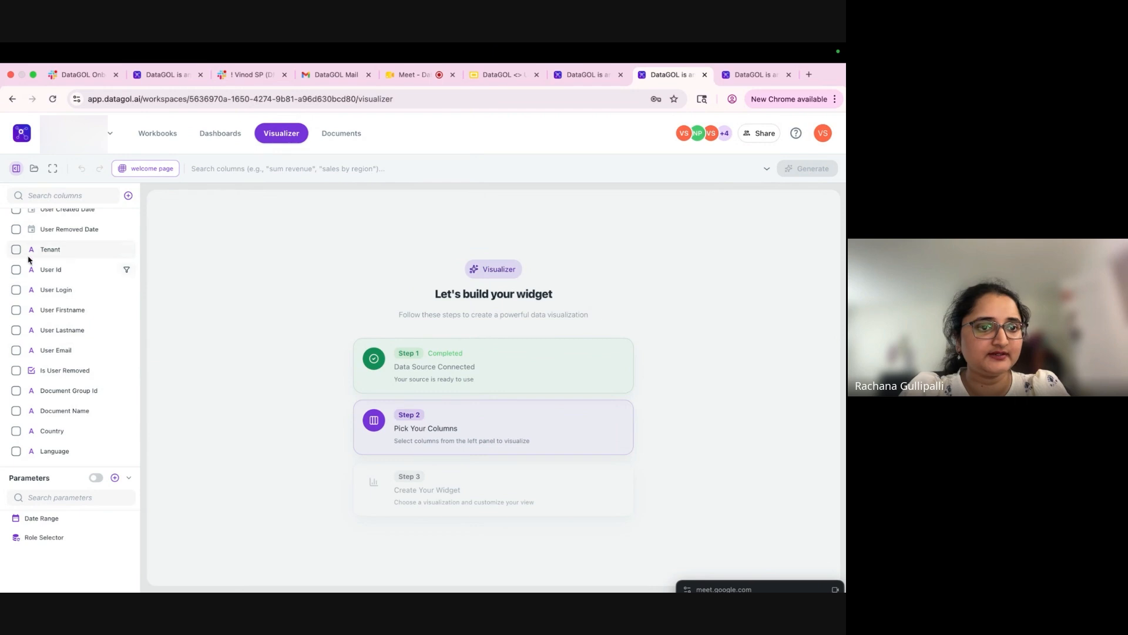
scroll(27, 361, down, 5)
scroll(28, 361, down, 3)
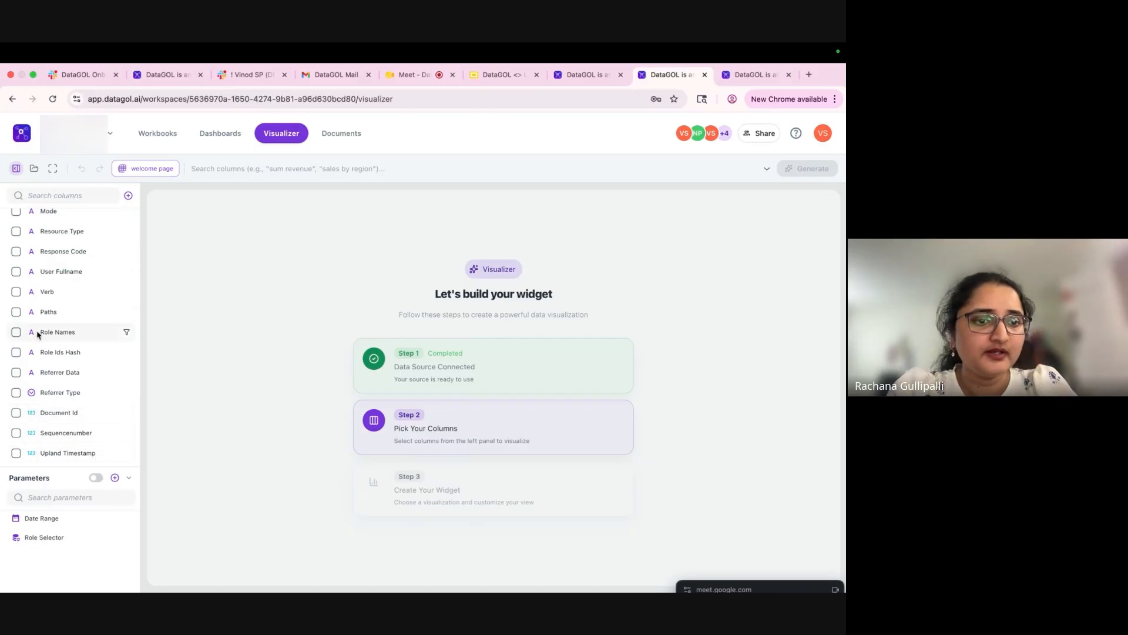
scroll(38, 352, up, 10)
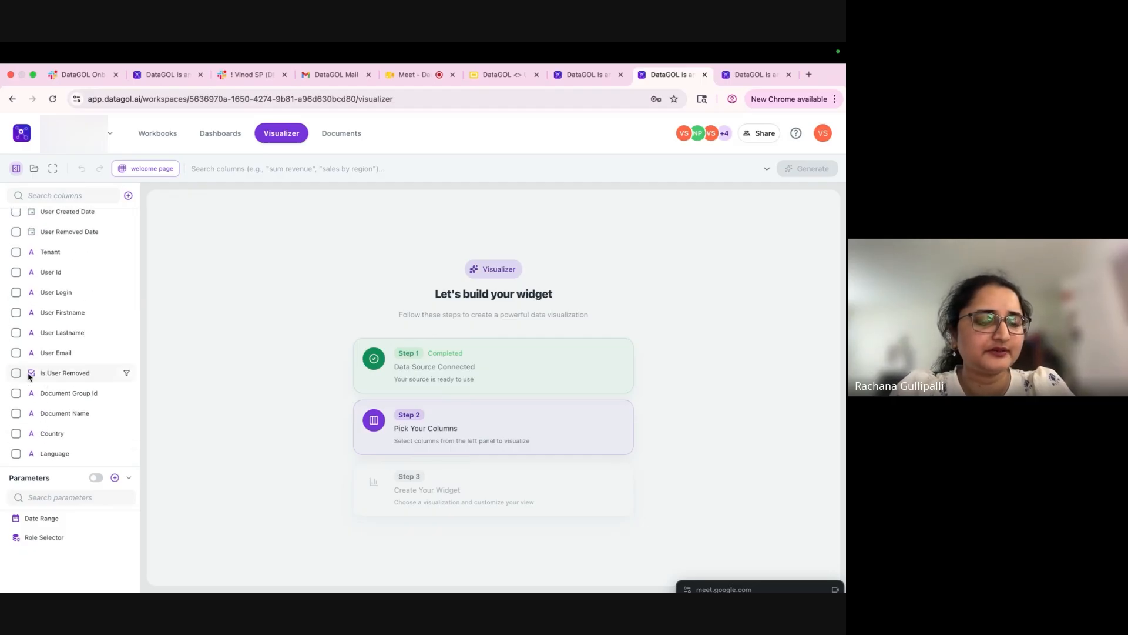
mouse_move(39, 374)
mouse_down()
mouse_move(92, 374)
mouse_move(39, 374)
mouse_up()
click(91, 374)
click(40, 375)
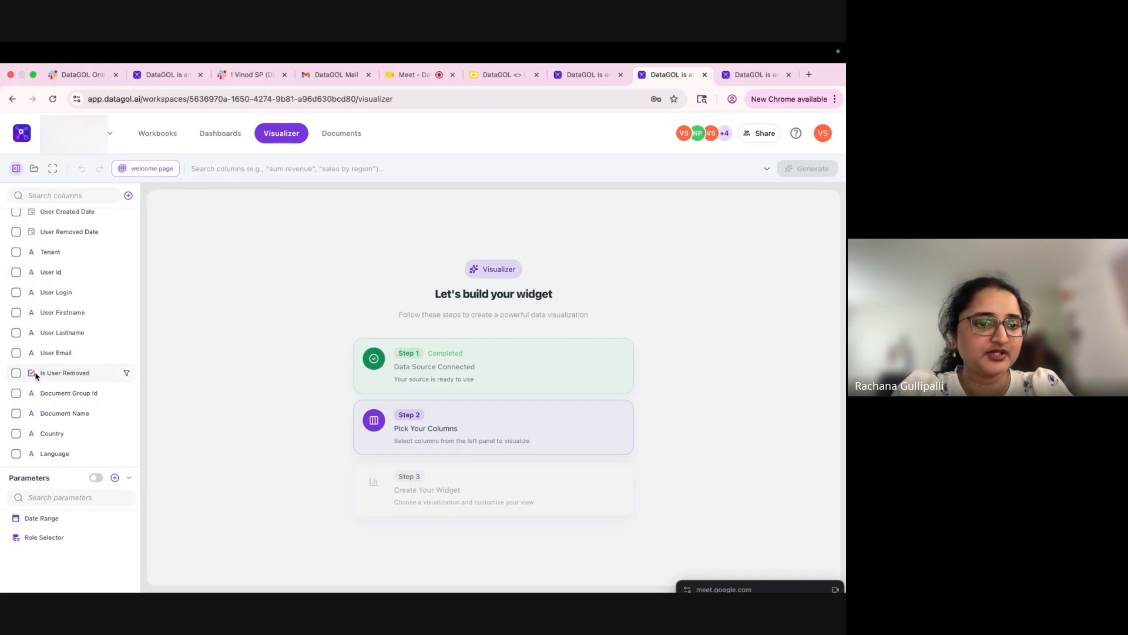
scroll(41, 385, down, 1)
scroll(41, 387, up, 3)
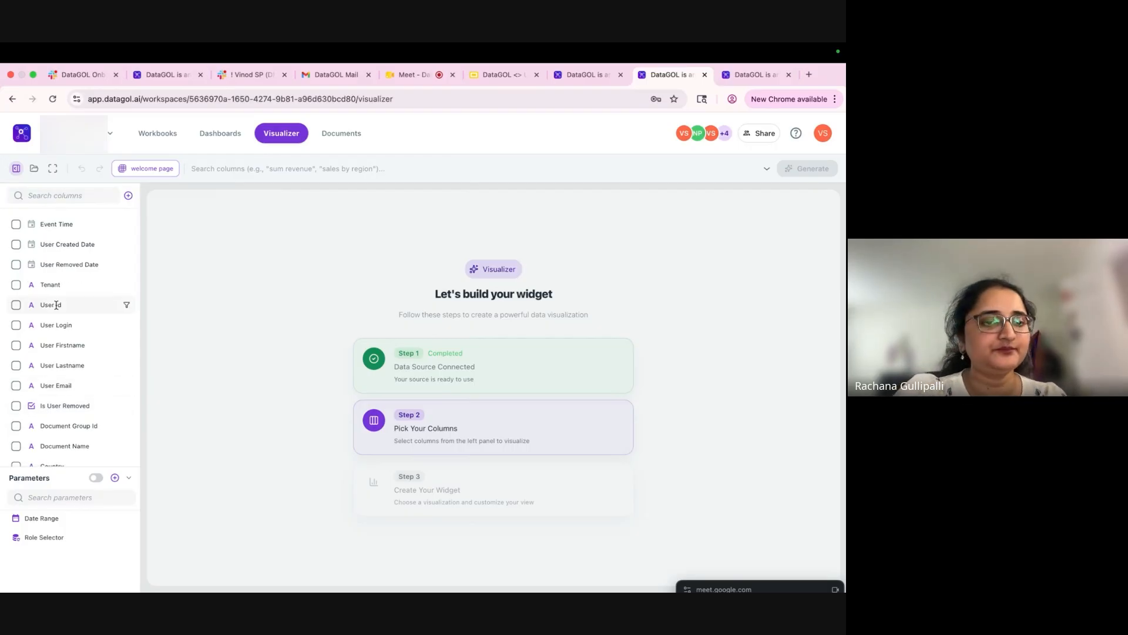
Add the User Id column with Count aggregation and generate the widget
click(16, 305)
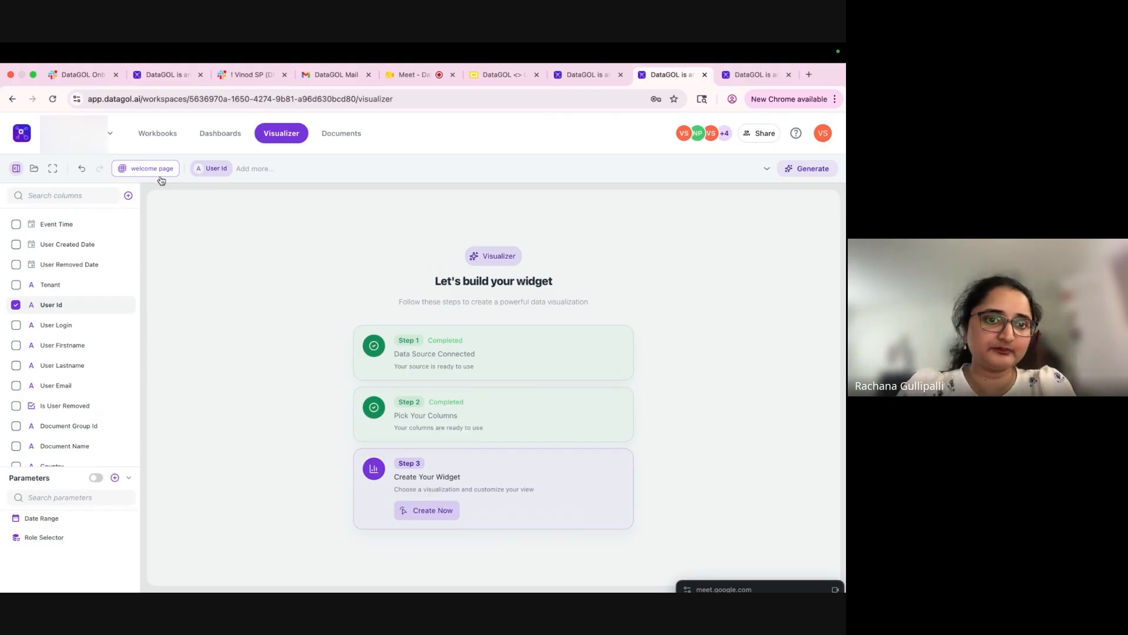
click(213, 165)
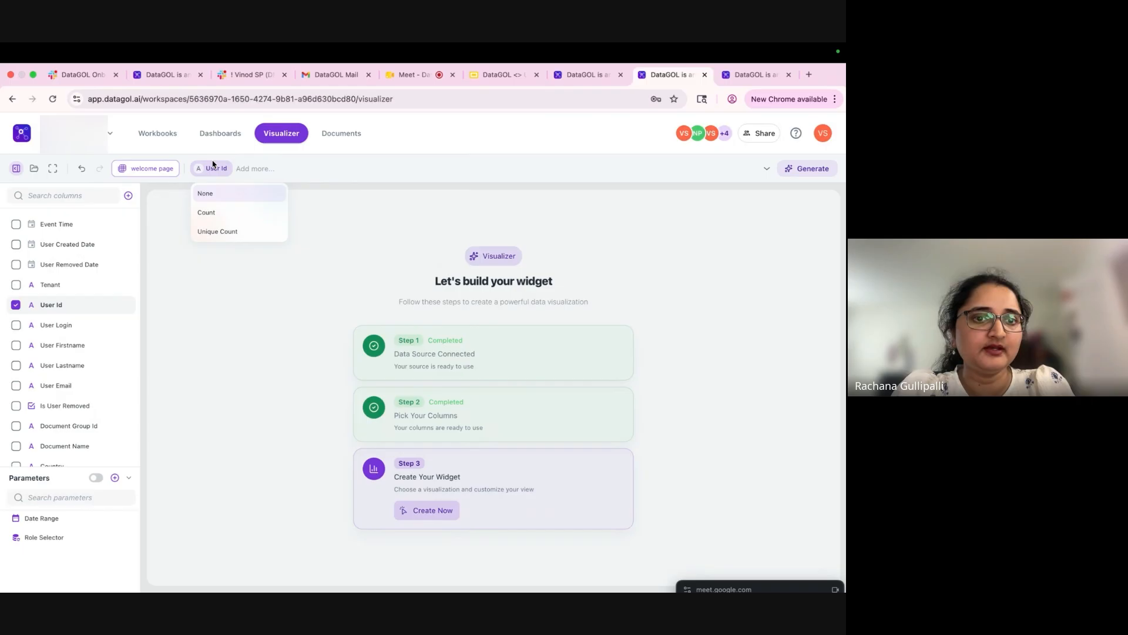
click(217, 215)
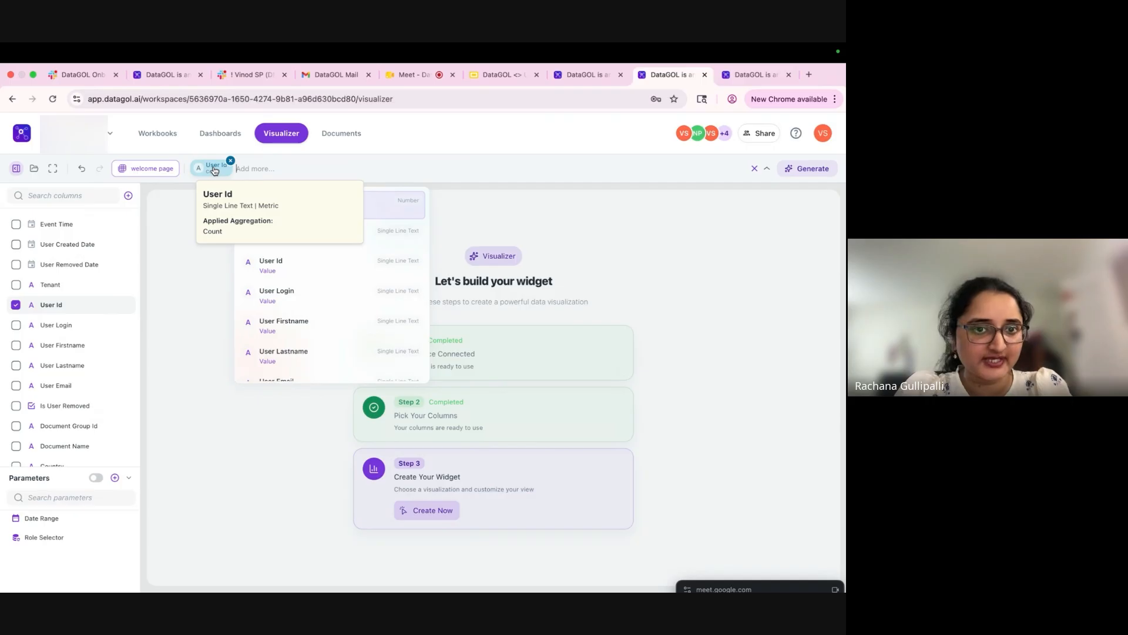
click(828, 173)
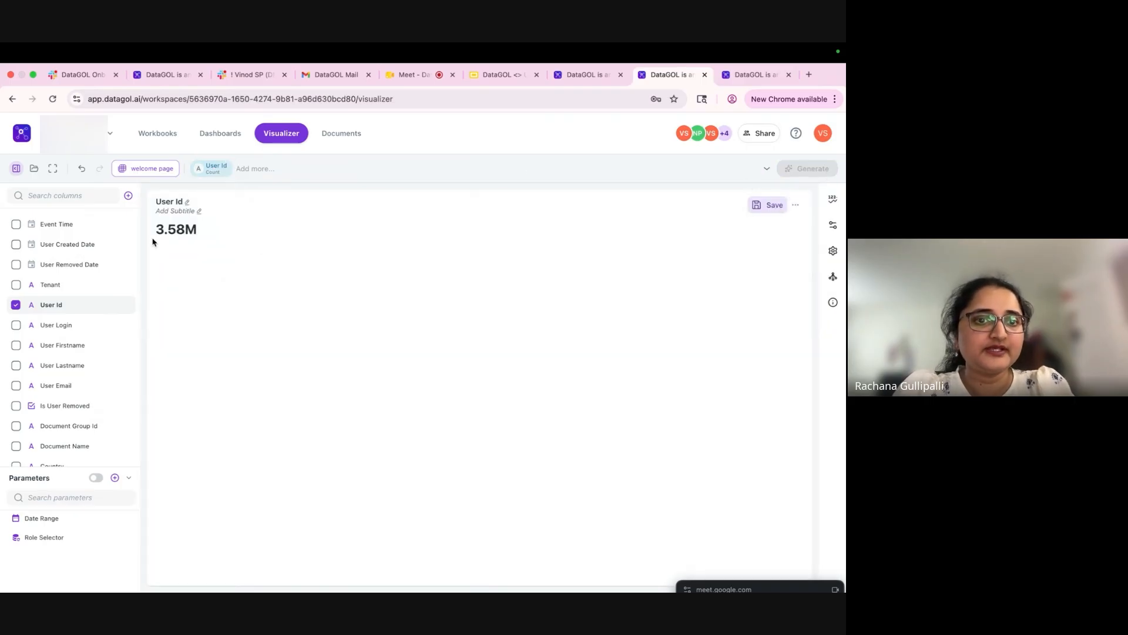
drag(156, 232, 242, 231)
click(242, 232)
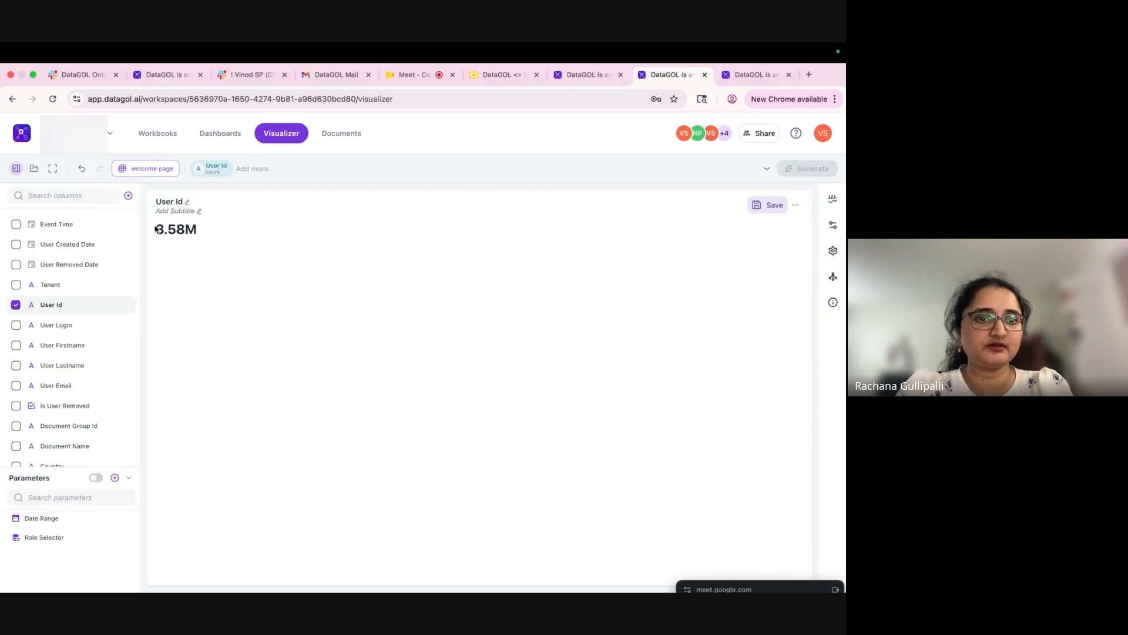
drag(152, 229, 241, 229)
click(241, 230)
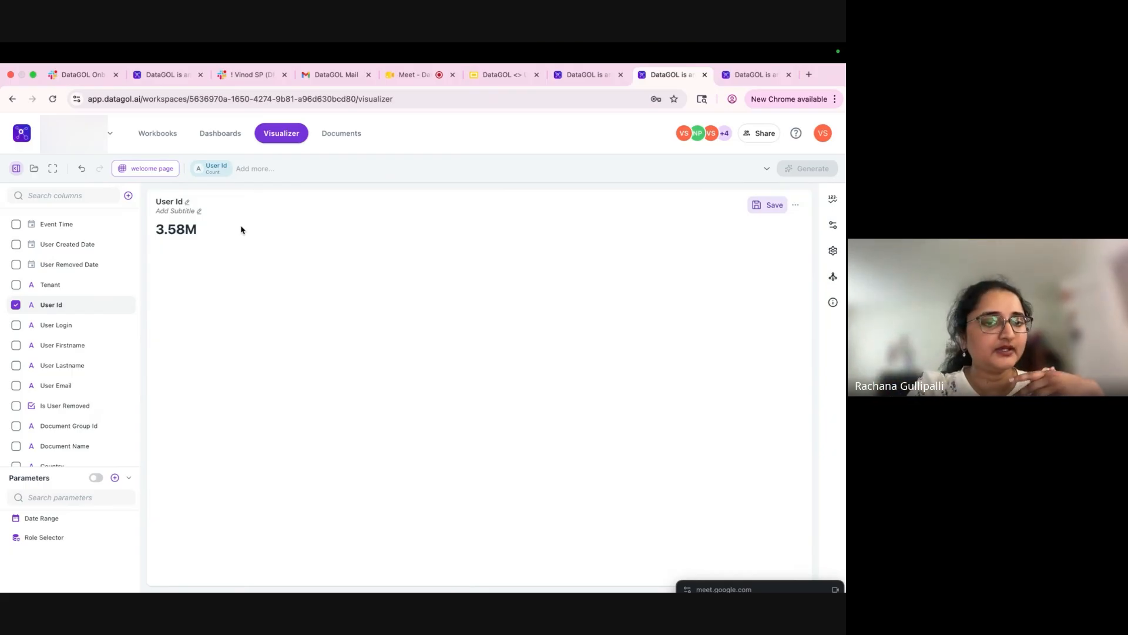
Set the User Id aggregation to Unique Count and regenerate the widget
mouse_move(216, 172)
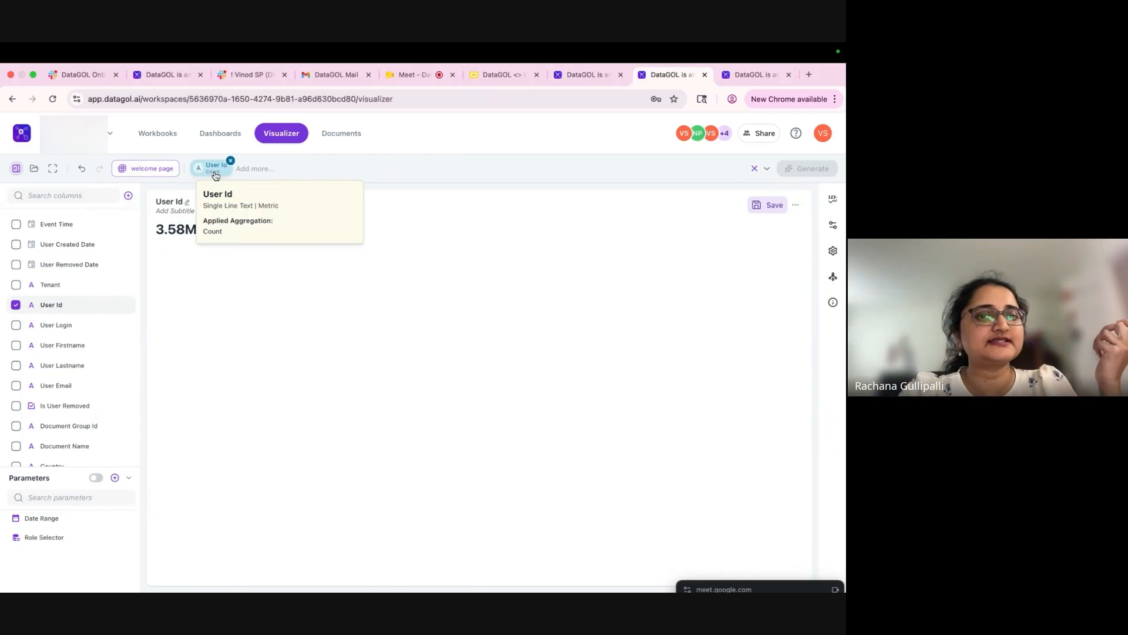
click(216, 174)
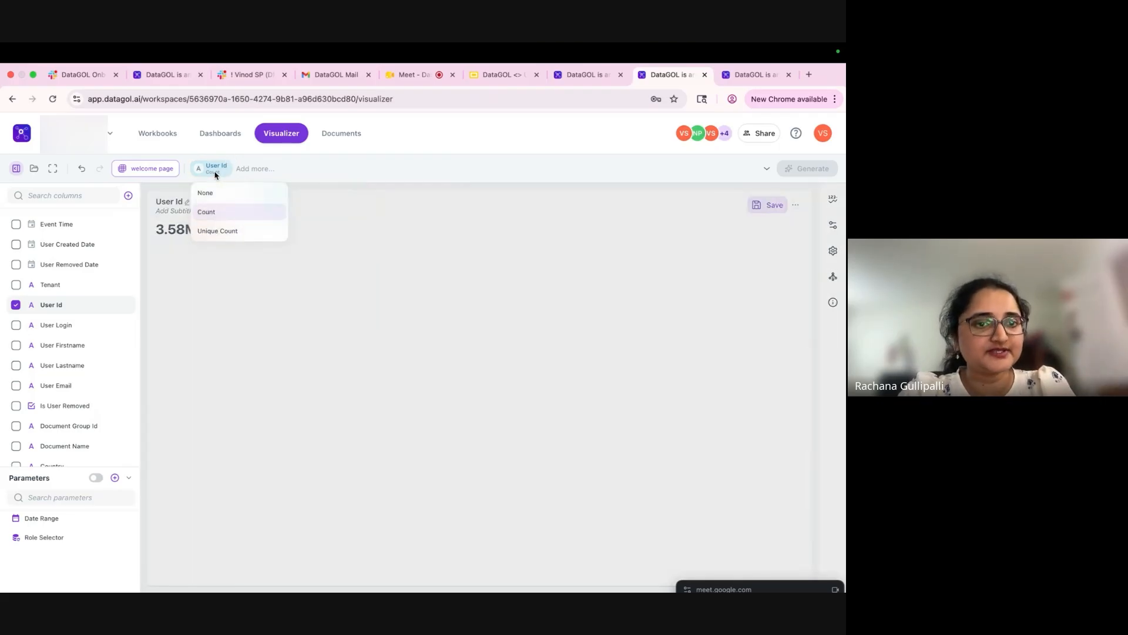
click(234, 232)
click(790, 179)
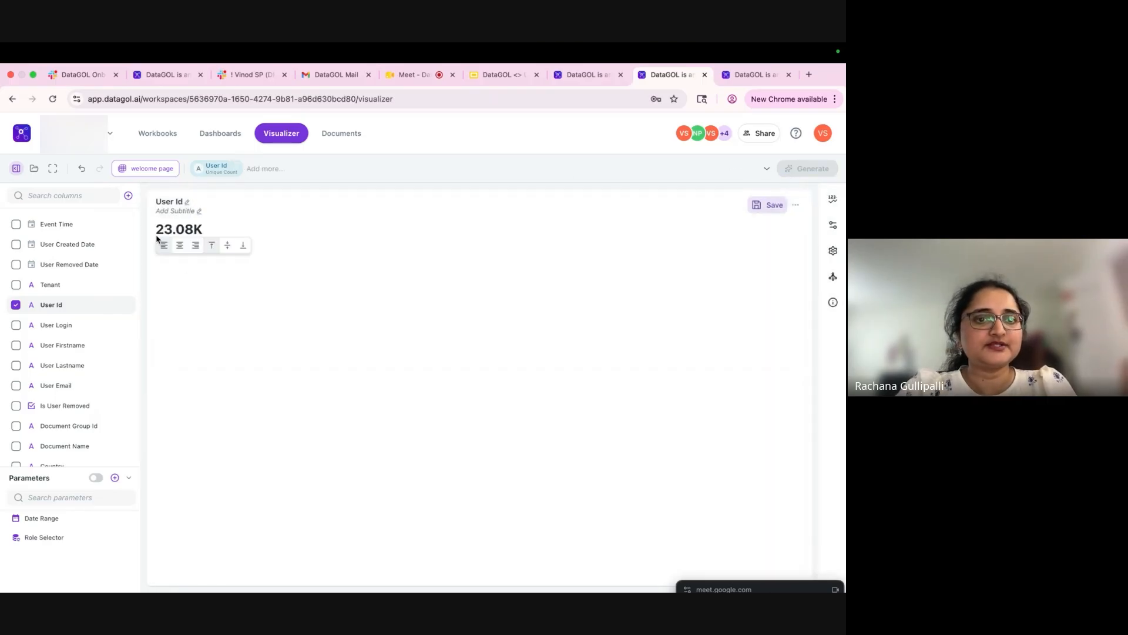
drag(154, 230, 238, 234)
click(238, 235)
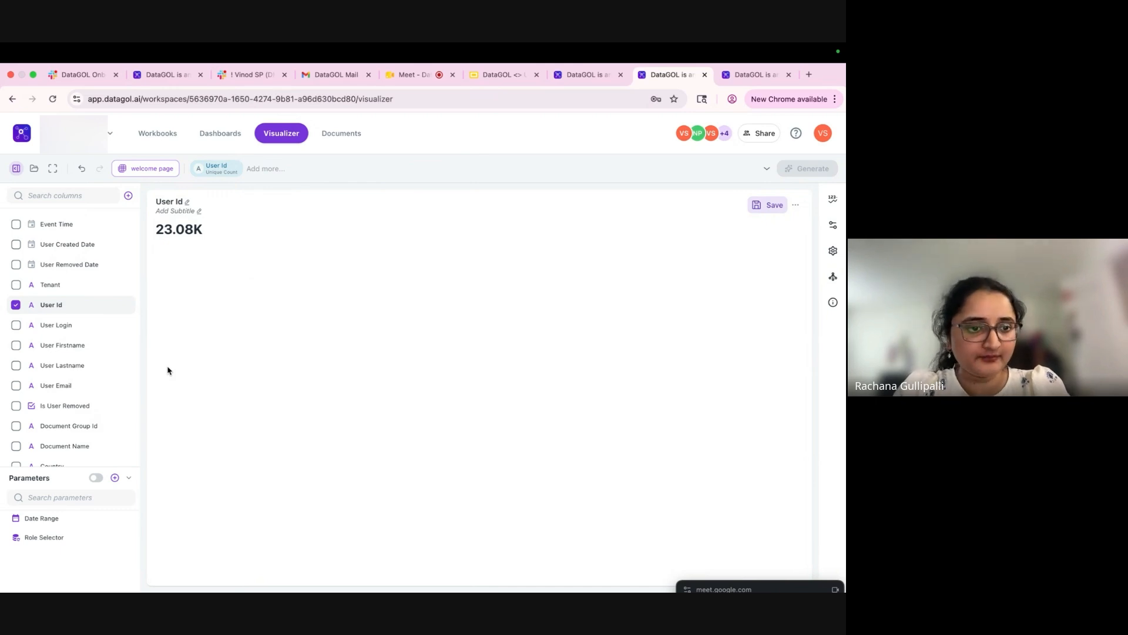
Add the Event Time column, generate the User Id by Event Time chart, and check the available visualization types
click(16, 224)
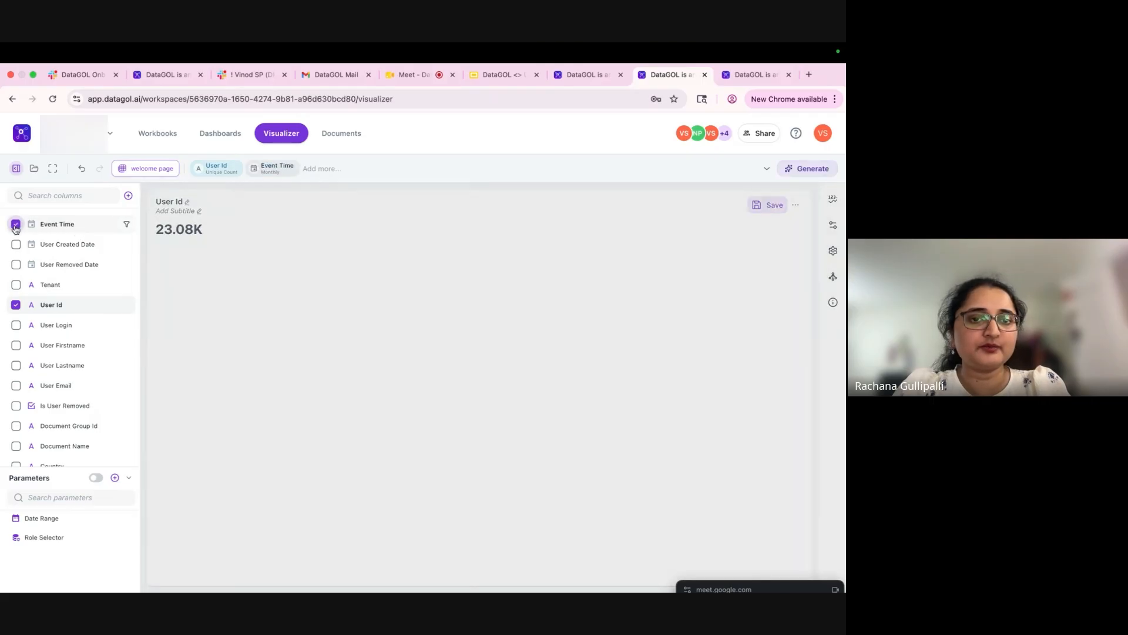
click(809, 171)
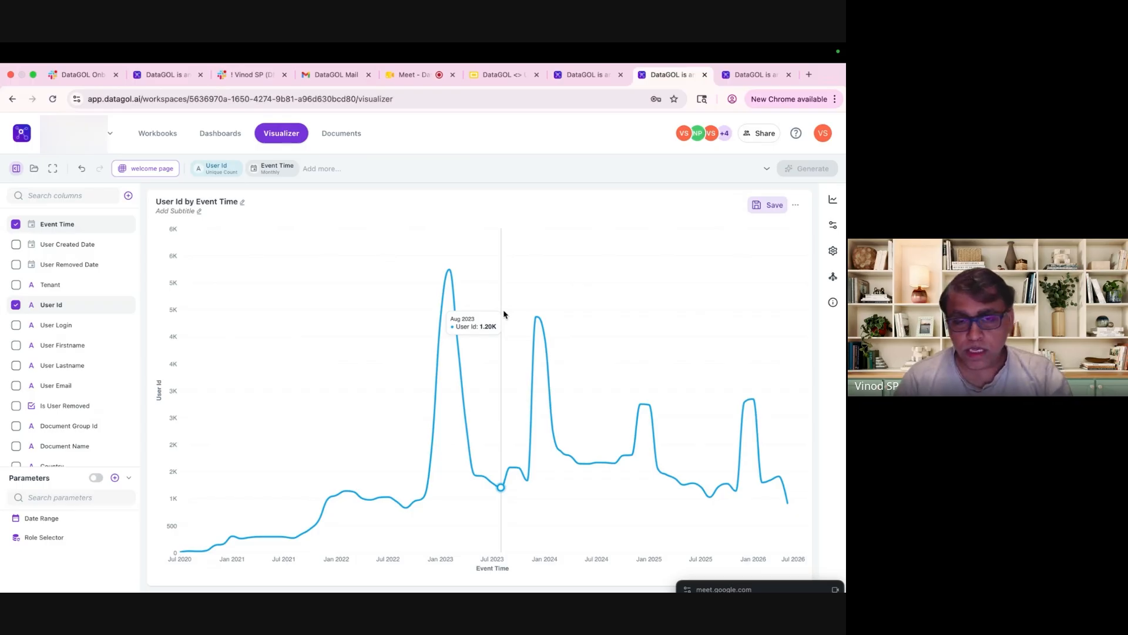
click(833, 200)
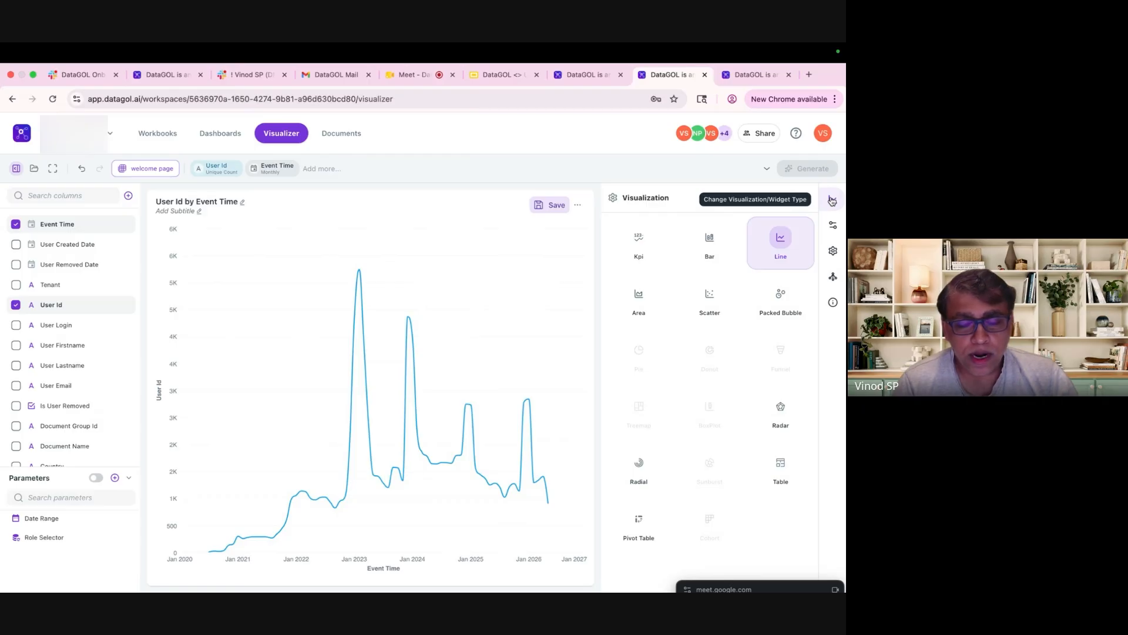
click(833, 201)
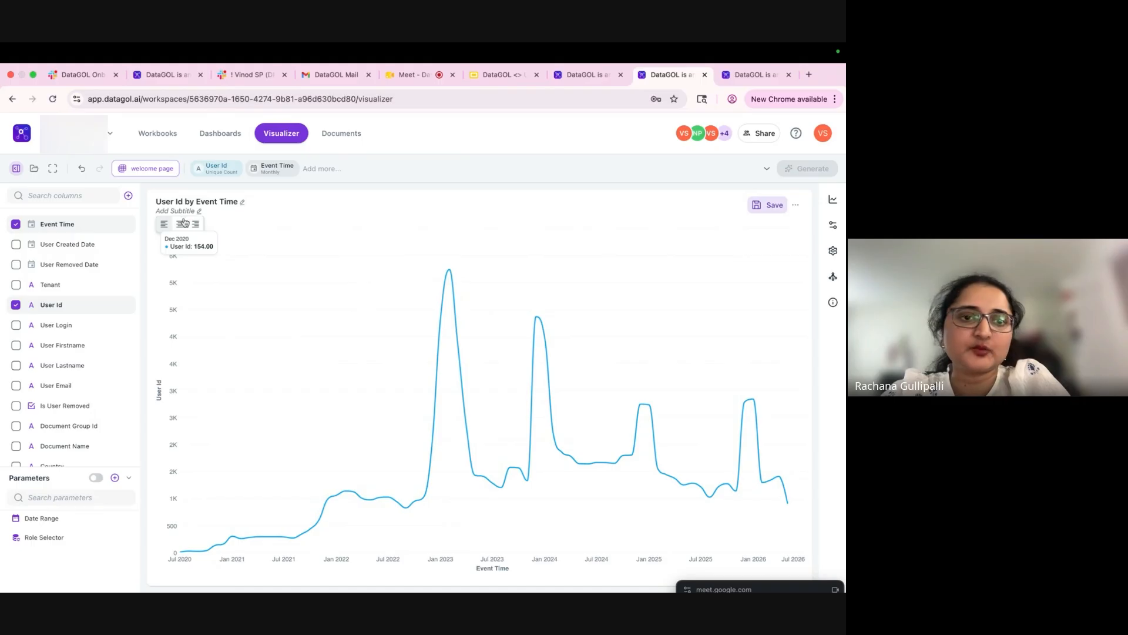
mouse_move(217, 170)
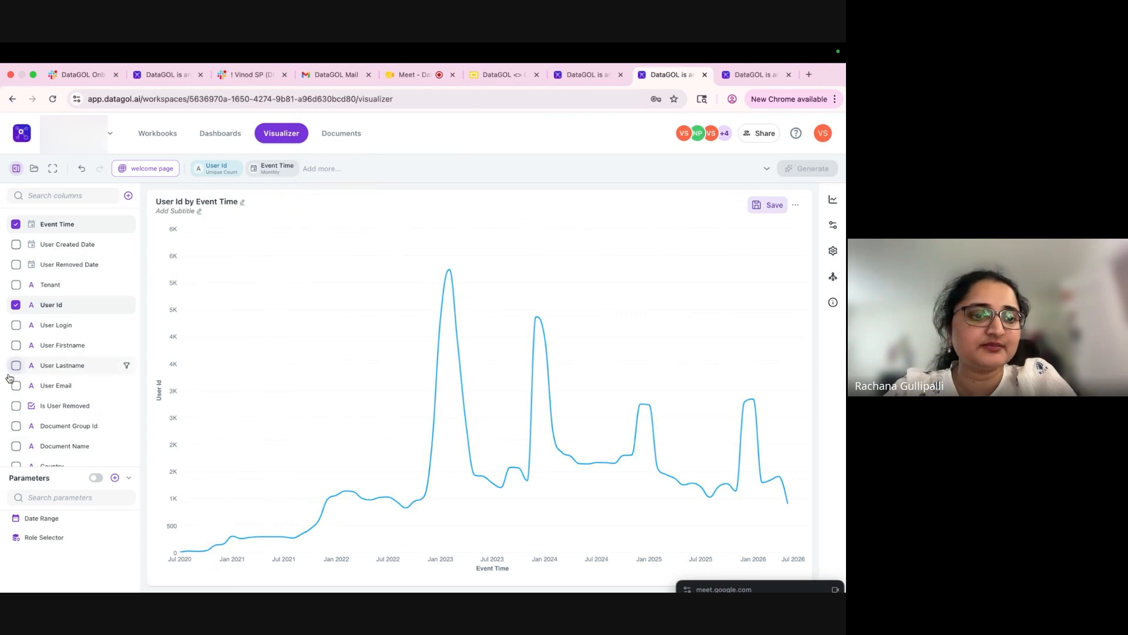
Add the User Firstname and User Lastname columns to the widget and regenerate it
scroll(15, 386, down, 2)
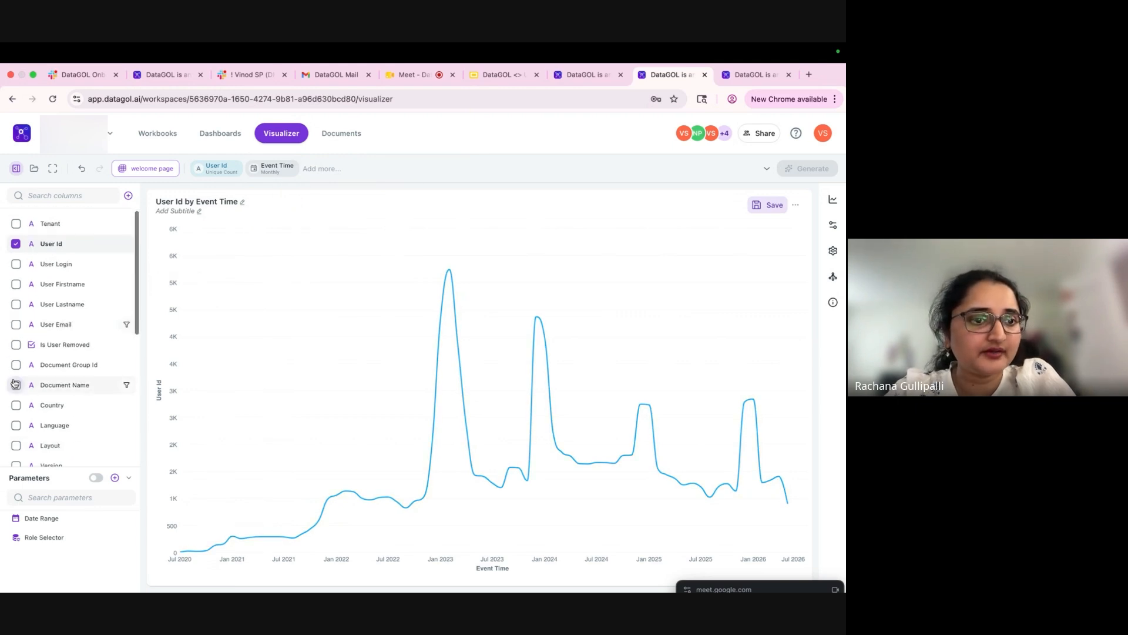
click(16, 285)
click(16, 305)
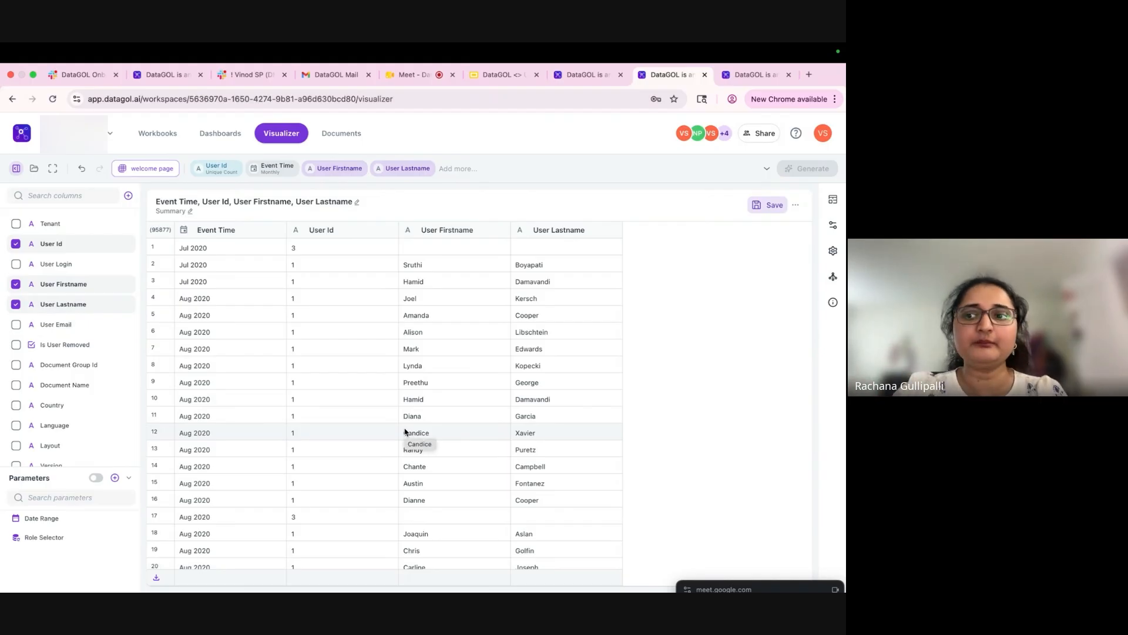
Show the visualization types, remove the User Firstname and User Lastname columns, and regenerate the widget
click(832, 201)
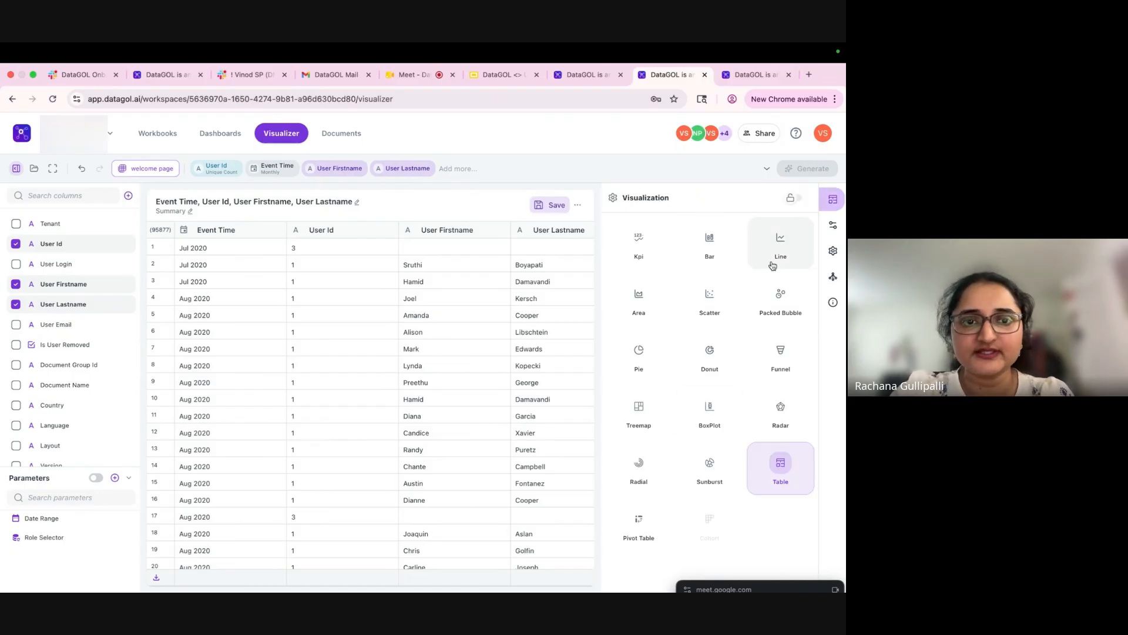
click(365, 162)
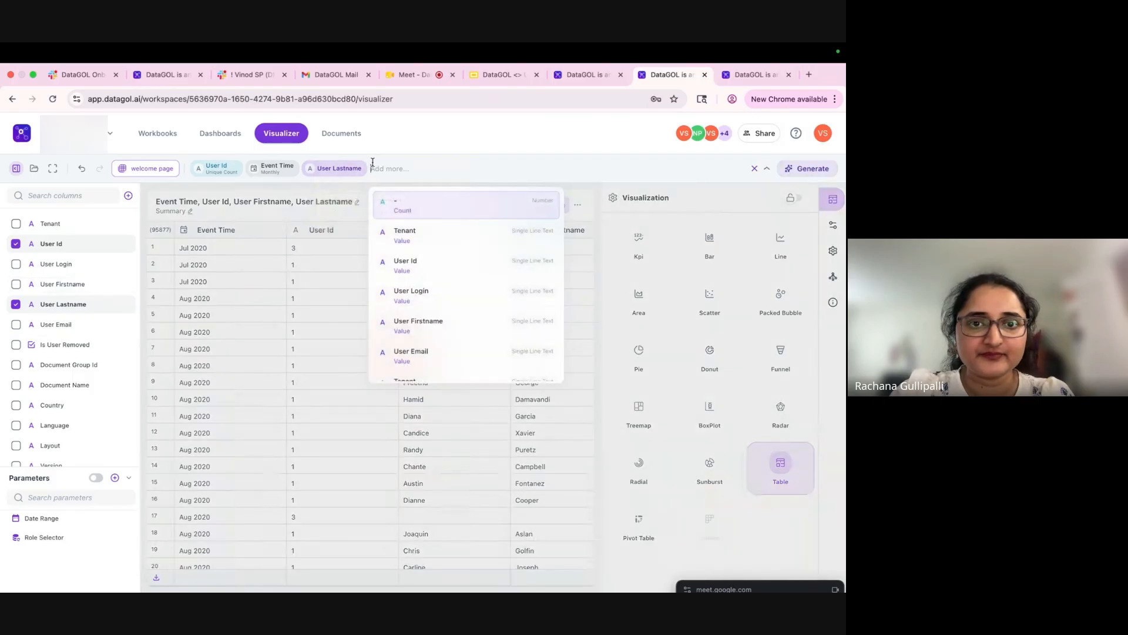
click(362, 161)
click(807, 169)
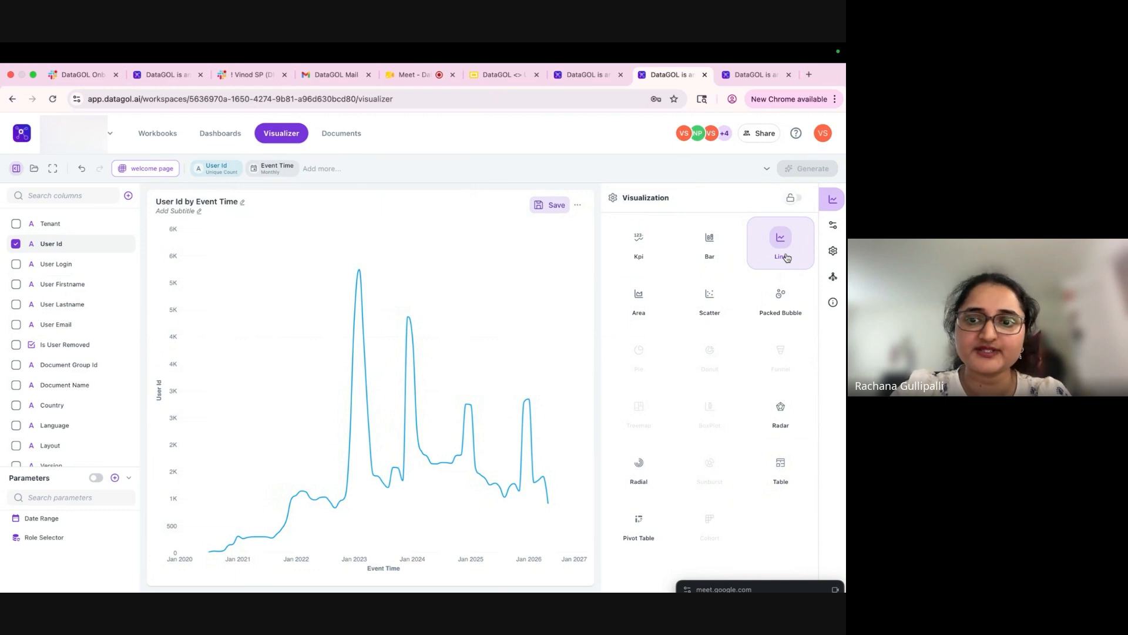
Preview the User Id by Event Time widget as Area and Bar charts, and return it to Line
click(640, 306)
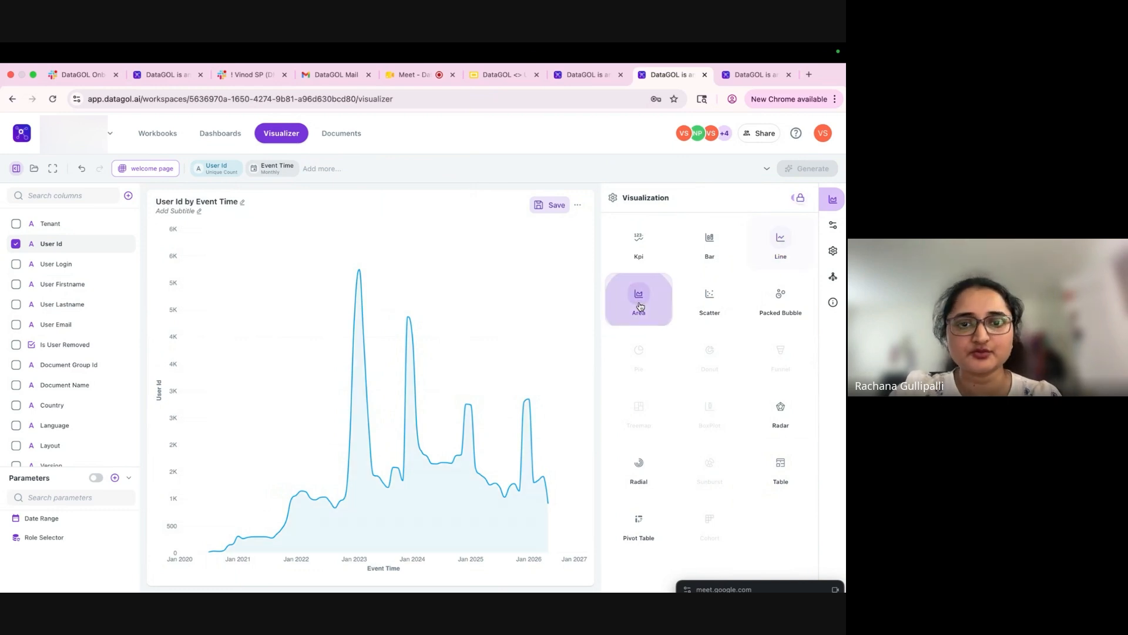
click(712, 255)
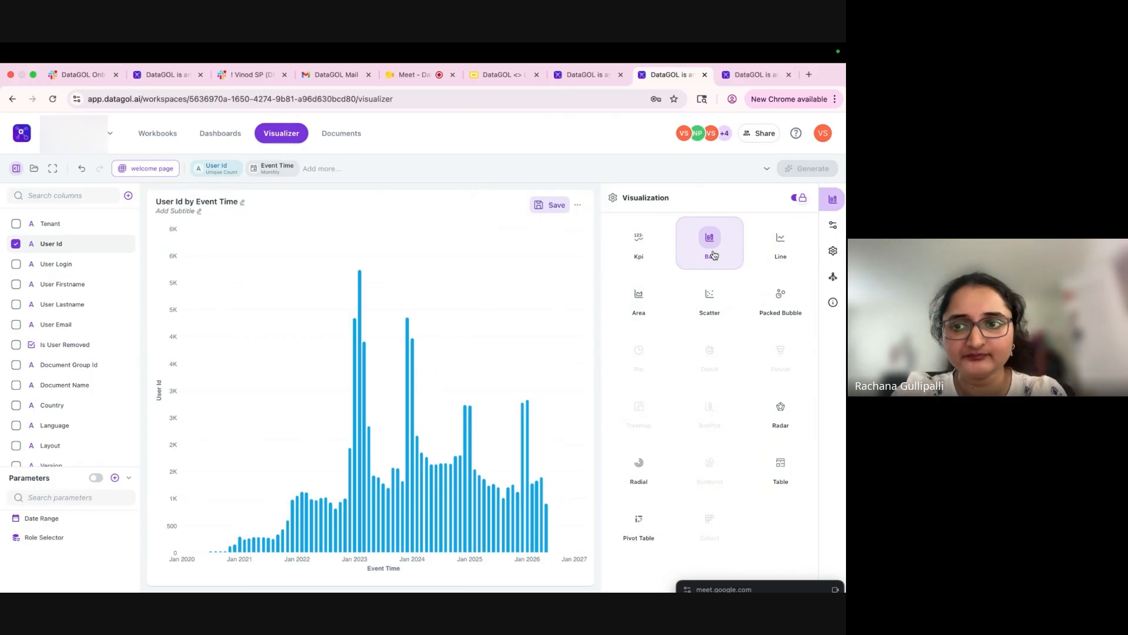
click(779, 245)
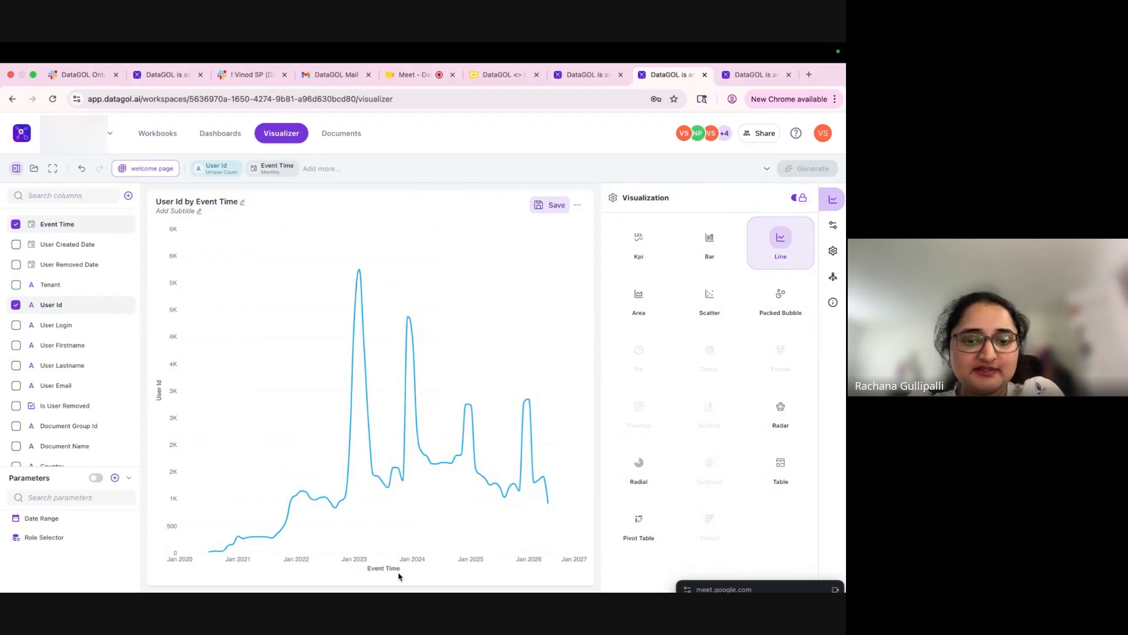
Set the Event Time grouping to Yearly, regenerate the widget, and check the User Id aggregation options
click(277, 171)
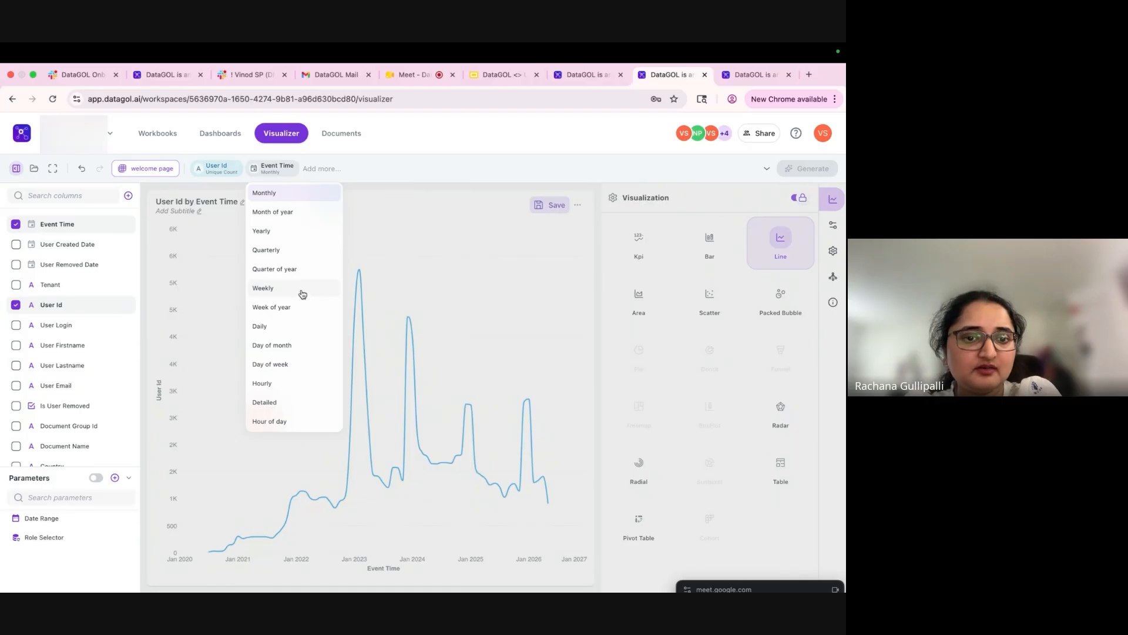
click(286, 232)
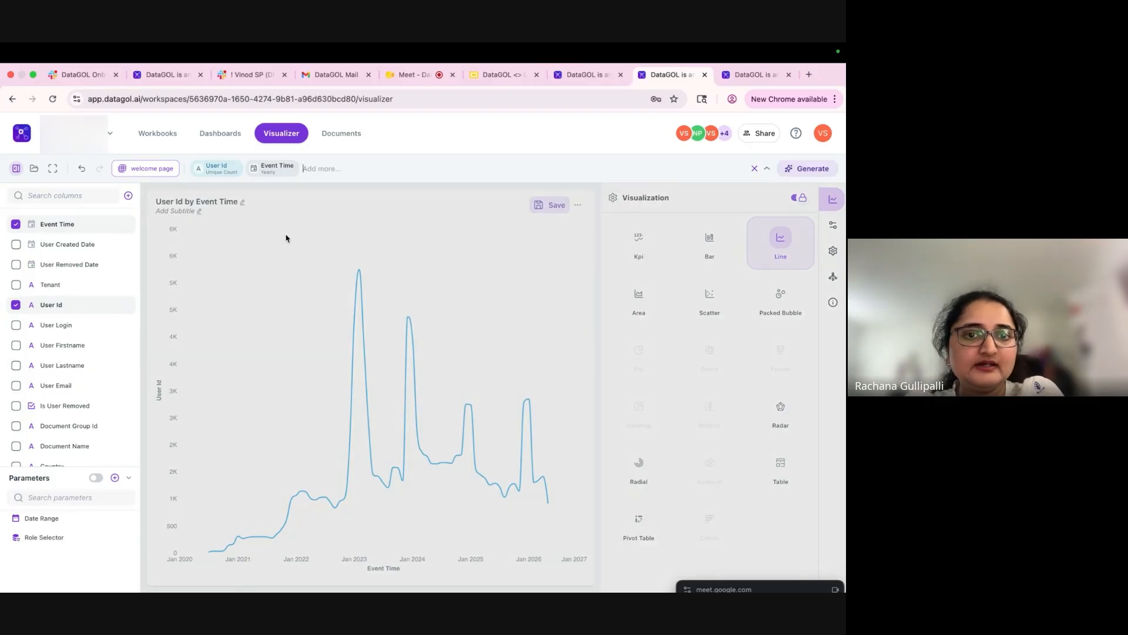
click(808, 169)
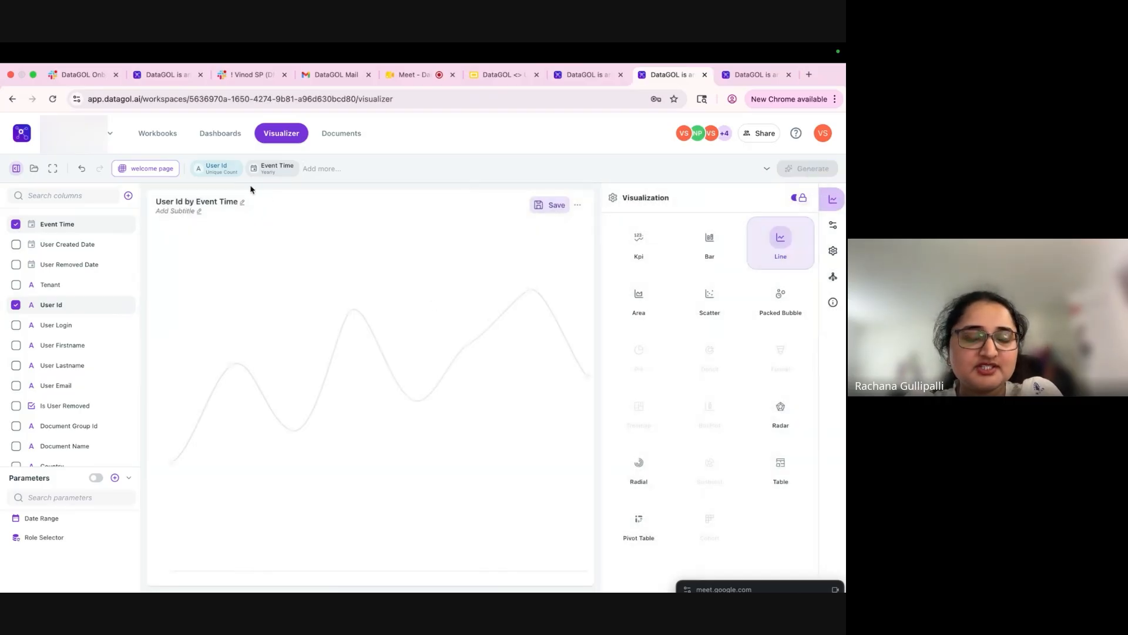
mouse_move(272, 169)
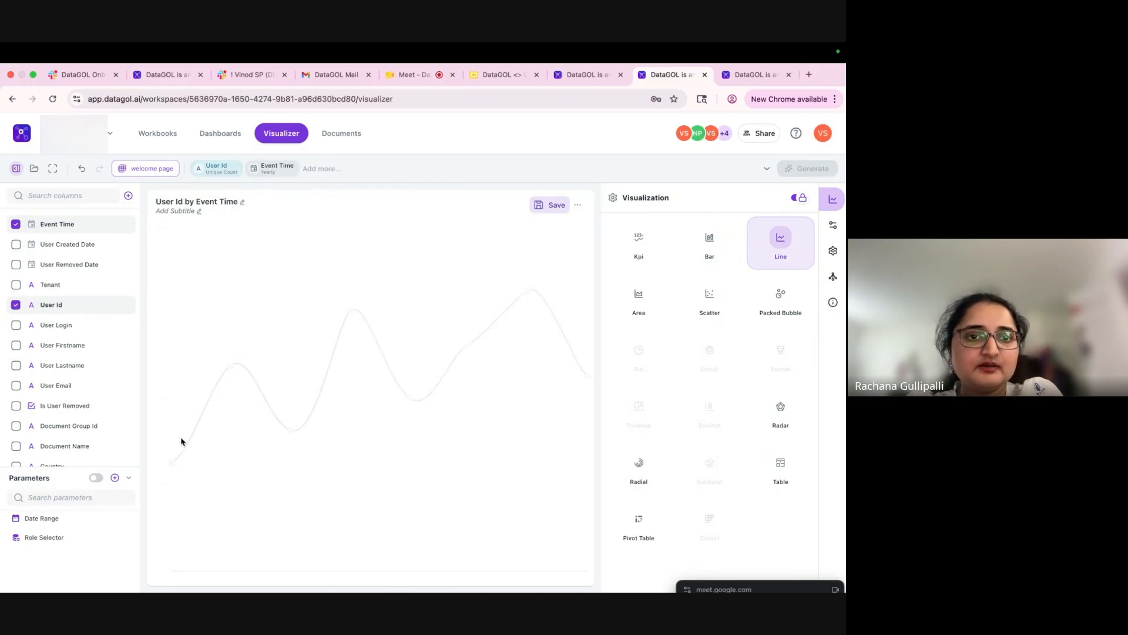
click(213, 169)
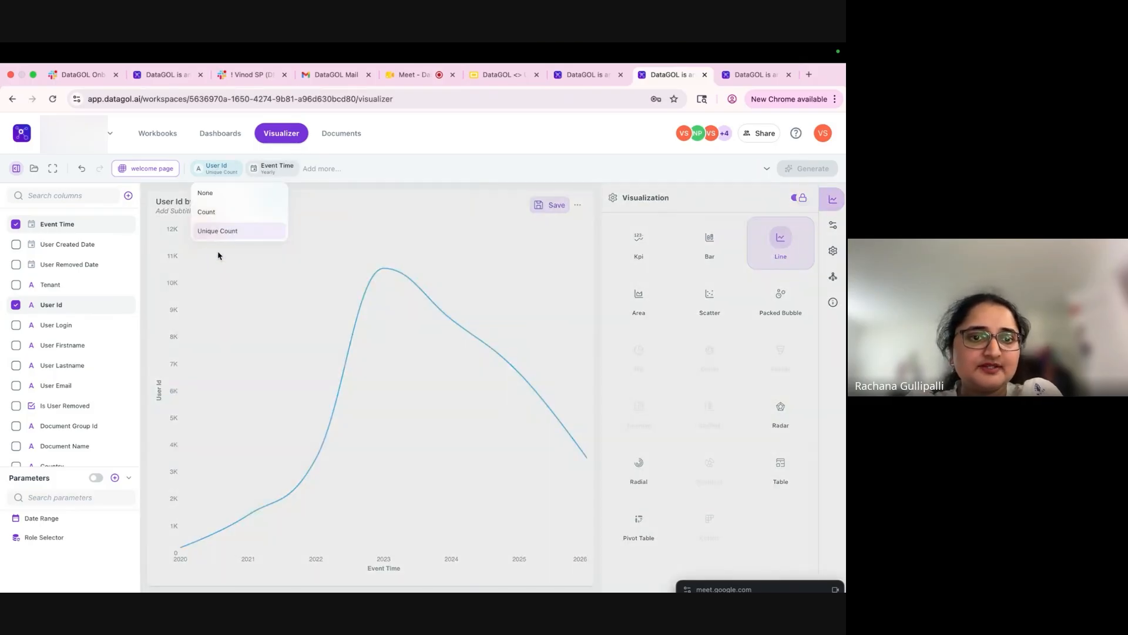
click(230, 324)
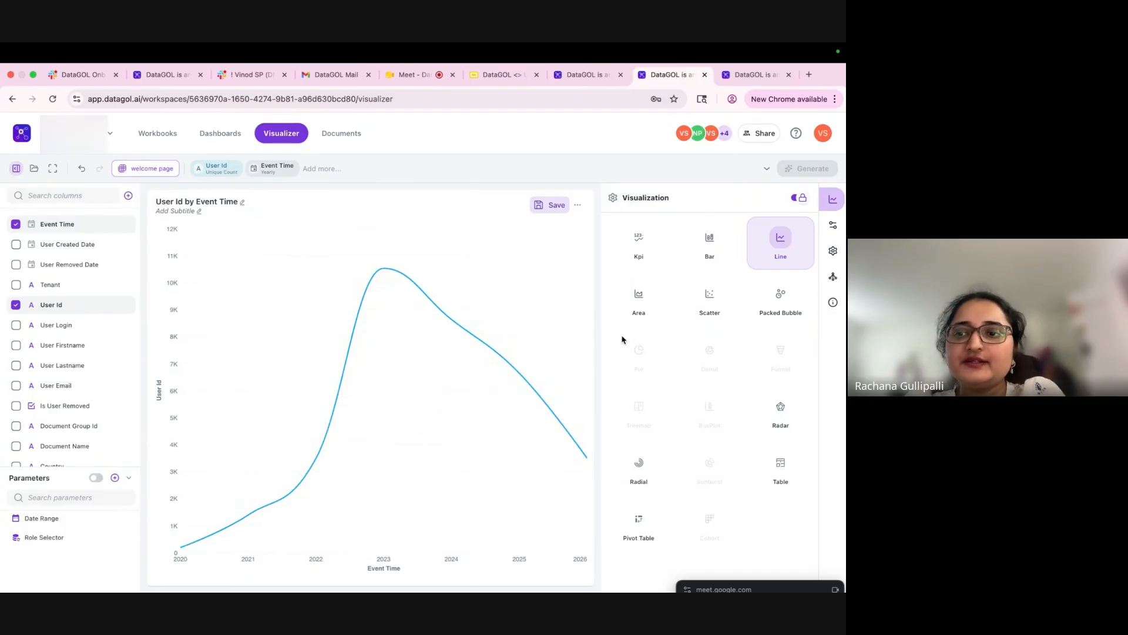
Change the display title of the Event Time X-axis column to Time and apply it
click(833, 229)
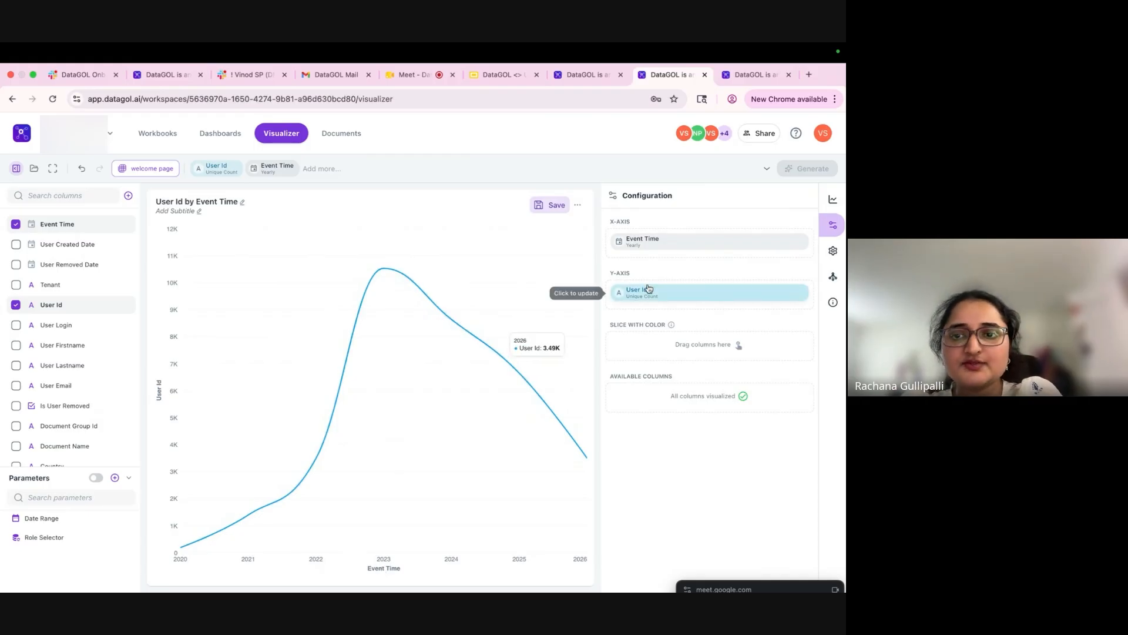
click(684, 243)
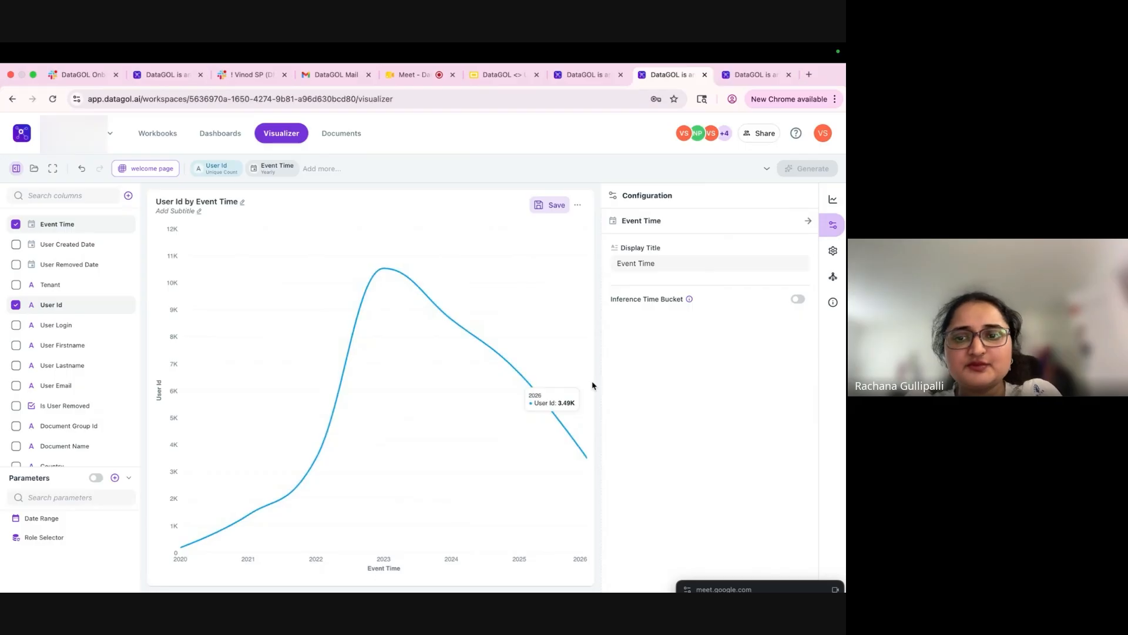
double_click(626, 264)
key(BackSpace)
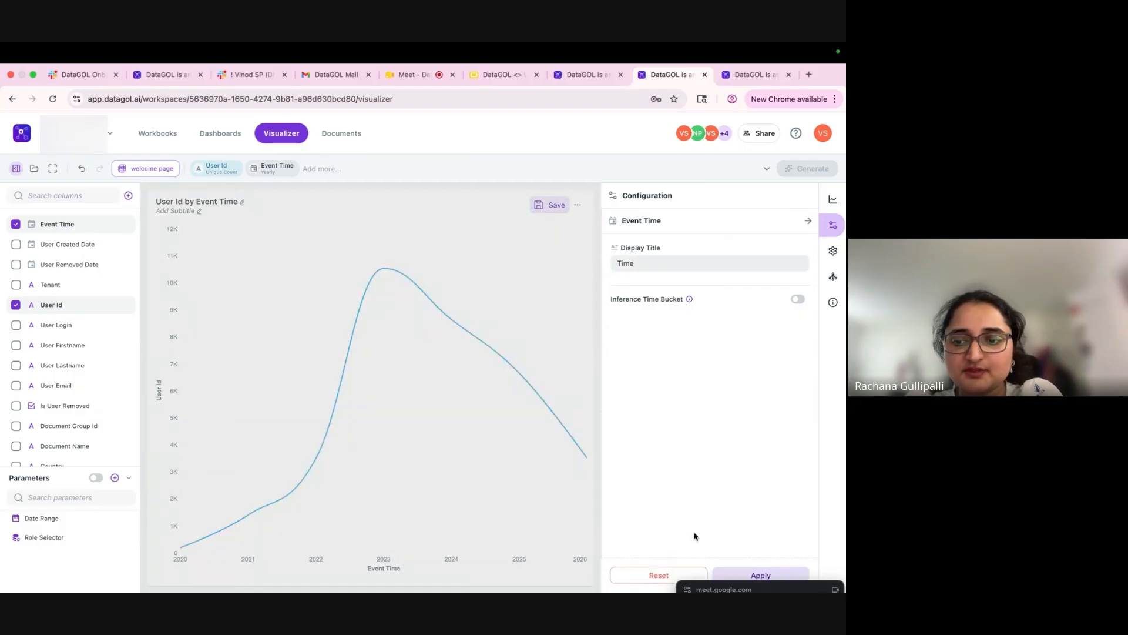
click(759, 574)
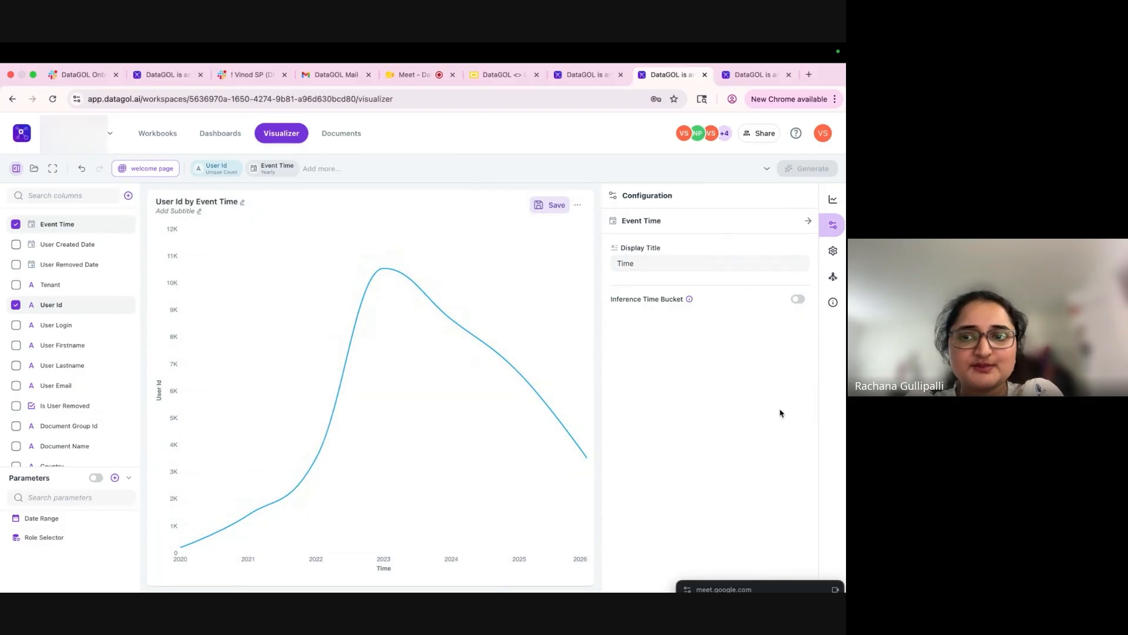
click(808, 221)
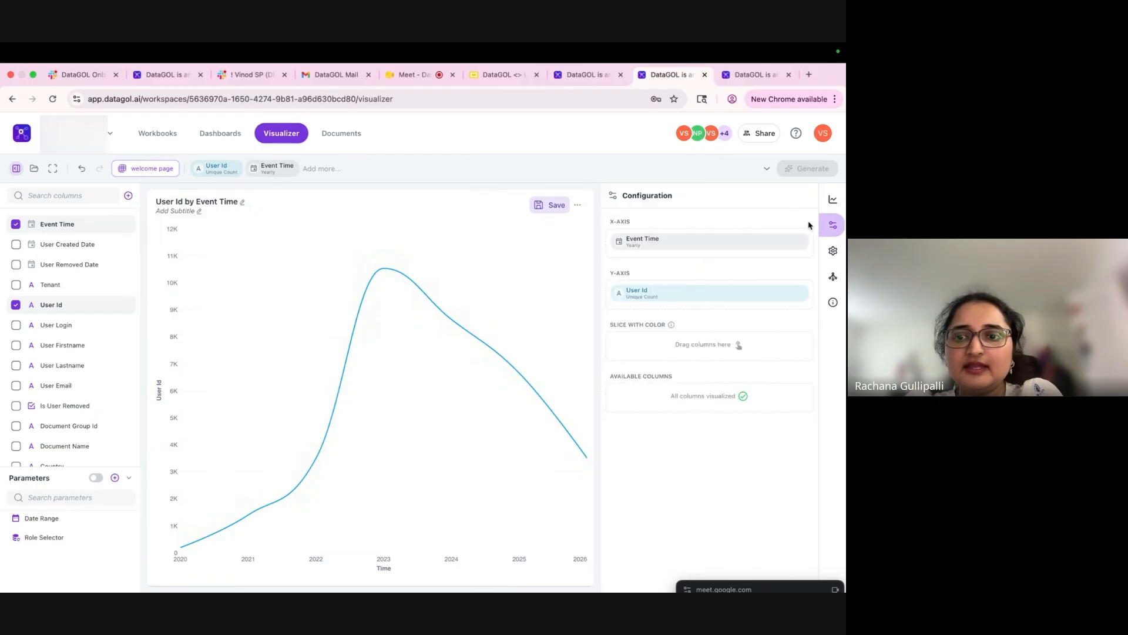
Change the display title of the User Id Y-axis column to Count of Users and apply it
click(714, 292)
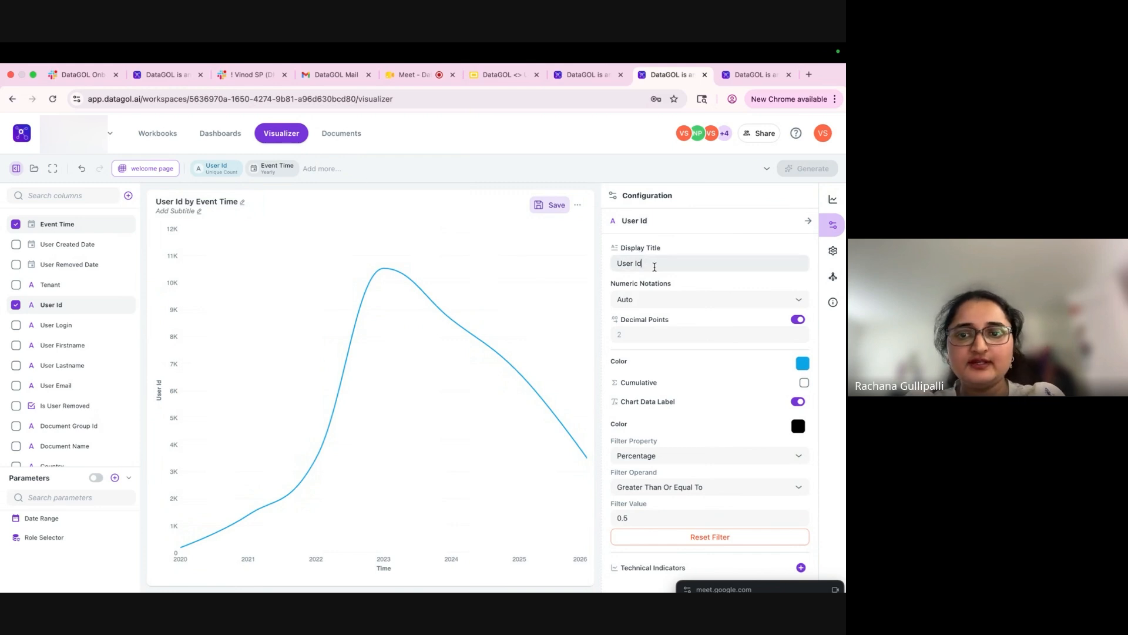
drag(660, 264, 560, 271)
text(Count)
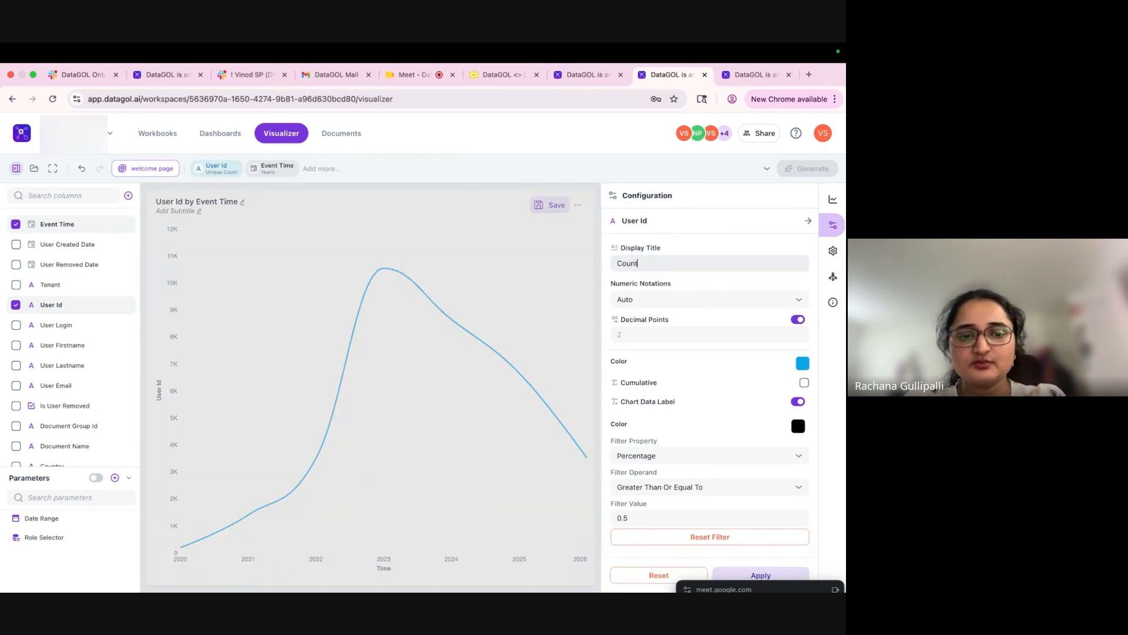
text( of Users)
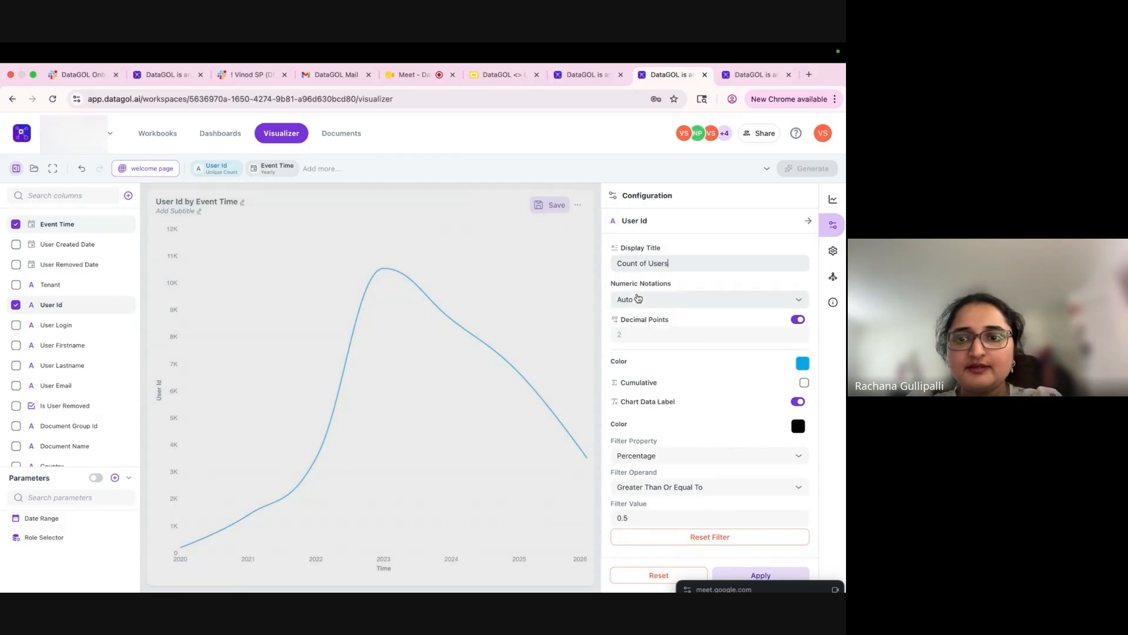
click(758, 574)
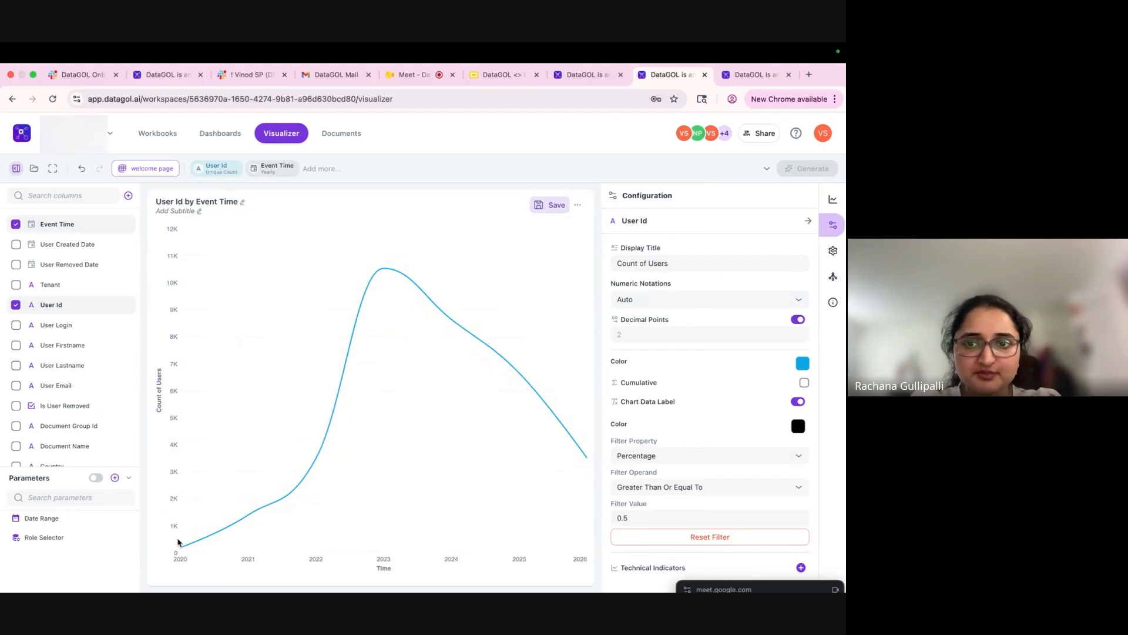
Set the User Id numeric notation to None with 0 decimal points and apply the changes
click(643, 303)
click(637, 319)
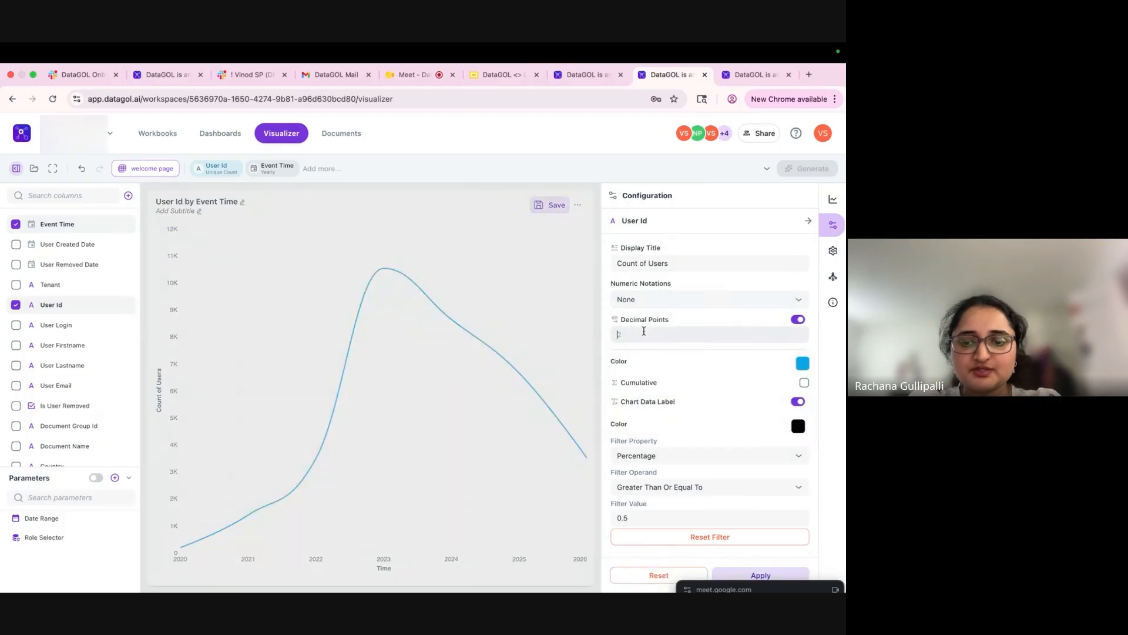
text(0)
click(761, 575)
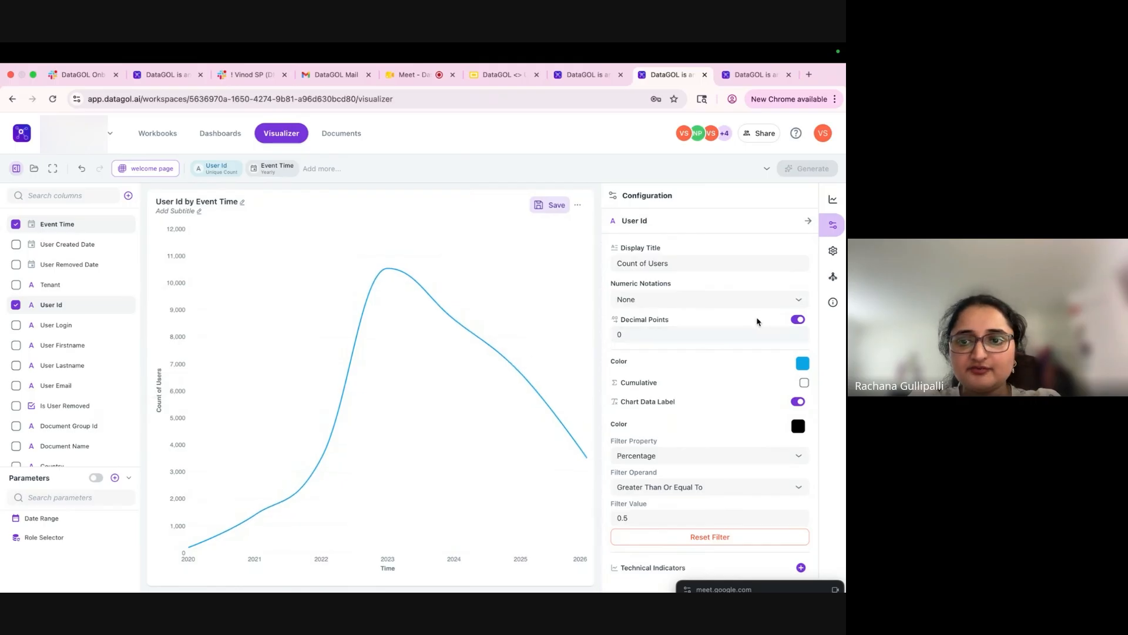
Set the User Id line color to the turquoise #5EEAD4 and apply it to the chart
scroll(718, 407, down, 1)
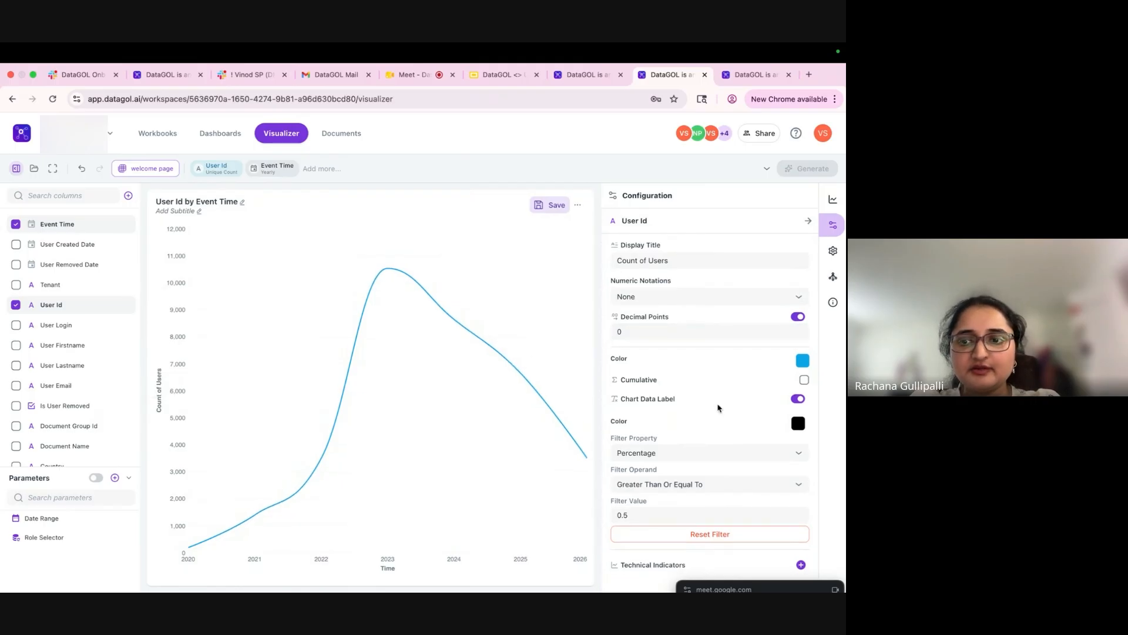
click(803, 360)
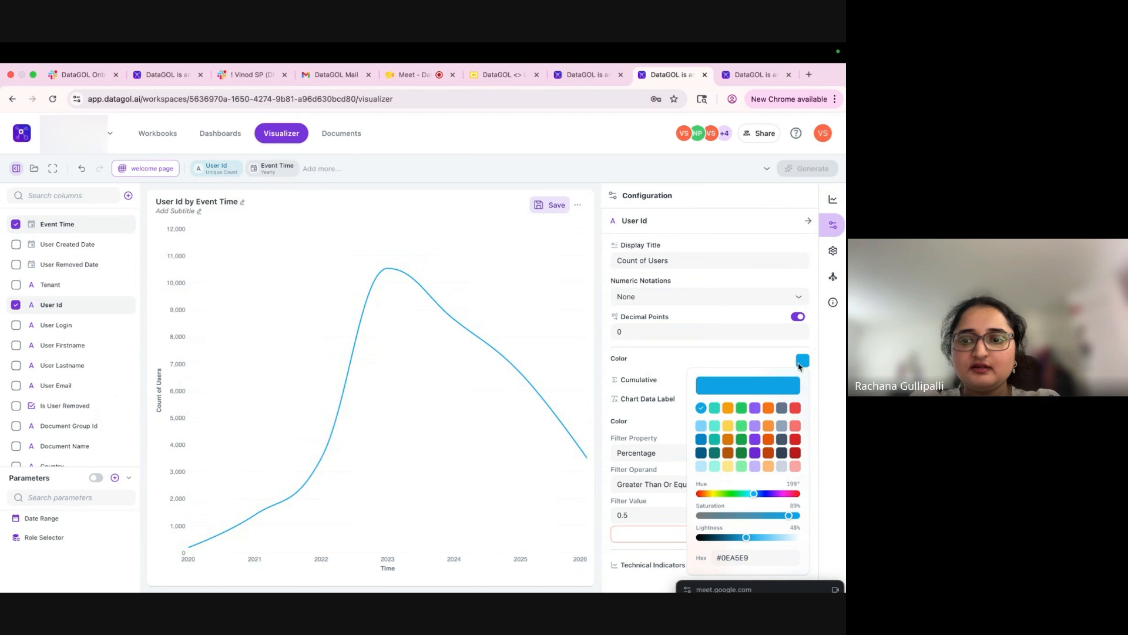
click(714, 436)
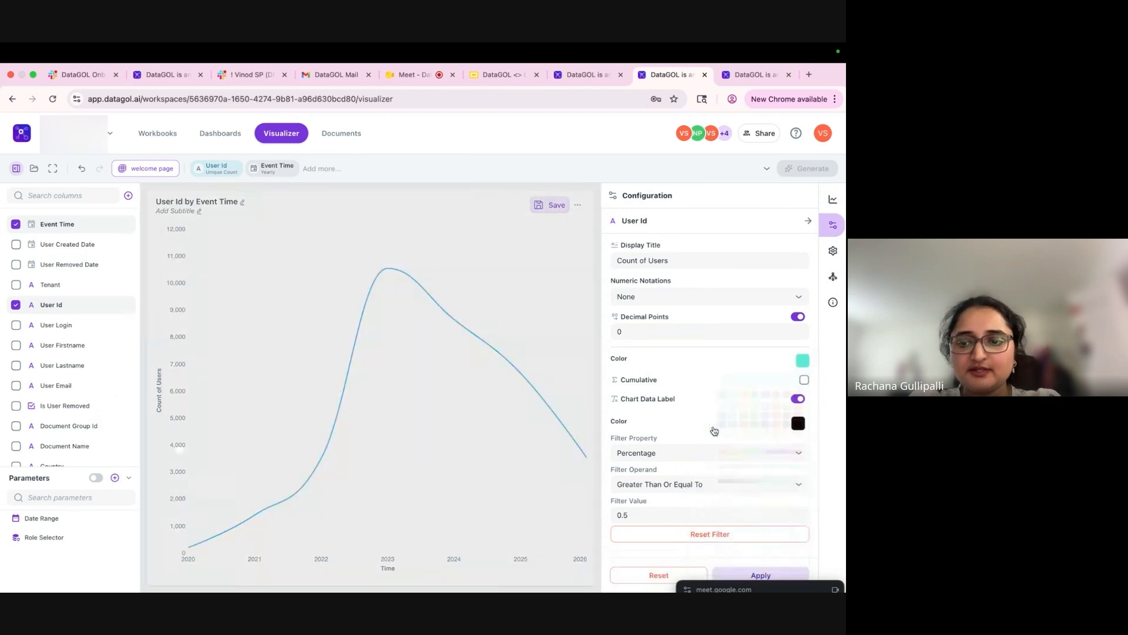
click(805, 363)
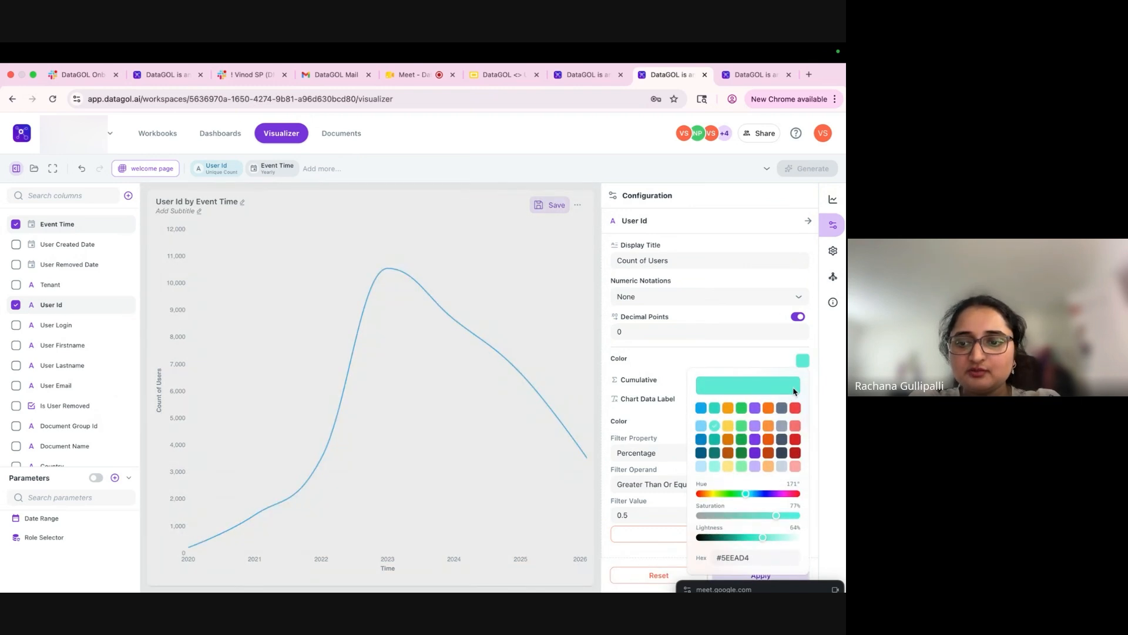
drag(754, 558, 711, 555)
click(739, 557)
click(736, 558)
click(757, 557)
click(733, 558)
click(736, 557)
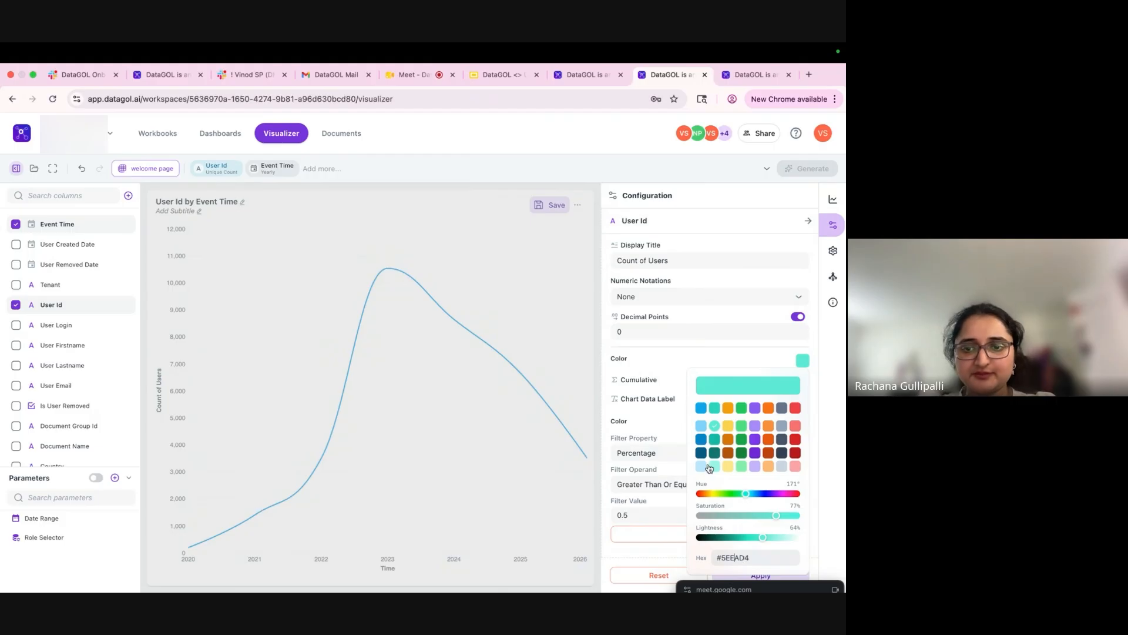
click(657, 393)
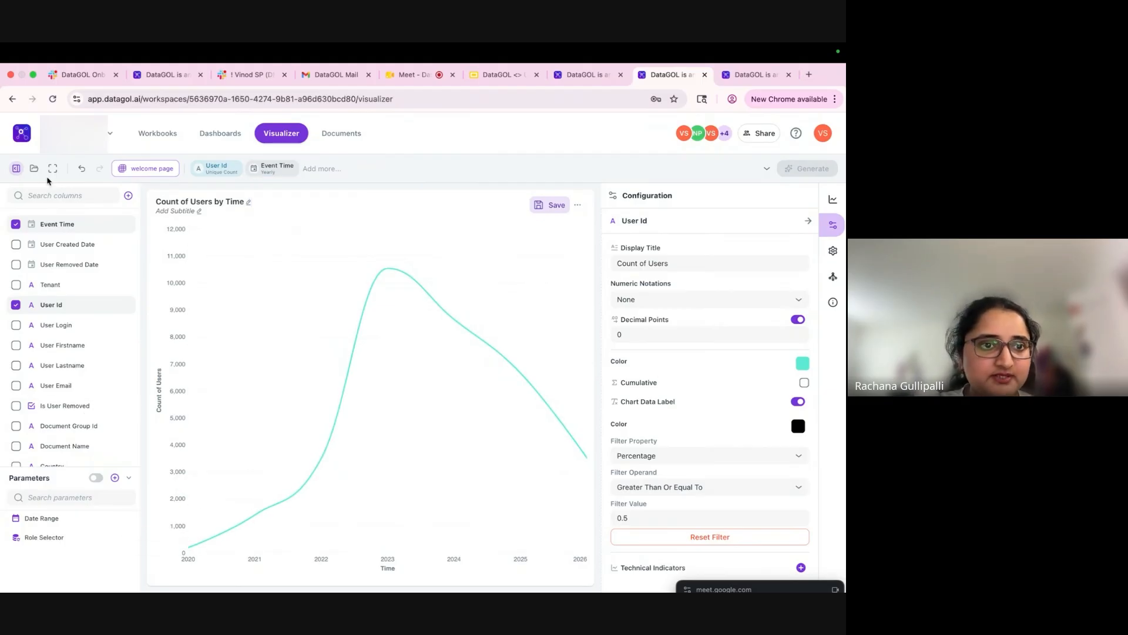
Undo the Document Id column addition, add the User Firstname column, and regenerate the widget
click(88, 169)
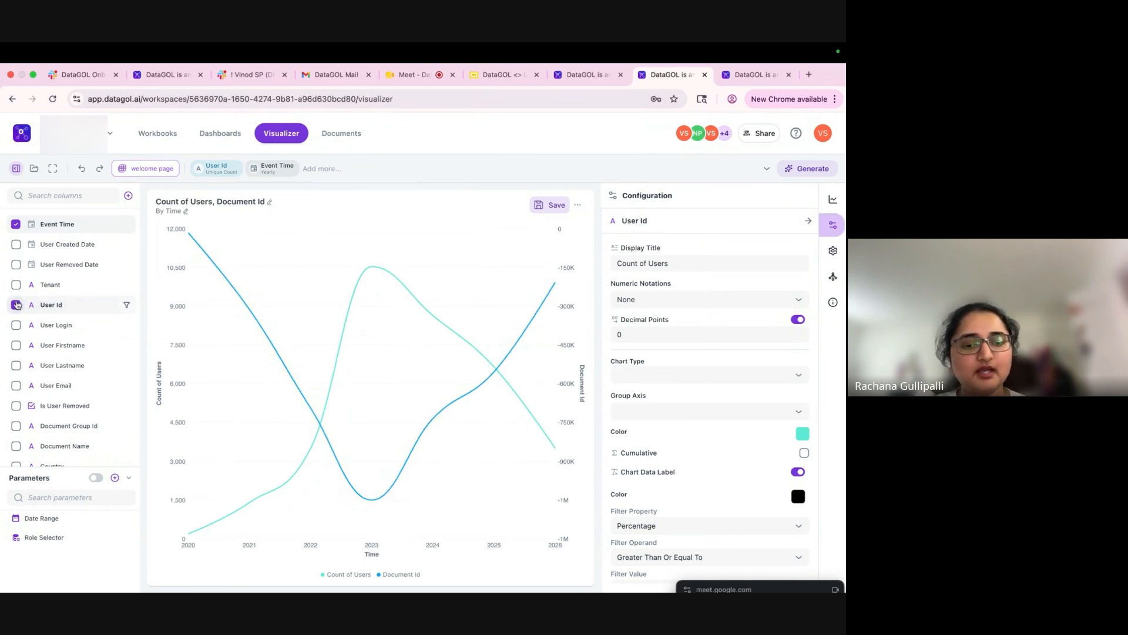
click(16, 345)
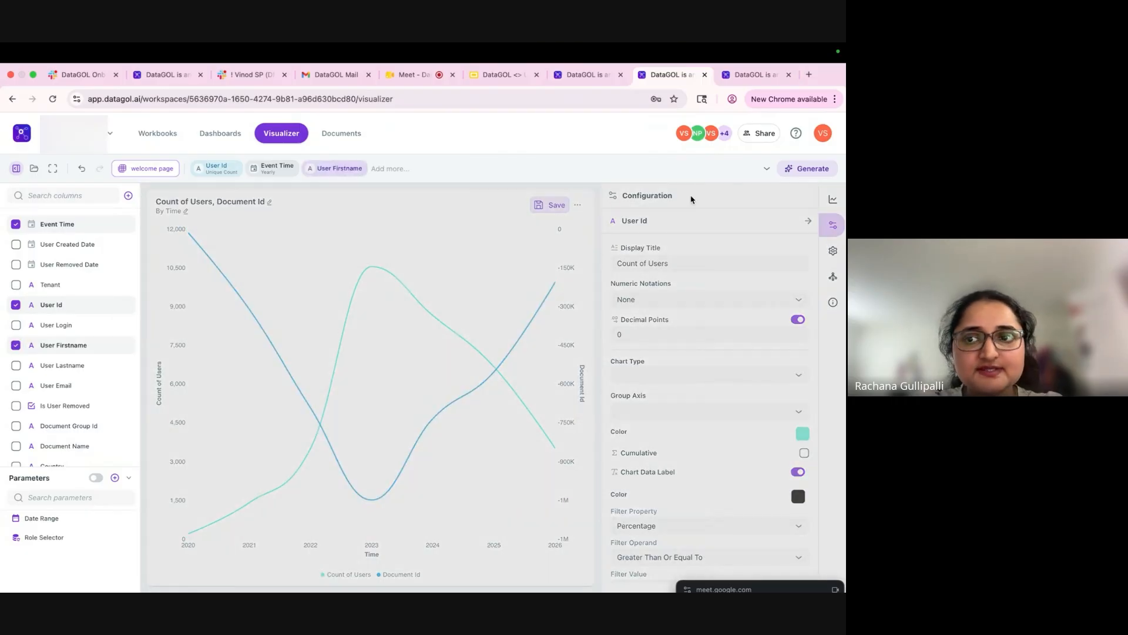
click(822, 168)
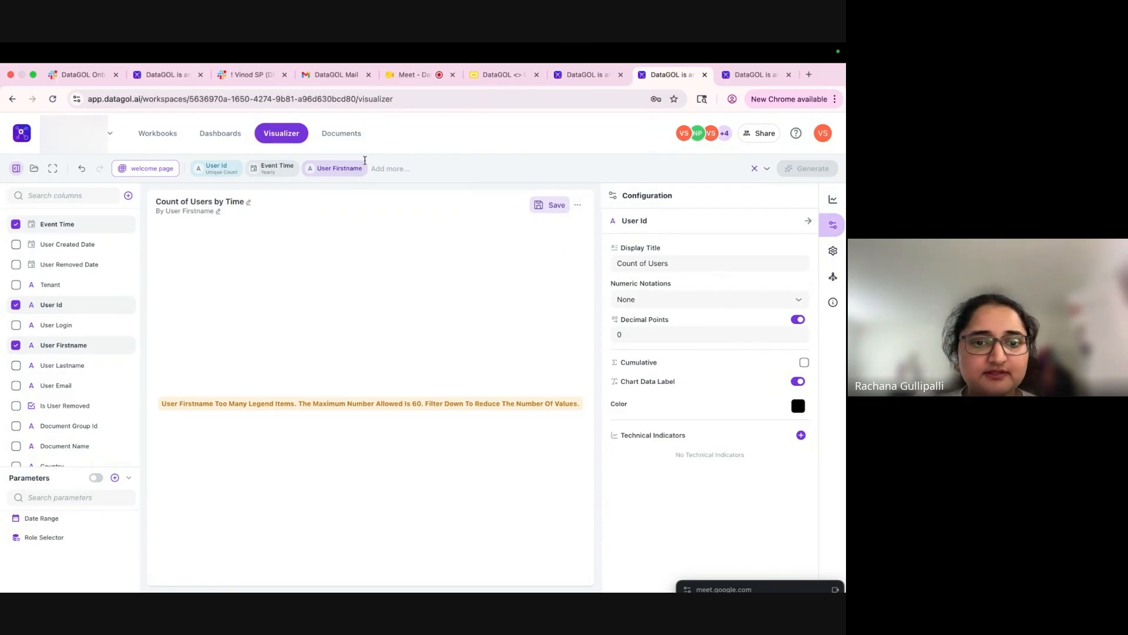
Review the configuration of the User Id and User Firstname columns, including the Top/Bottom Analysis direction options
click(808, 221)
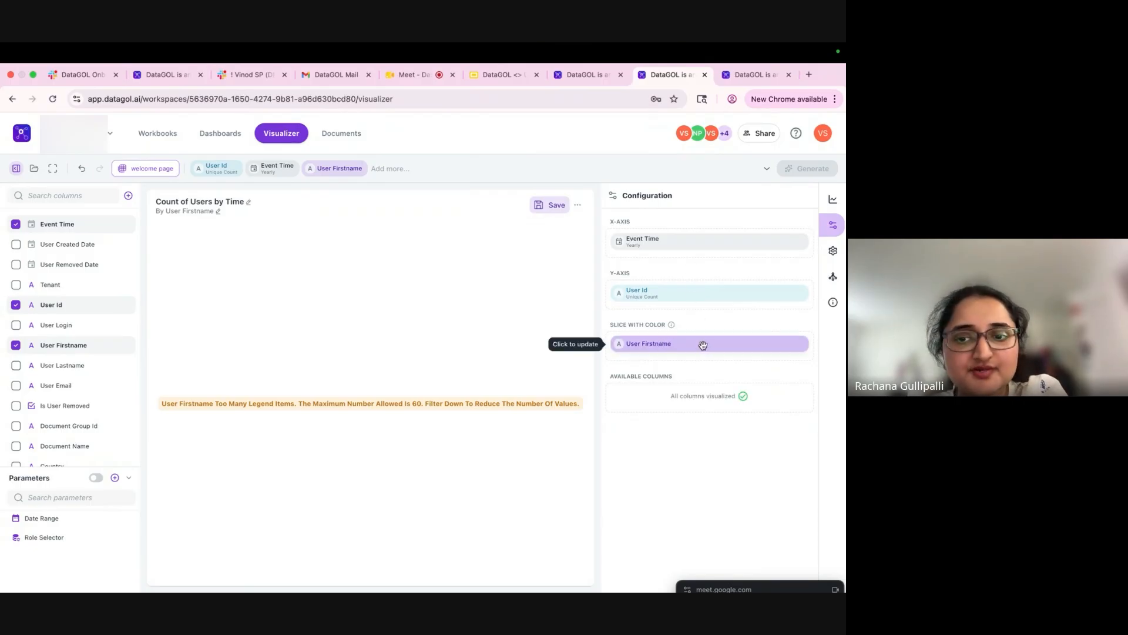
click(753, 292)
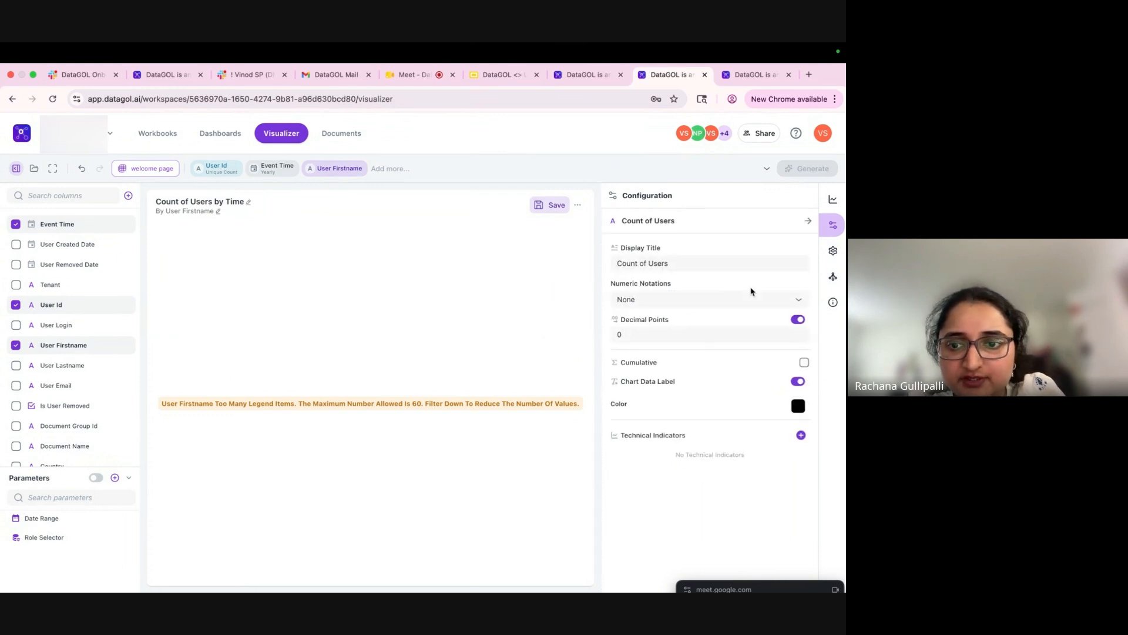
click(808, 222)
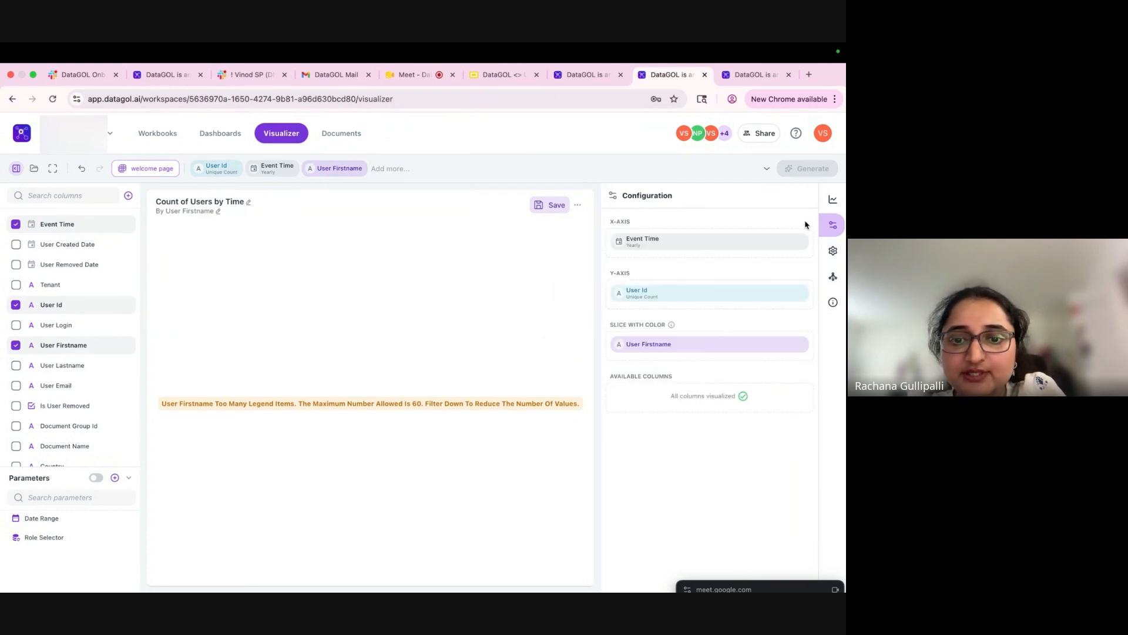
click(759, 349)
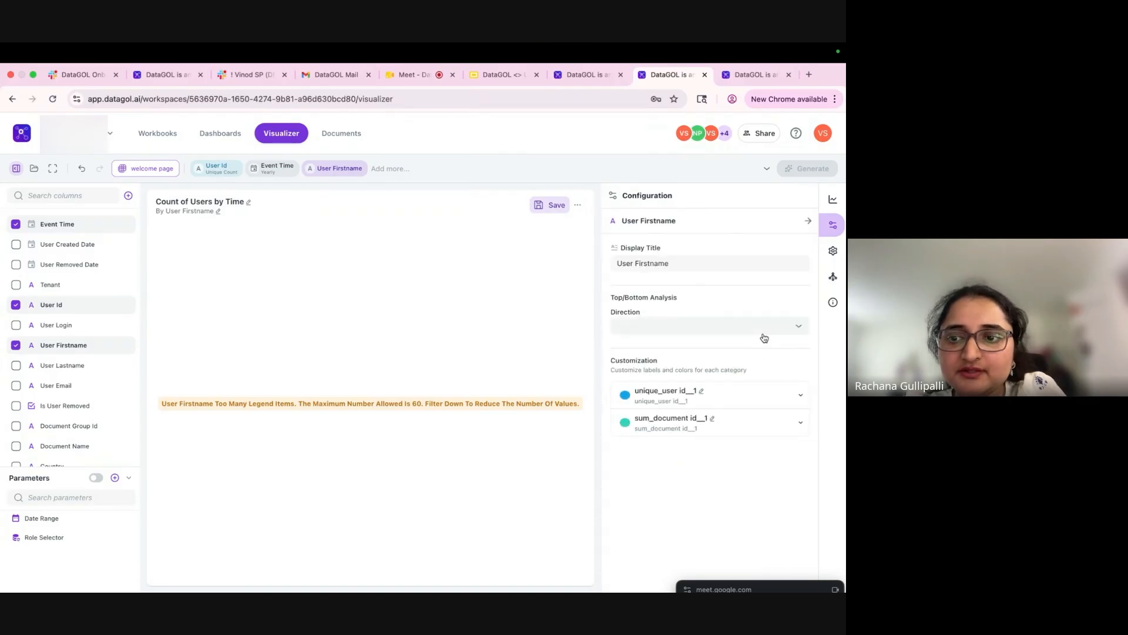
click(762, 330)
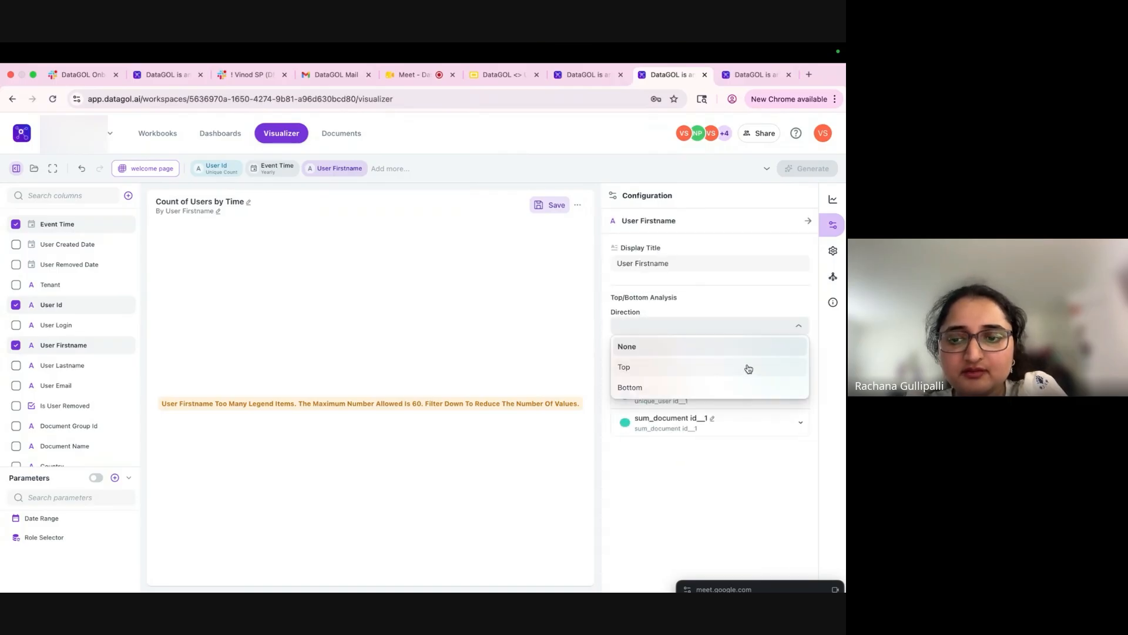
click(781, 312)
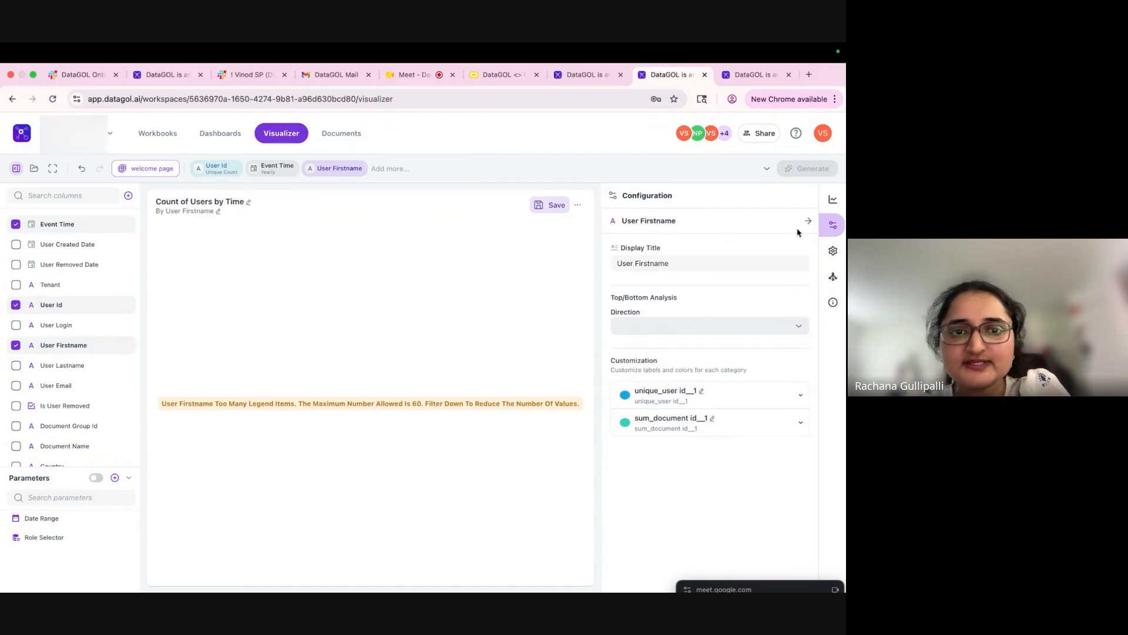
Remove the User Firstname column, regenerate the Count of Users by Time widget, and return to the axis configuration overview
mouse_move(365, 164)
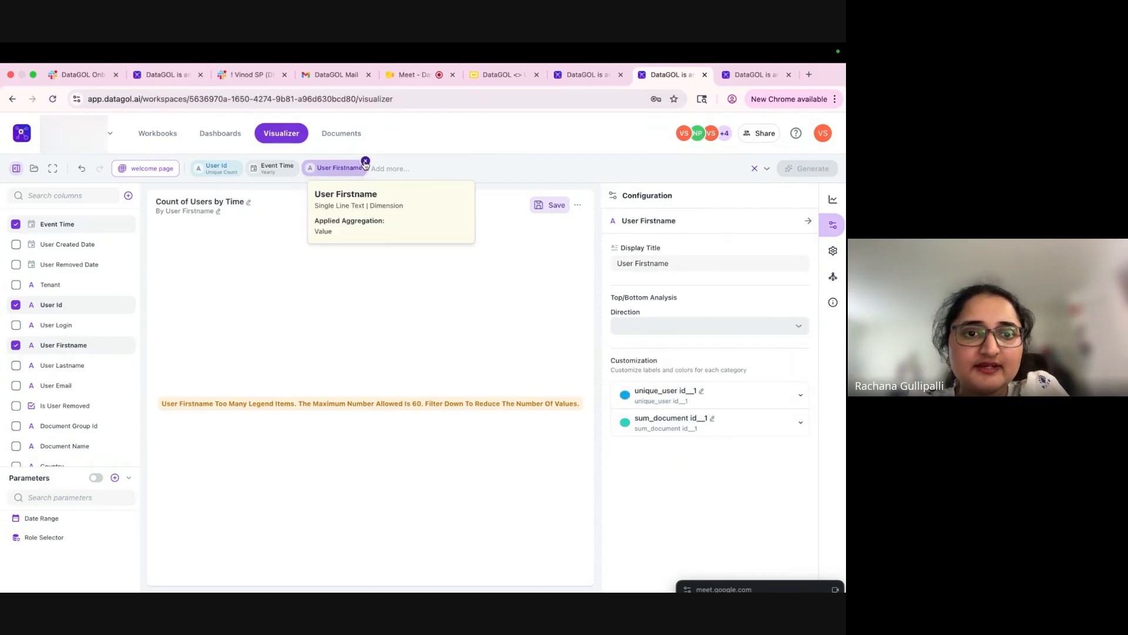
click(366, 163)
click(814, 170)
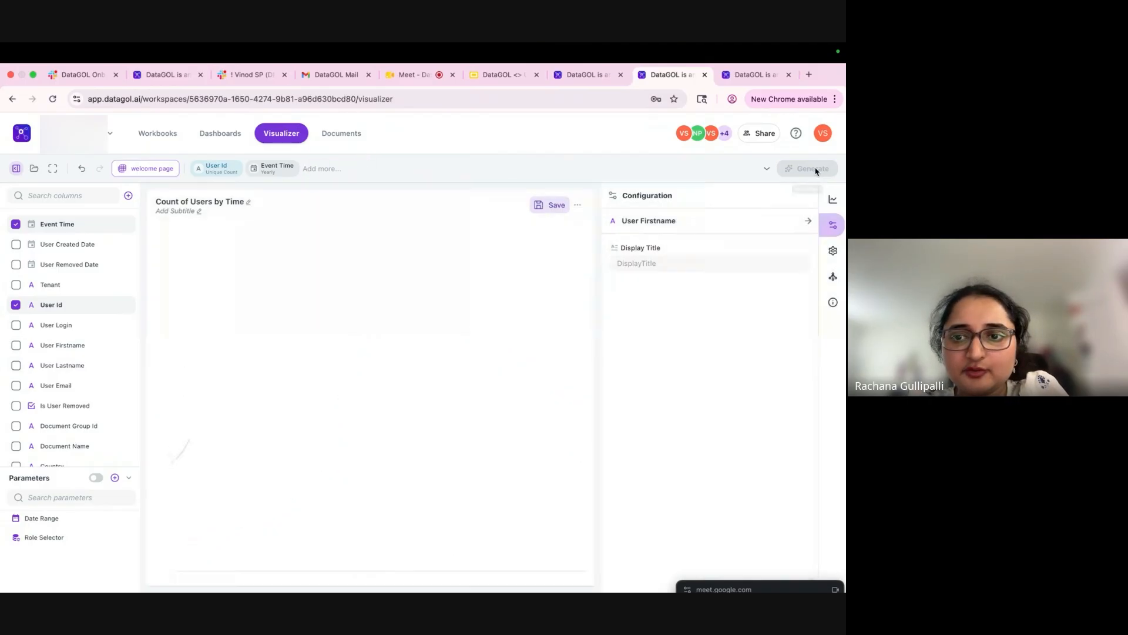
click(807, 225)
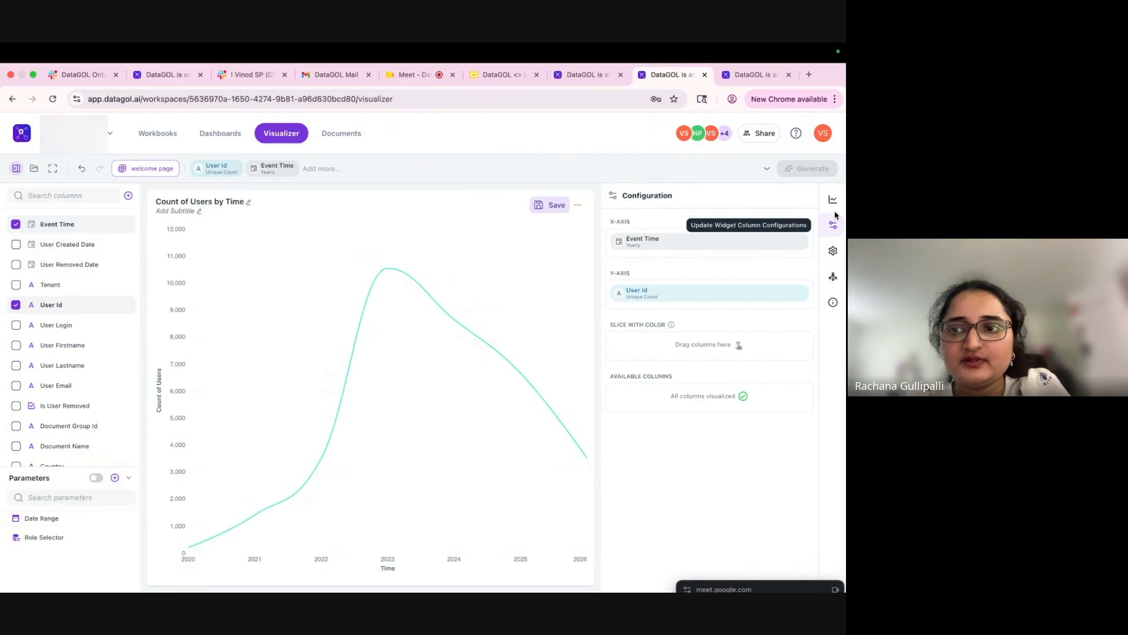
Set the widget title to "User login trend" and the subtitle to "summary" in the widget settings, and apply them
click(833, 253)
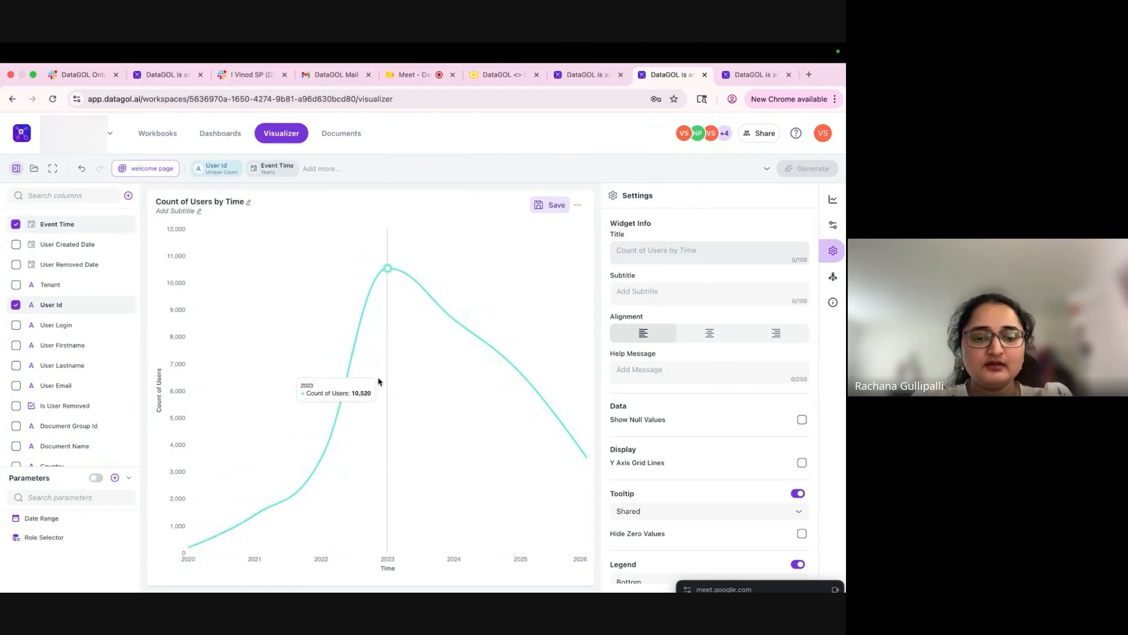
text(User)
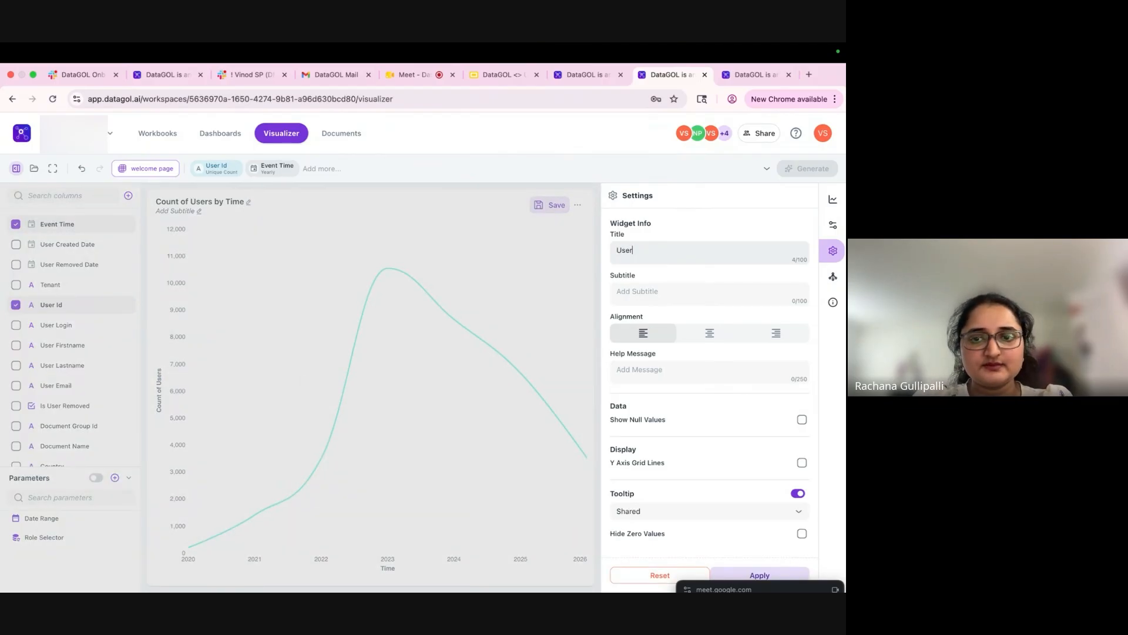
text( logi)
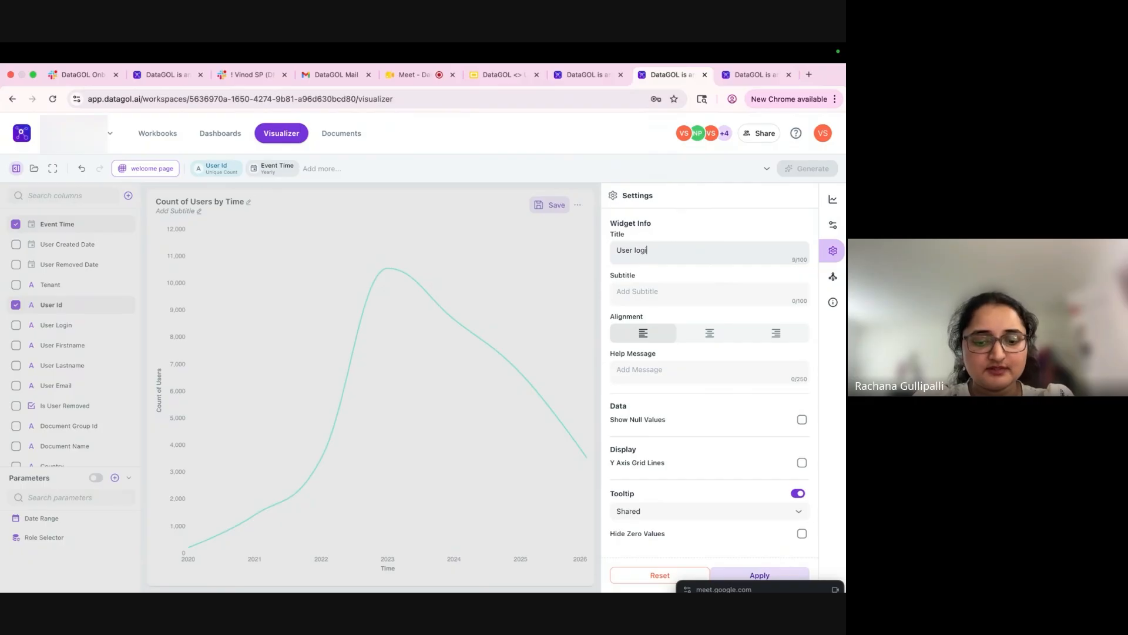
text(n trend)
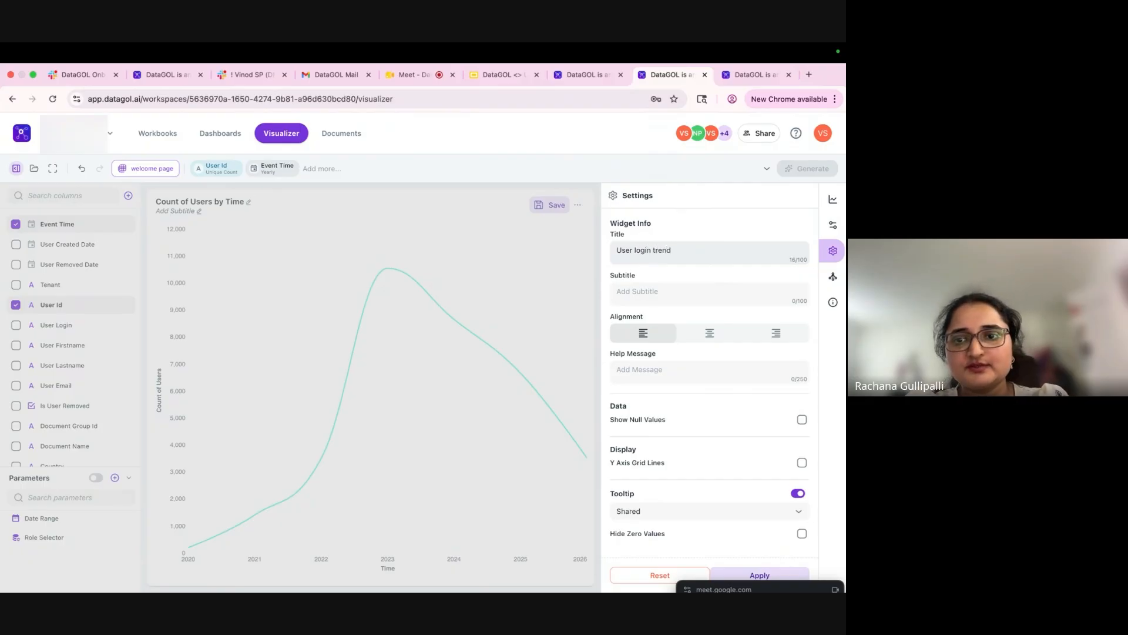
text(su)
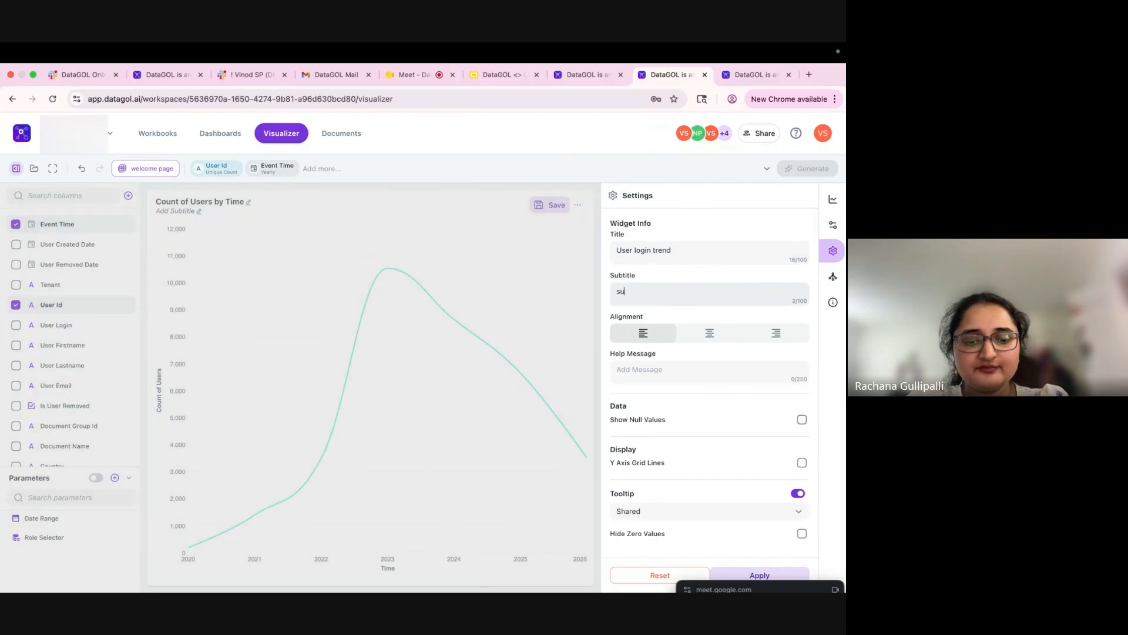
text(mmary)
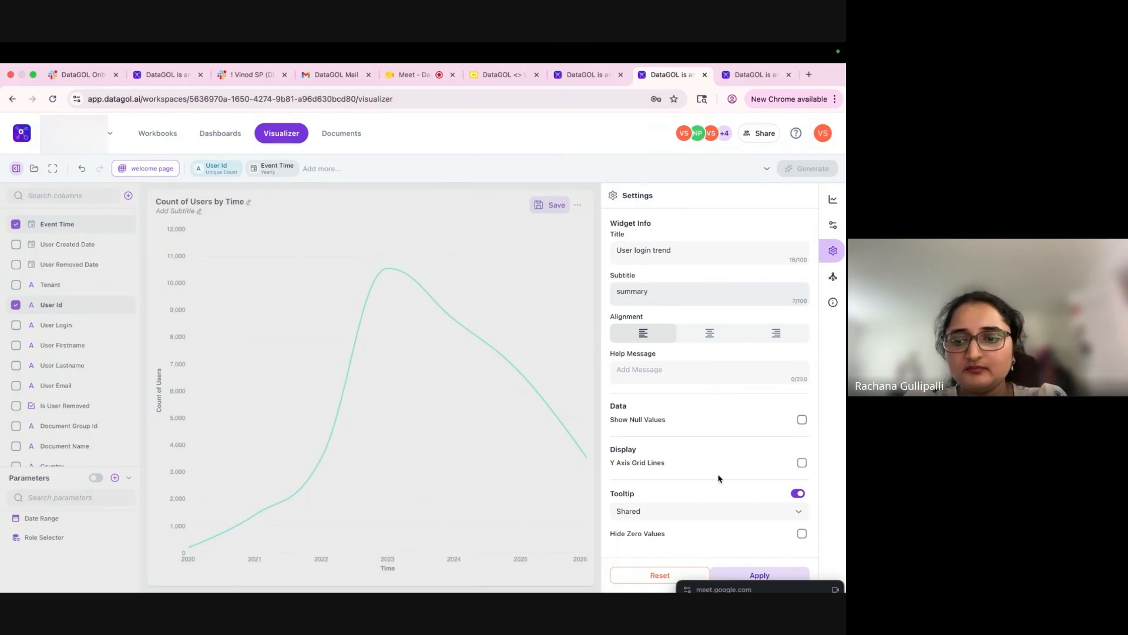
click(757, 571)
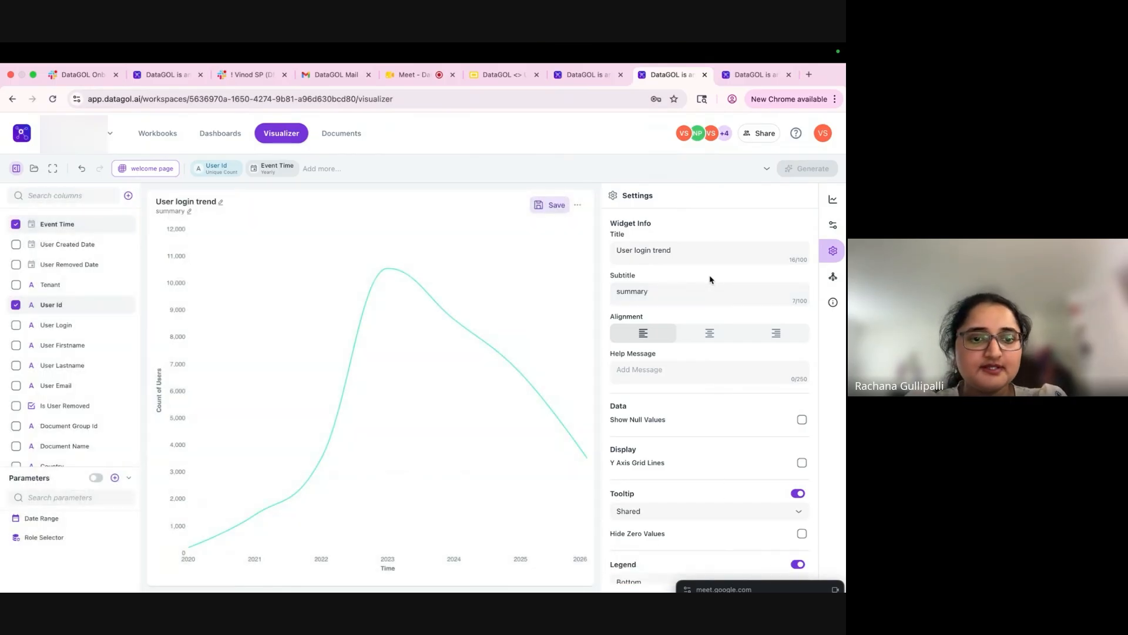
Review the remaining widget settings, including the legend position options, and close the settings
scroll(728, 397, down, 2)
scroll(729, 398, down, 2)
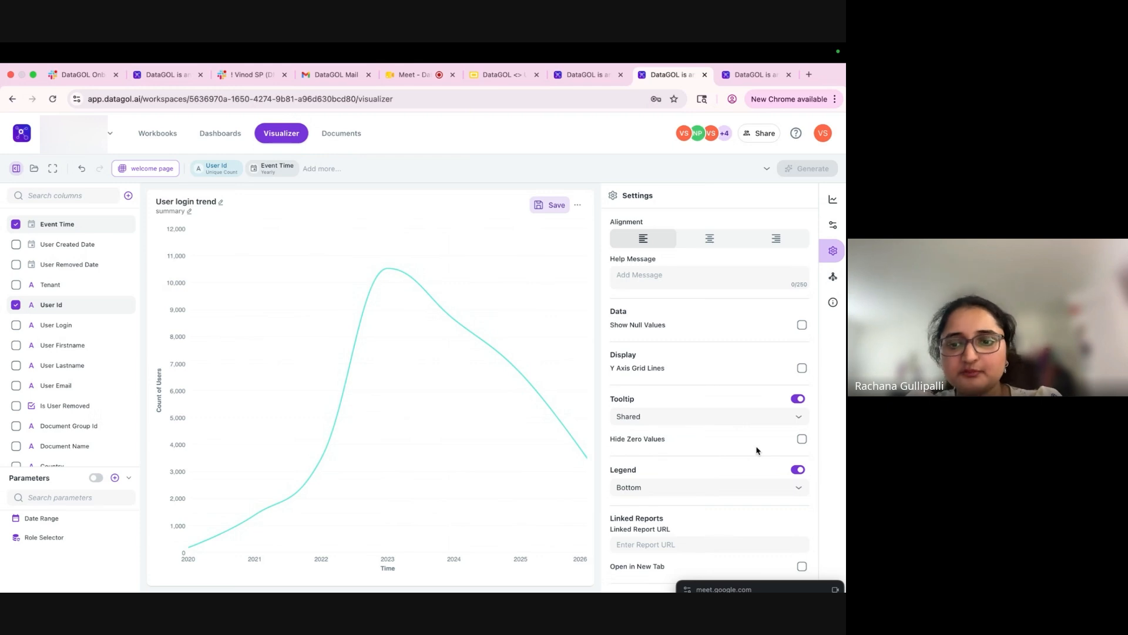
click(769, 489)
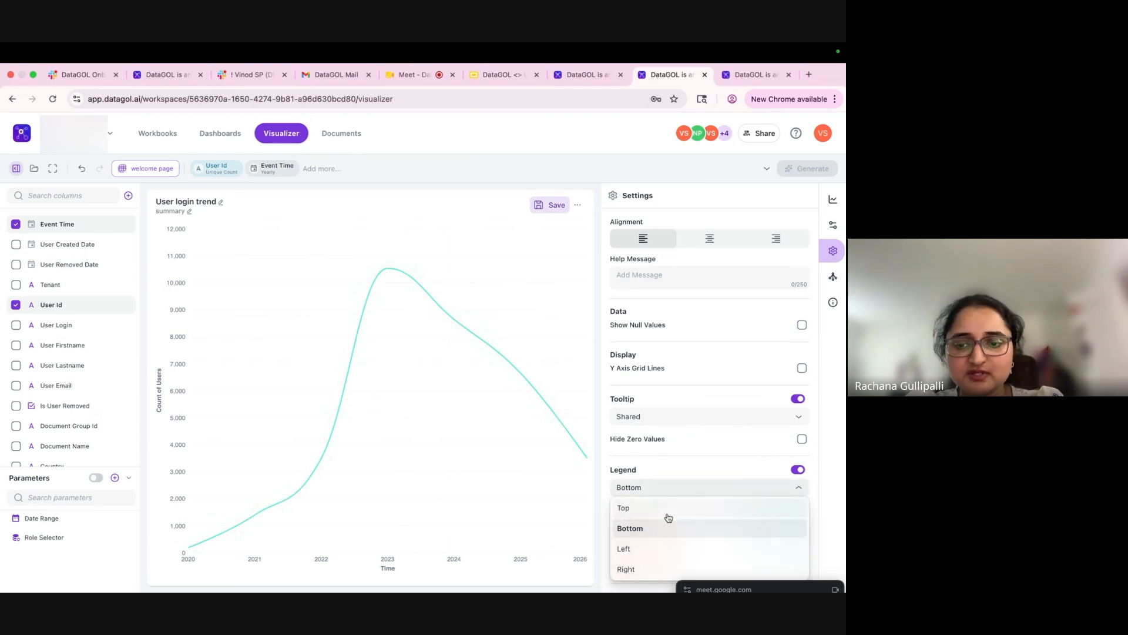
click(704, 460)
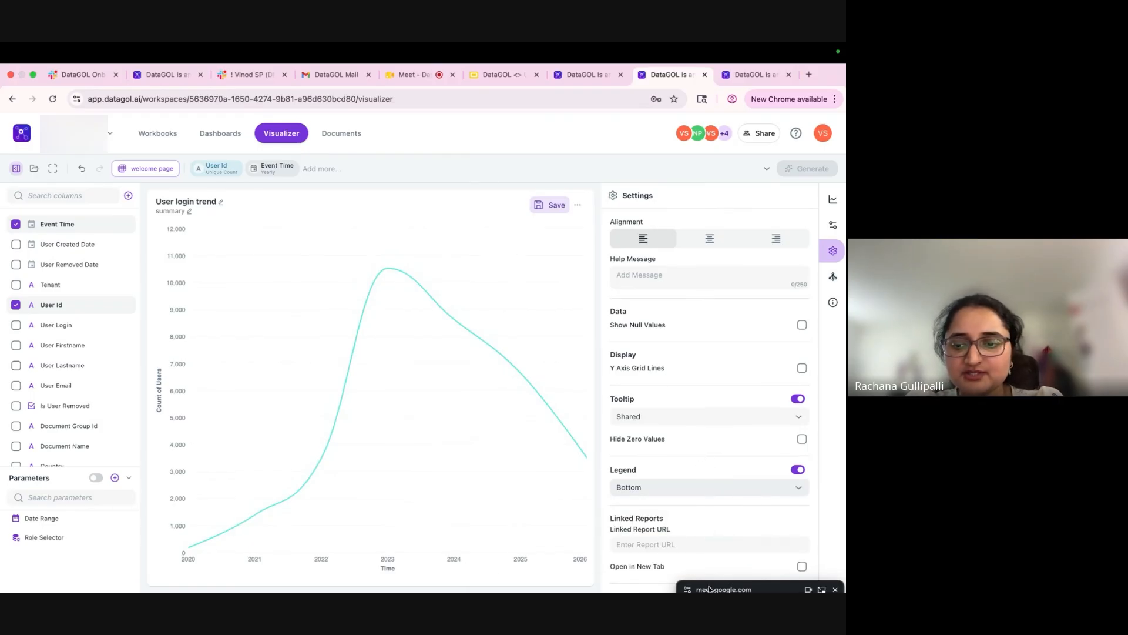
drag(709, 590, 518, 592)
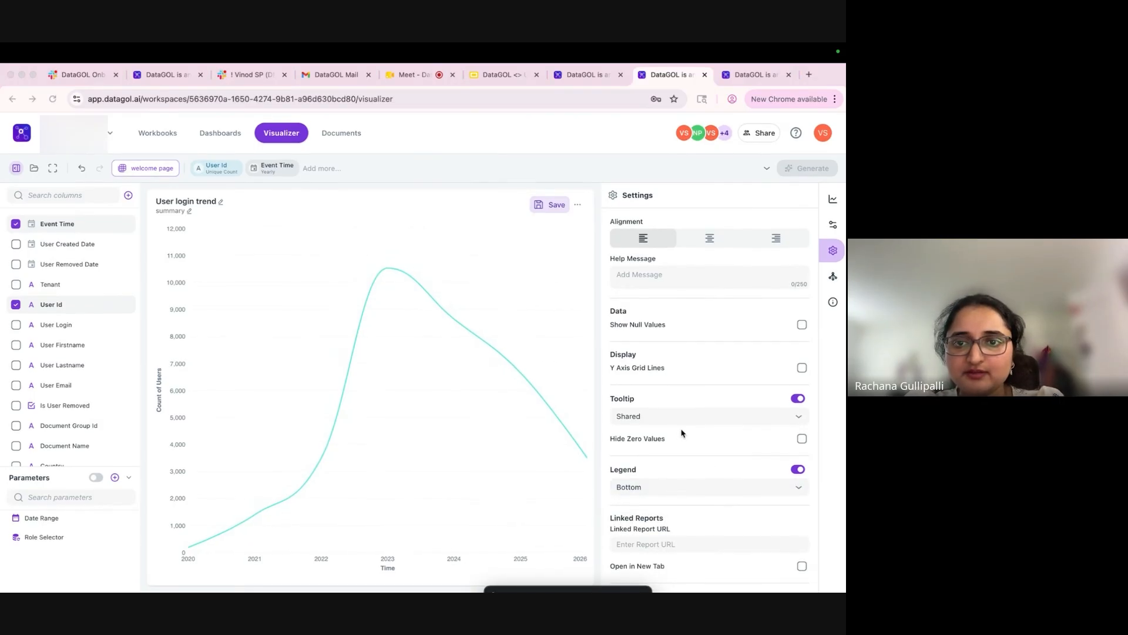
click(832, 255)
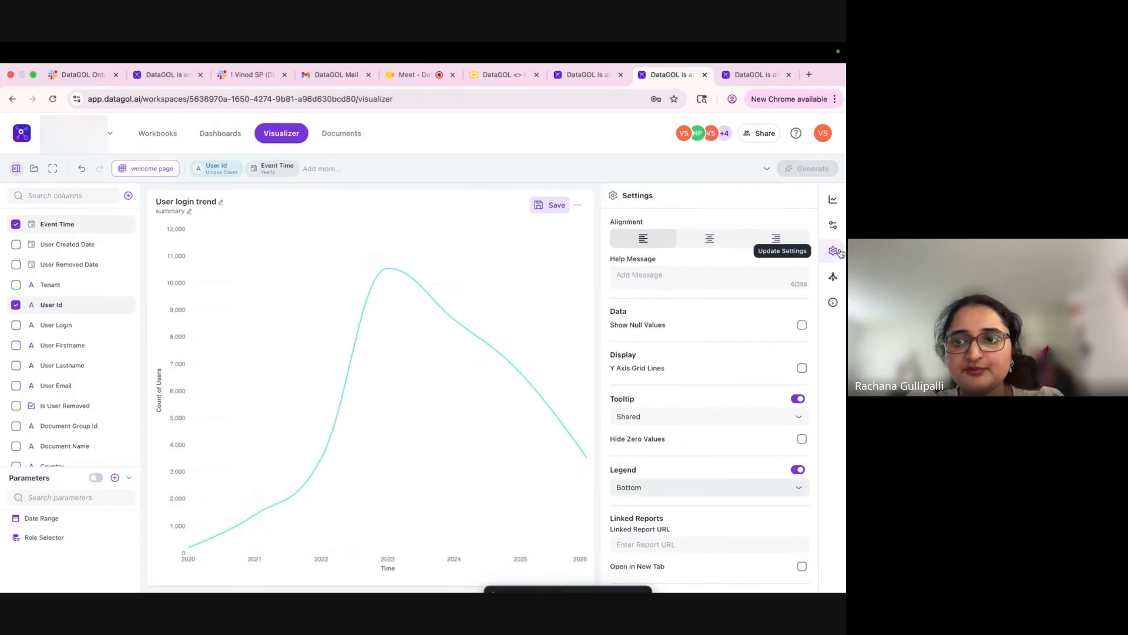
click(833, 252)
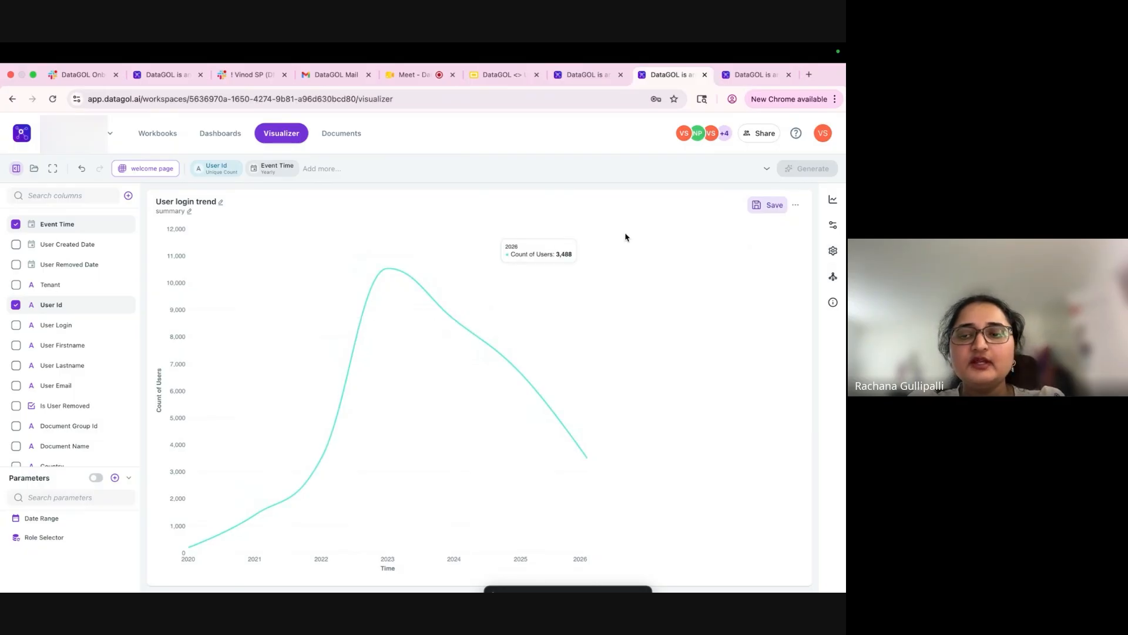
Pin the User login trend visualization to a new dashboard page titled "demo" and go to that dashboard
click(767, 207)
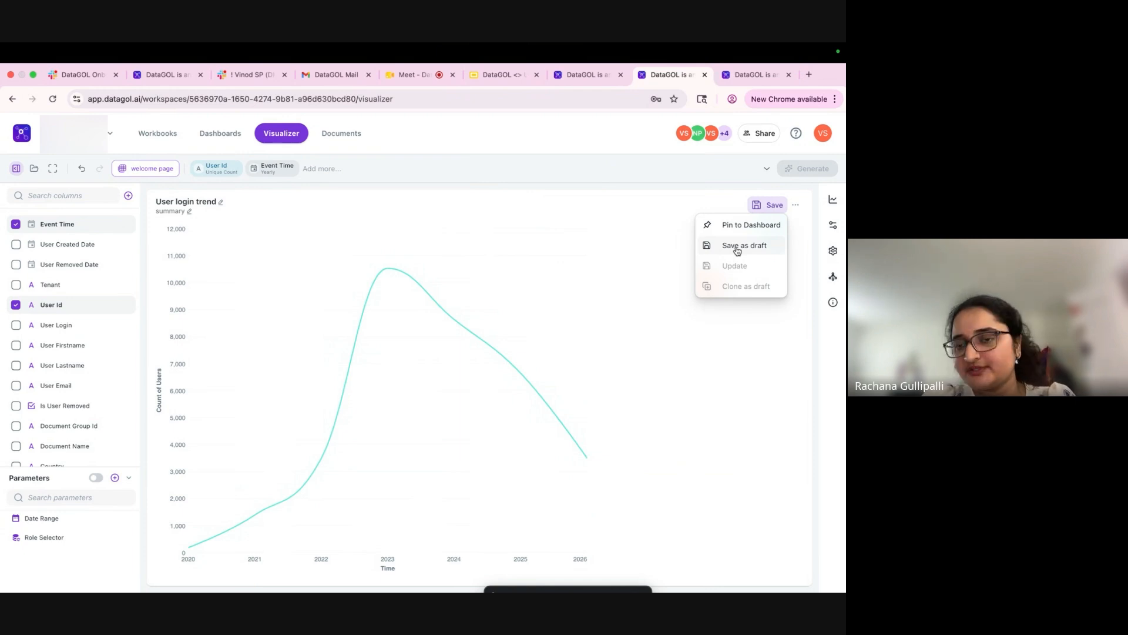
click(759, 226)
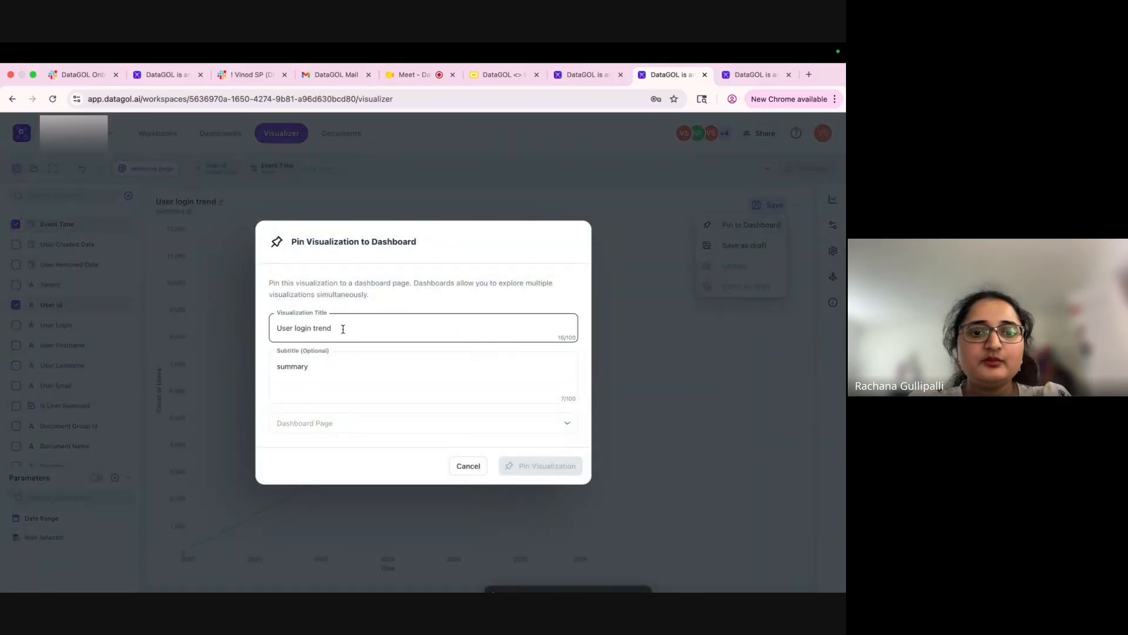
click(344, 424)
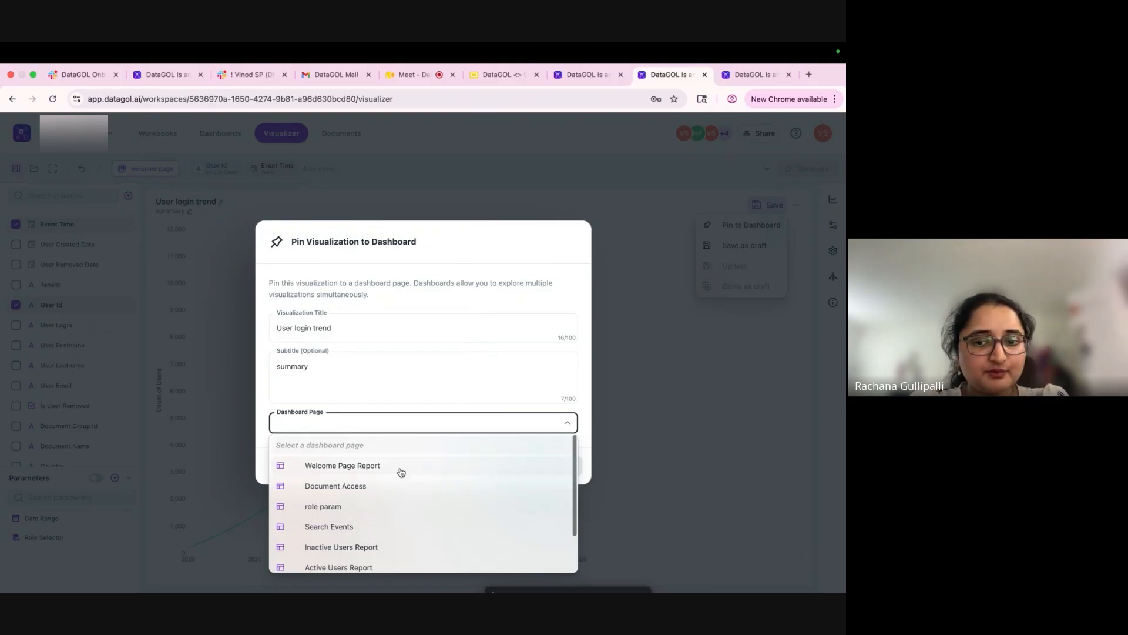
scroll(398, 499, down, 1)
click(390, 563)
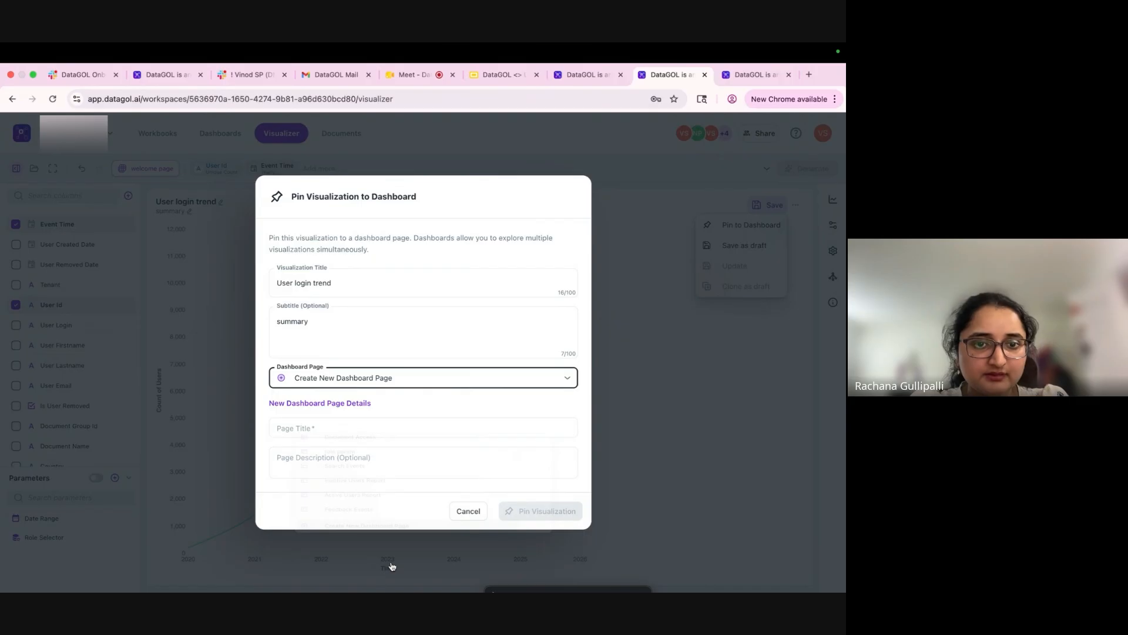
click(373, 428)
text(demo)
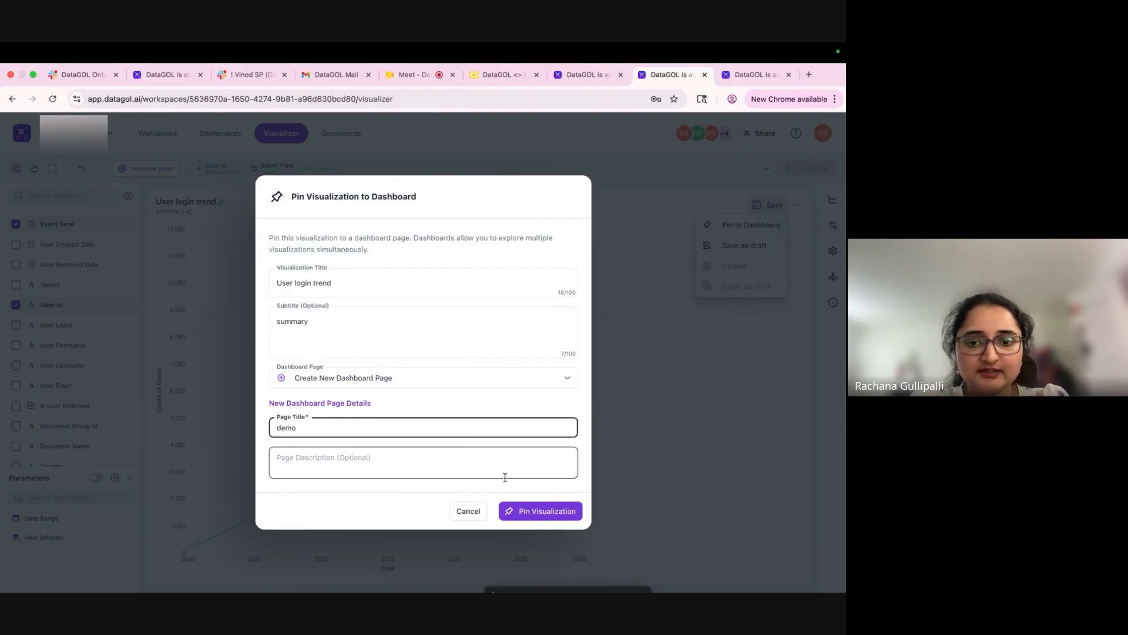
click(528, 509)
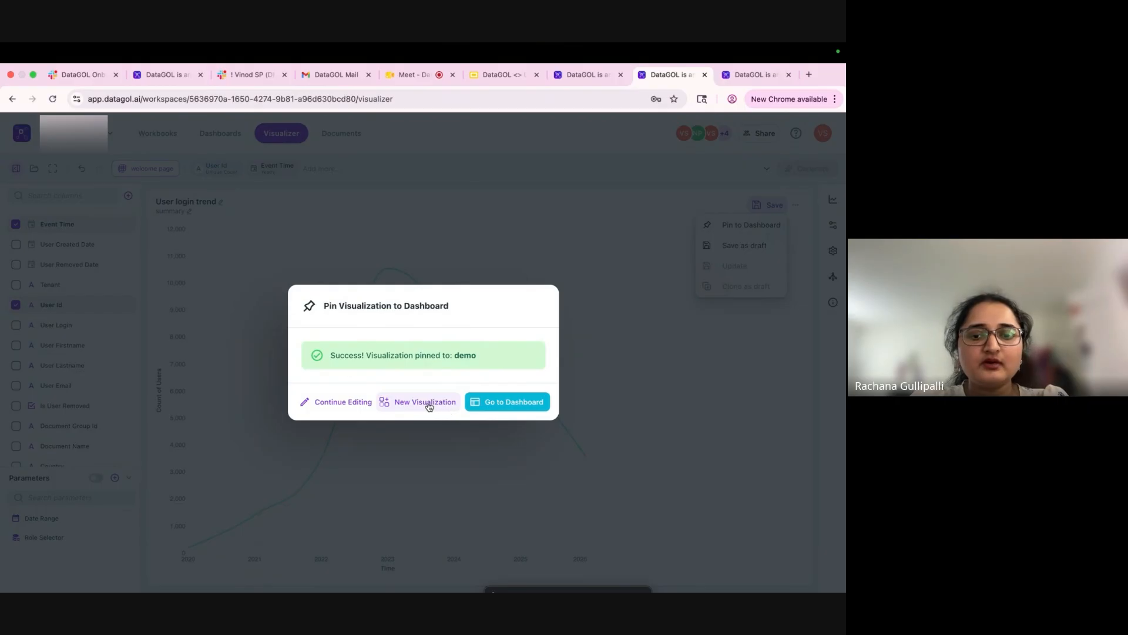
click(510, 402)
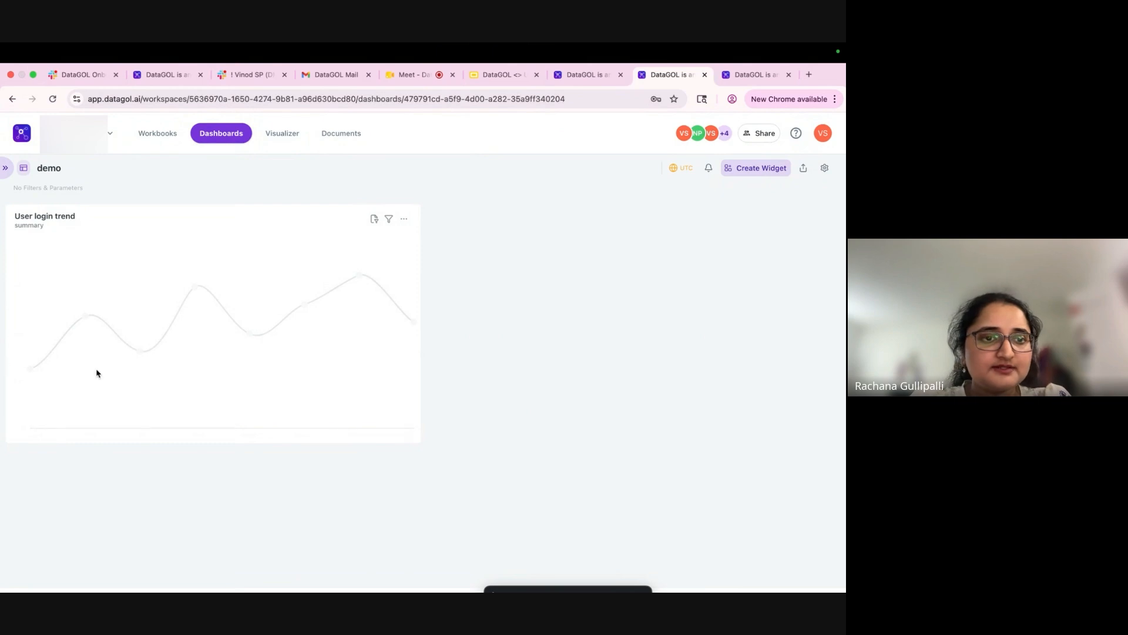
Examine the demo page in the dashboard page list along with its title and the pinned widget's title
click(5, 170)
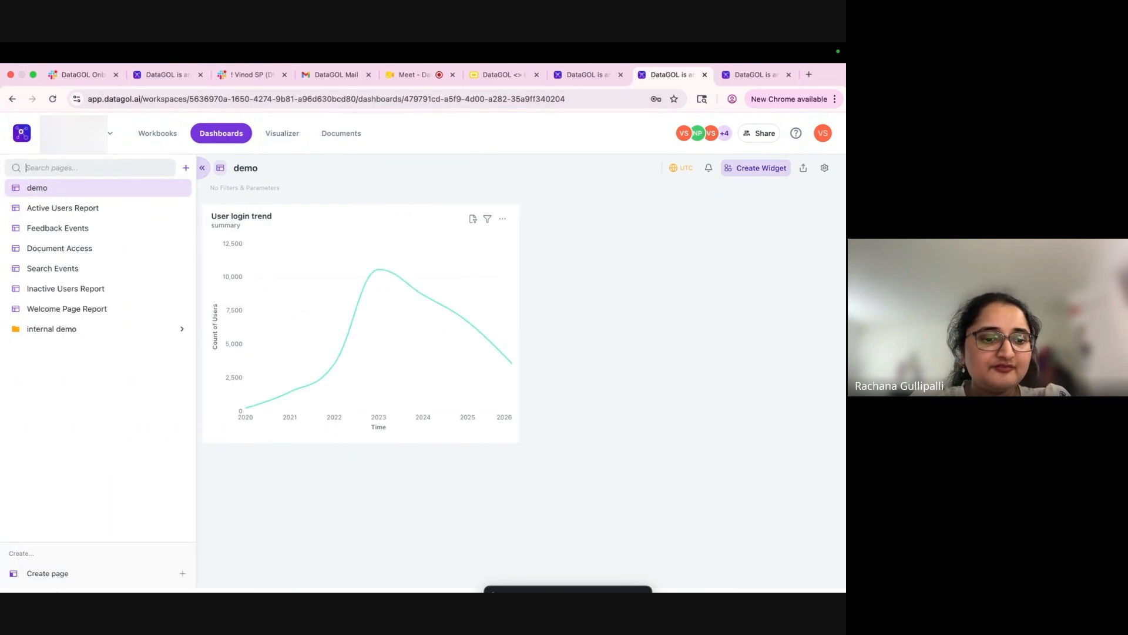
mouse_move(57, 590)
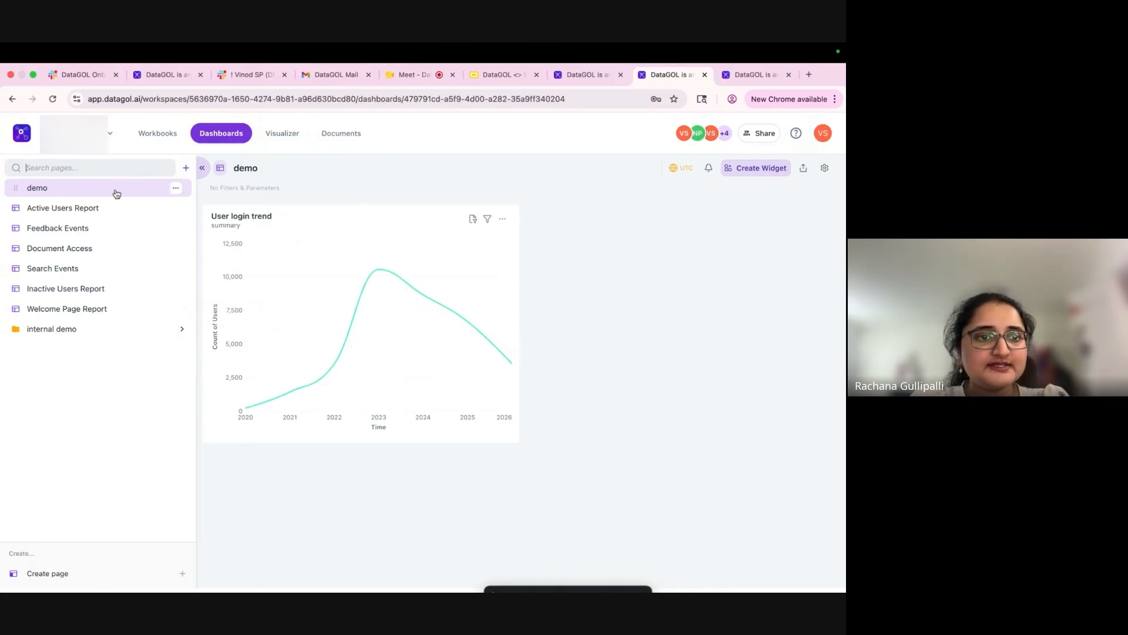
drag(234, 169, 269, 169)
click(263, 294)
drag(213, 219, 284, 221)
click(284, 223)
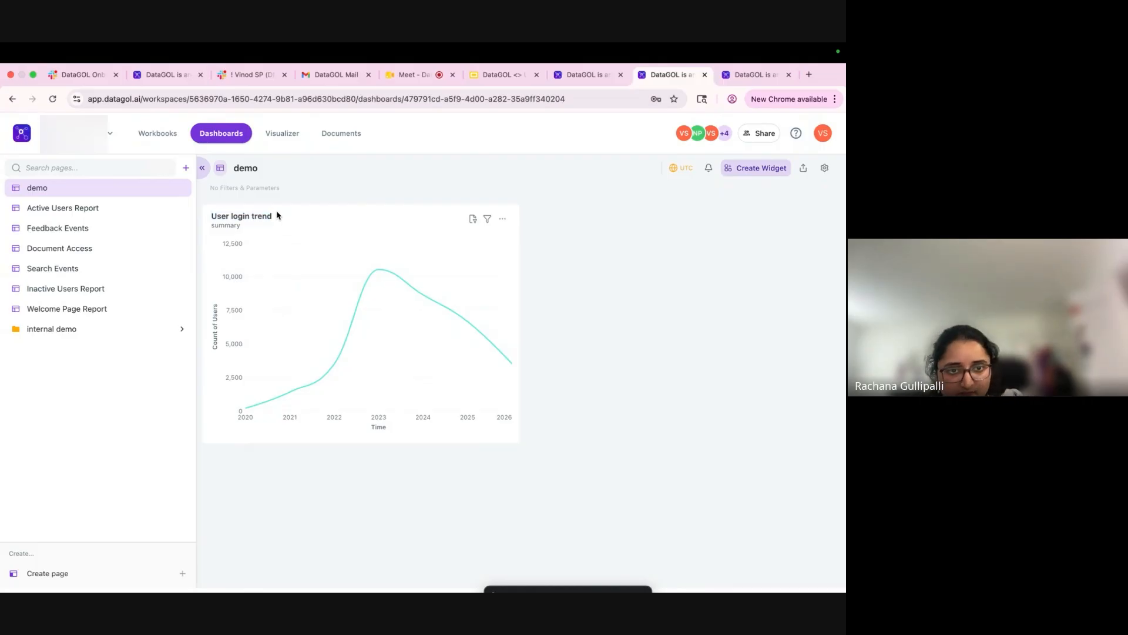
click(202, 168)
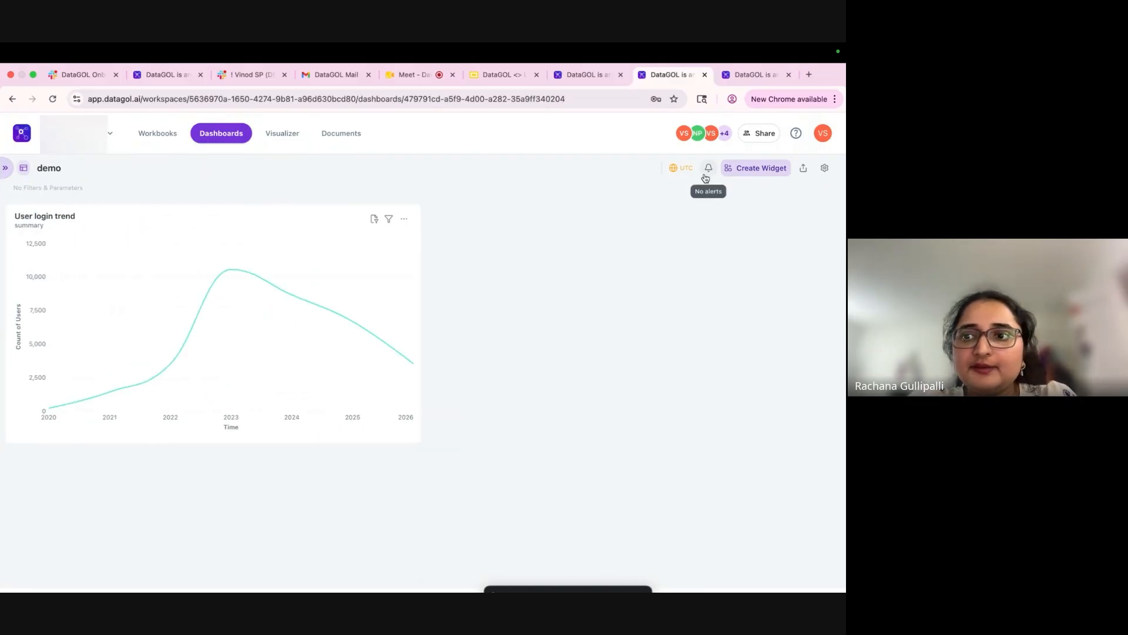
Enter layout and widget management on the demo page and open the User login trend widget for editing with its columns shown
click(826, 166)
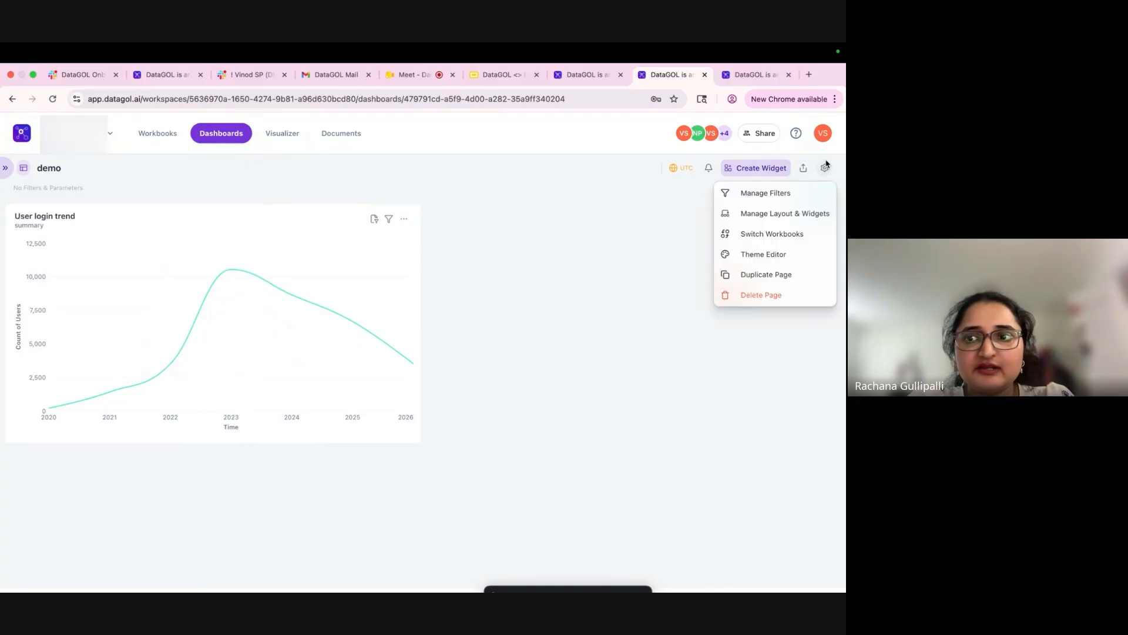
click(821, 214)
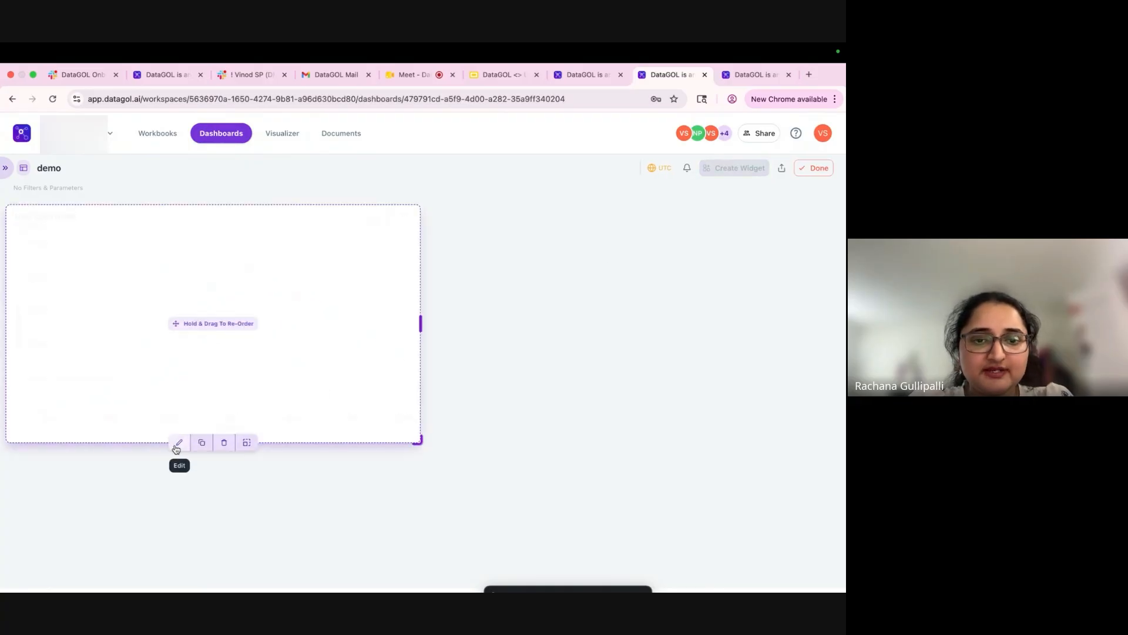
click(177, 445)
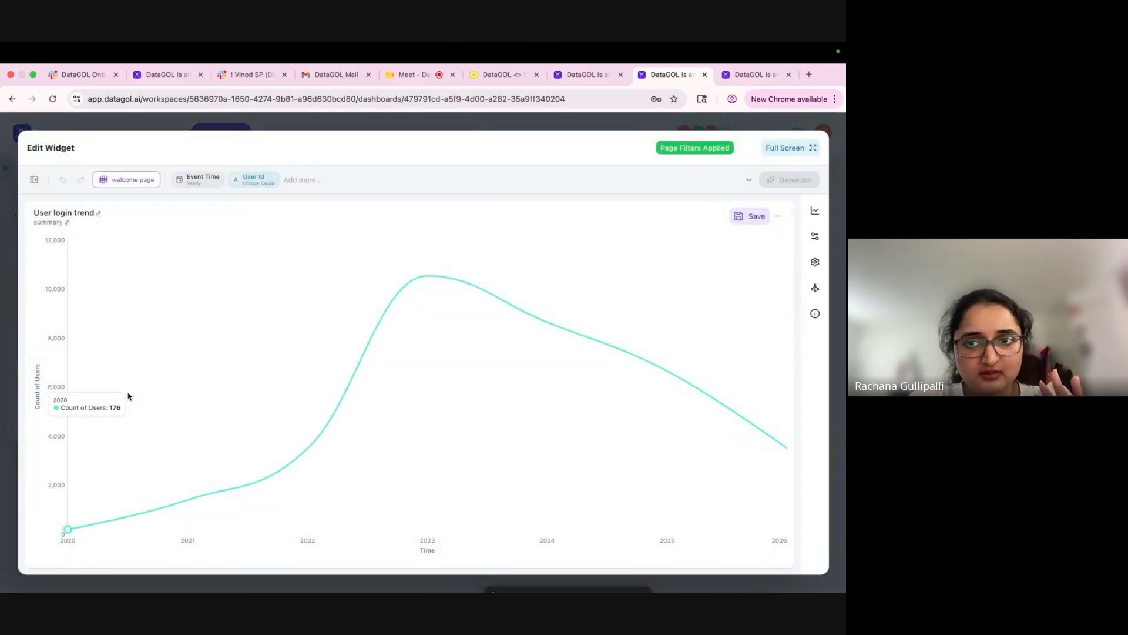
click(34, 179)
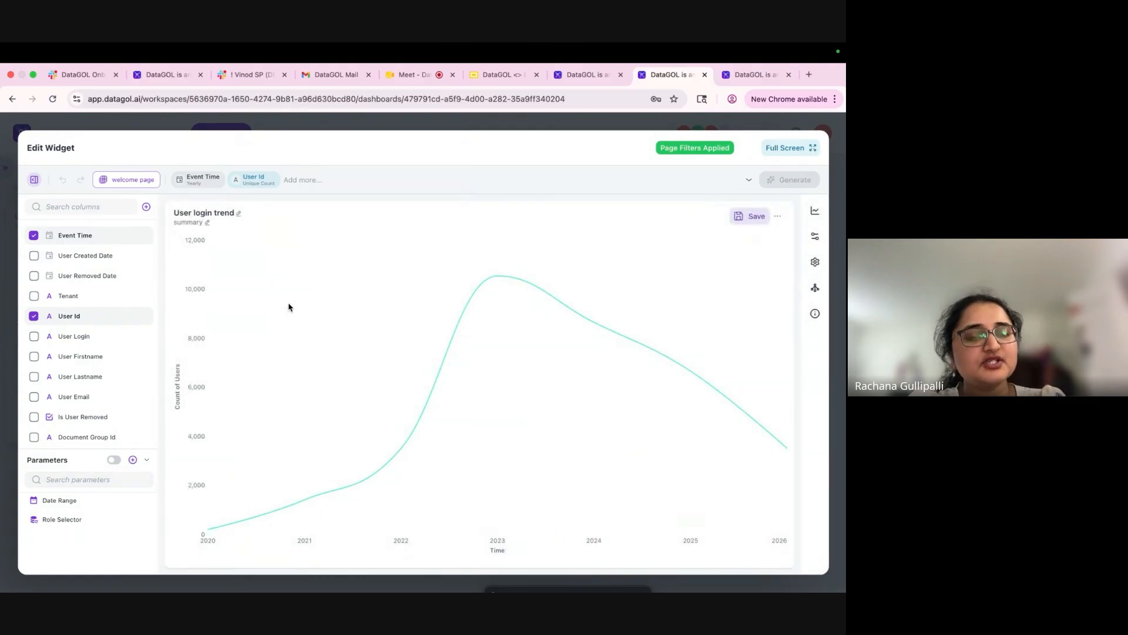
mouse_move(496, 280)
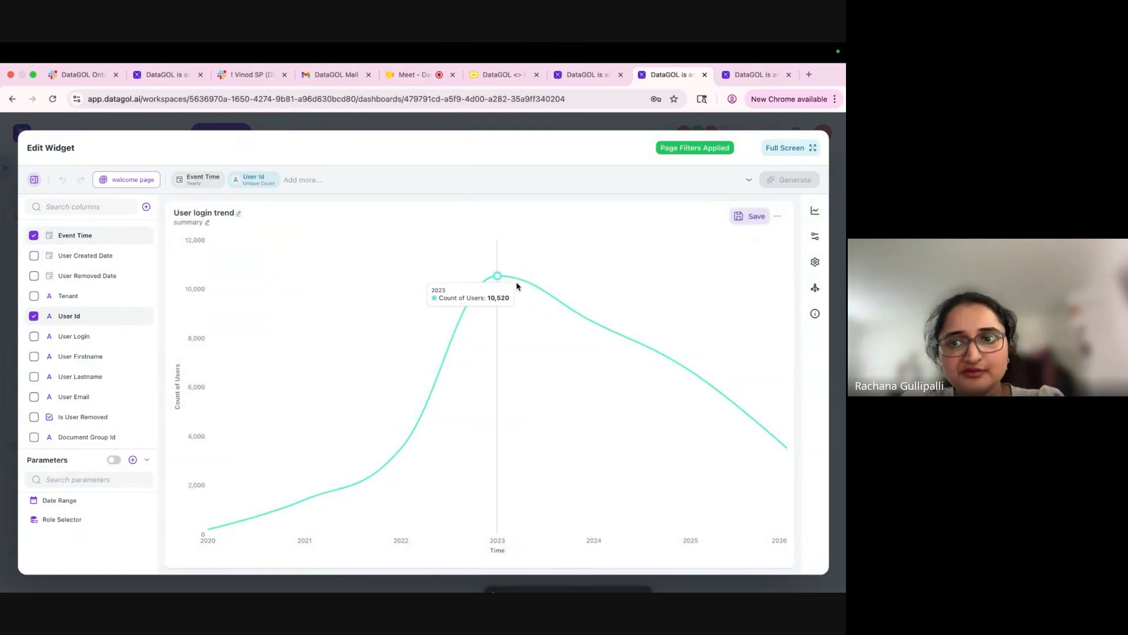
Switch to the browser tab with the Document Access dashboard and open the Feedback Events page with the page list collapsed
key(ctrl+Tab)
click(4, 168)
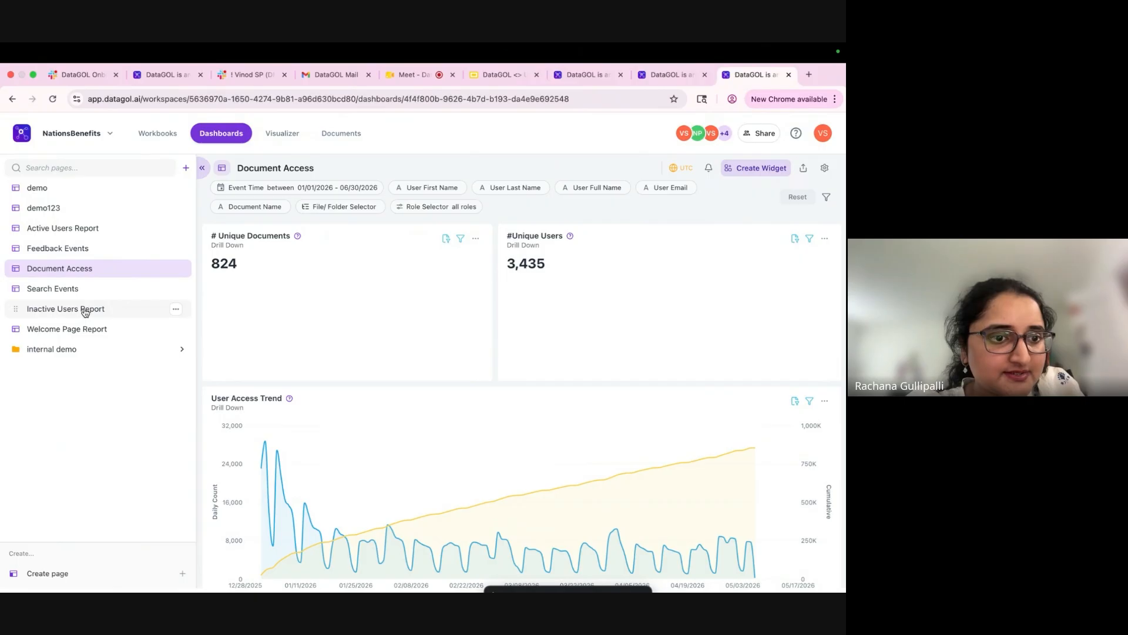
click(91, 250)
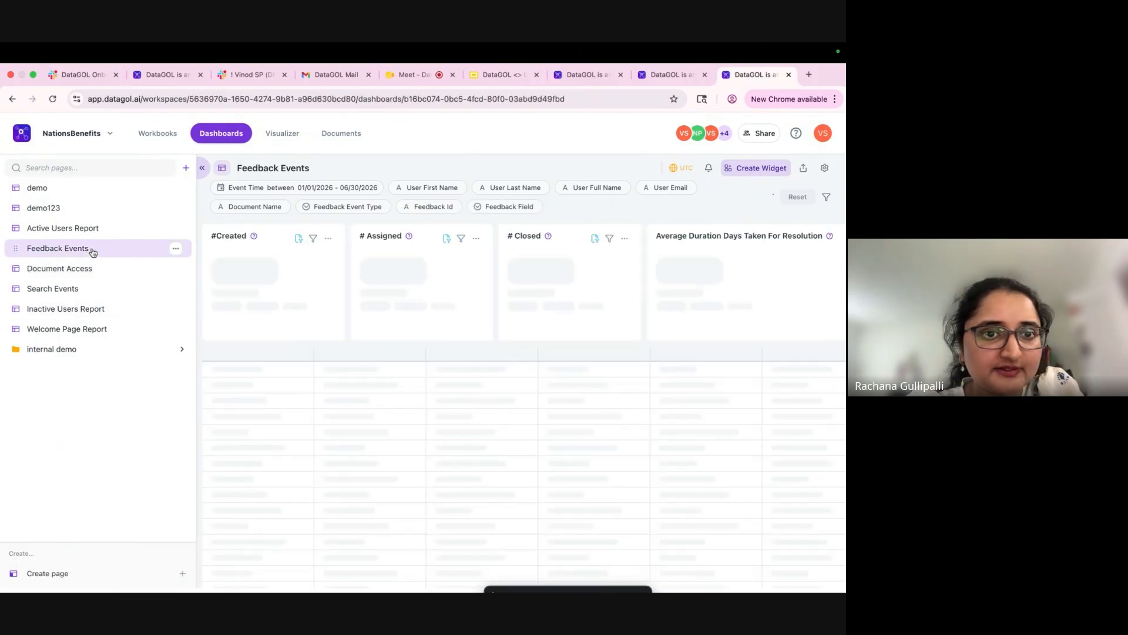
click(202, 169)
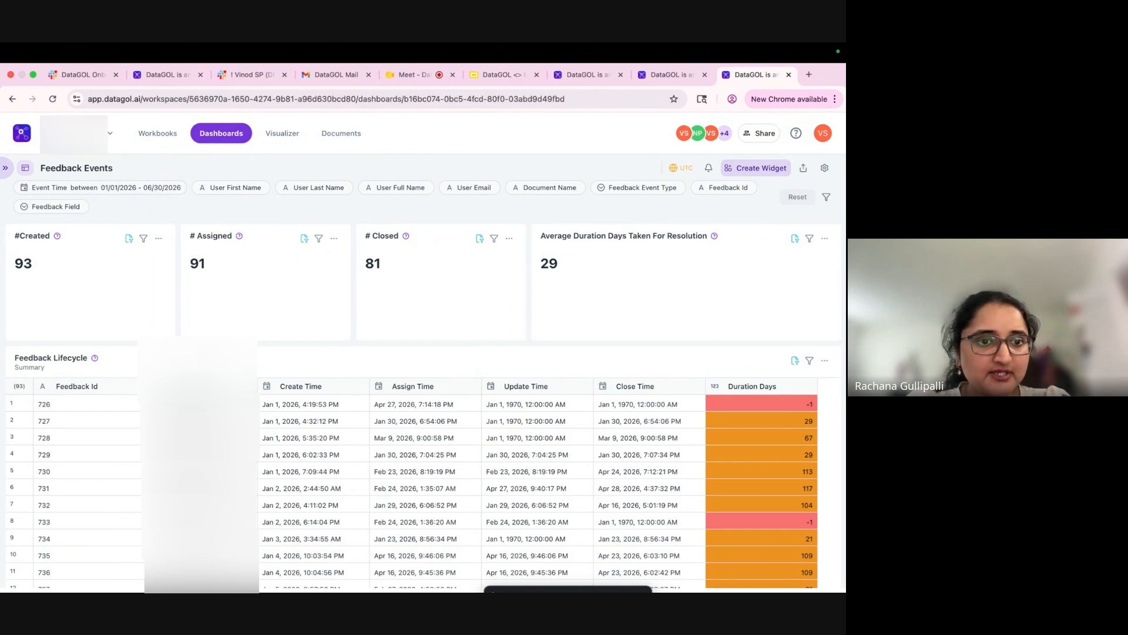
Inspect the page-level and widget-level filters applied to the #Created widget
mouse_move(128, 242)
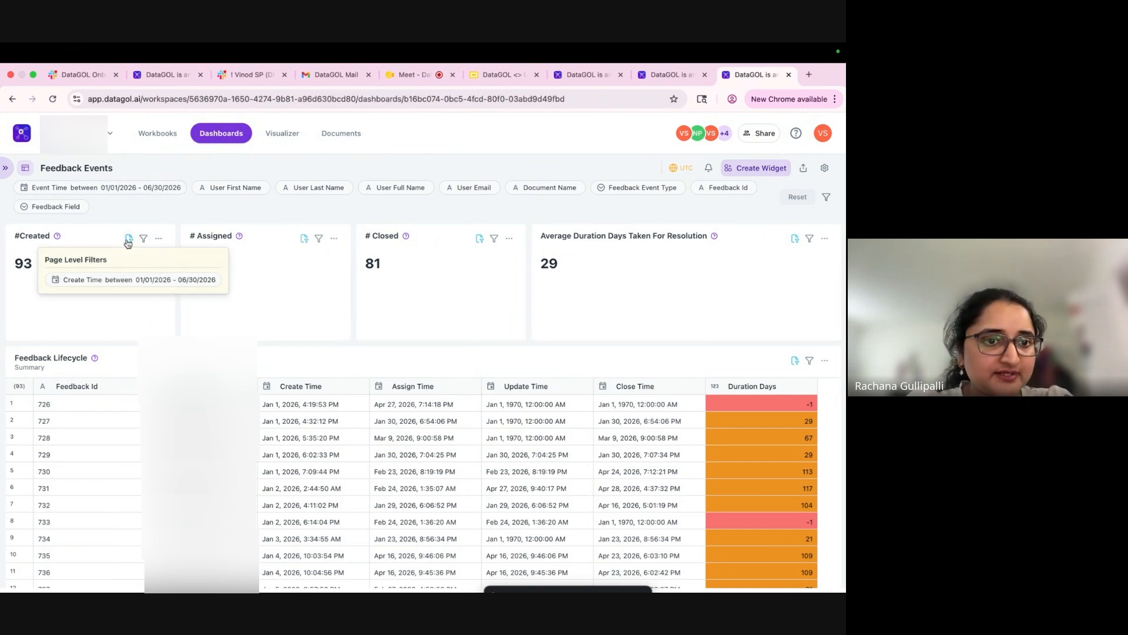
click(158, 238)
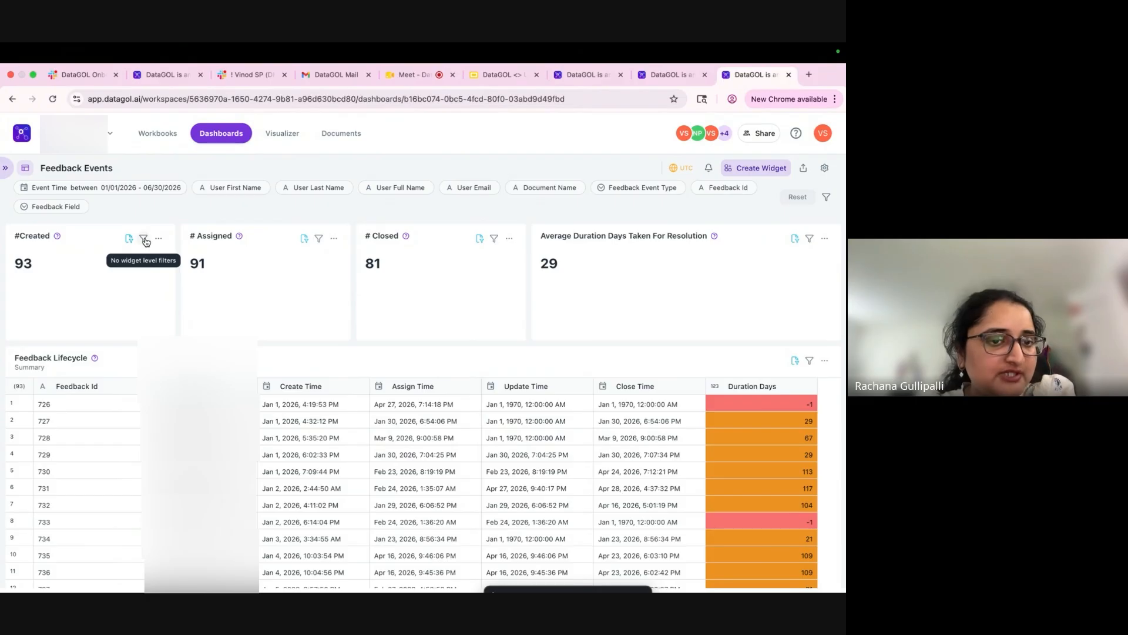
mouse_move(128, 241)
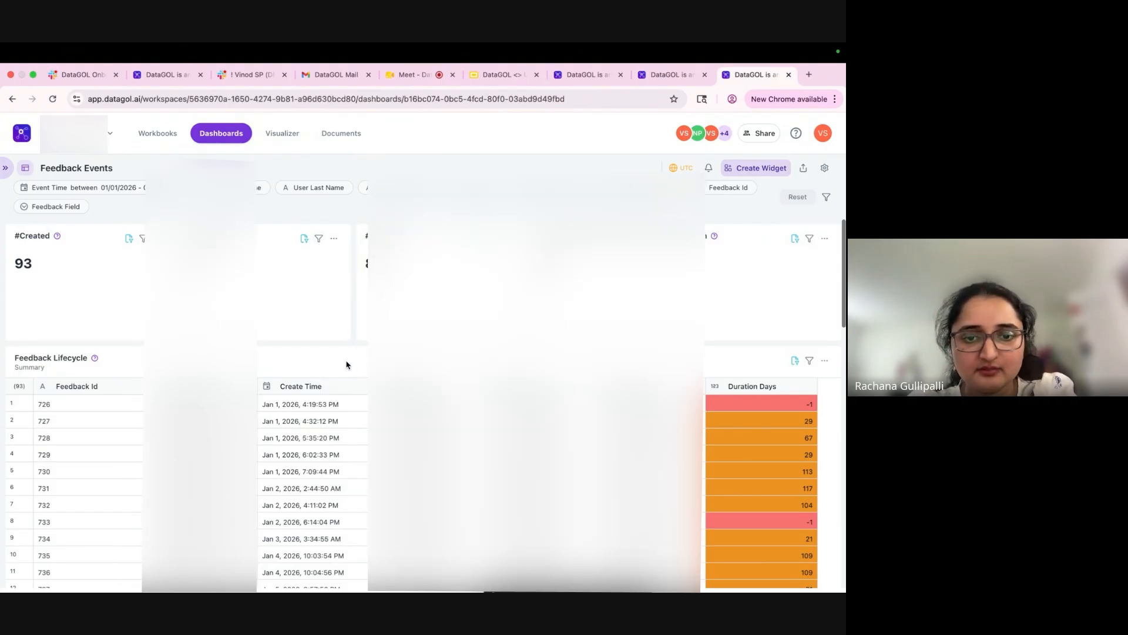
Show the Feedback Journey widget's filters and inspect the selected options of its Feedback Event Type filter
scroll(346, 364, down, 6)
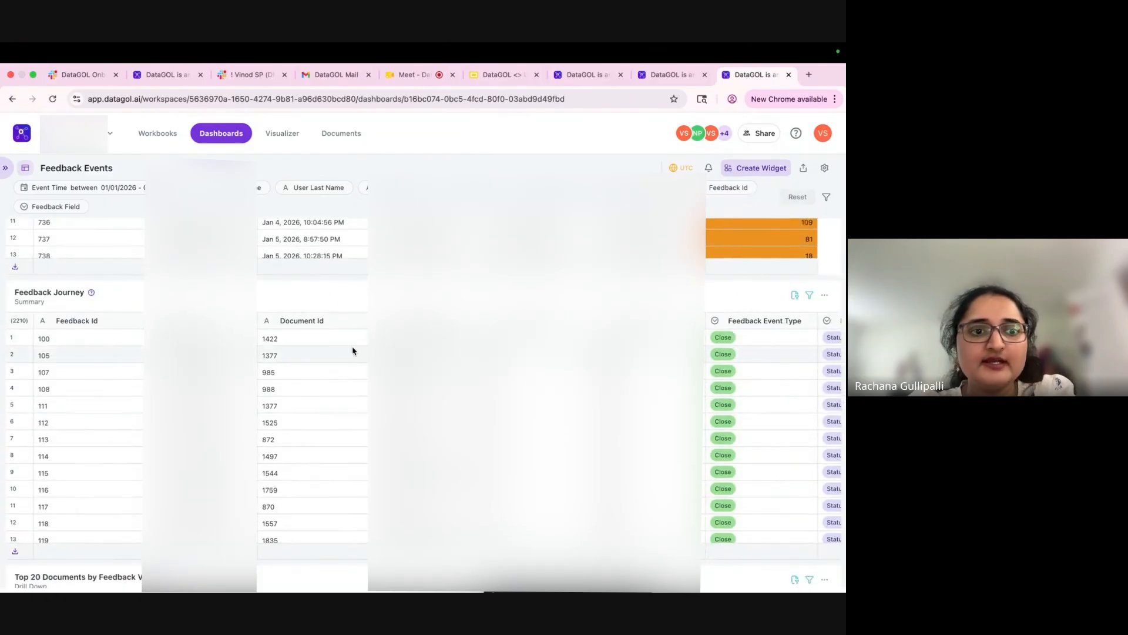
drag(16, 292, 73, 294)
click(73, 294)
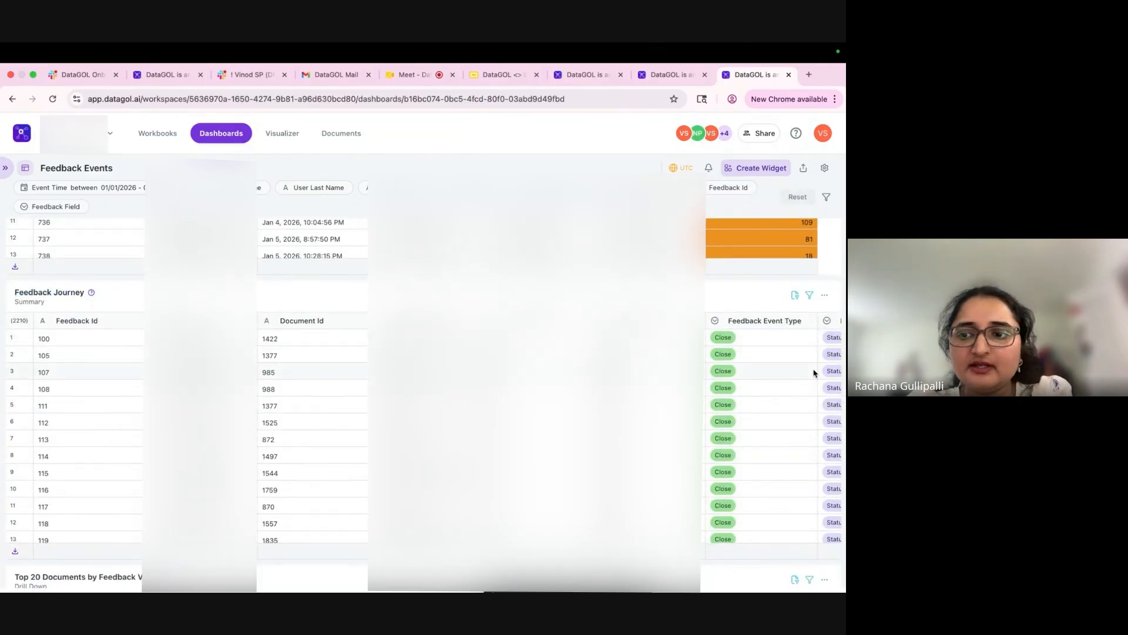
mouse_move(794, 300)
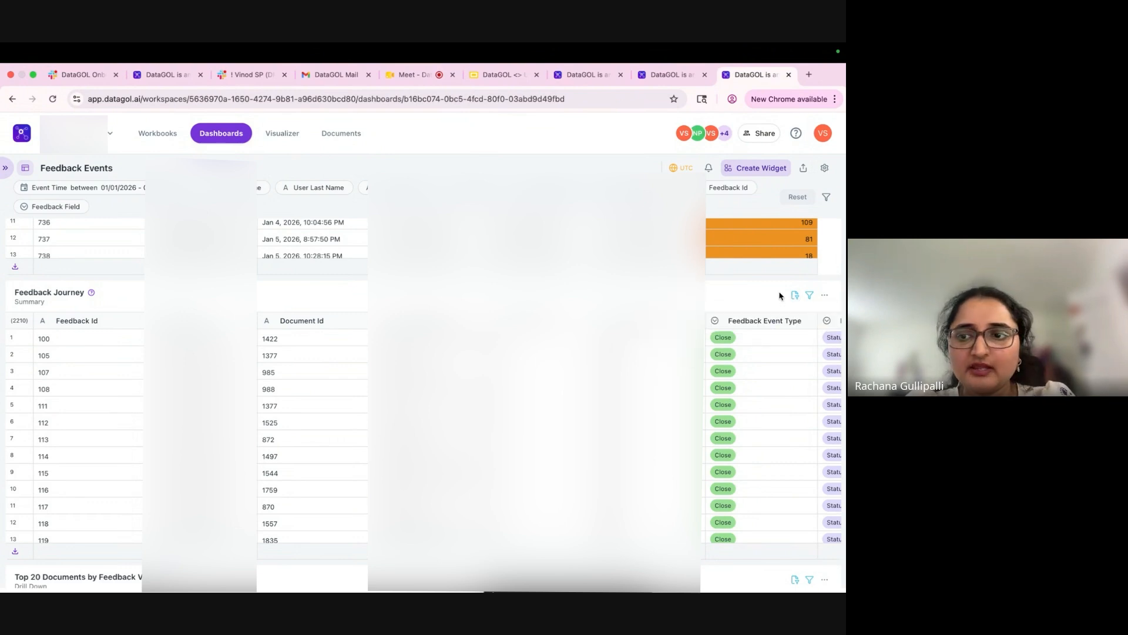
click(810, 295)
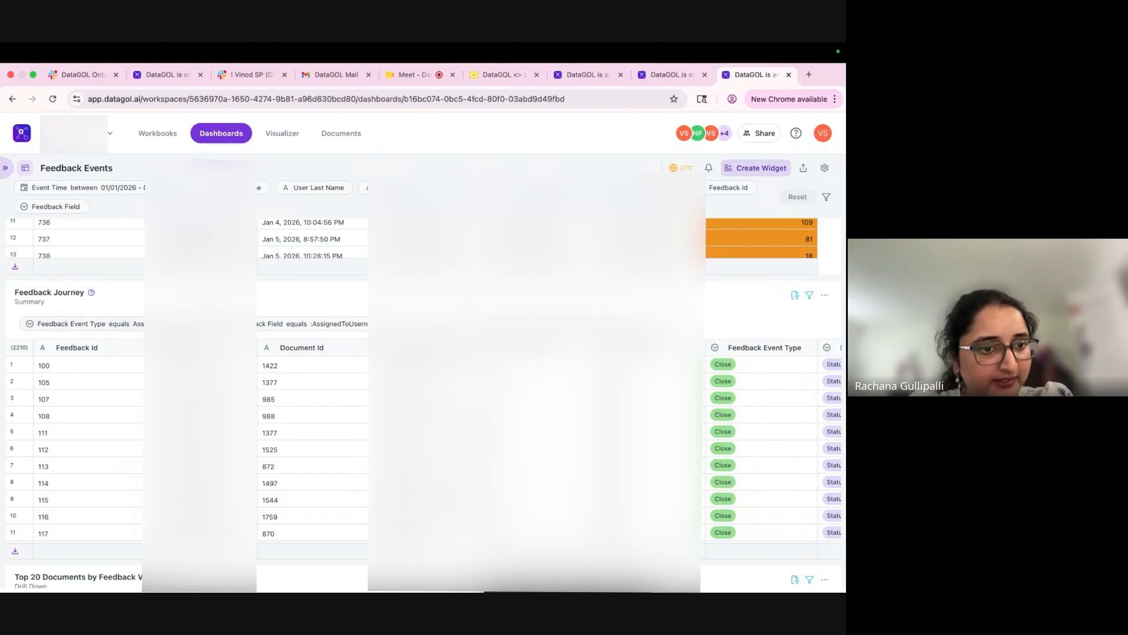
click(120, 324)
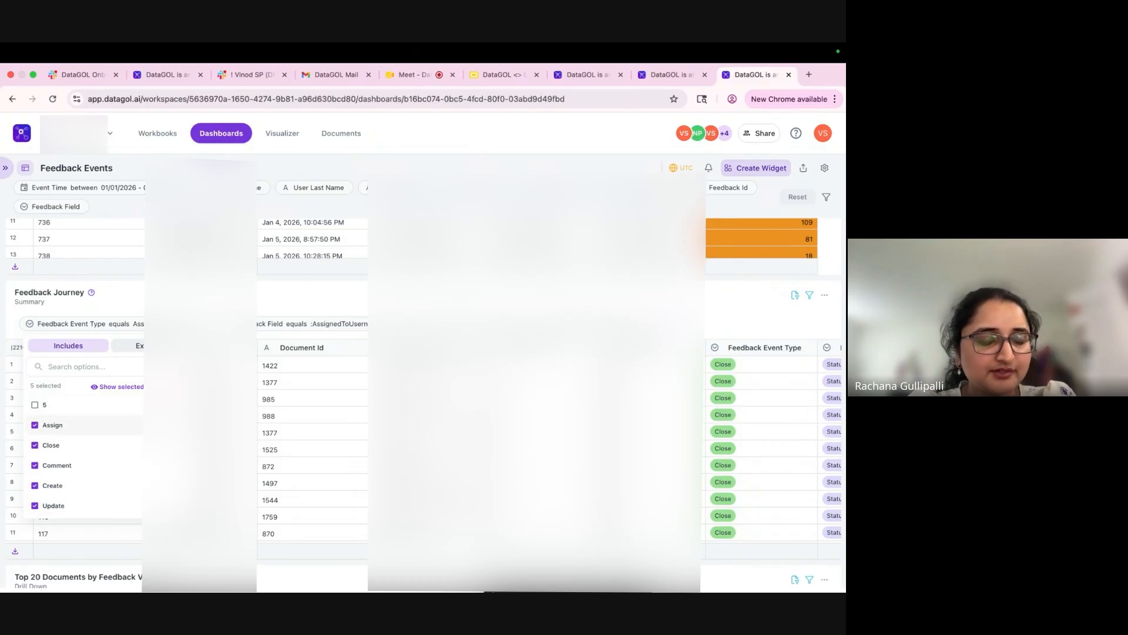
Inspect the Feedback Field filter's options on the Feedback Journey widget, reduce the list to the selected ones, and close it
click(288, 319)
click(289, 321)
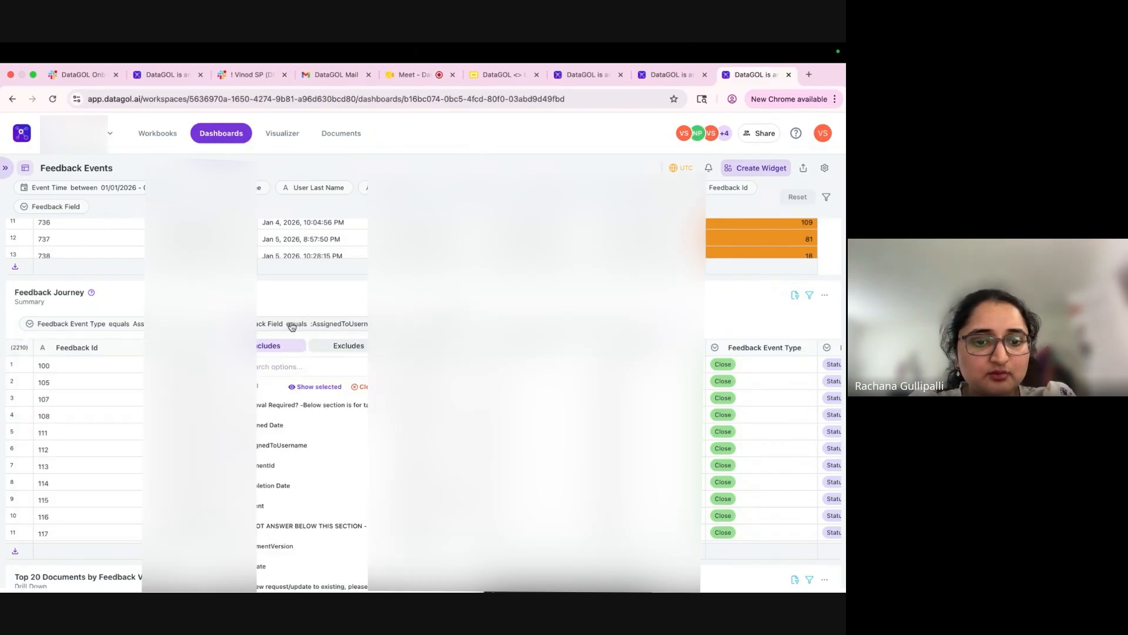
scroll(310, 525, down, 5)
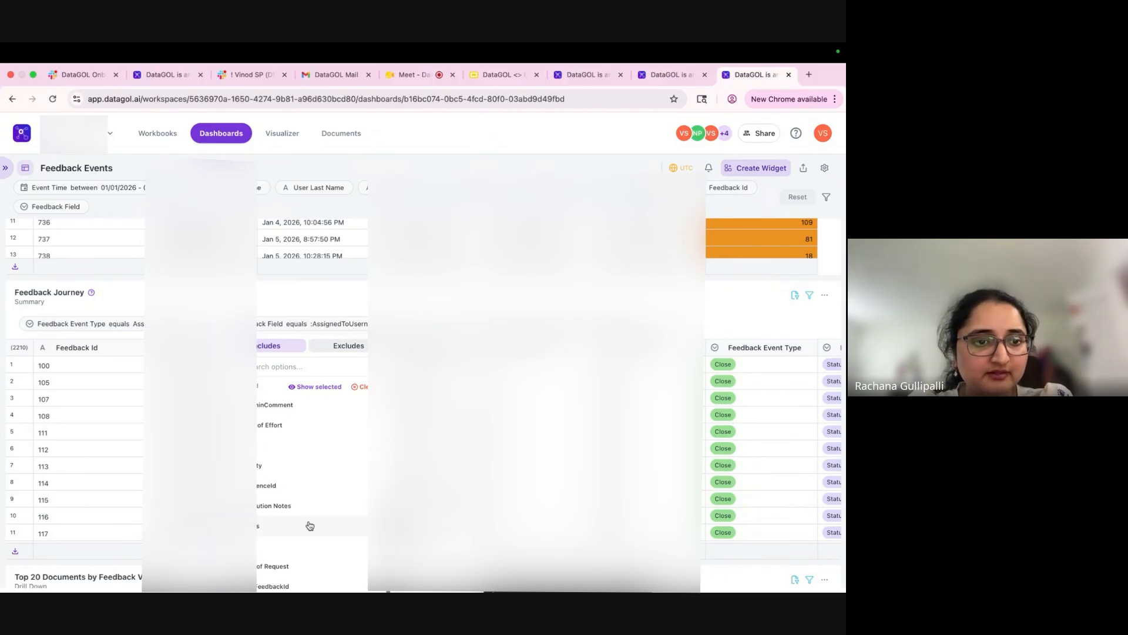
scroll(298, 473, down, 2)
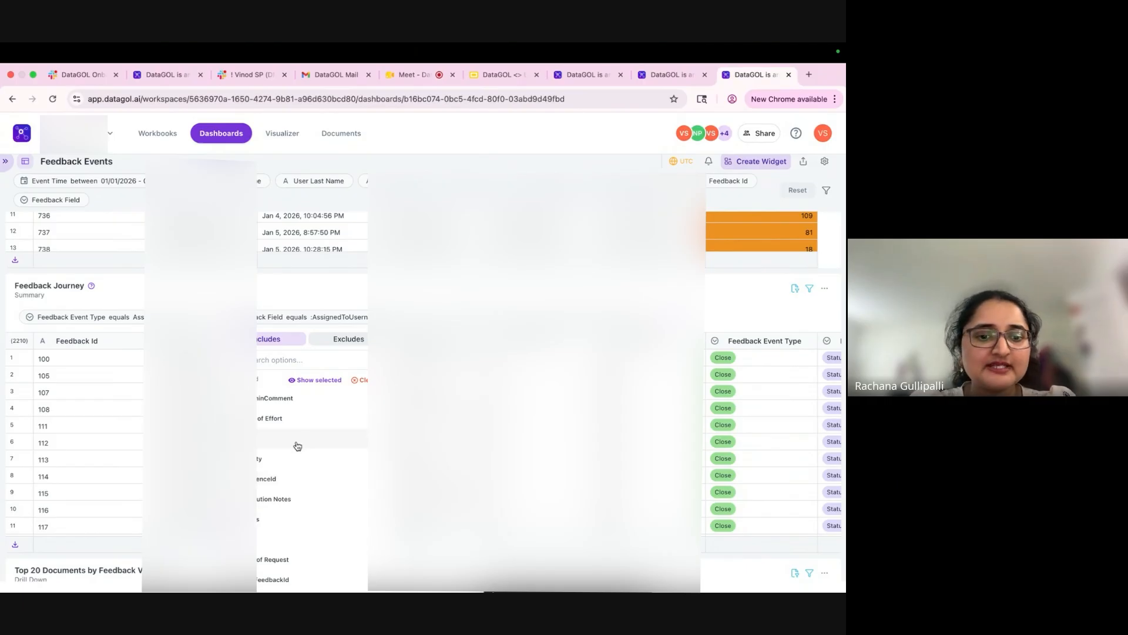
scroll(305, 497, up, 3)
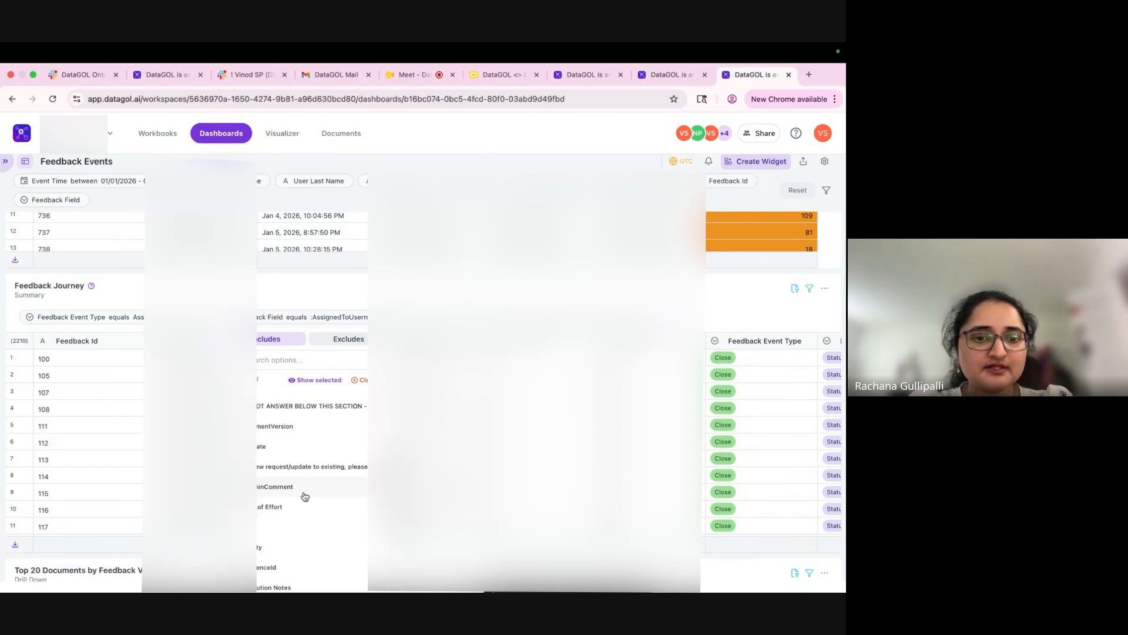
scroll(276, 435, up, 2)
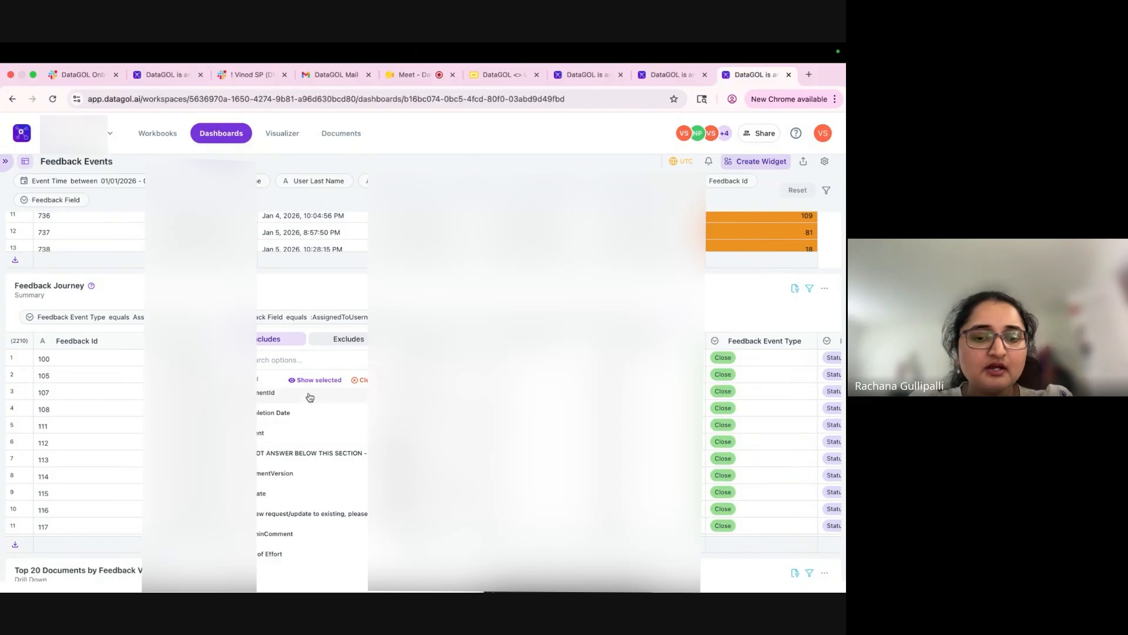
scroll(290, 473, up, 3)
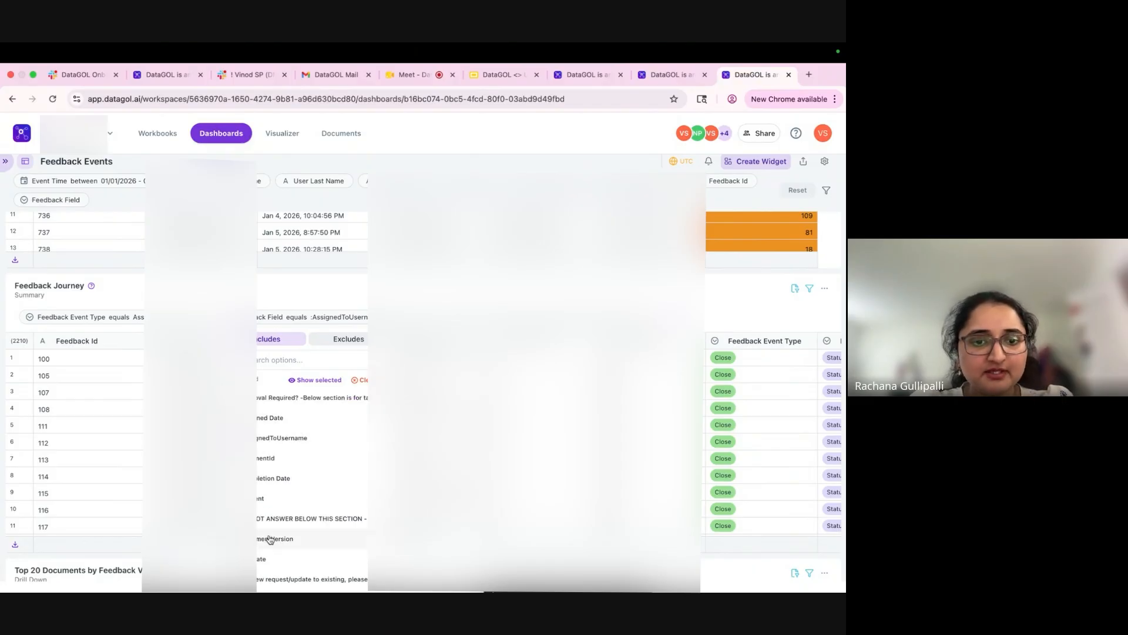
scroll(318, 478, down, 5)
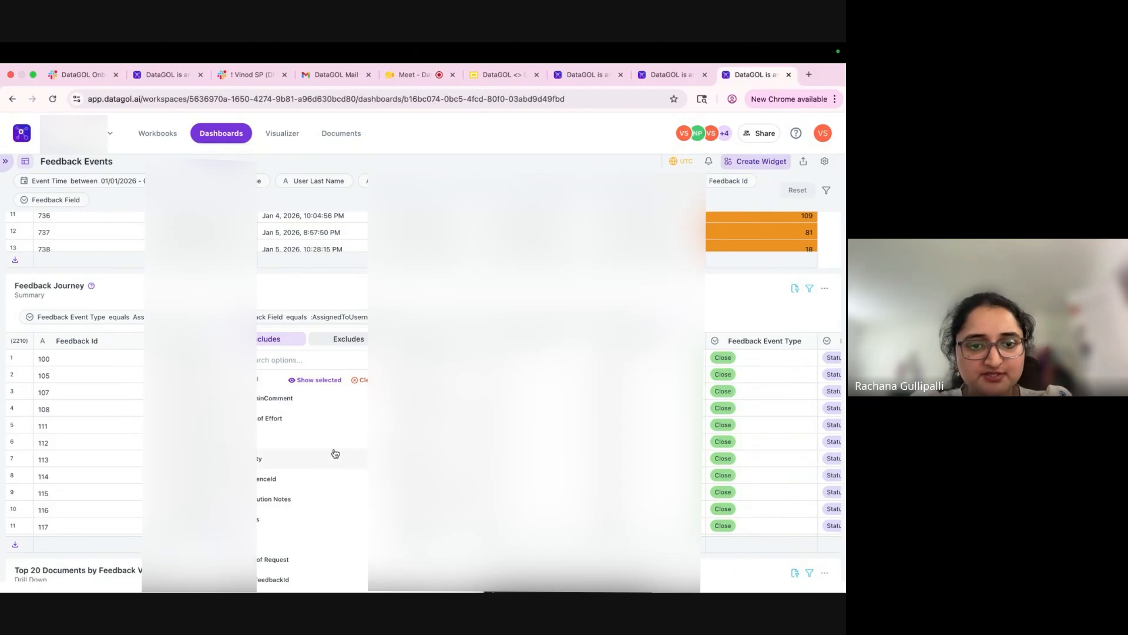
click(317, 379)
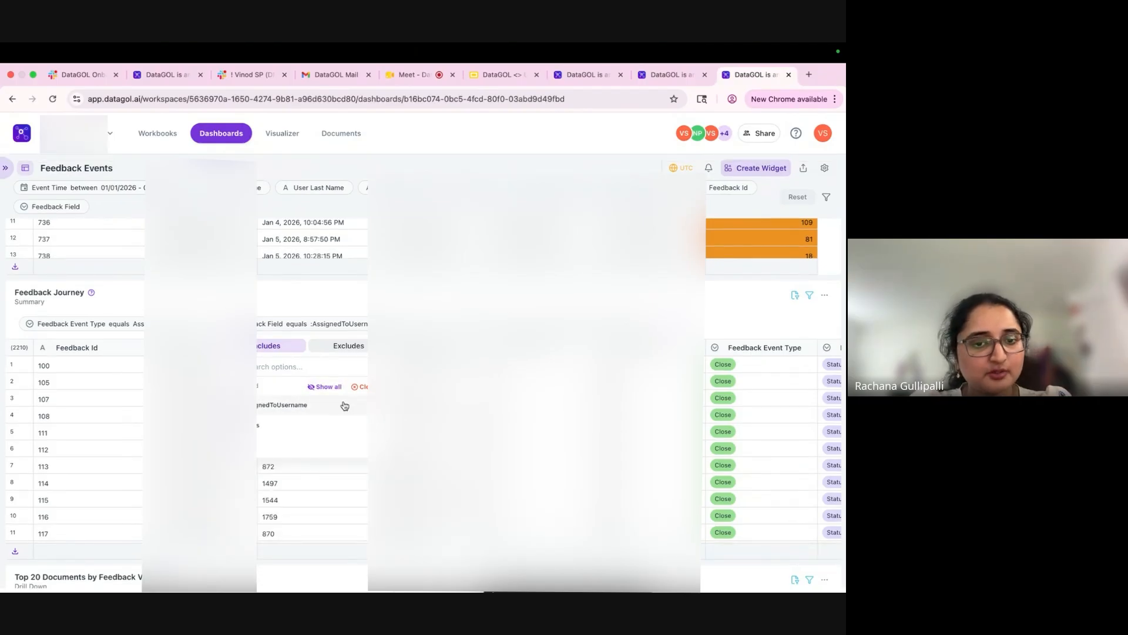
key(Escape)
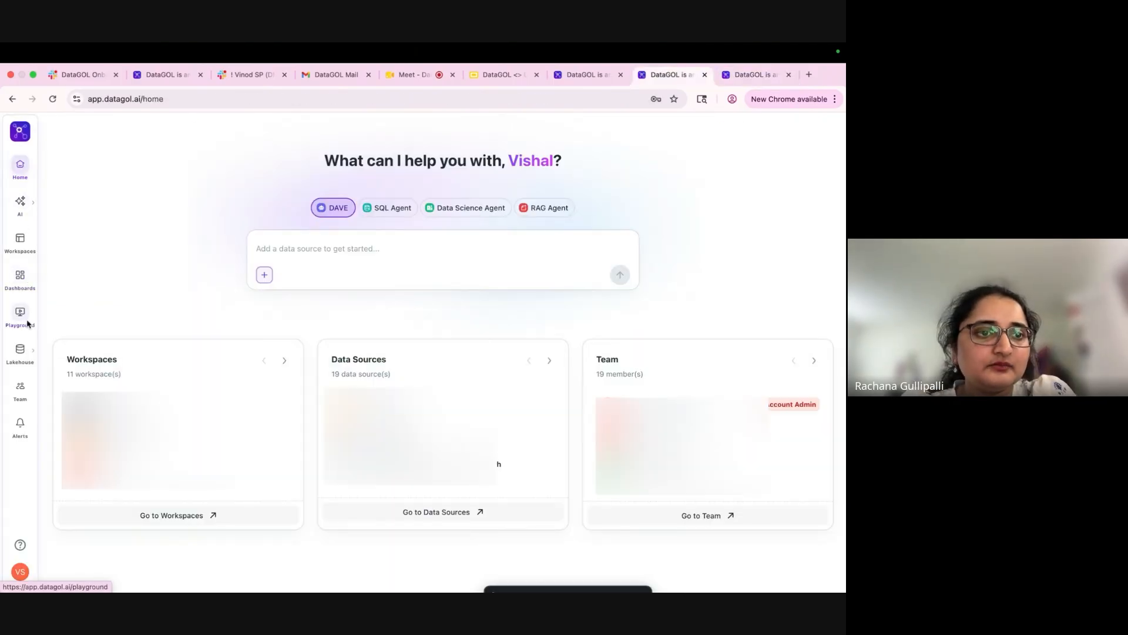
Open the external dashboard updated 23 days ago from the dashboards list and view the Basic Setup of its embed configuration
click(22, 284)
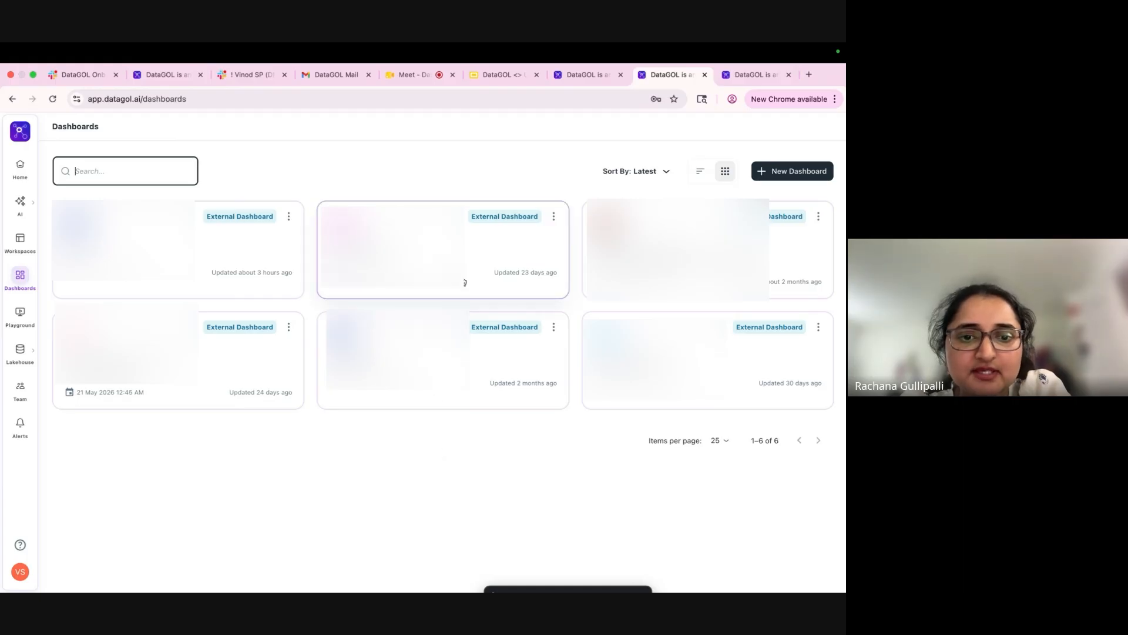
click(465, 283)
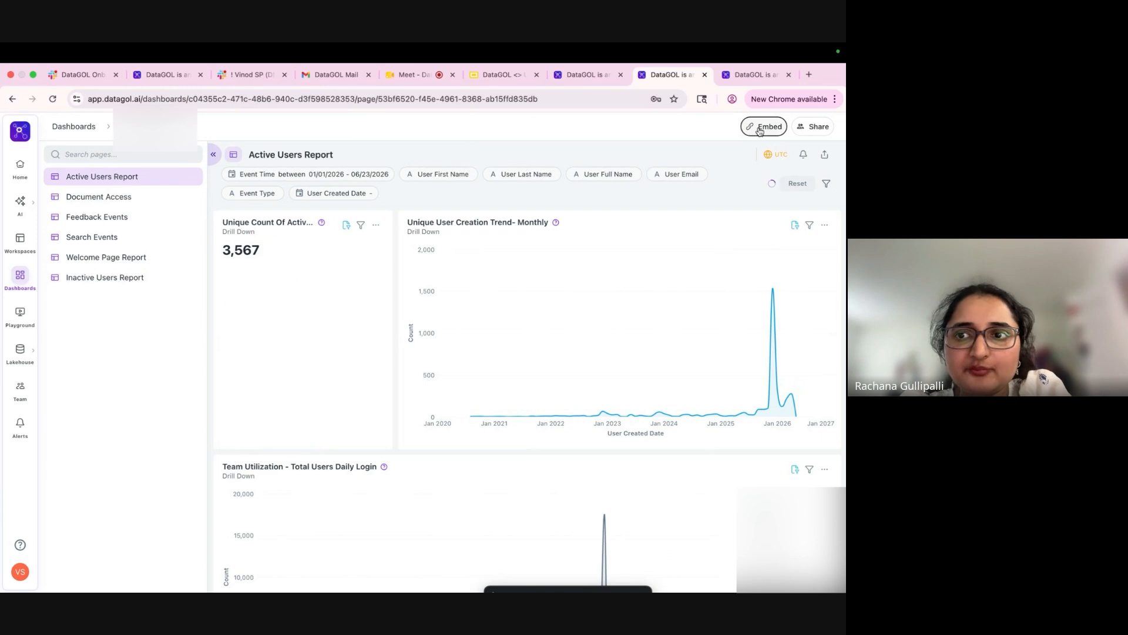
click(760, 129)
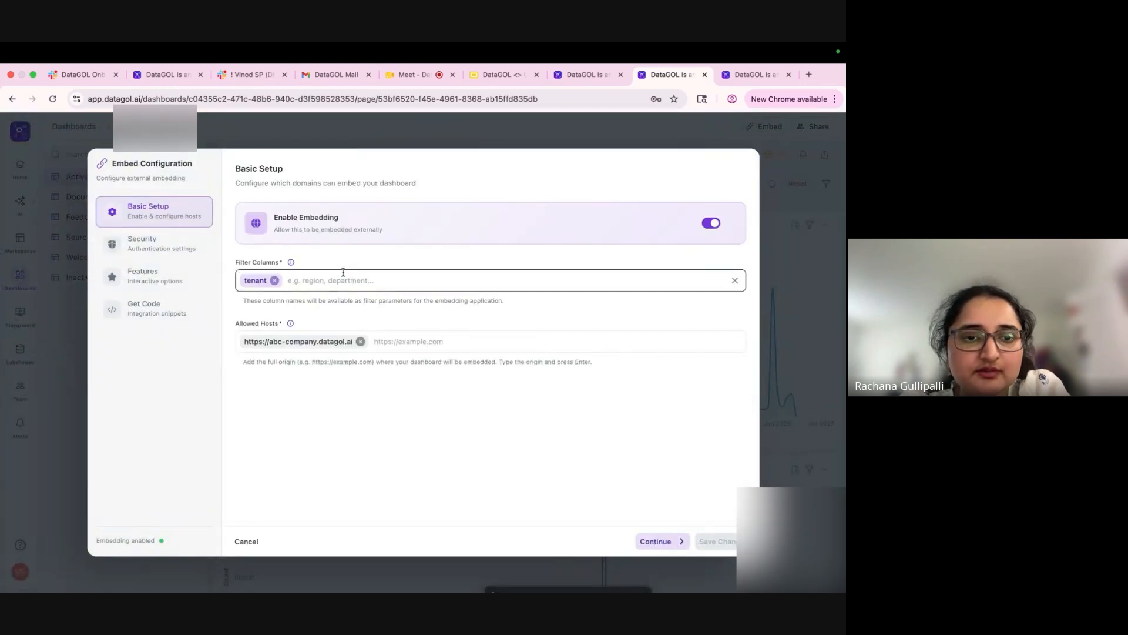
key(Escape)
Switch to the browser tab with the Document Access with Role page, view the dashboards it can be pinned to, and leave without pinning
click(749, 75)
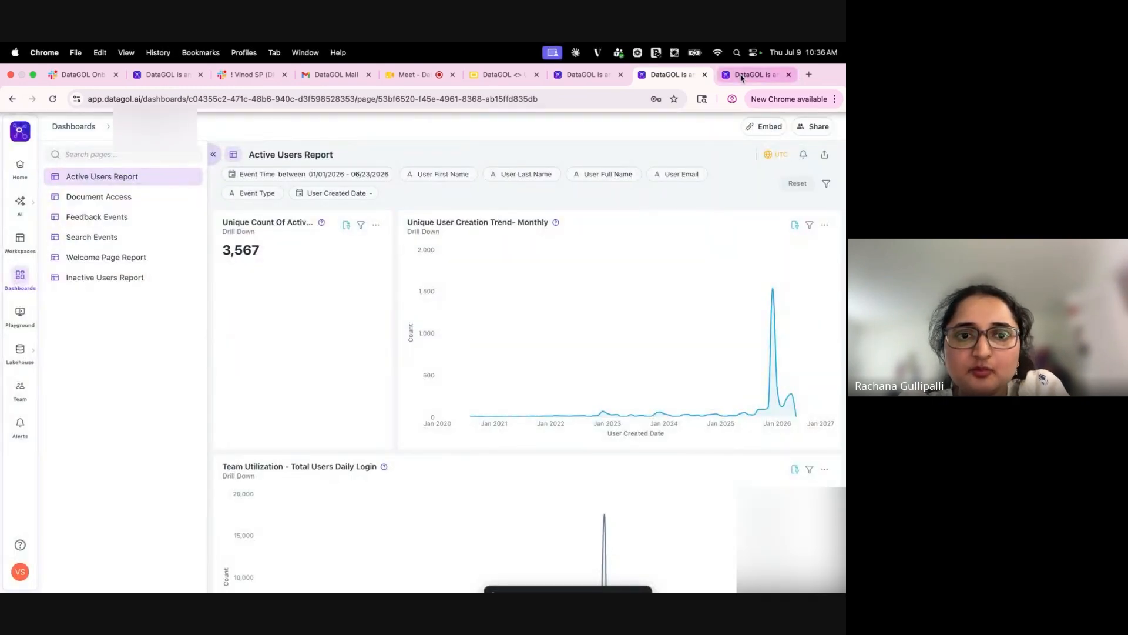
click(803, 169)
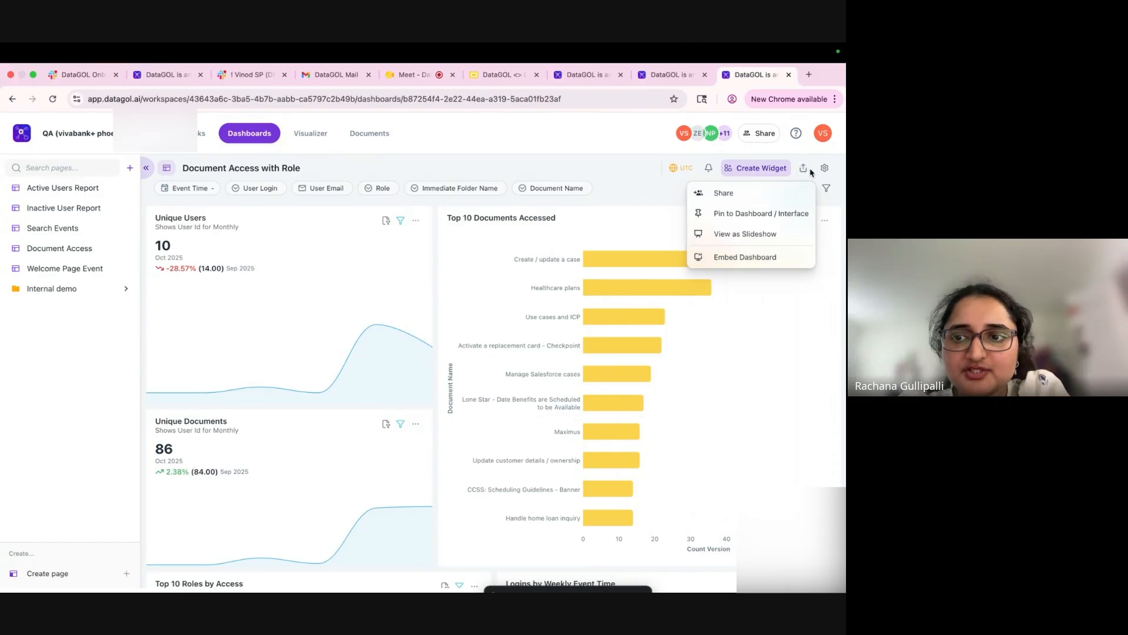
click(747, 215)
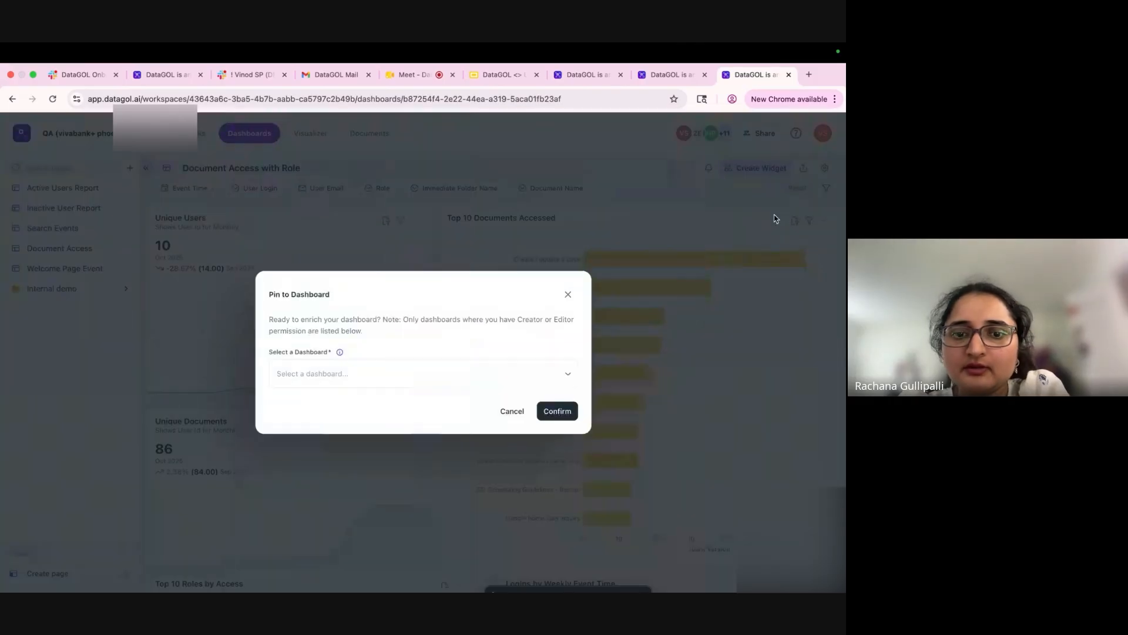
click(428, 382)
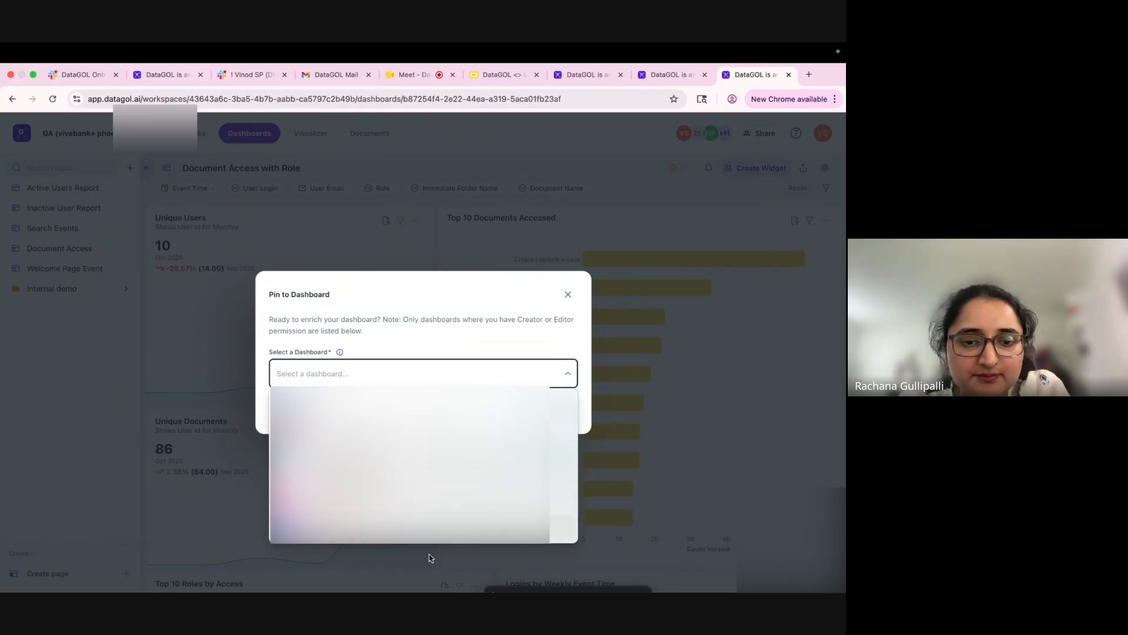
click(513, 213)
click(512, 213)
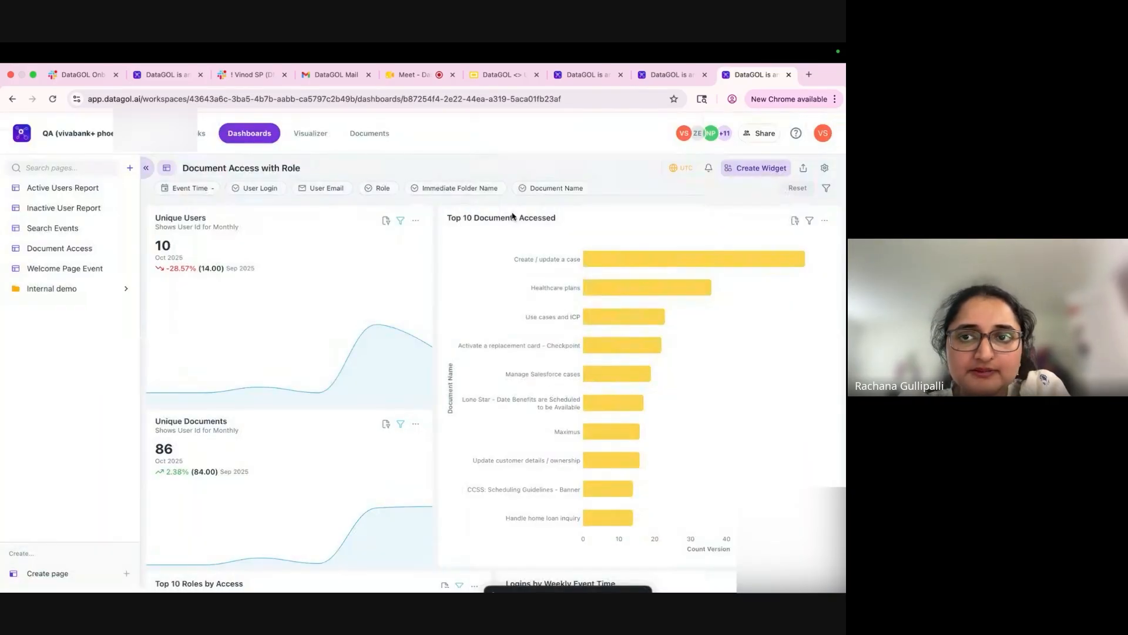
Return to the external dashboards tab and open the embed configuration of the dashboard updated 24 days ago
click(670, 82)
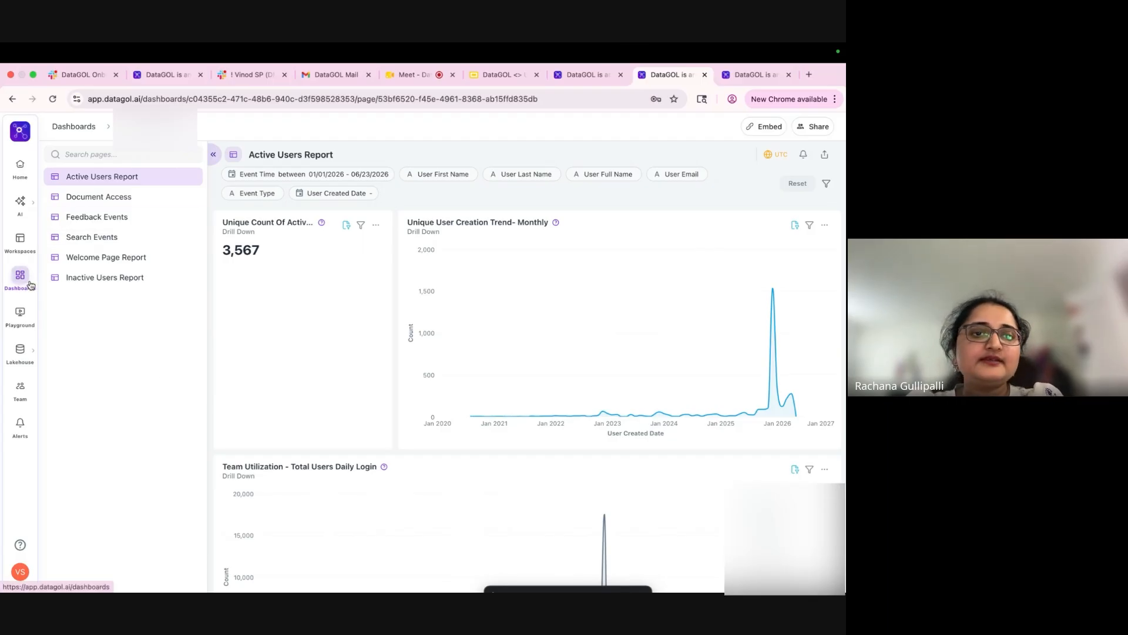
click(82, 129)
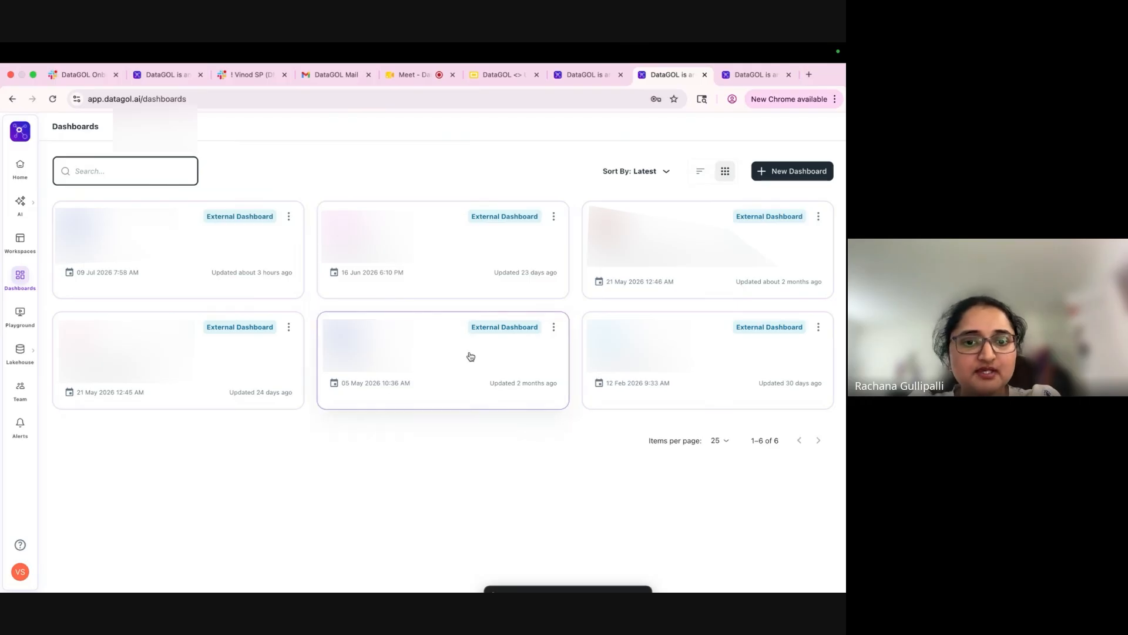
click(254, 379)
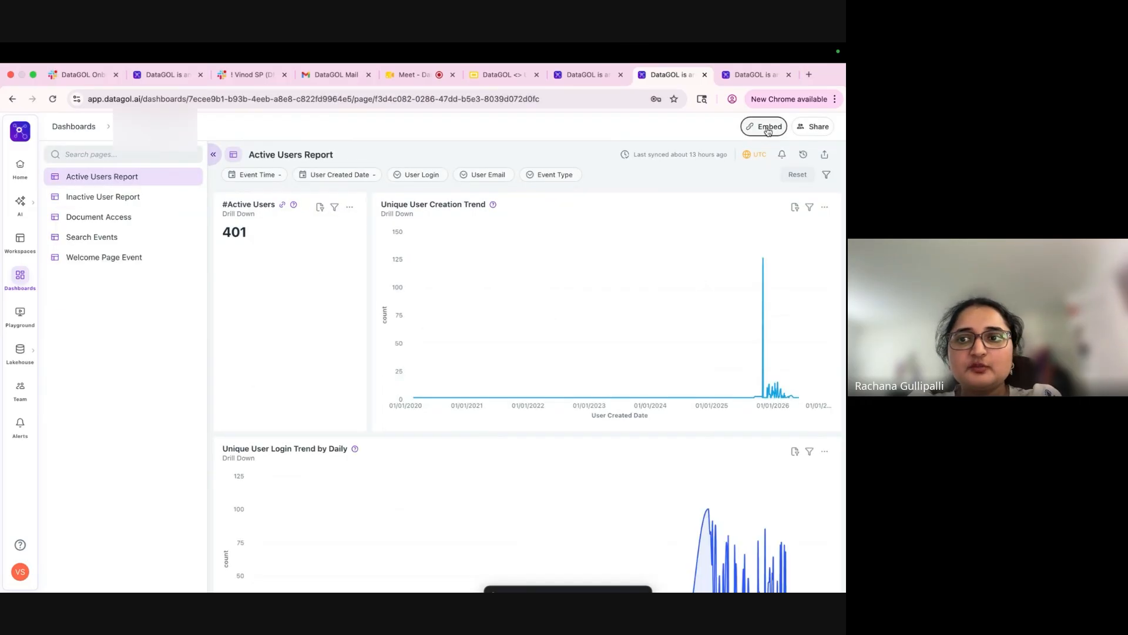
click(768, 128)
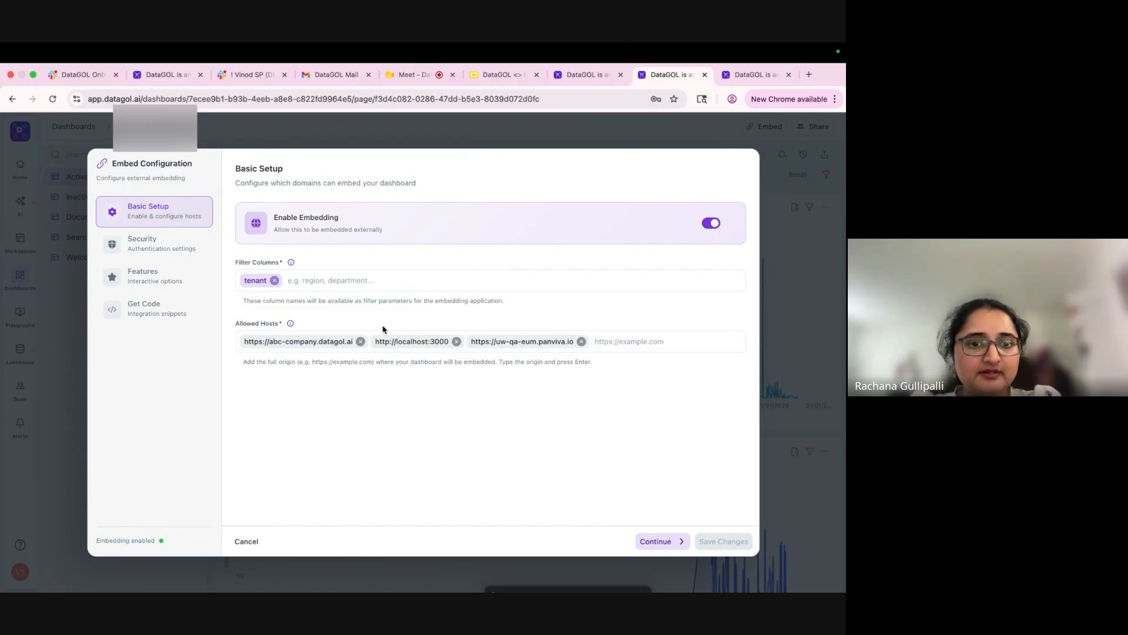
Review the Security and Features settings of the embed configuration and proceed to its integration code
click(671, 547)
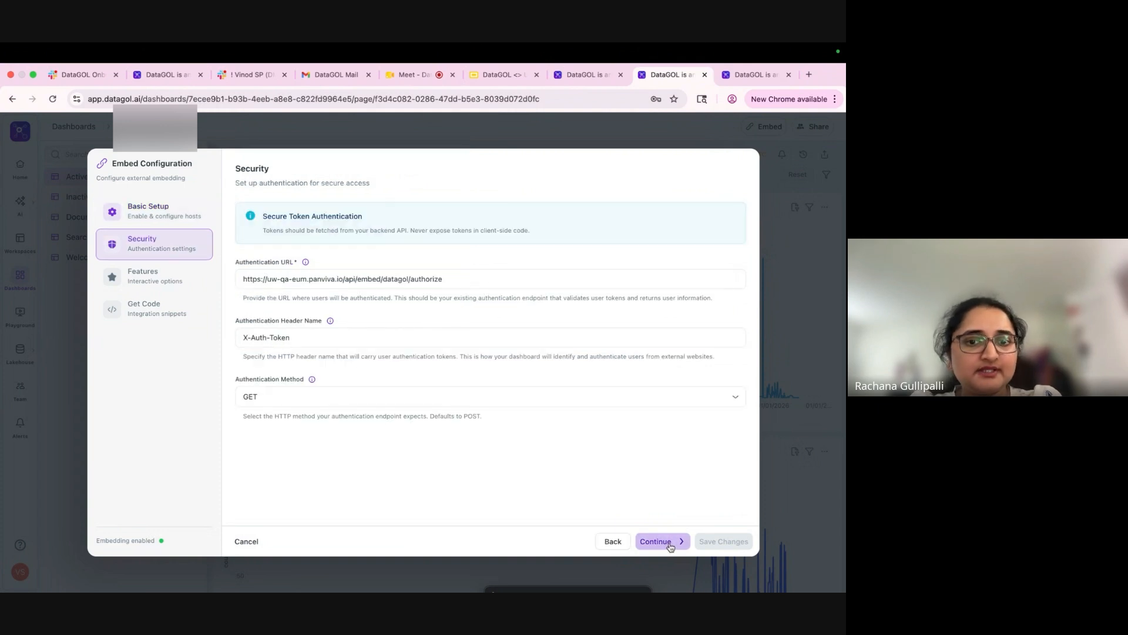
click(671, 547)
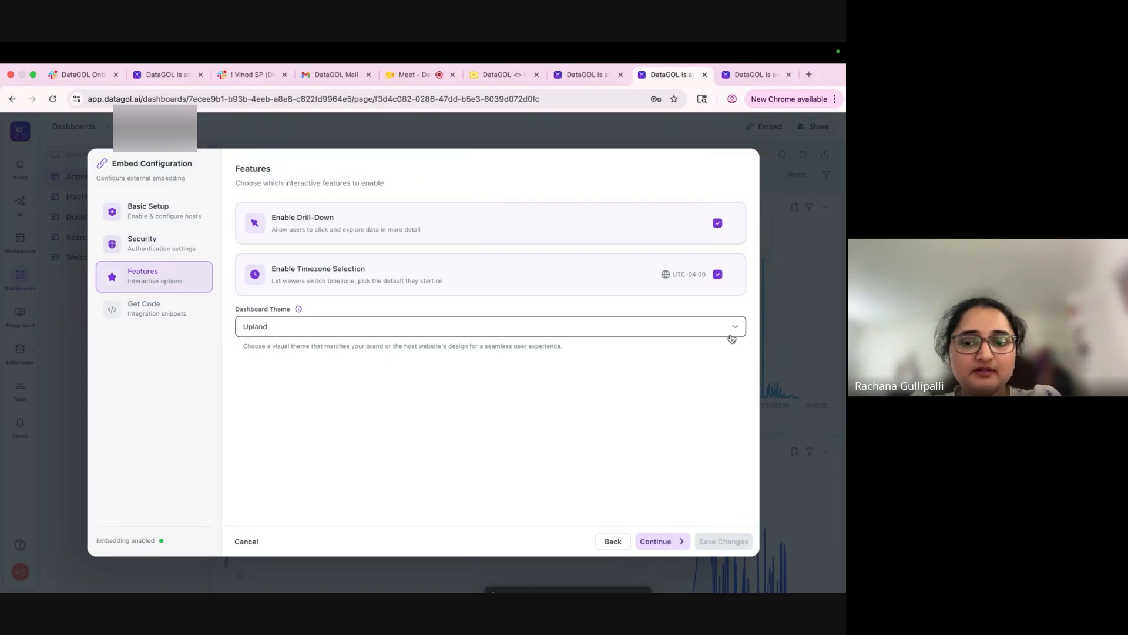
click(664, 542)
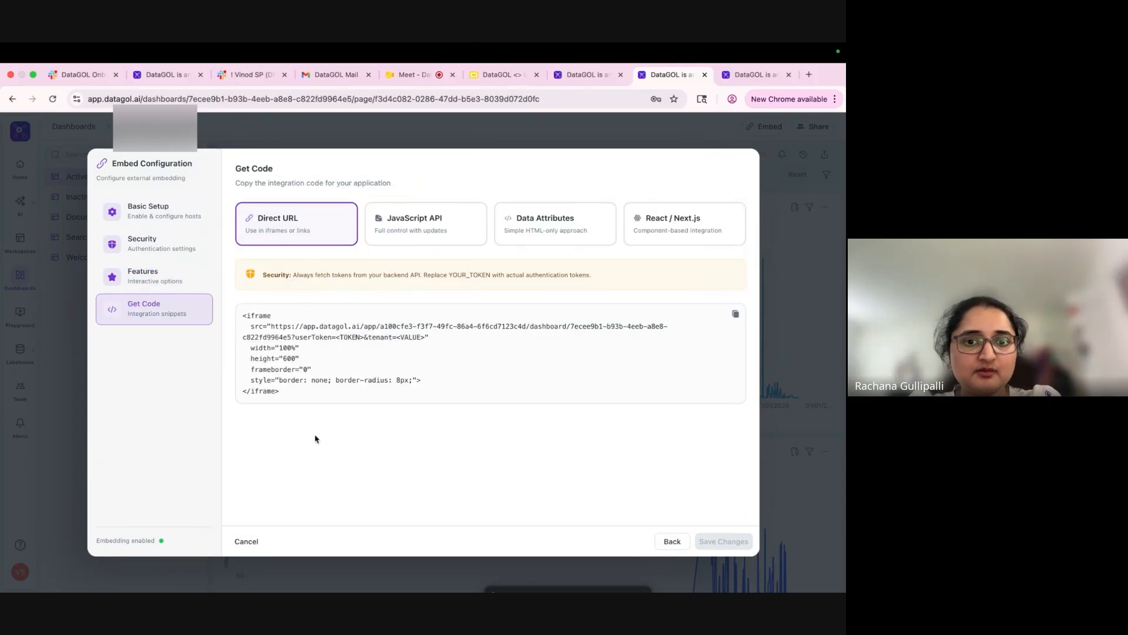
Examine the JavaScript API integration snippet for embedding the dashboard and close the embed configuration without saving
click(428, 233)
scroll(382, 489, down, 5)
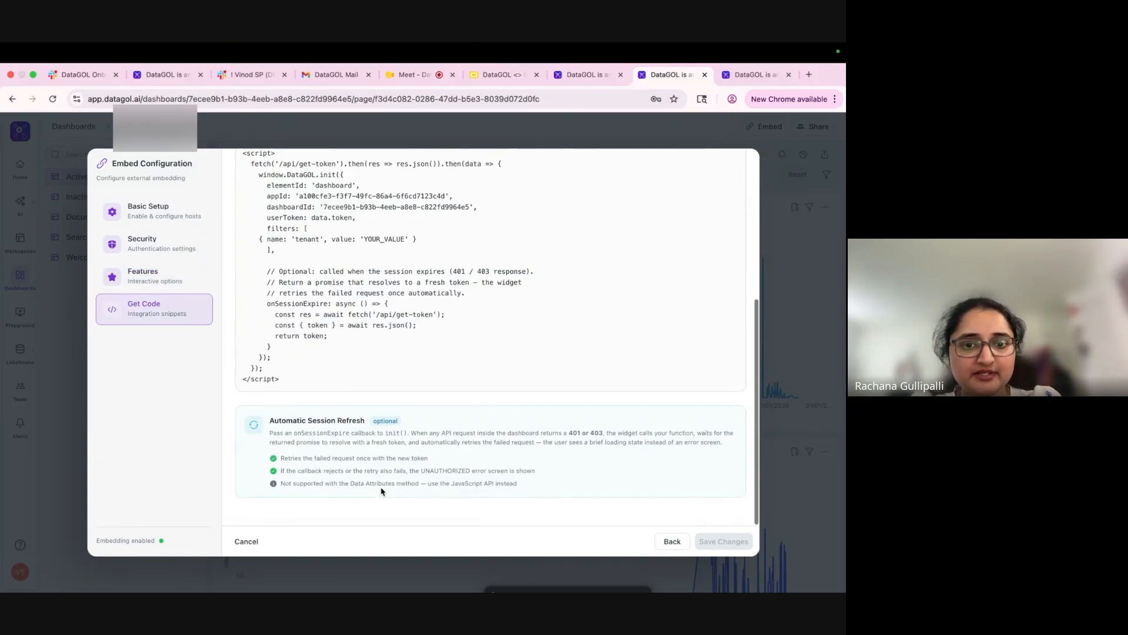
scroll(453, 360, up, 5)
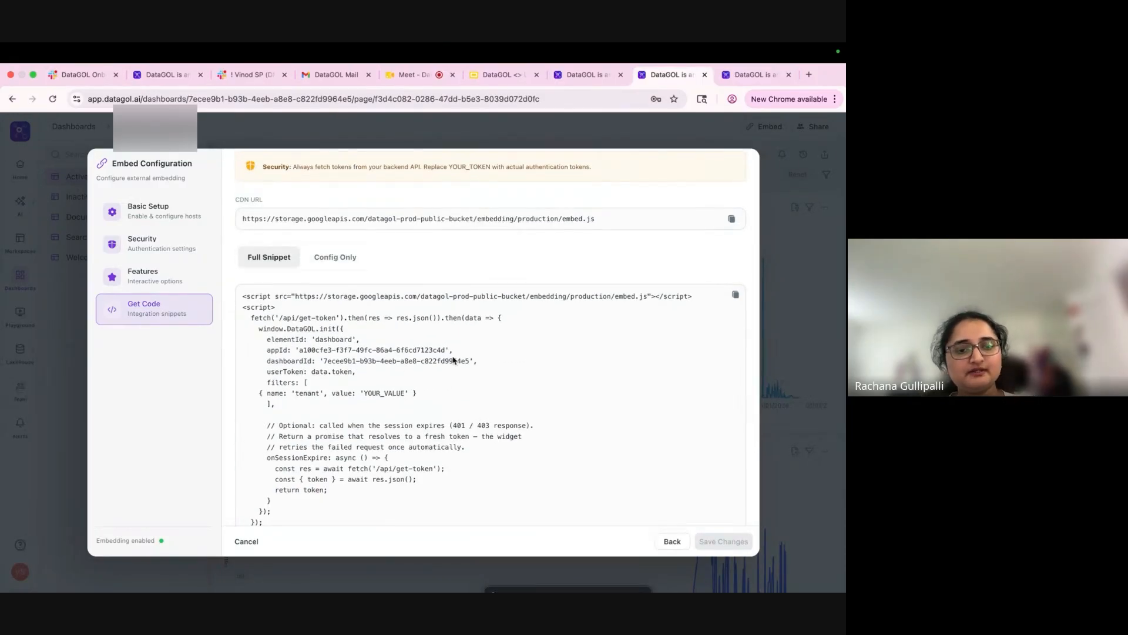
click(670, 542)
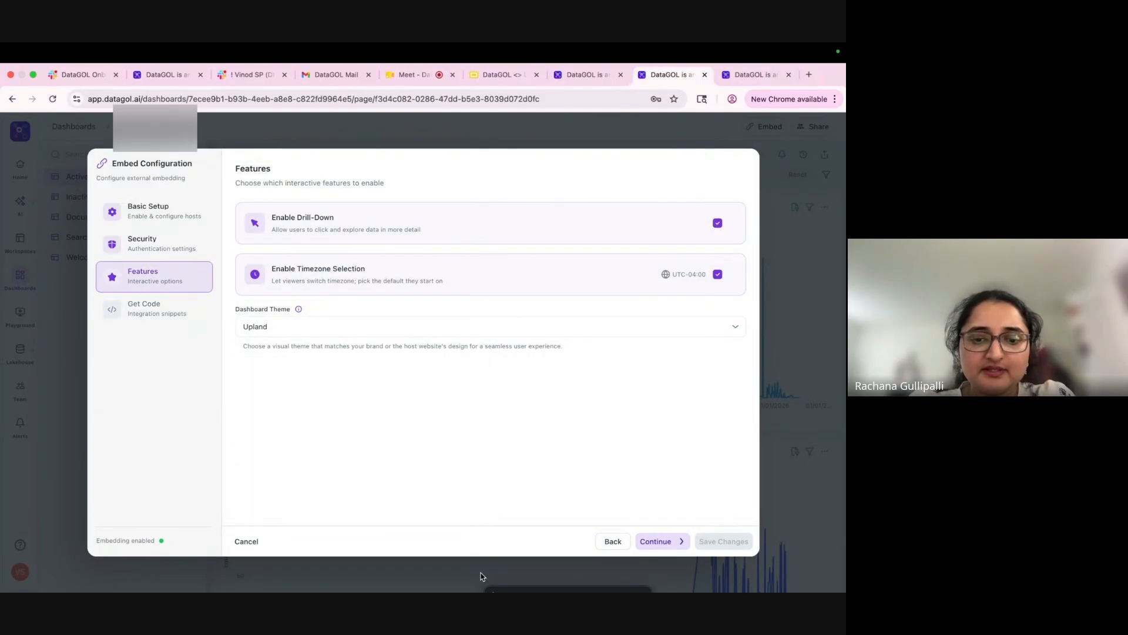
click(245, 540)
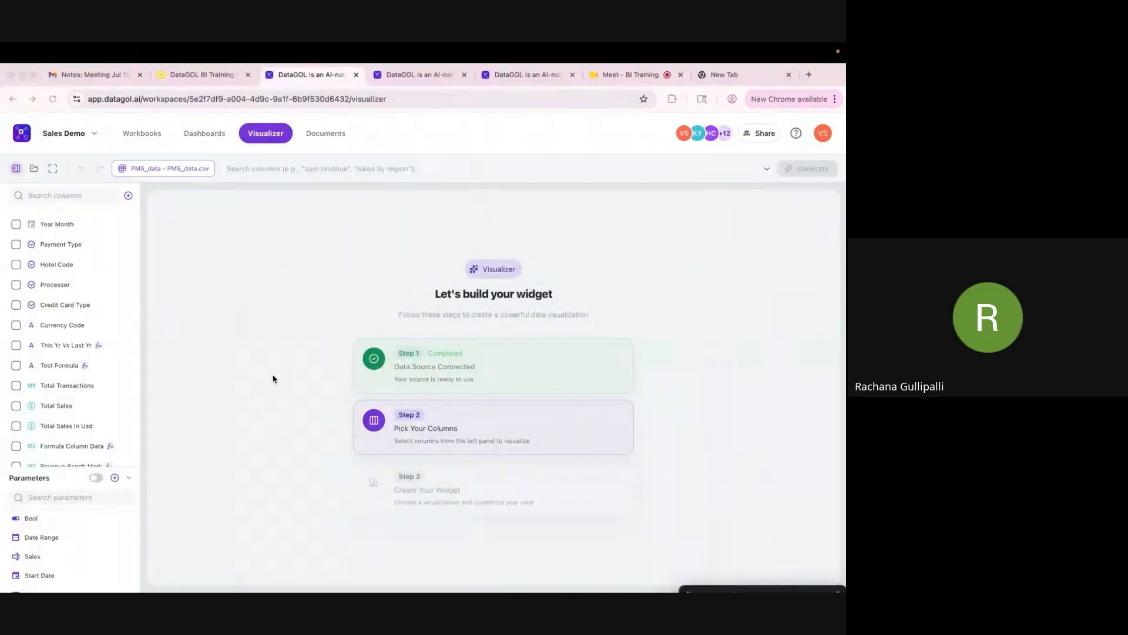
View the formula of the Sales Lod calculated column in the PMS_data column list of the Sales Demo Visualizer
click(592, 319)
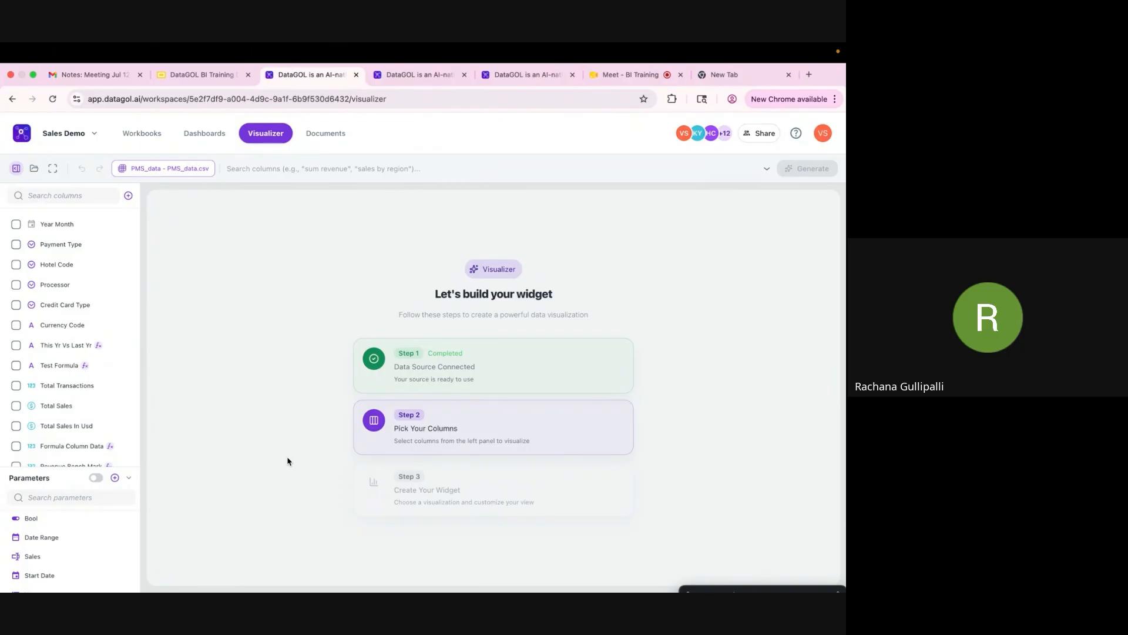
scroll(70, 352, down, 4)
mouse_move(105, 435)
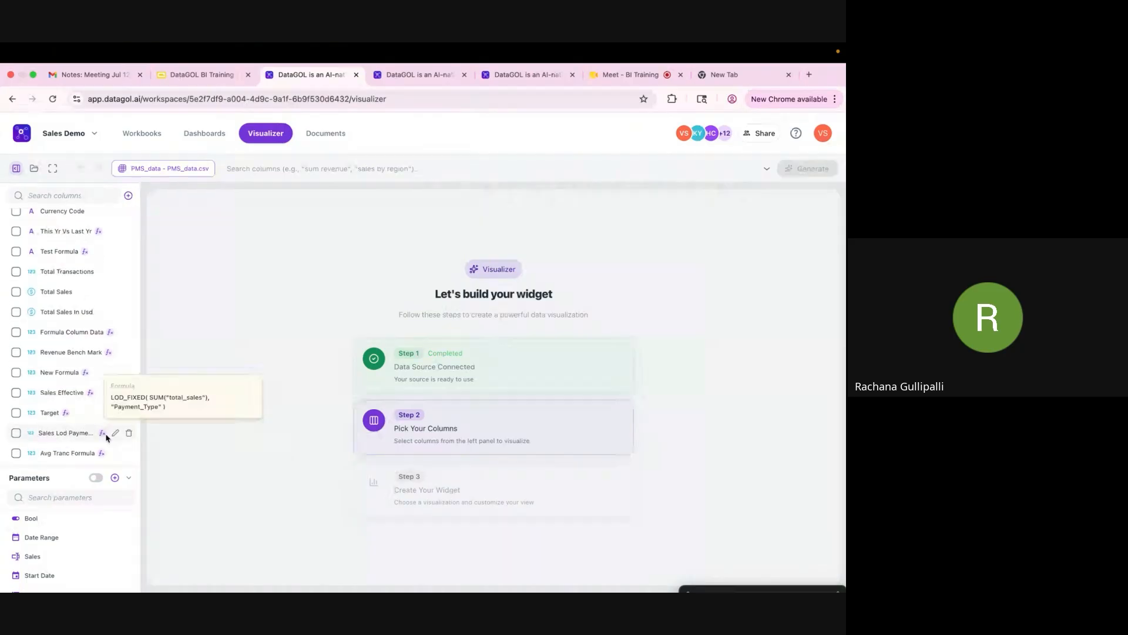
Examine the LOD_FIXED formula of the Sales_LOD_Payment_Type column in its formula editor and close it without saving
click(115, 435)
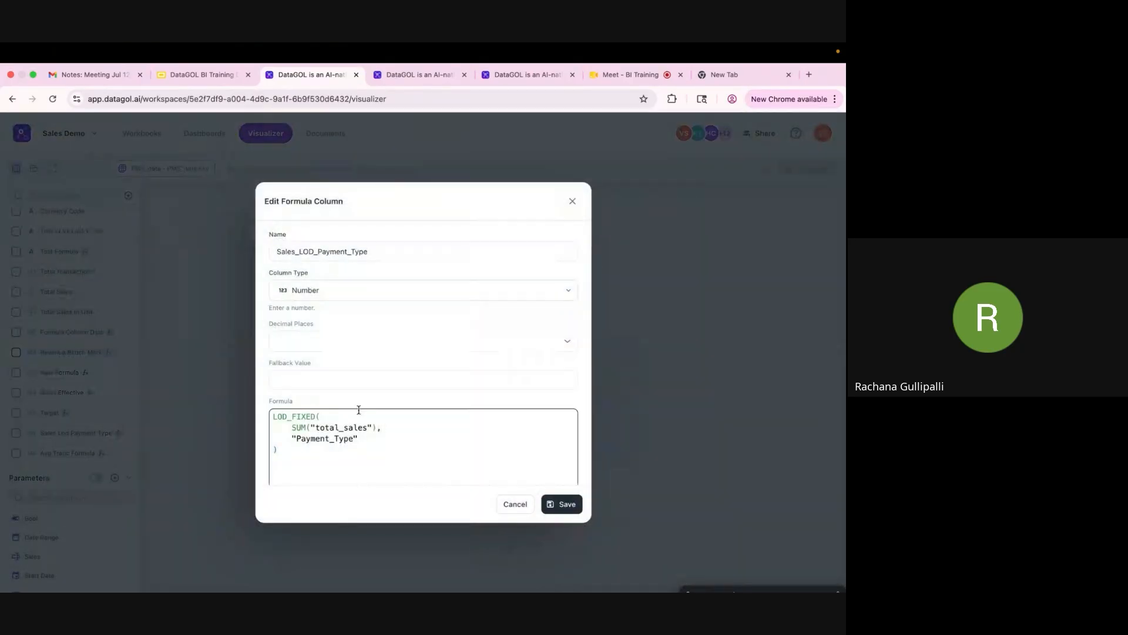
scroll(357, 408, down, 2)
drag(275, 374, 340, 374)
click(340, 374)
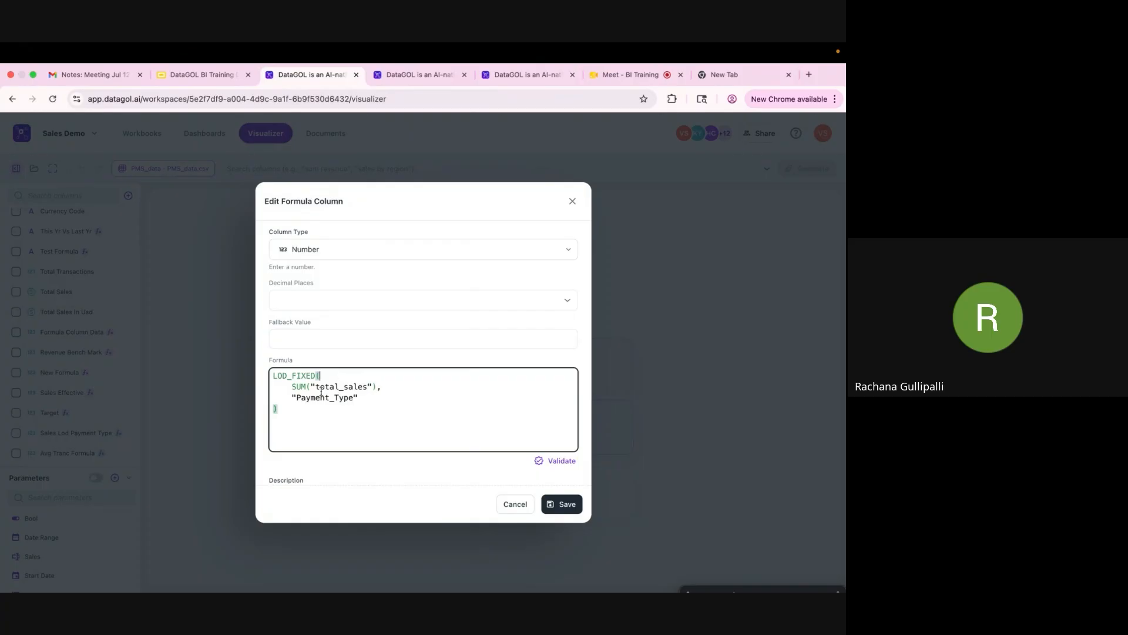
drag(288, 400, 365, 386)
click(311, 396)
drag(288, 397, 358, 397)
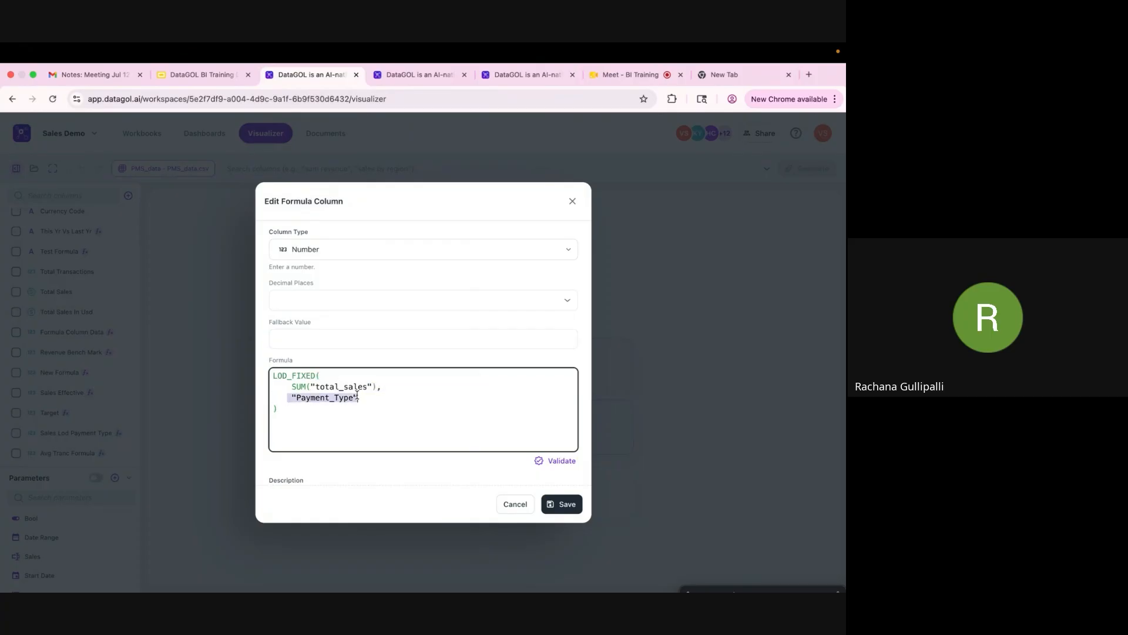
click(387, 386)
drag(286, 384, 383, 386)
click(406, 382)
drag(282, 400, 368, 398)
click(368, 399)
click(510, 504)
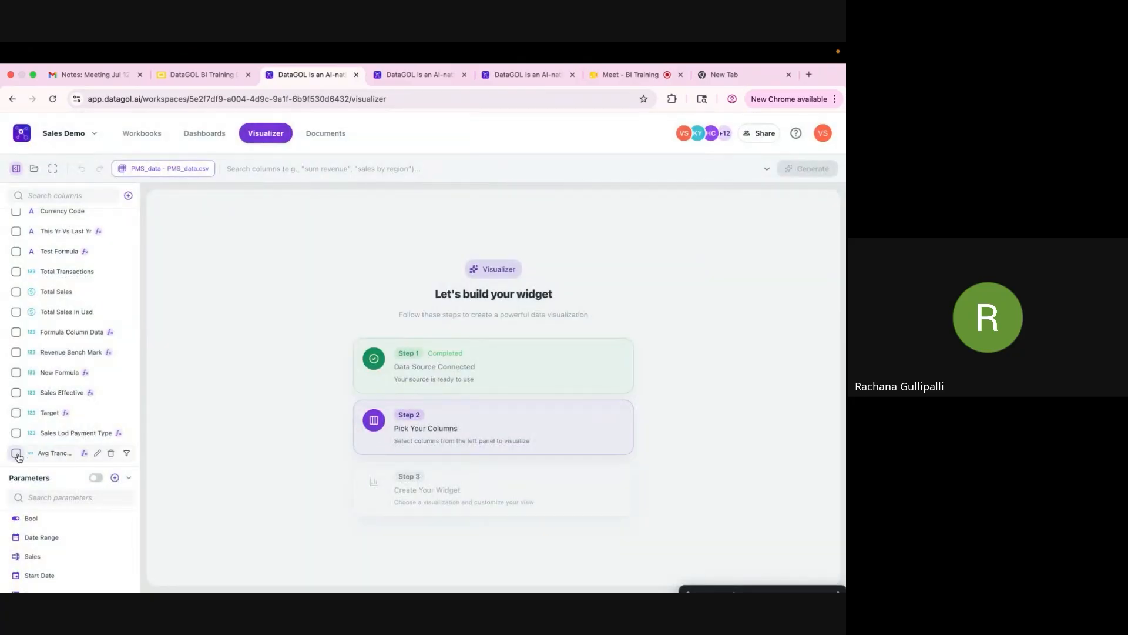
Generate a visualization from the Sales Lod Payment Type, Total Sales, Payment Type and Processor columns
click(16, 432)
scroll(38, 380, up, 2)
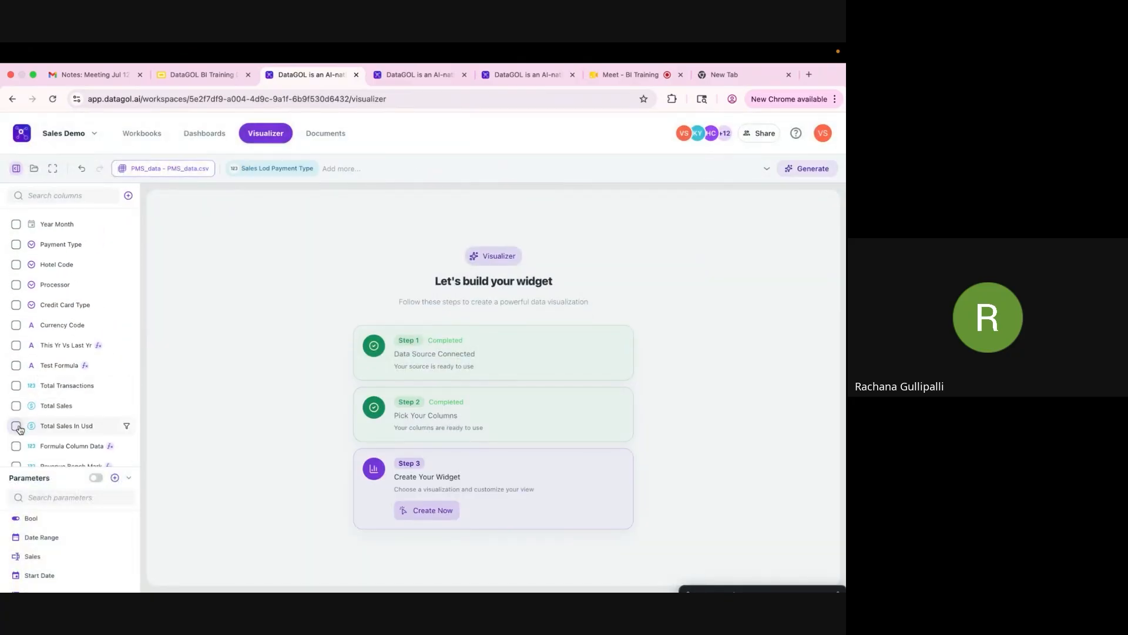
scroll(19, 430, down, 1)
click(16, 391)
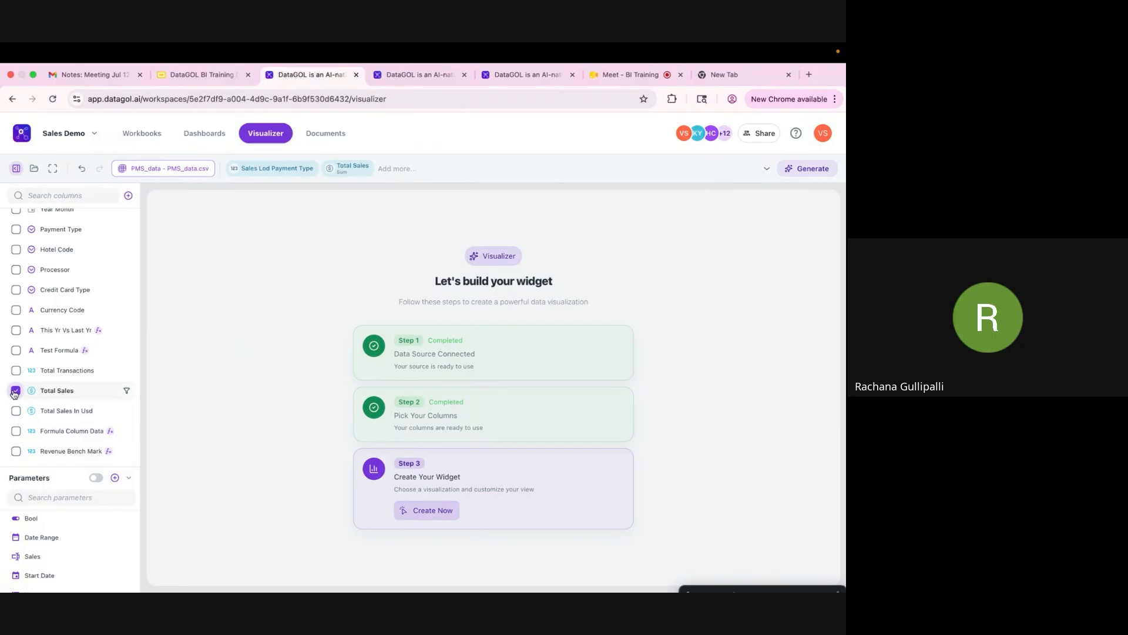
scroll(18, 305, up, 1)
click(16, 244)
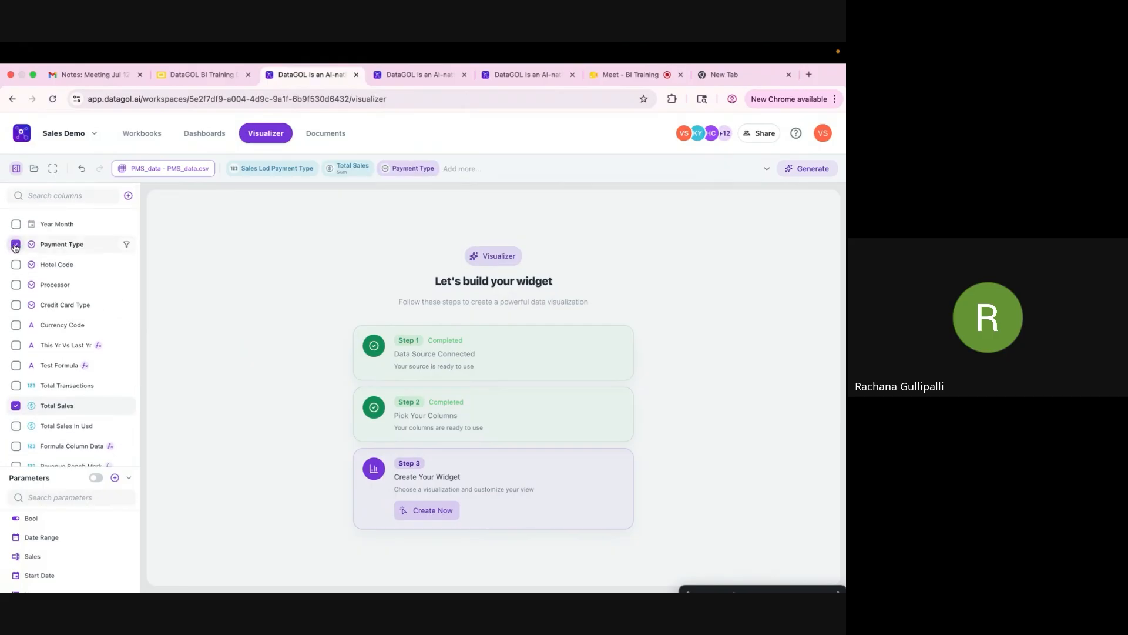
click(16, 286)
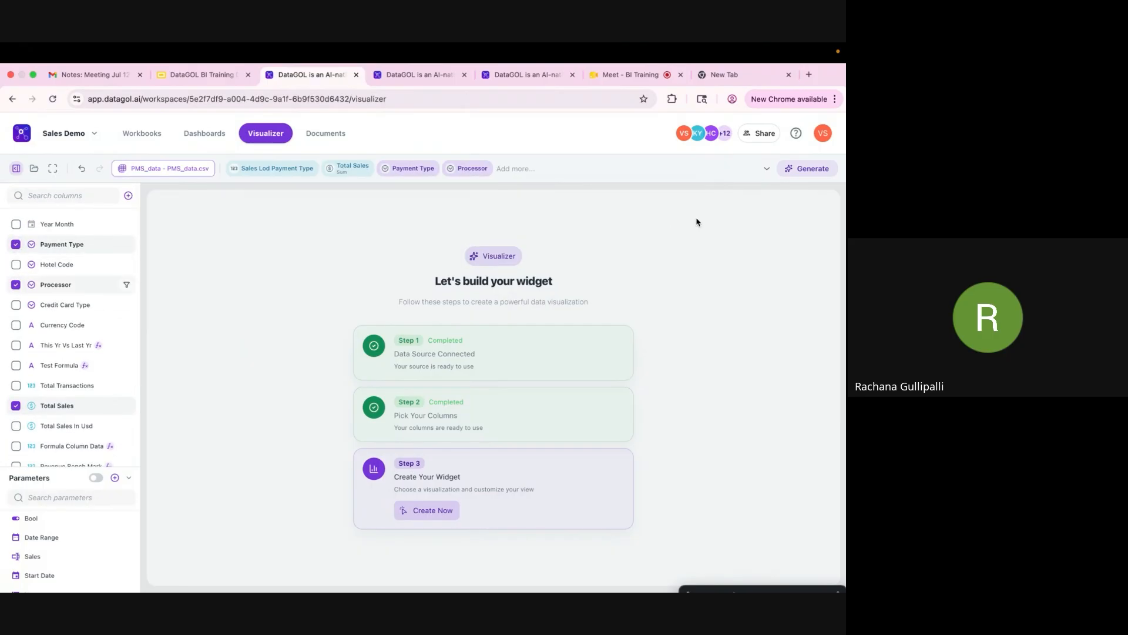
click(795, 170)
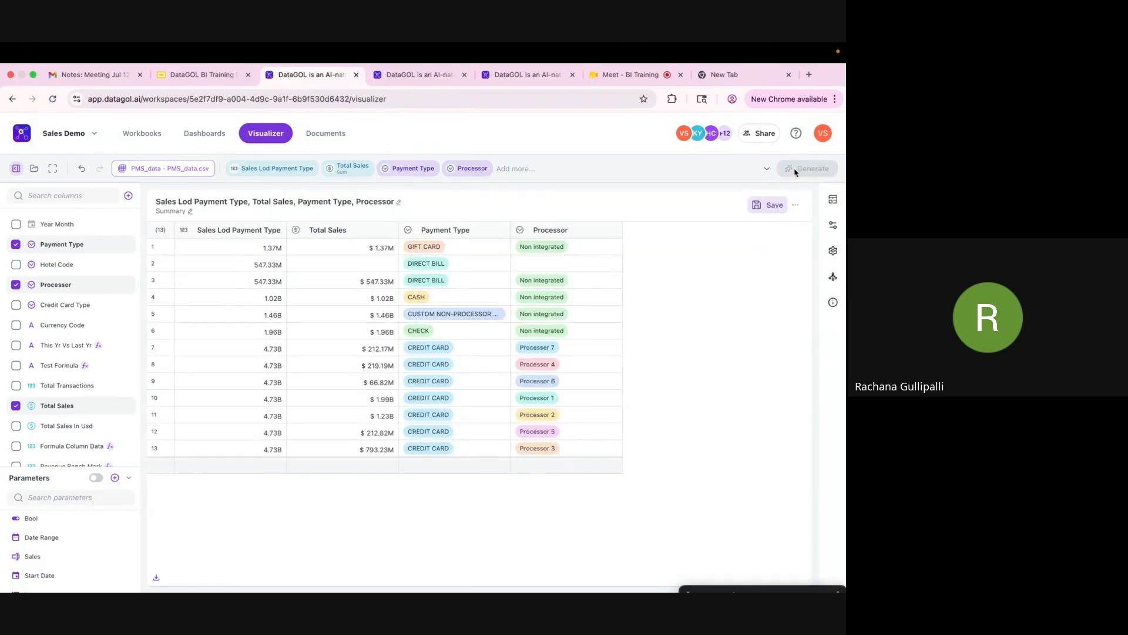
Reorder the table columns to Payment Type, Processor, Total Sales, Sales Lod Payment Type and apply the configuration
click(833, 225)
drag(723, 283, 722, 239)
mouse_move(713, 305)
mouse_down()
mouse_move(713, 262)
mouse_move(711, 283)
mouse_up()
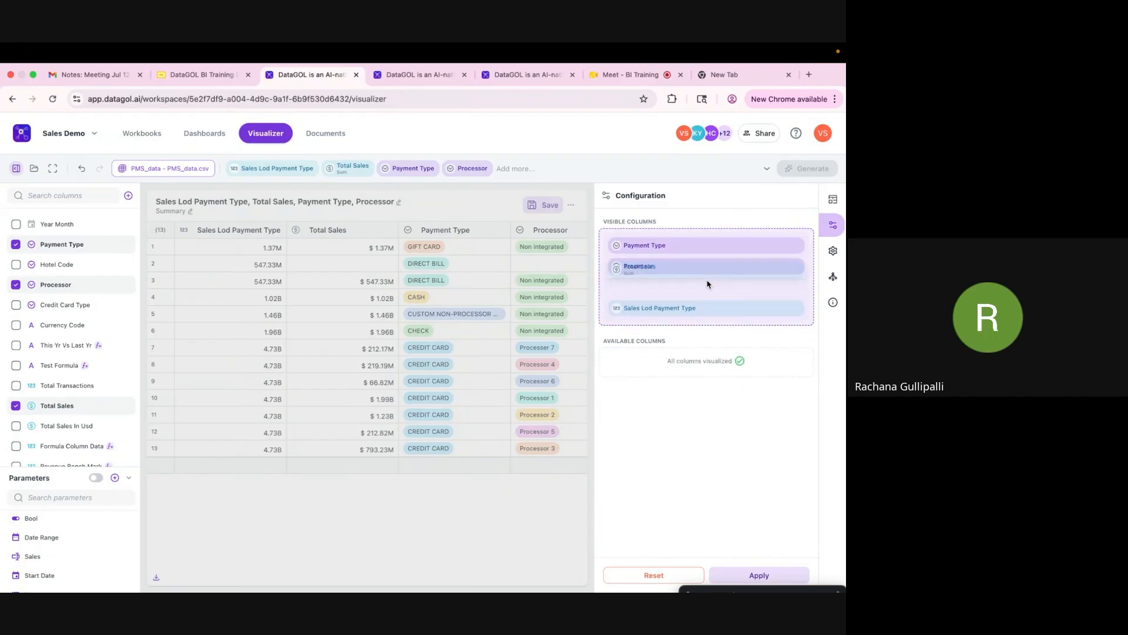
click(750, 575)
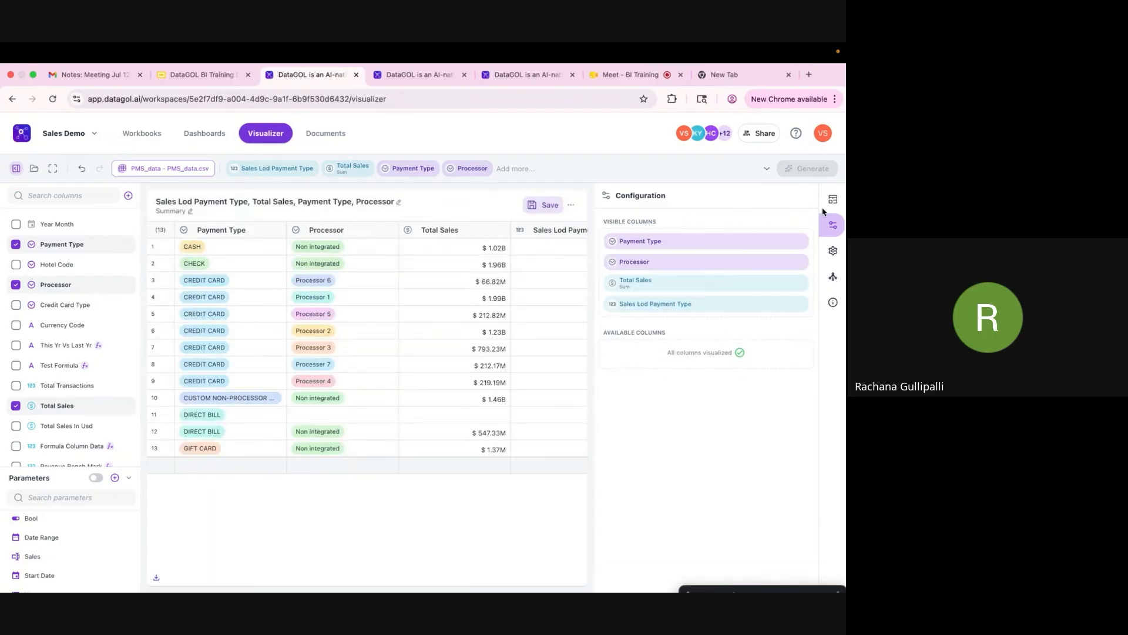
click(832, 227)
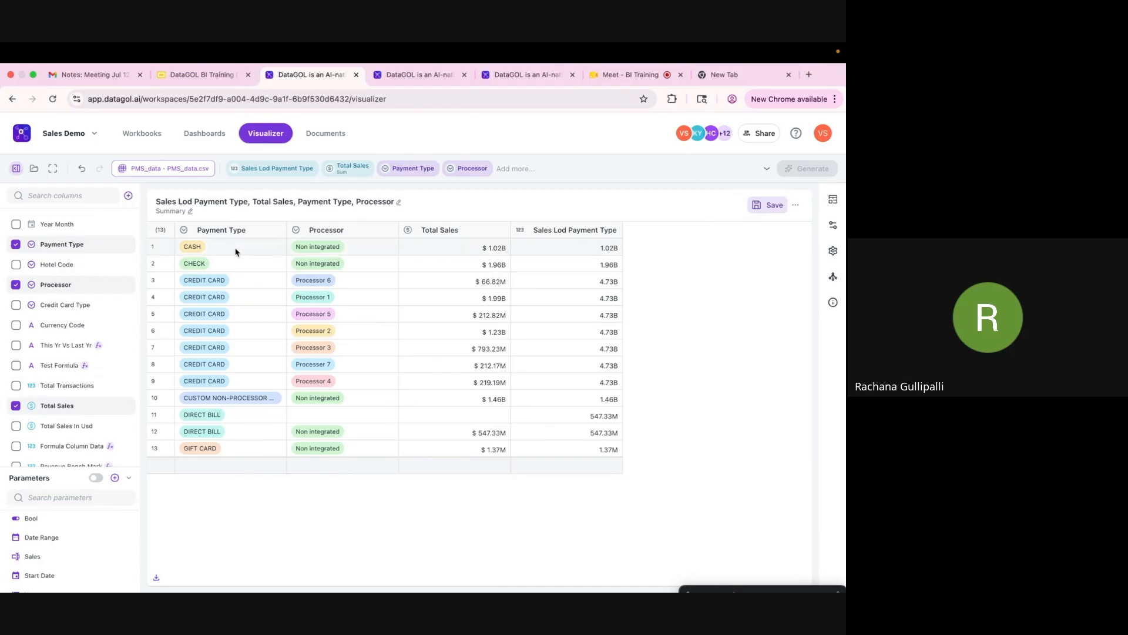
Examine the processors and their Total Sales values in the CREDIT CARD rows of the table
click(238, 283)
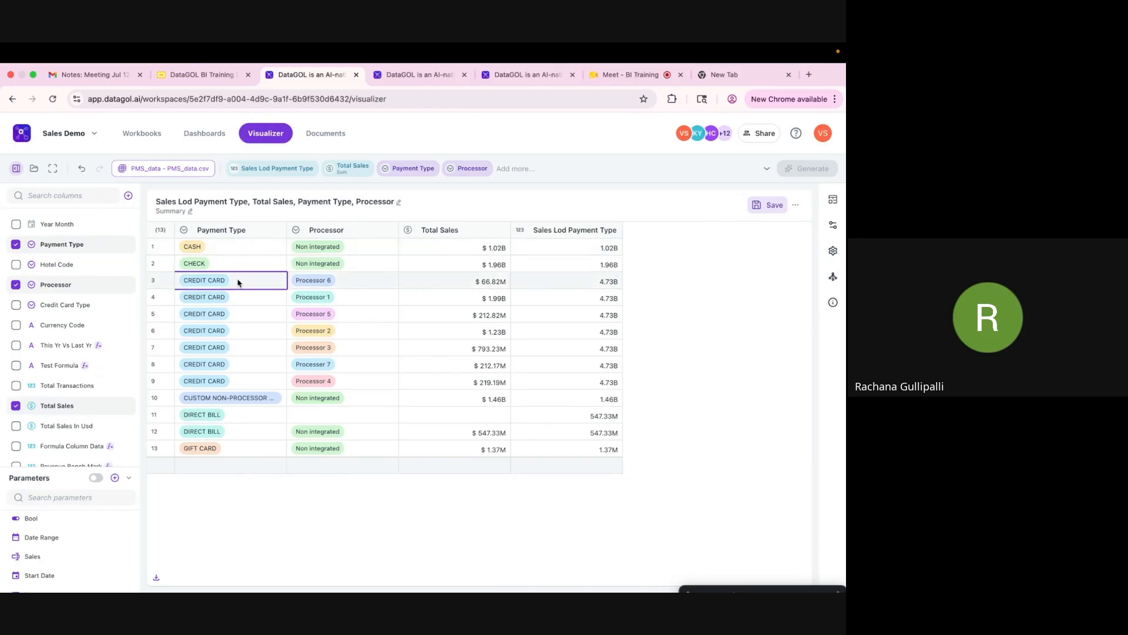
click(365, 284)
click(365, 302)
click(365, 316)
click(365, 327)
click(463, 285)
click(462, 299)
click(461, 318)
click(459, 332)
click(459, 349)
click(460, 364)
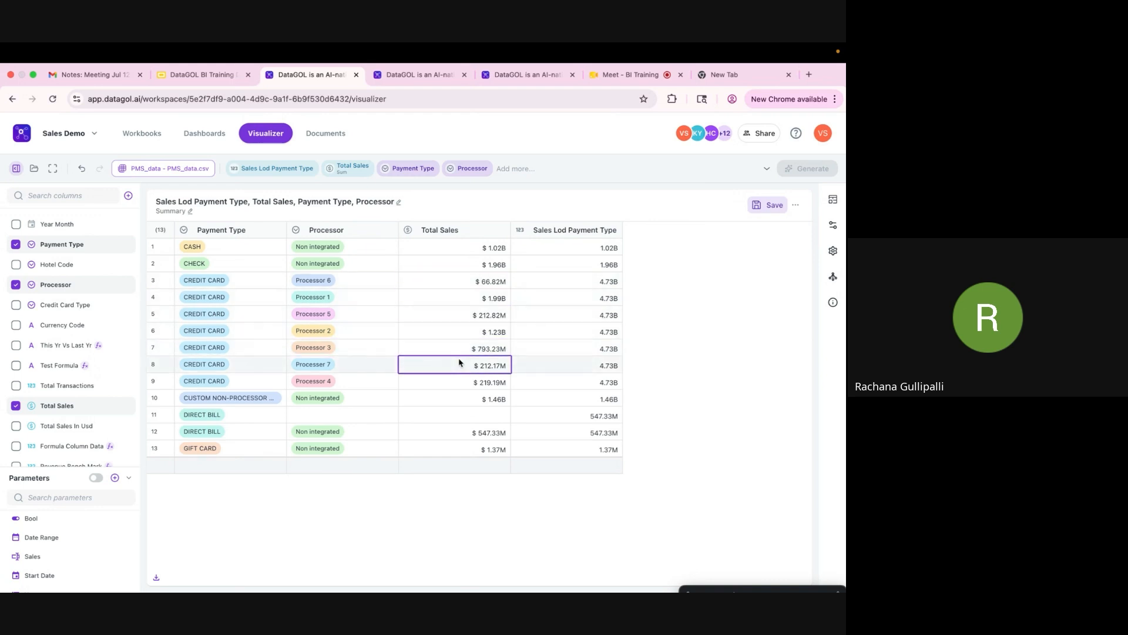
Widen the Sales Lod Payment Type column slightly and compare its values across the CREDIT CARD rows
click(576, 280)
drag(629, 229, 645, 228)
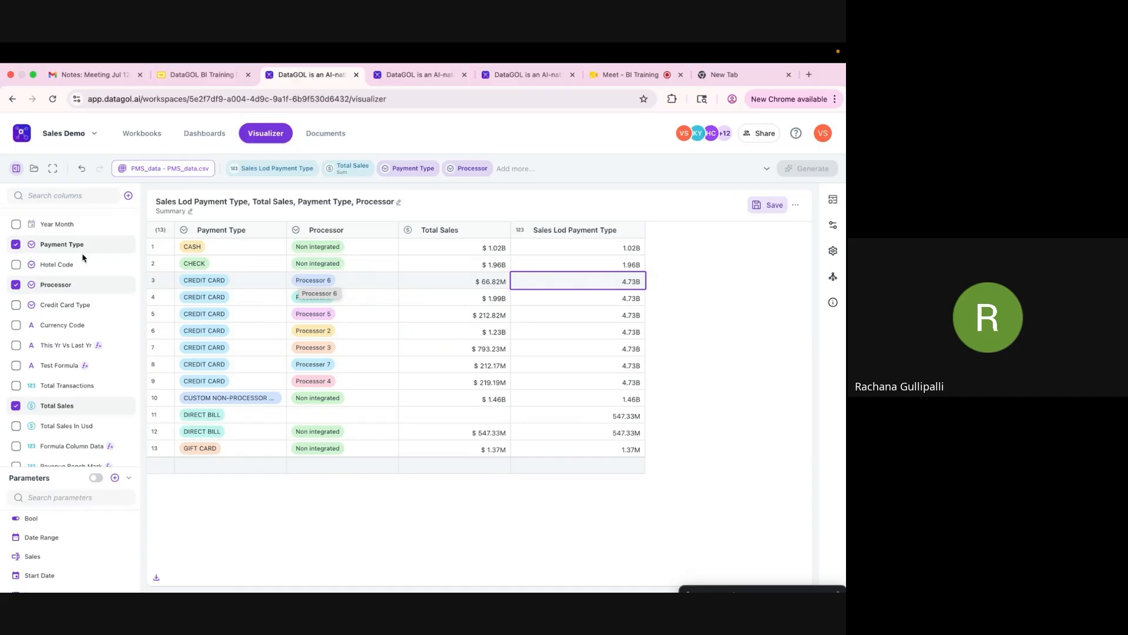
click(242, 282)
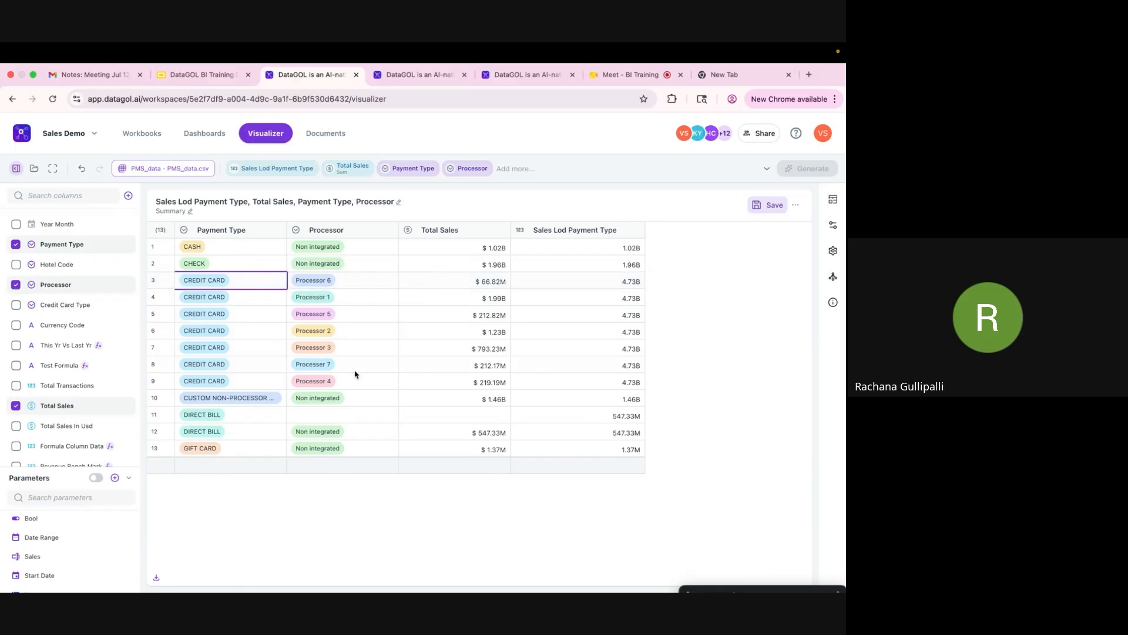
click(563, 282)
click(562, 316)
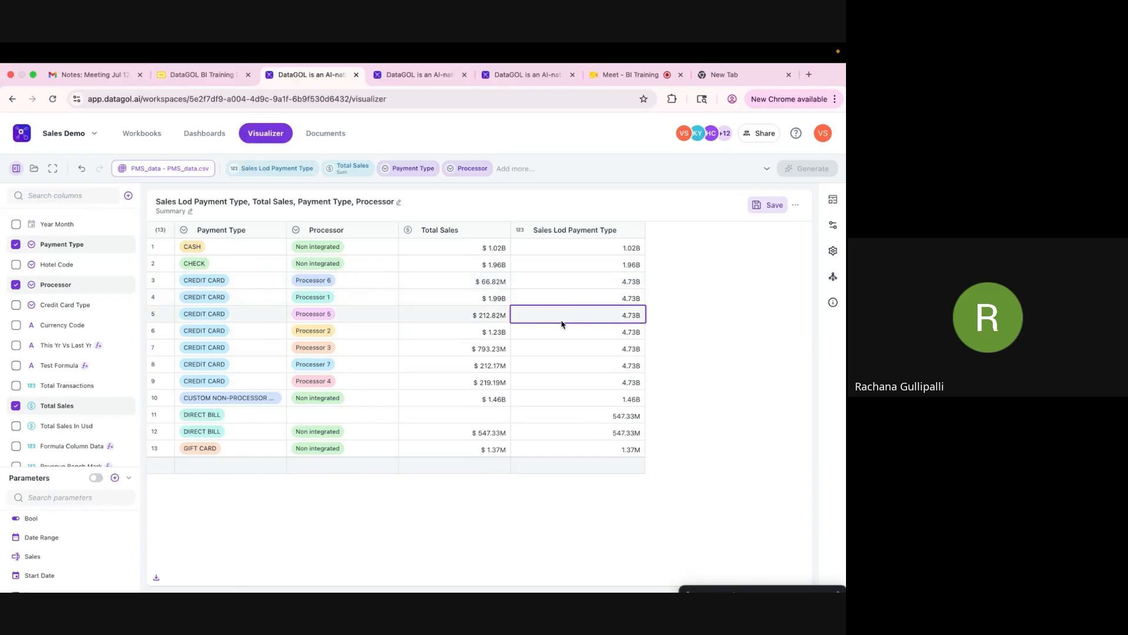
click(562, 330)
click(563, 348)
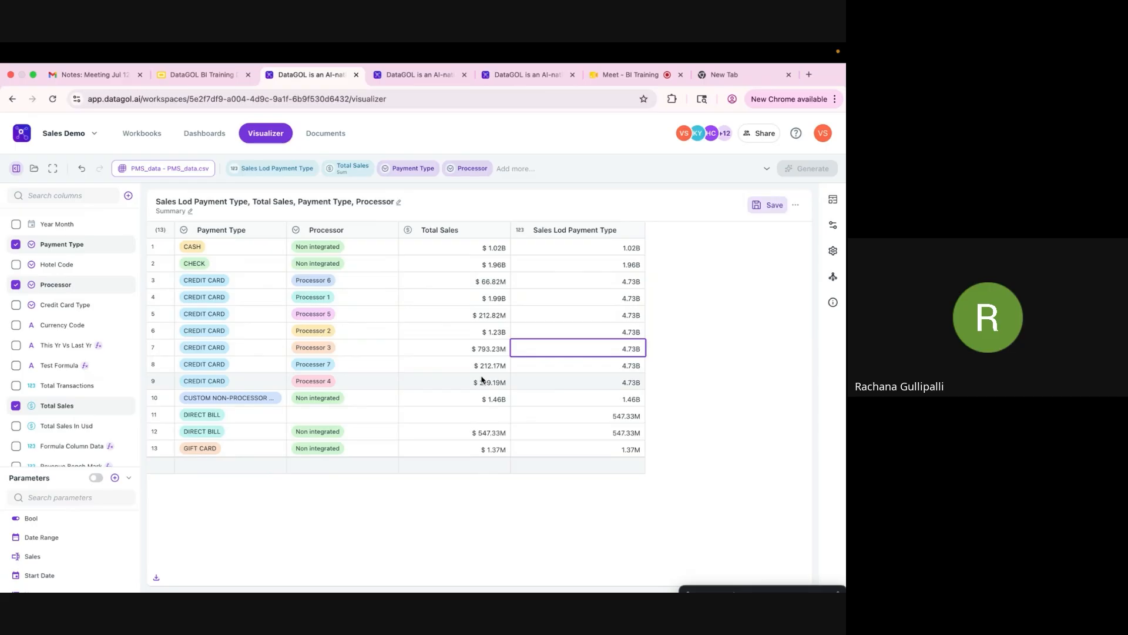
Pin the table to the Demo July 12th dashboard page and start a new visualization
click(764, 204)
click(753, 224)
click(429, 426)
scroll(421, 542, down, 5)
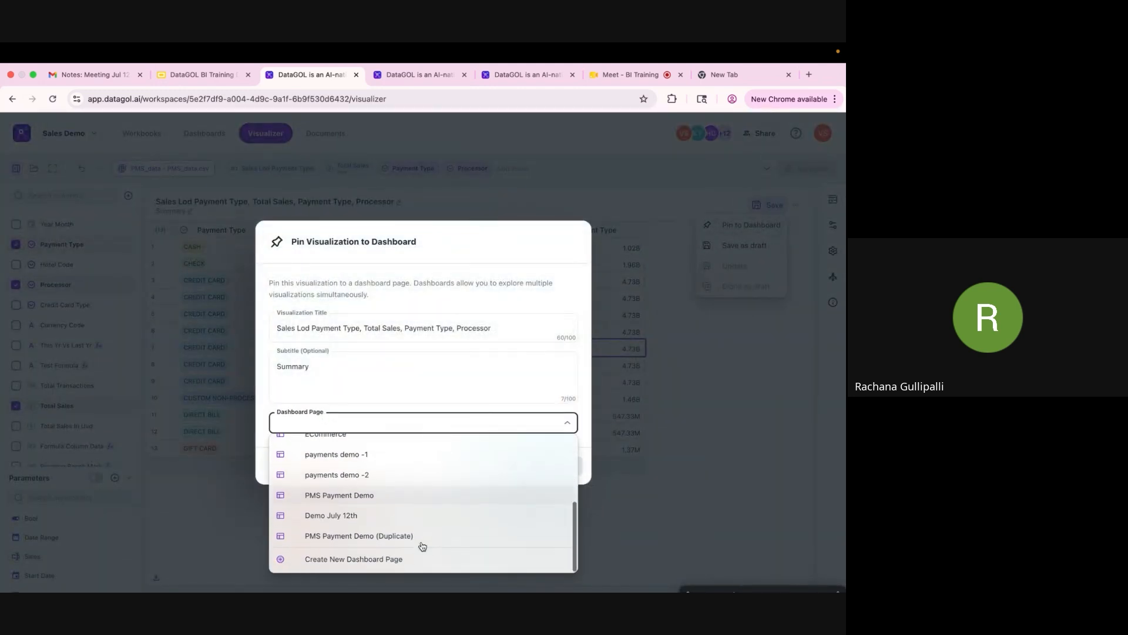
click(395, 521)
click(557, 464)
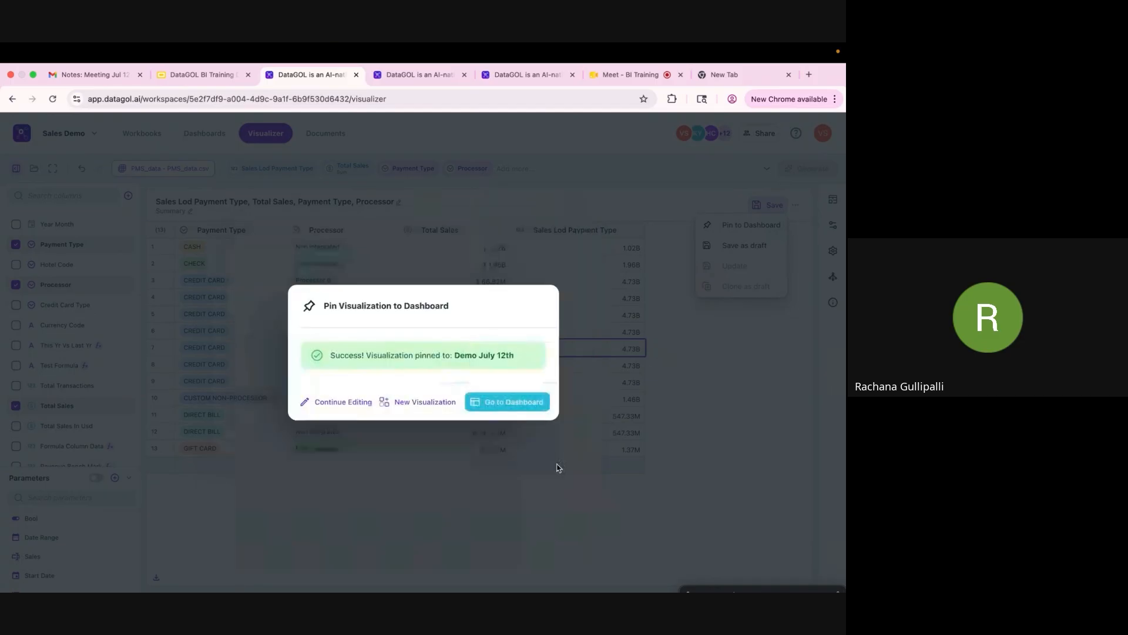
click(427, 404)
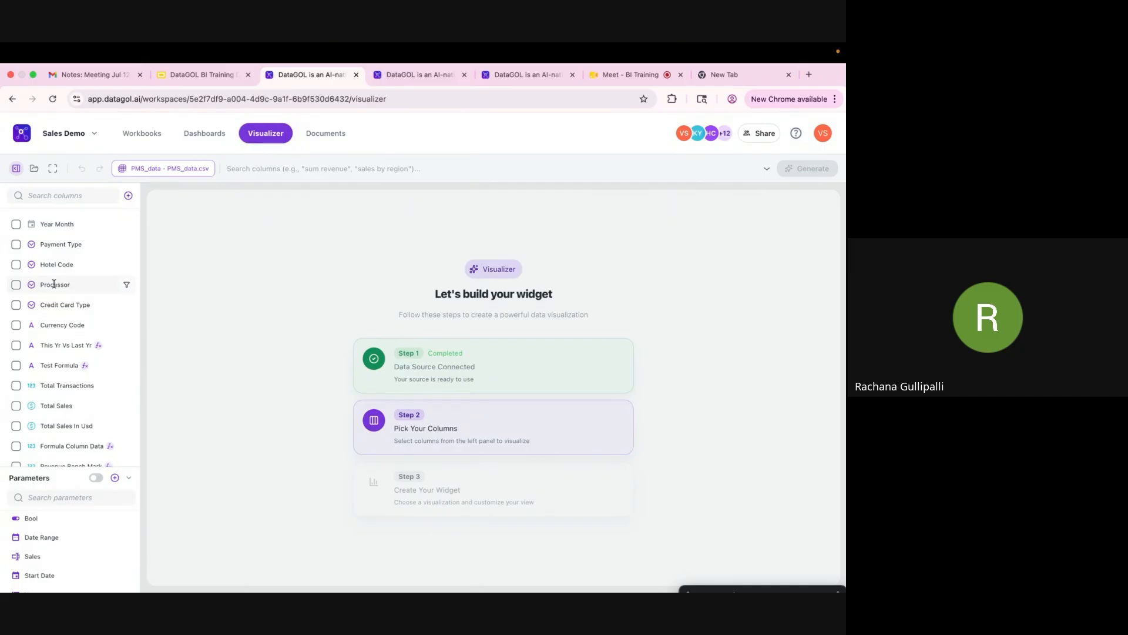
Generate a visualization from the Year Month, Payment Type, Total Sales, Total Sales In Usd and Total Transactions columns
click(16, 225)
click(16, 244)
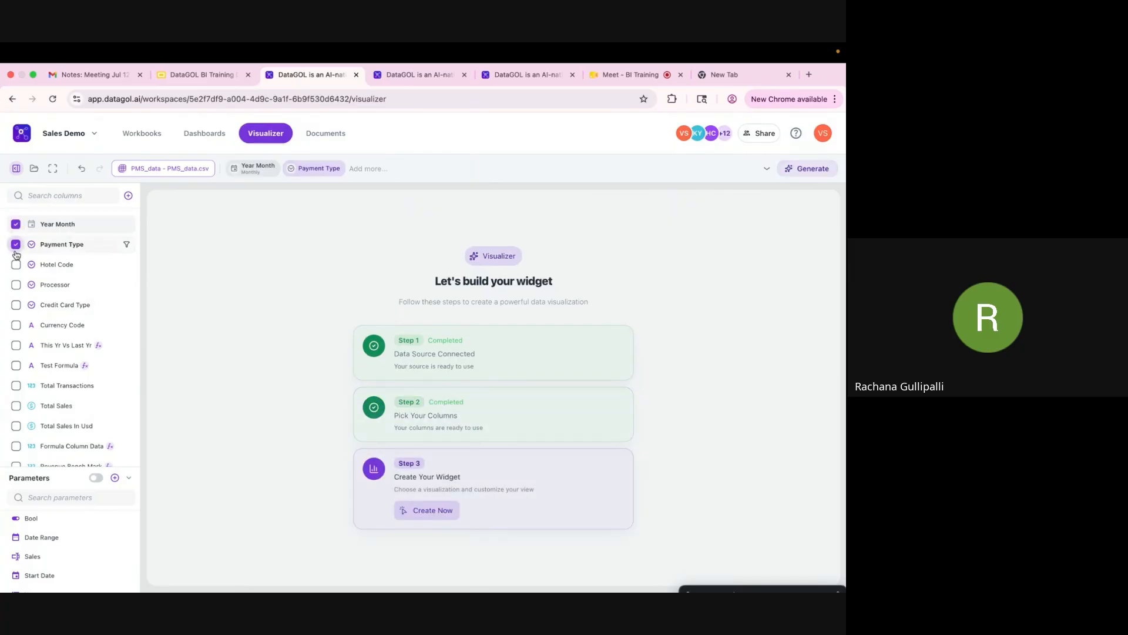
click(16, 406)
click(16, 425)
click(16, 385)
click(805, 169)
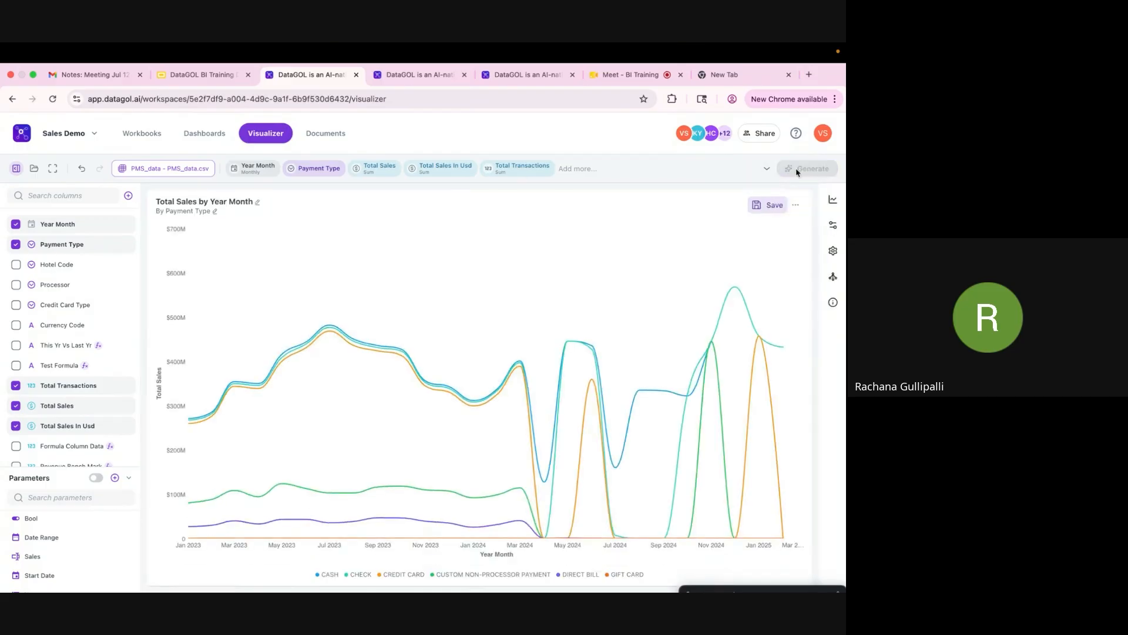
Switch the line chart to a table and place the Payment Type column directly after Year Month
click(833, 199)
click(779, 465)
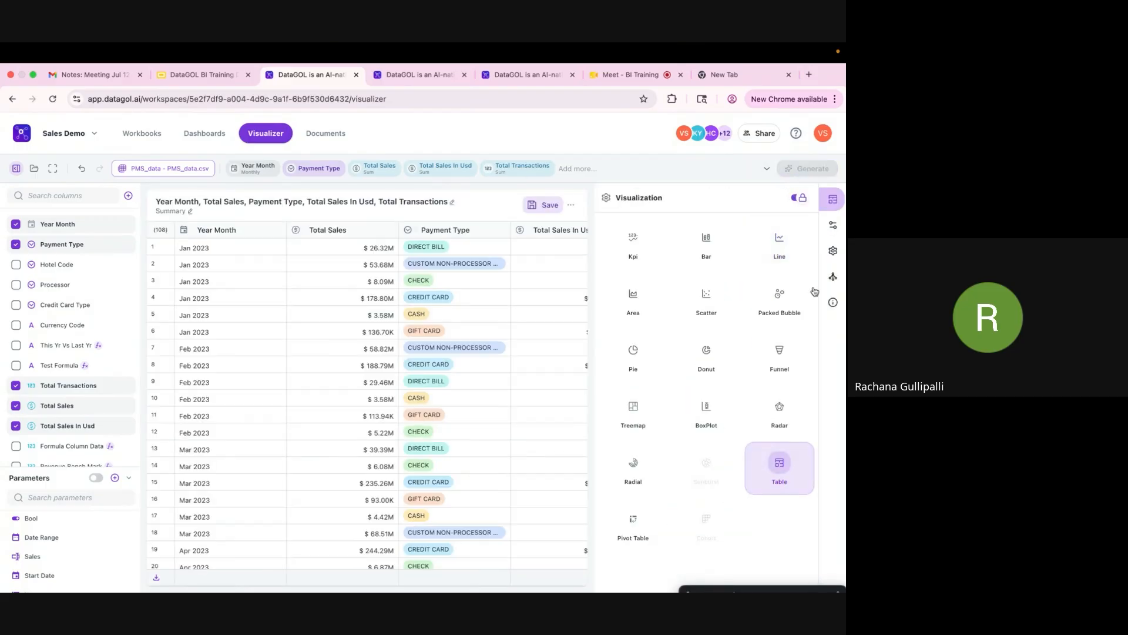
click(834, 231)
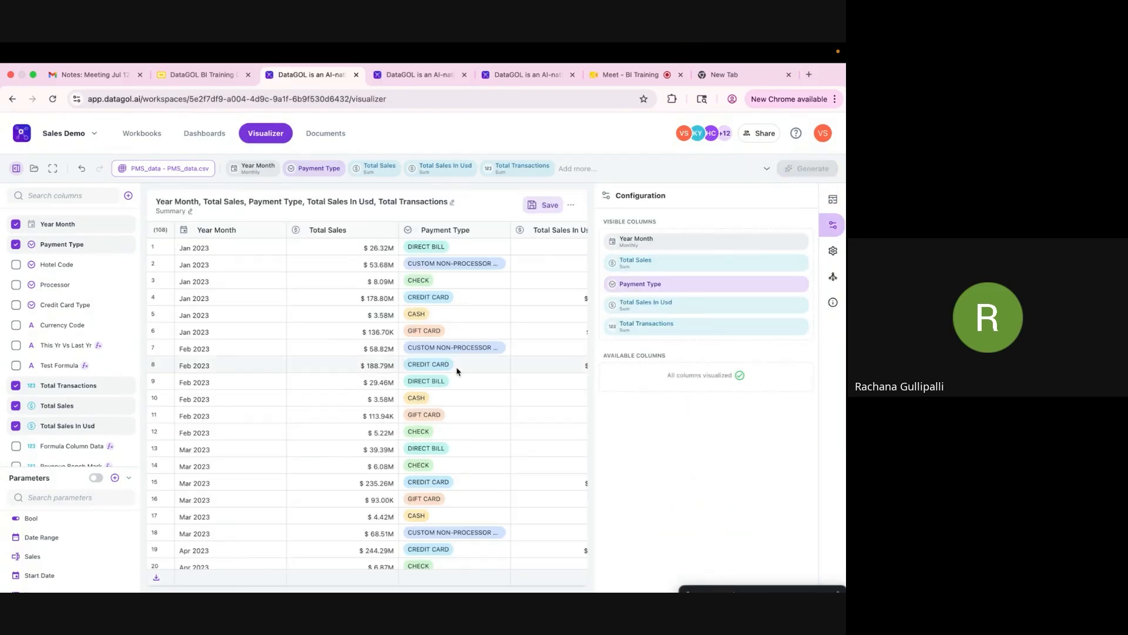
drag(672, 287, 672, 262)
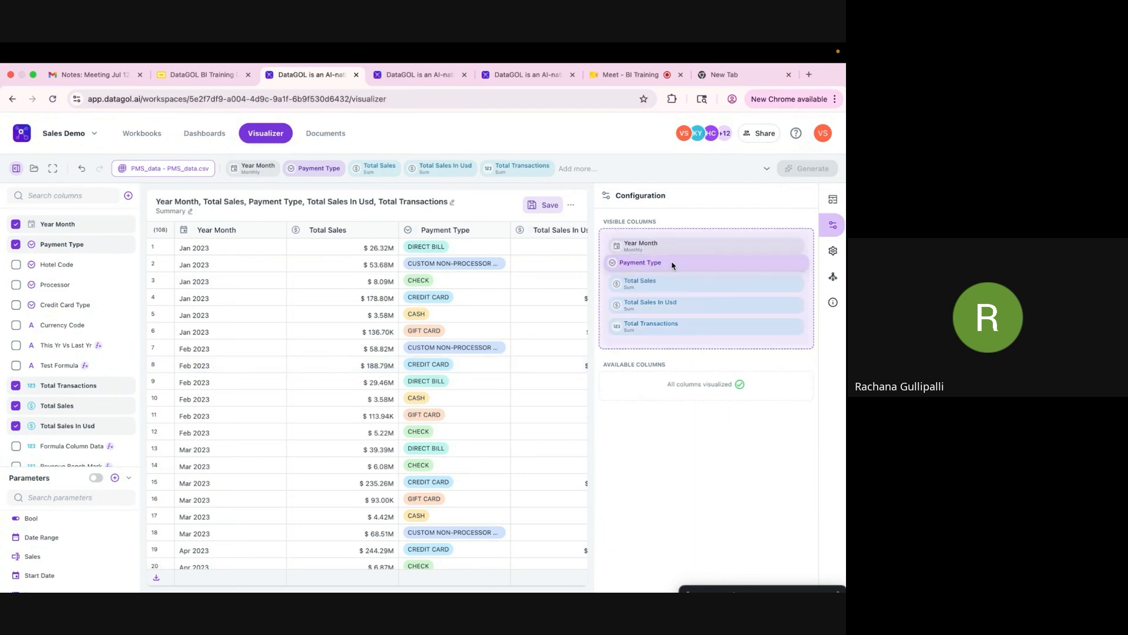
click(746, 575)
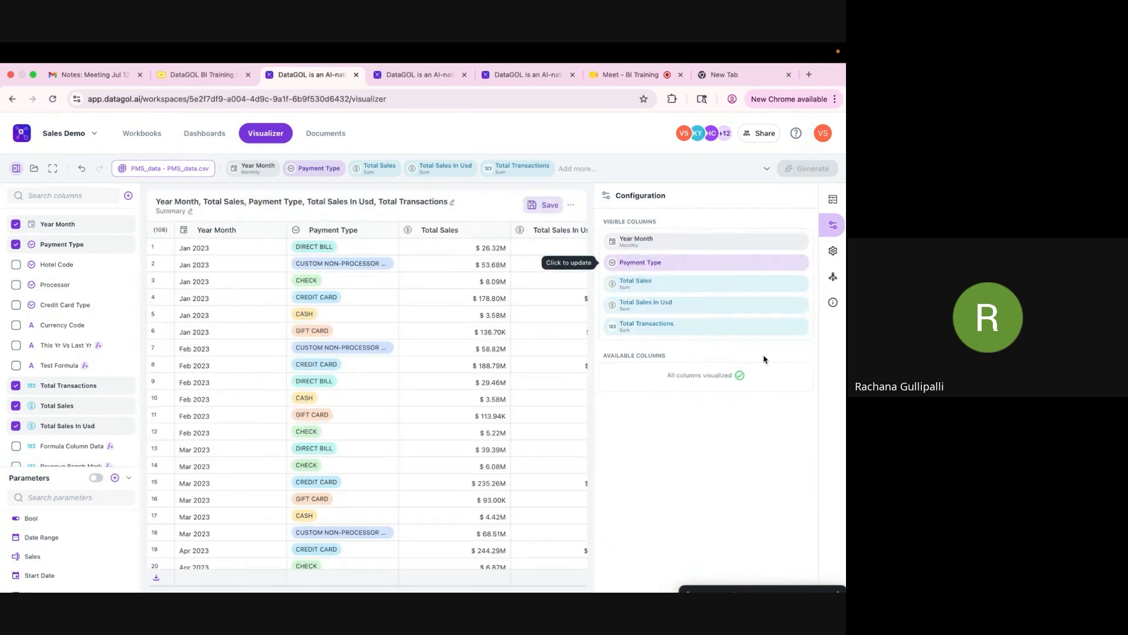
scroll(567, 378, right, 5)
click(318, 353)
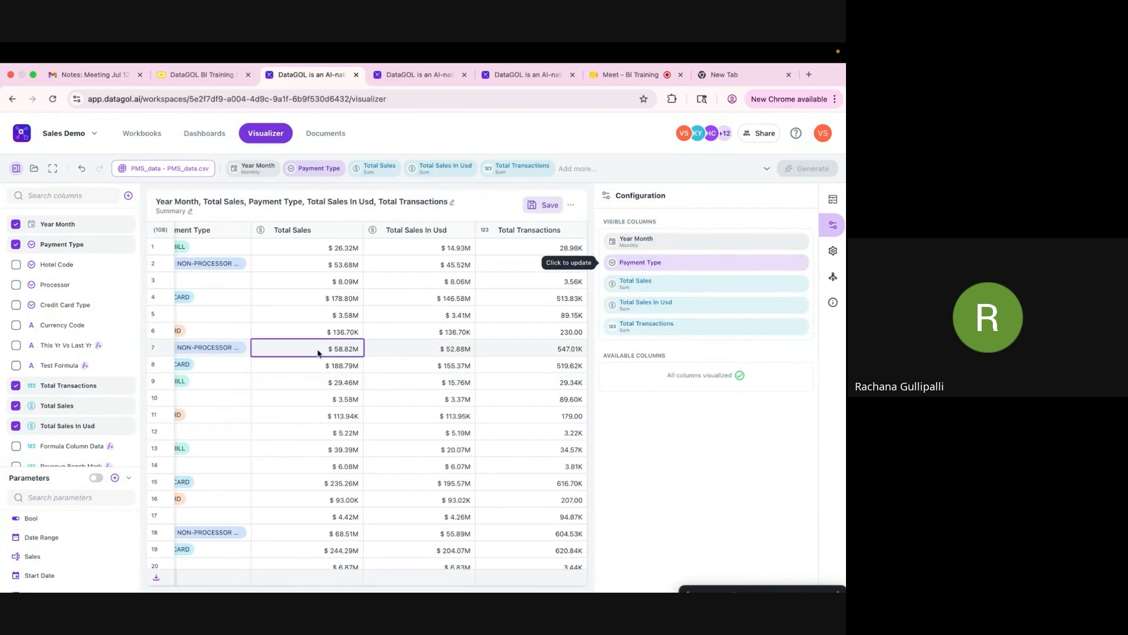
click(430, 353)
click(529, 347)
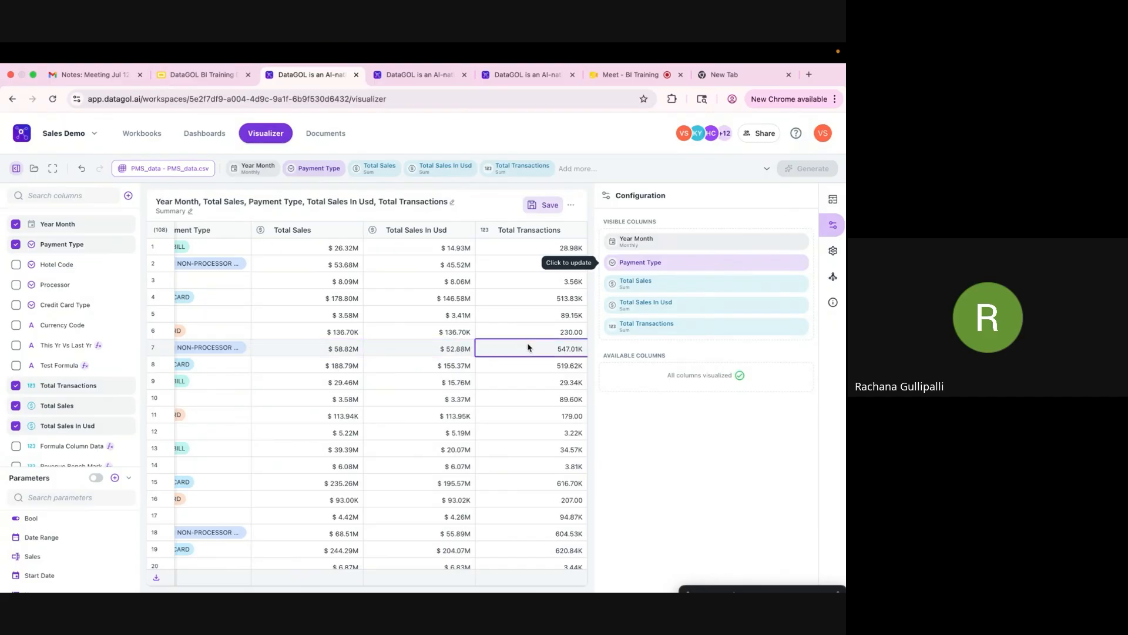
Add a Data Bars conditional formatting rule with a light purple bar color to the Total Sales column
click(684, 287)
scroll(684, 423, down, 5)
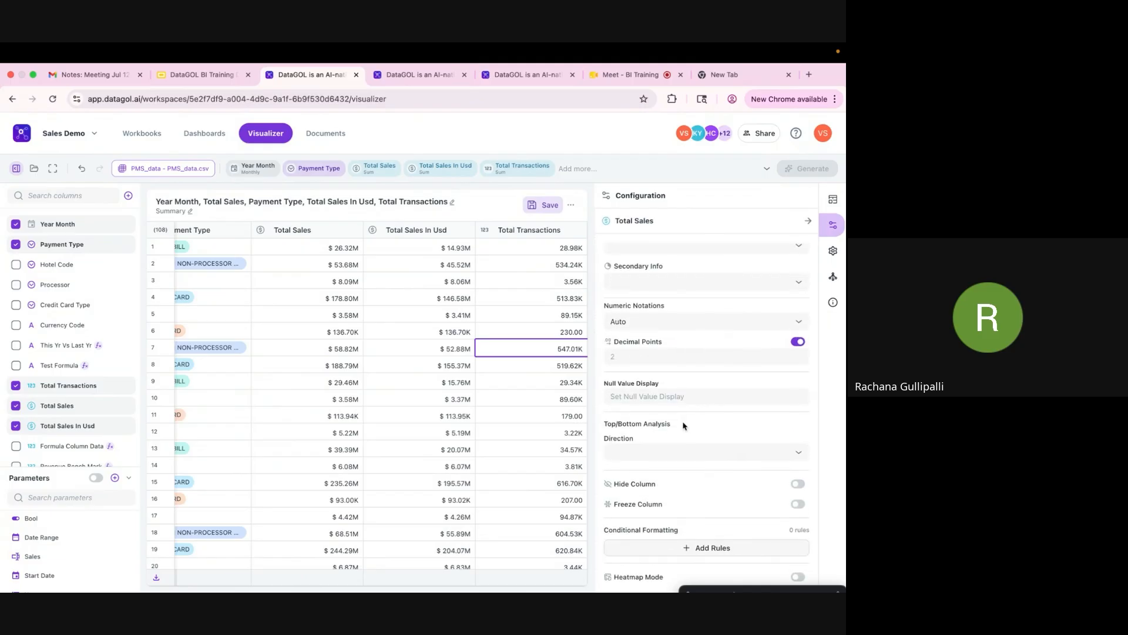
click(643, 549)
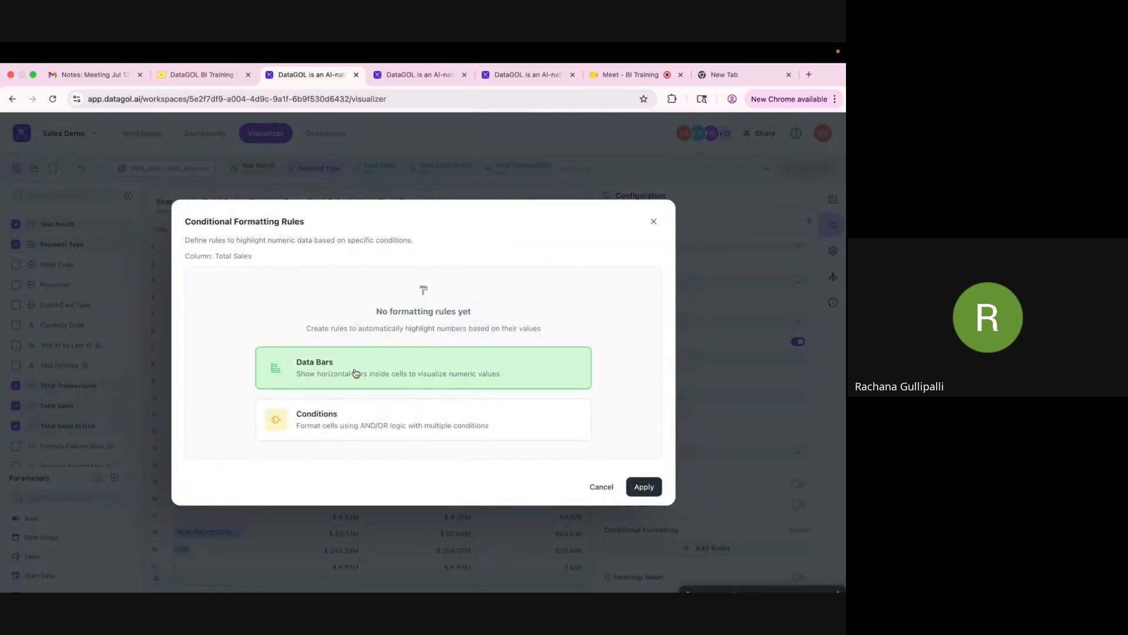
click(330, 372)
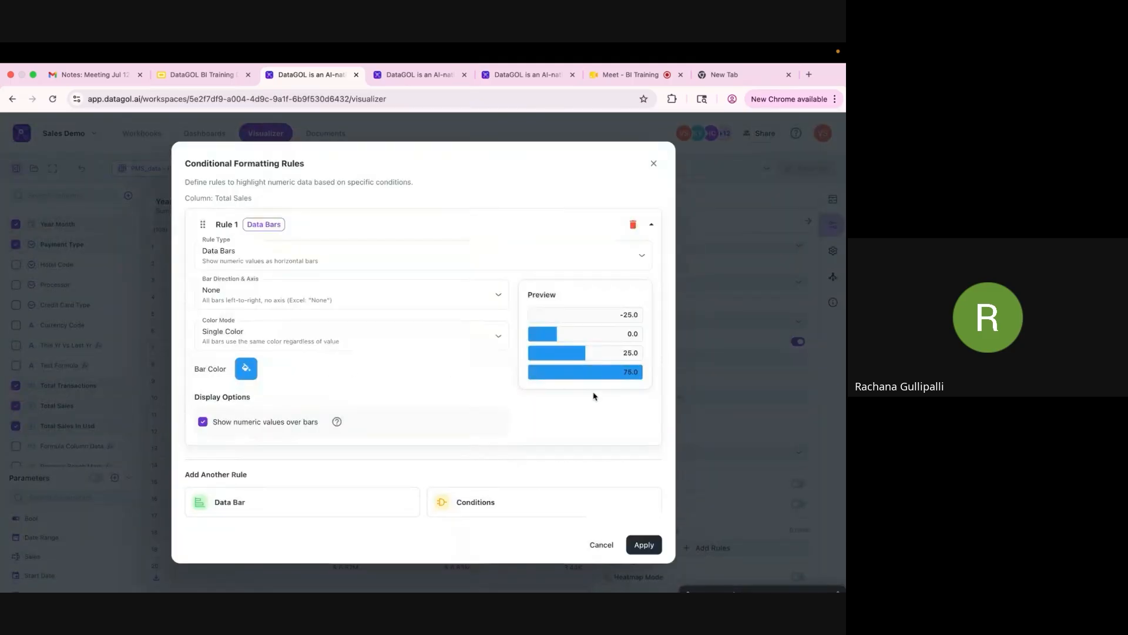
click(250, 371)
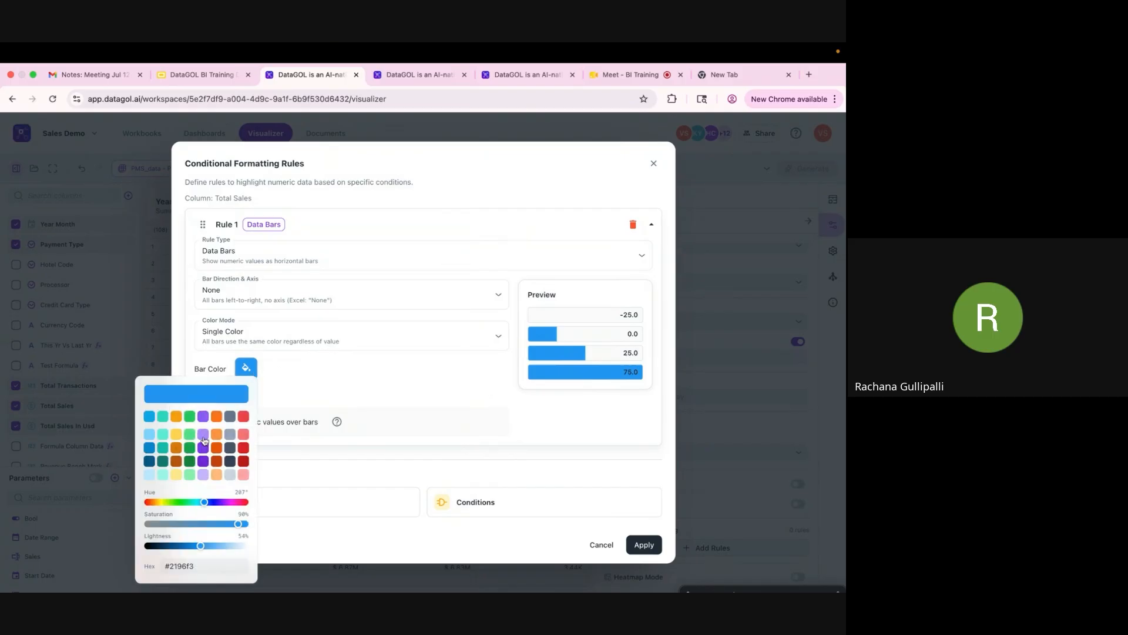
click(204, 434)
click(644, 544)
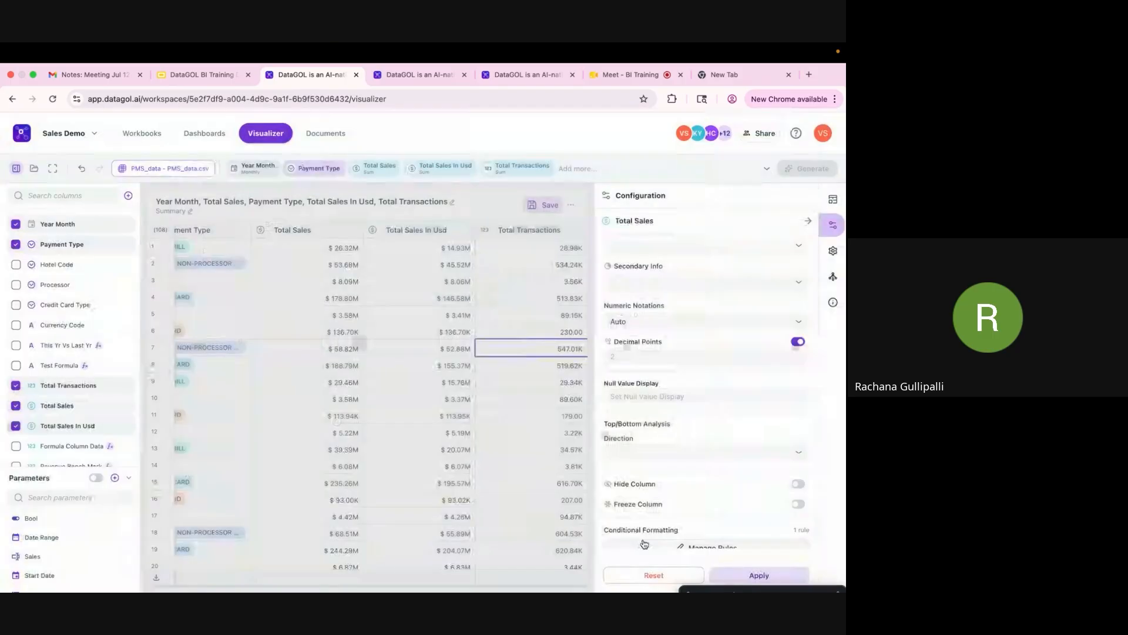
scroll(293, 477, down, 15)
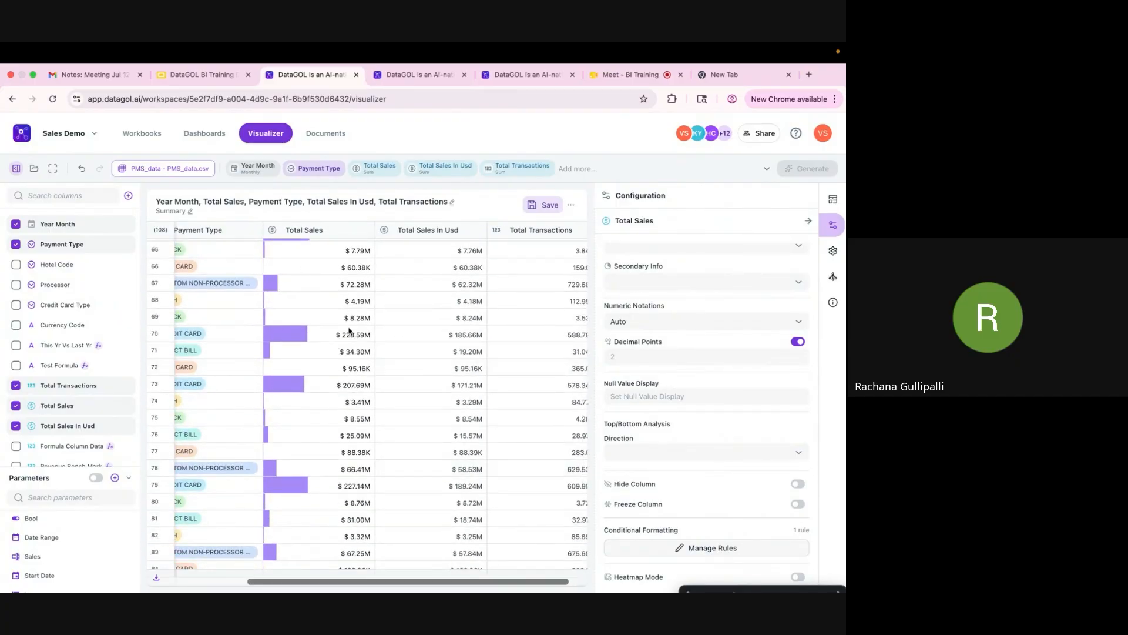
Sort the table by Total Sales A to Z and review it again sorted Z to A
scroll(337, 406, up, 15)
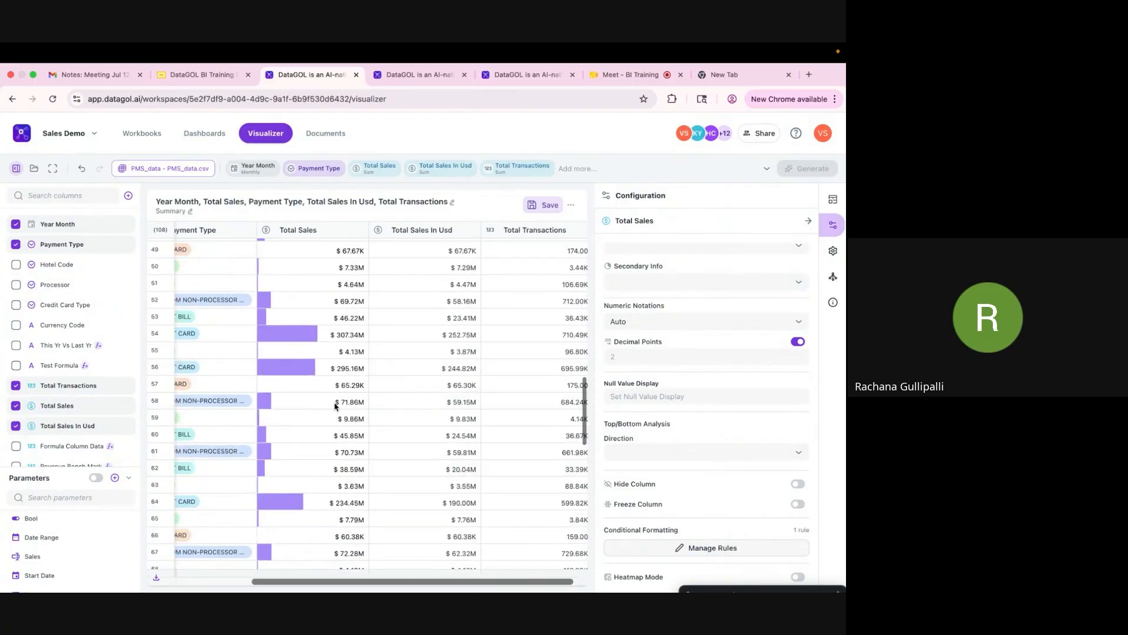
right_click(315, 232)
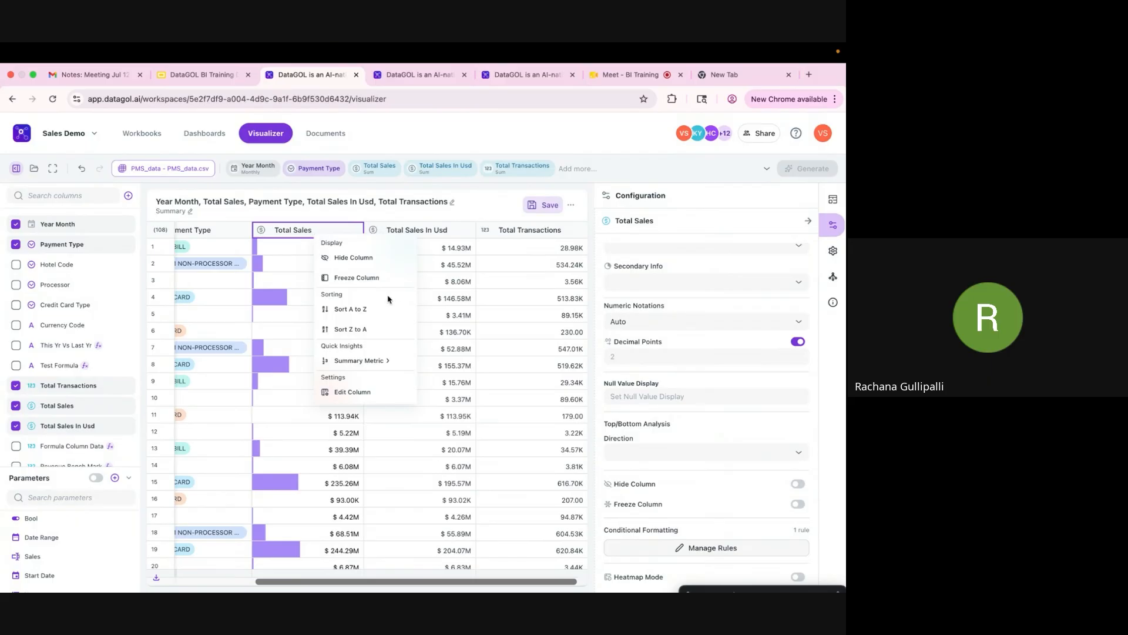
click(360, 309)
right_click(327, 236)
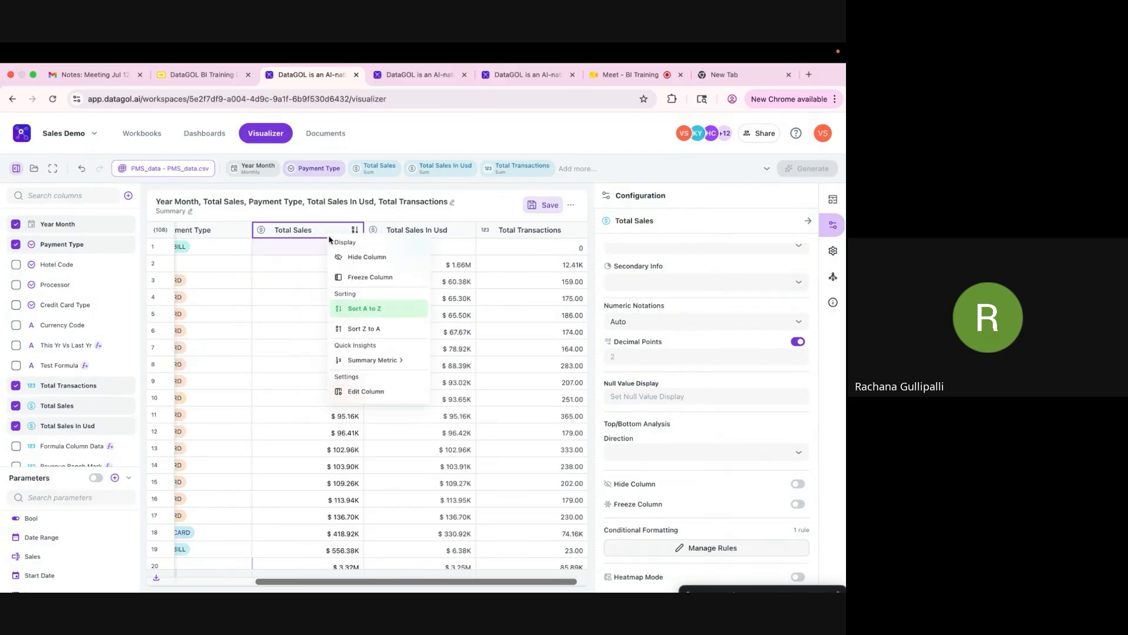
click(369, 330)
scroll(320, 469, down, 3)
scroll(319, 469, down, 20)
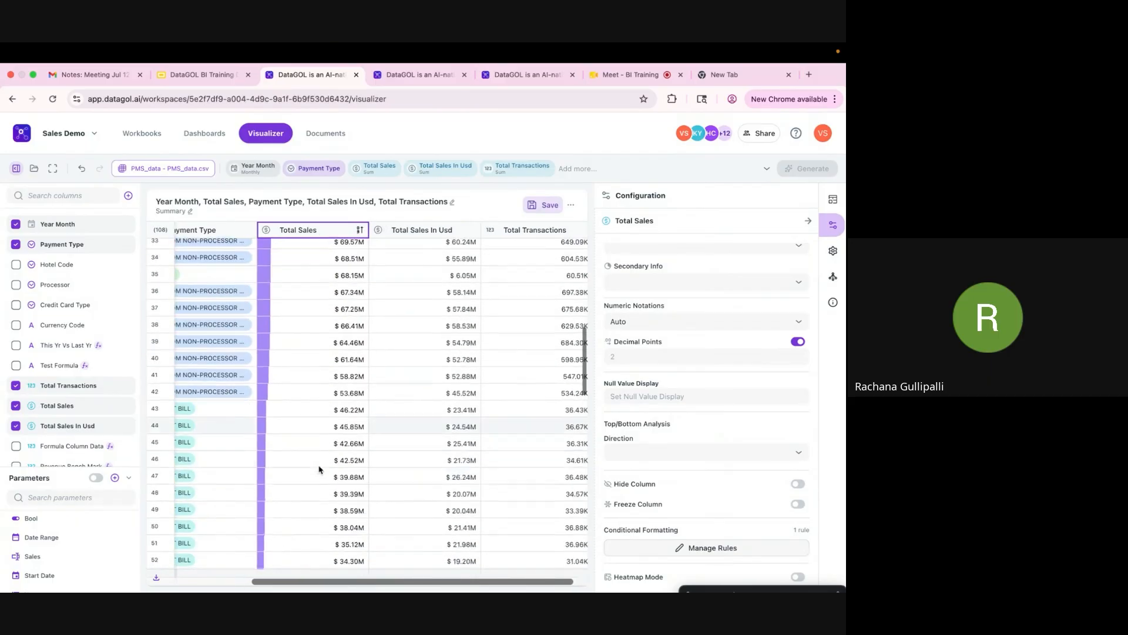
scroll(319, 467, up, 20)
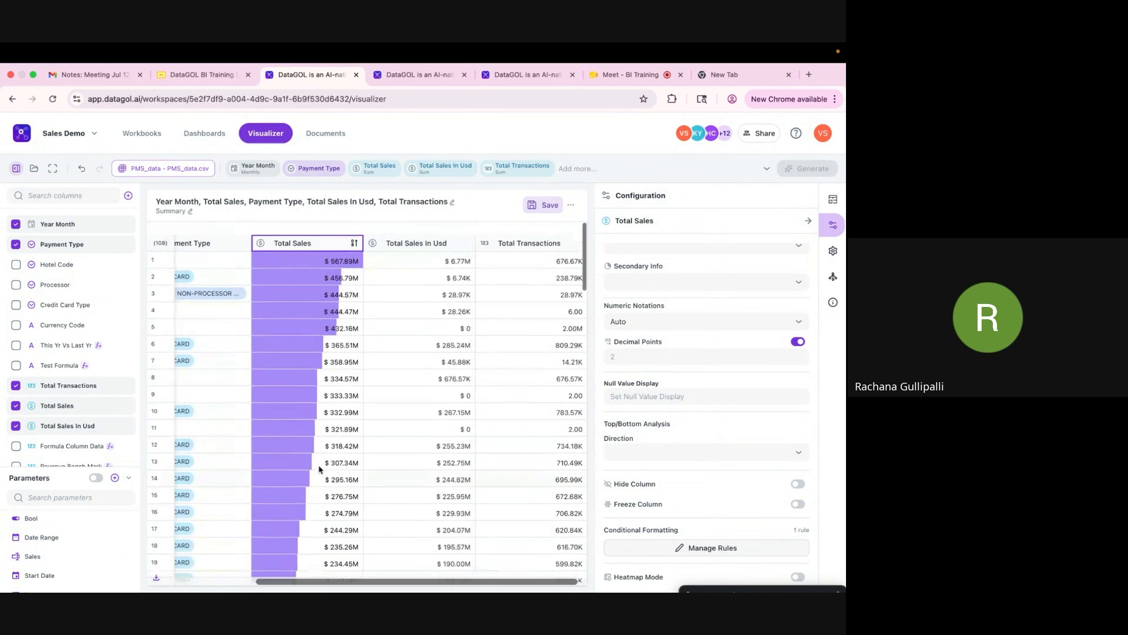
click(338, 235)
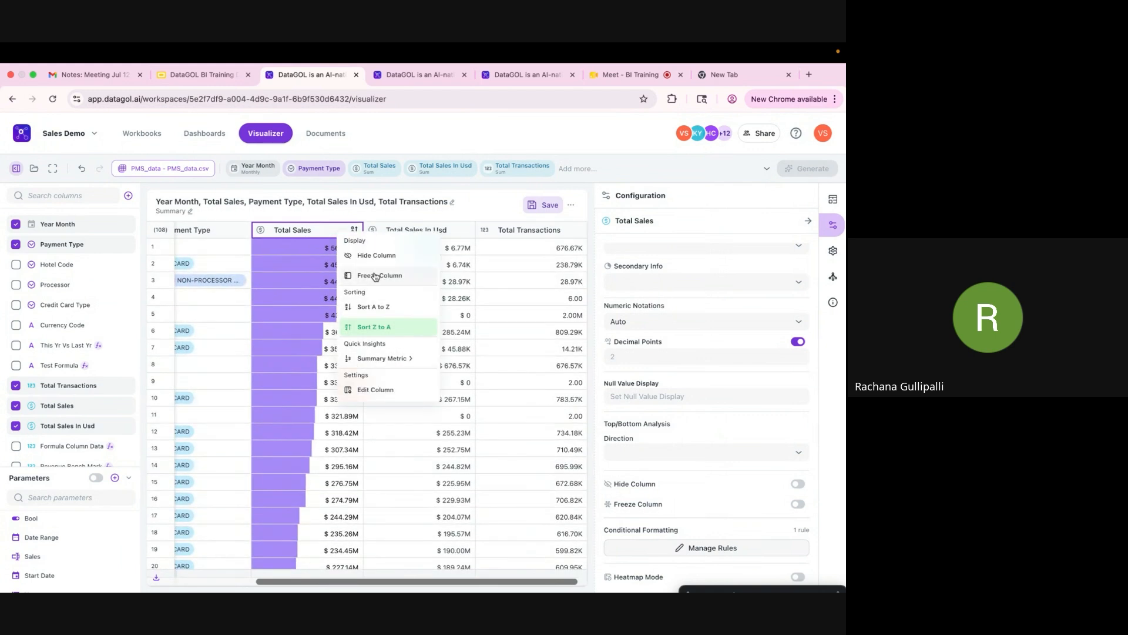
click(318, 415)
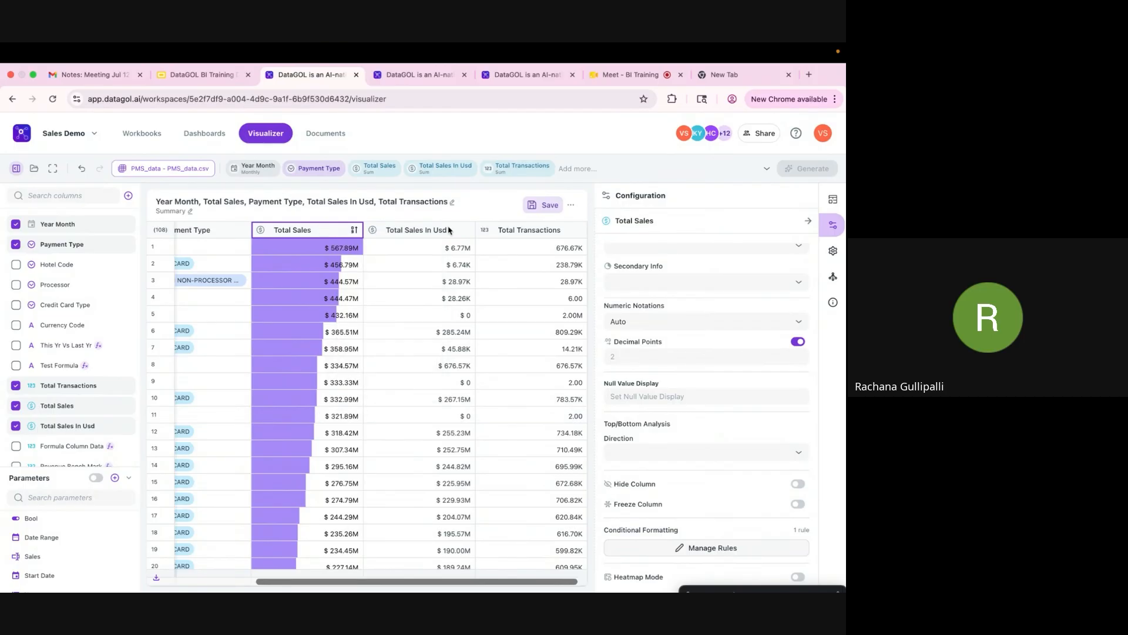
Add a Conditions formatting rule to the Total Sales In Usd column for values greater than 1000
click(809, 221)
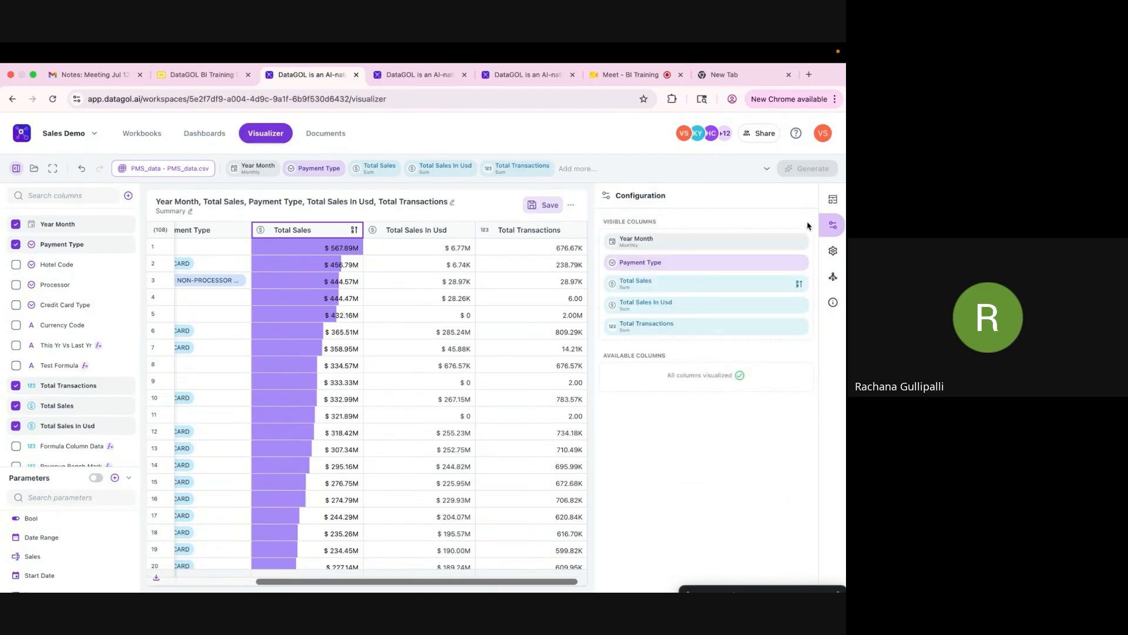
click(711, 312)
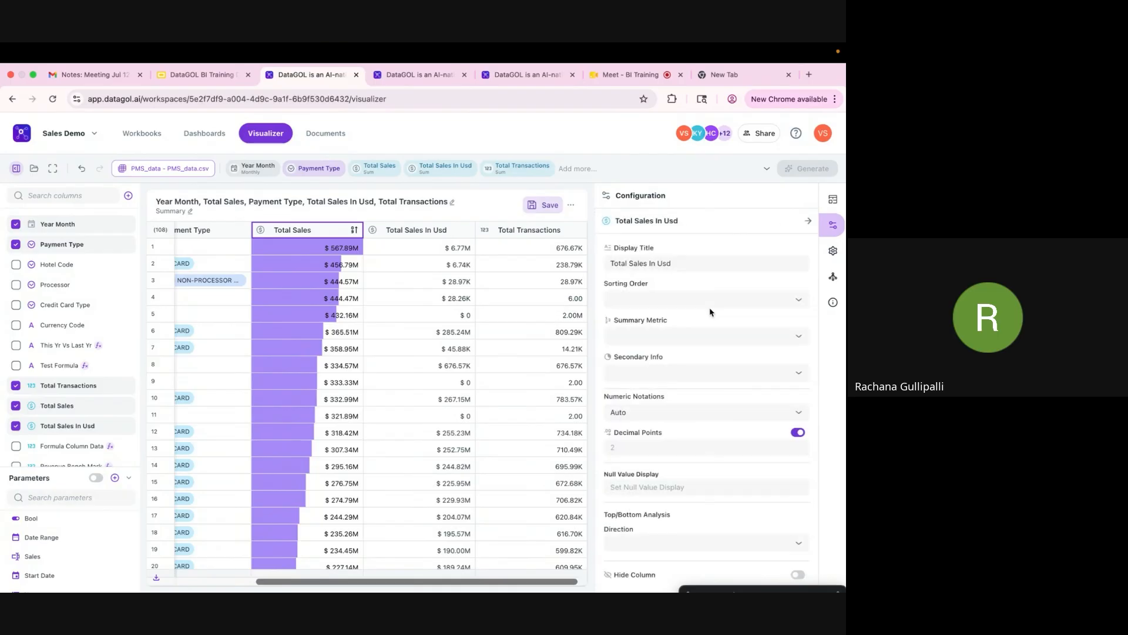
scroll(699, 476, down, 5)
click(676, 545)
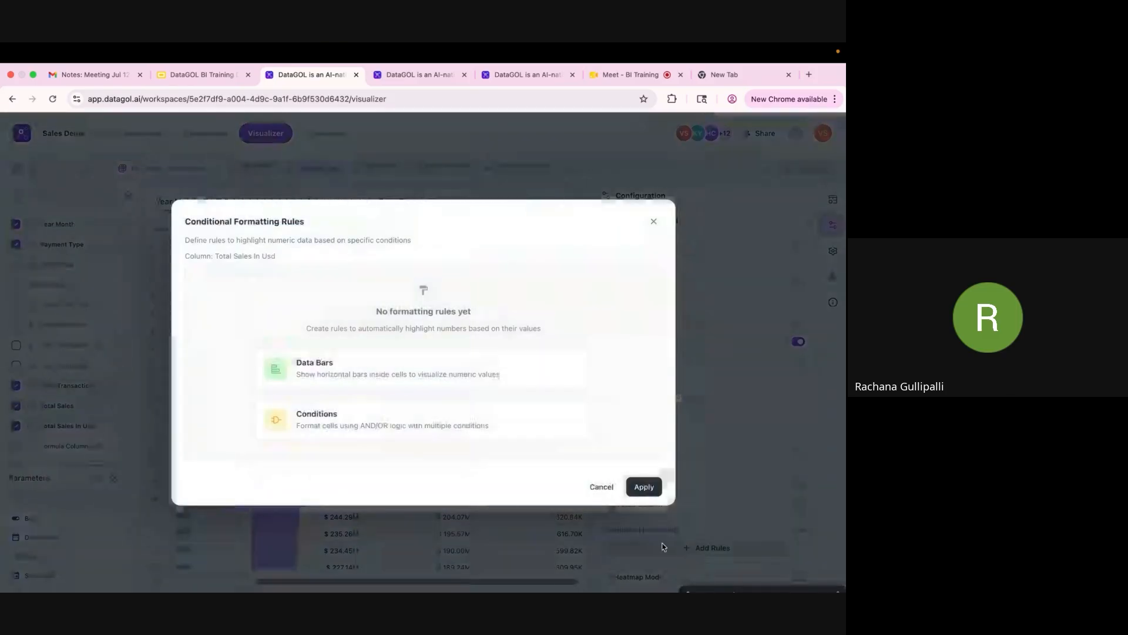
click(411, 432)
click(287, 354)
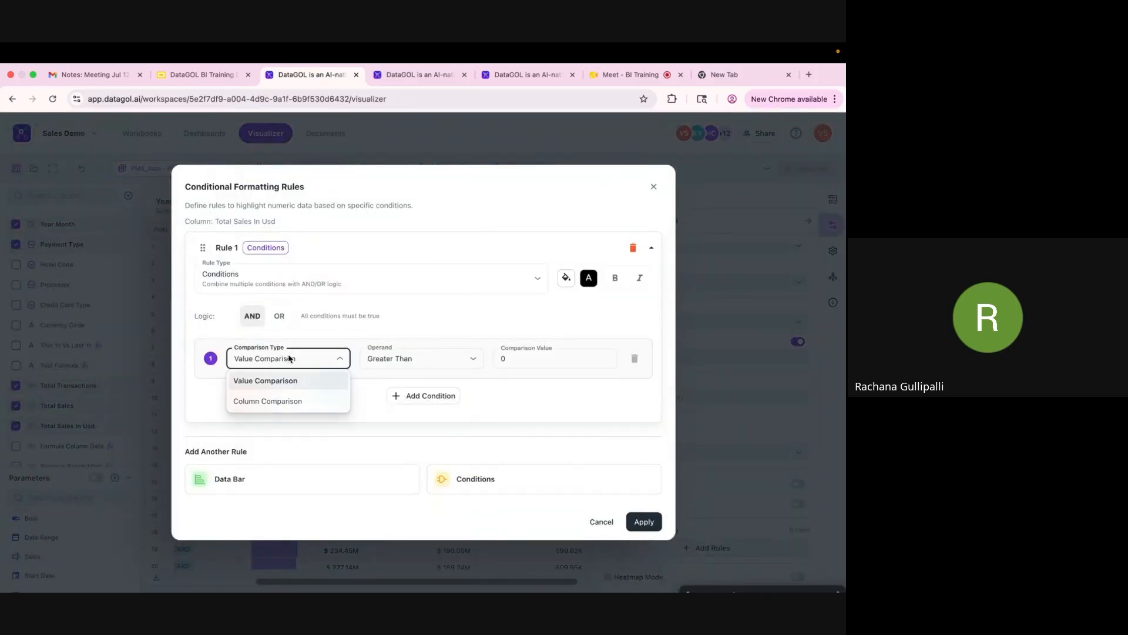
click(412, 360)
click(510, 359)
click(501, 358)
text(1000)
double_click(531, 362)
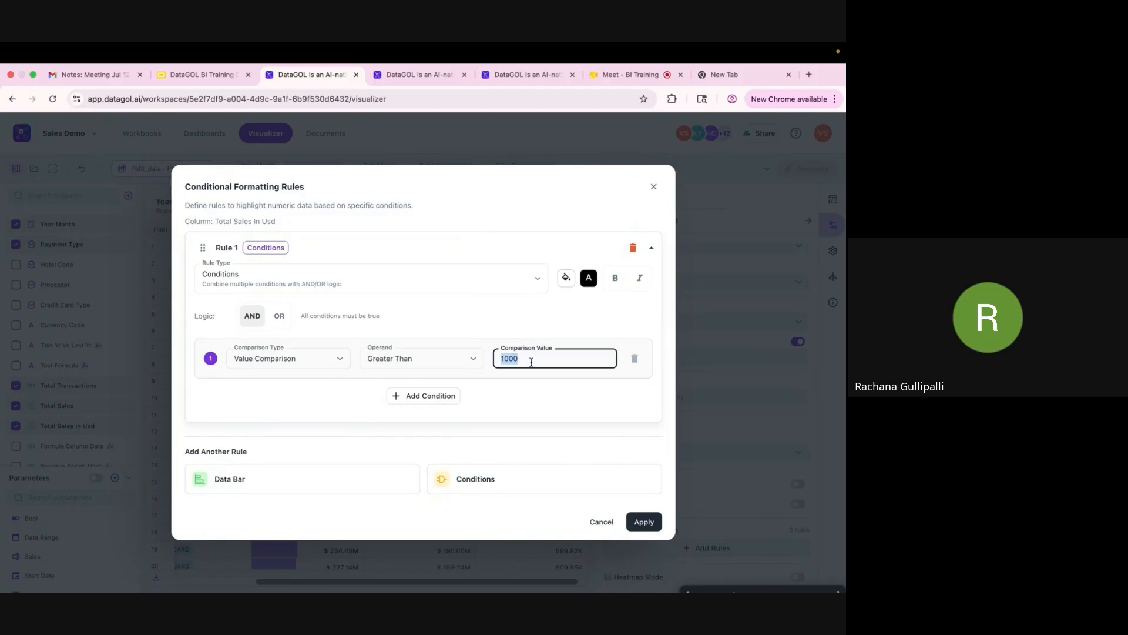
Set the fill color of the greater-than-1000 rule to light green
click(565, 285)
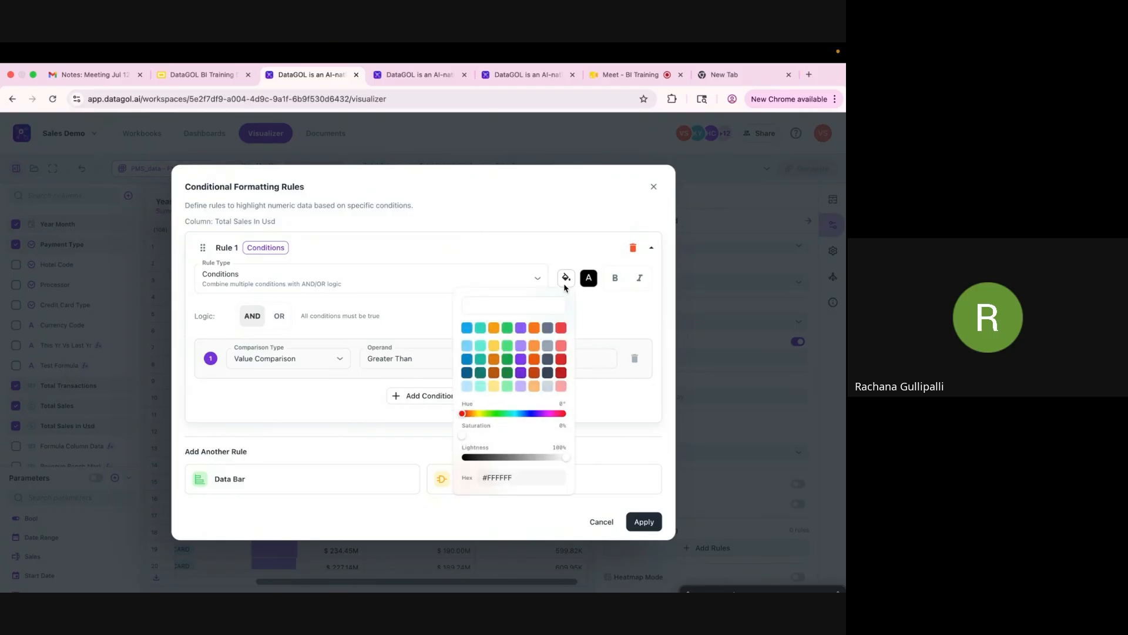
click(493, 346)
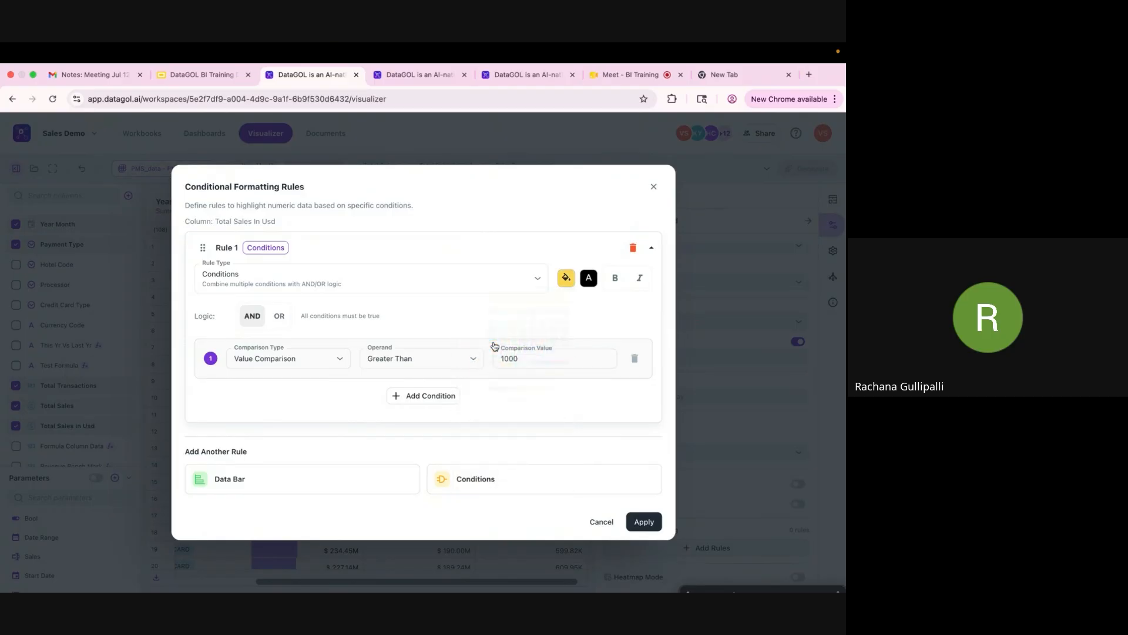
click(566, 278)
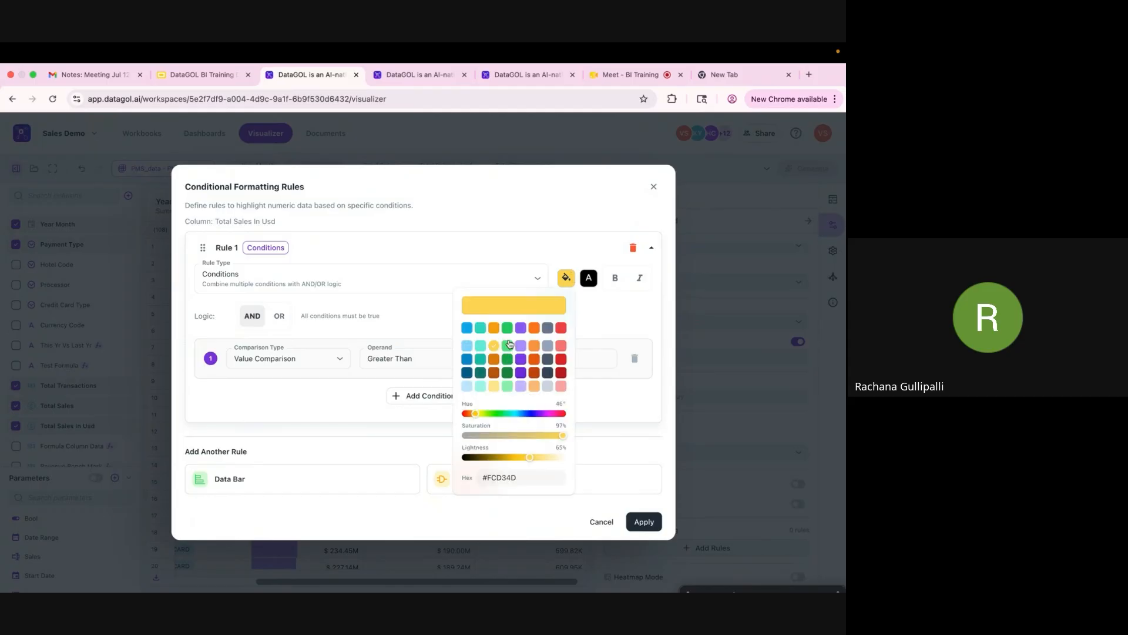
click(506, 347)
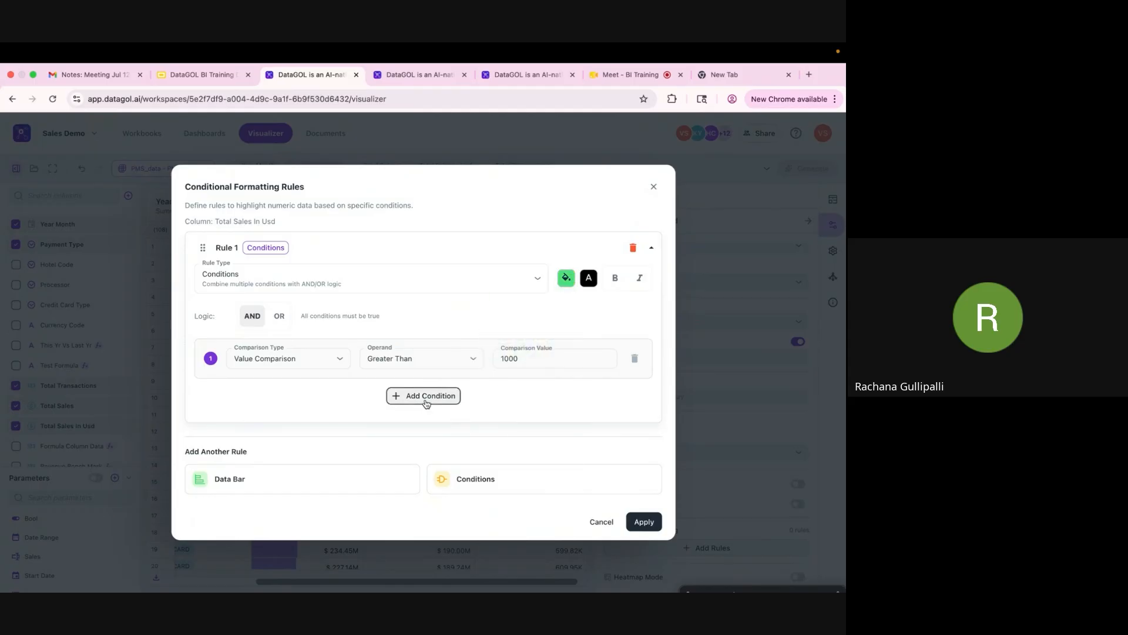
Add a second Conditions rule for values less than or equal to 1000 with a light orange fill, and apply the rules
click(489, 486)
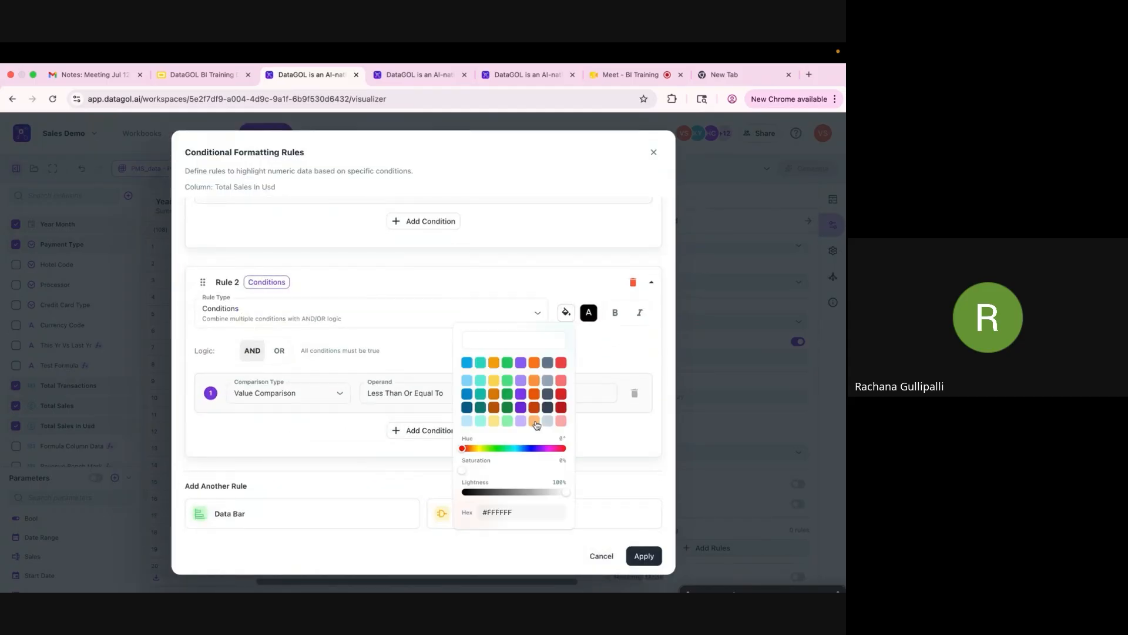
click(536, 422)
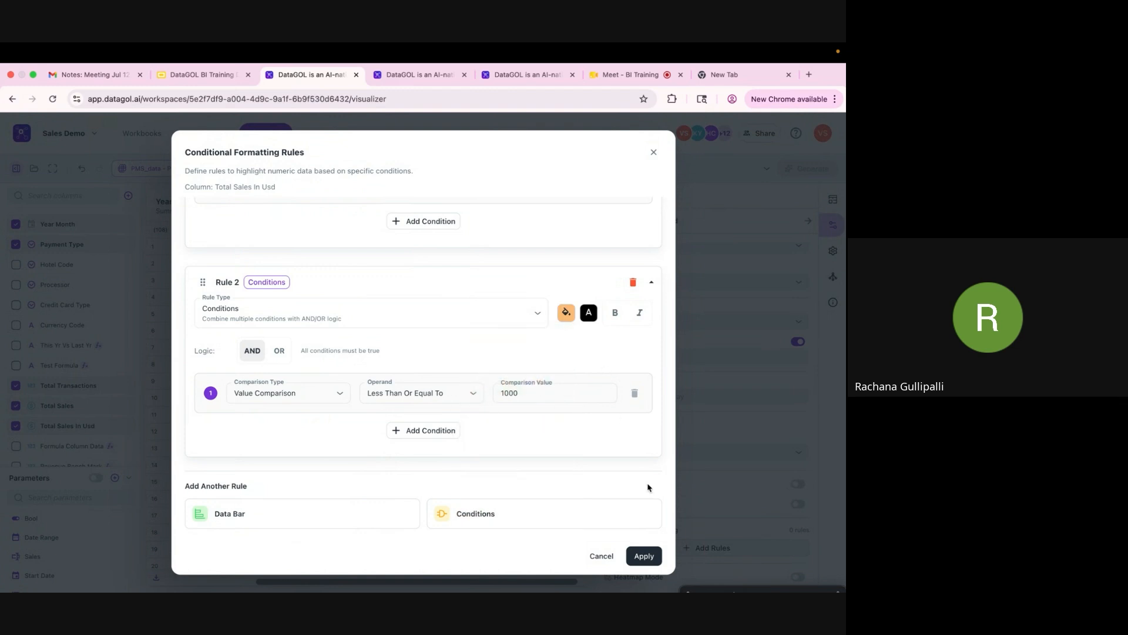
click(644, 555)
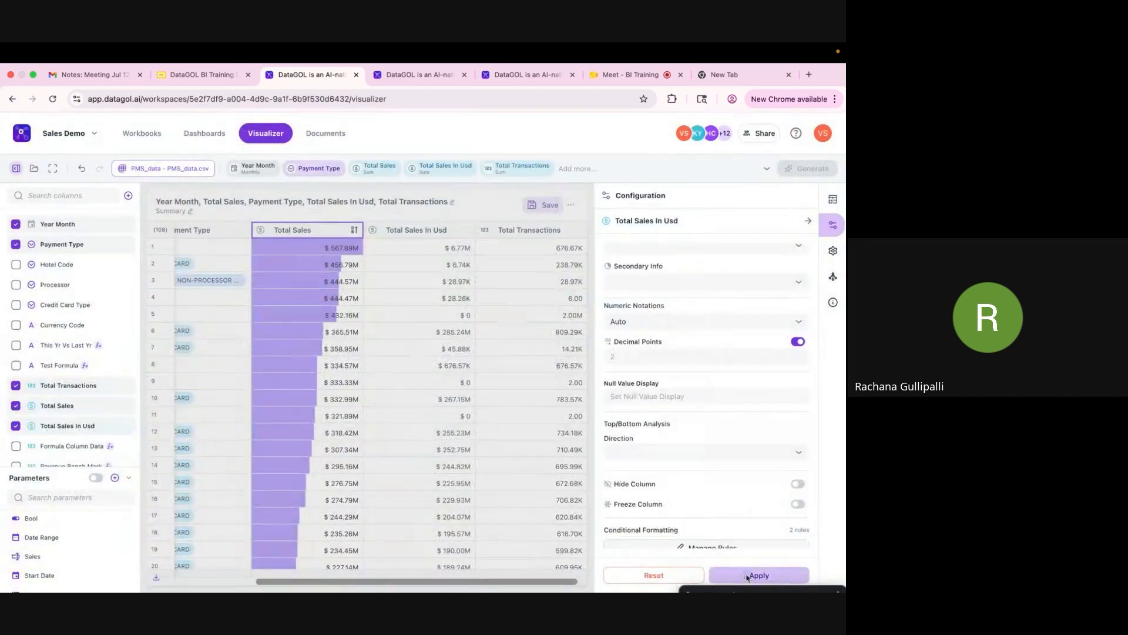
click(748, 576)
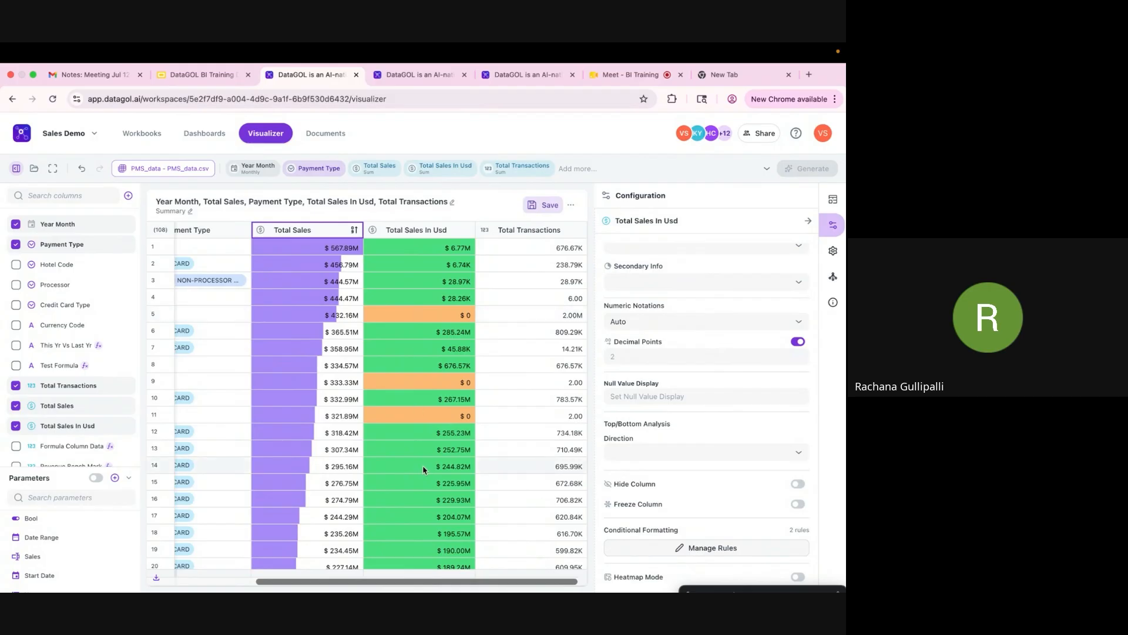
Turn on Heatmap Mode for the Total Transactions column
click(808, 220)
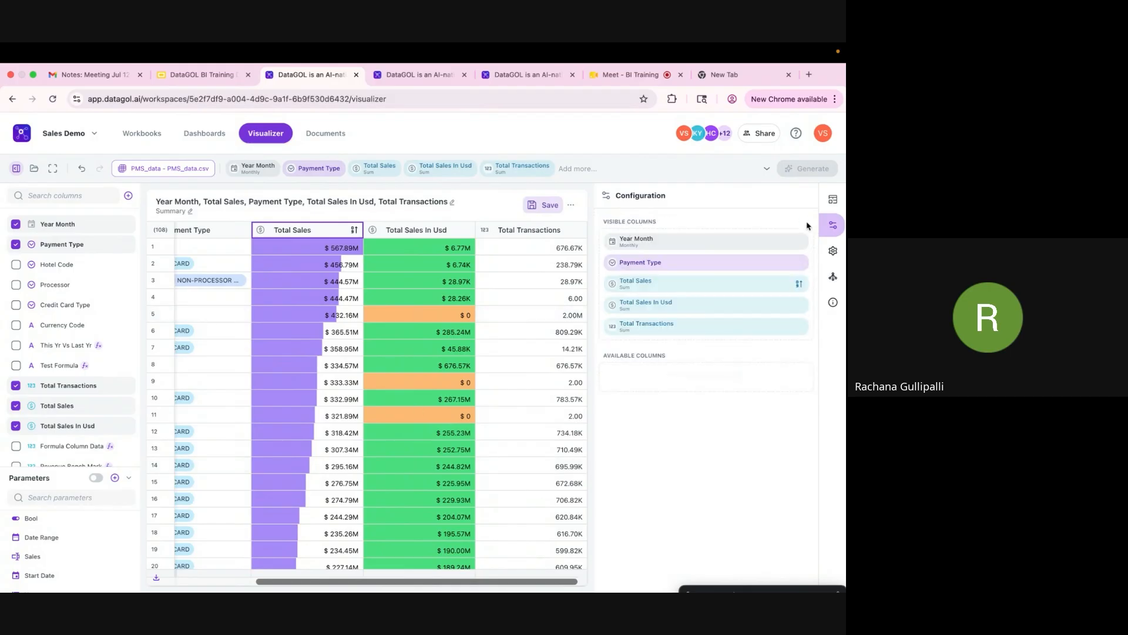
click(660, 329)
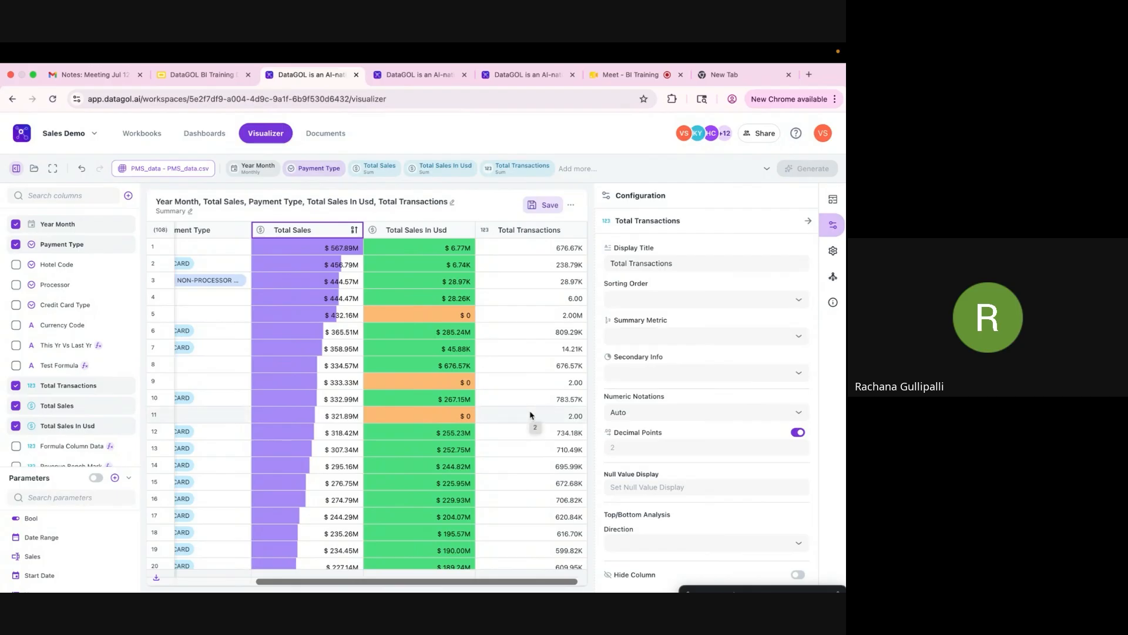
scroll(707, 460, down, 1)
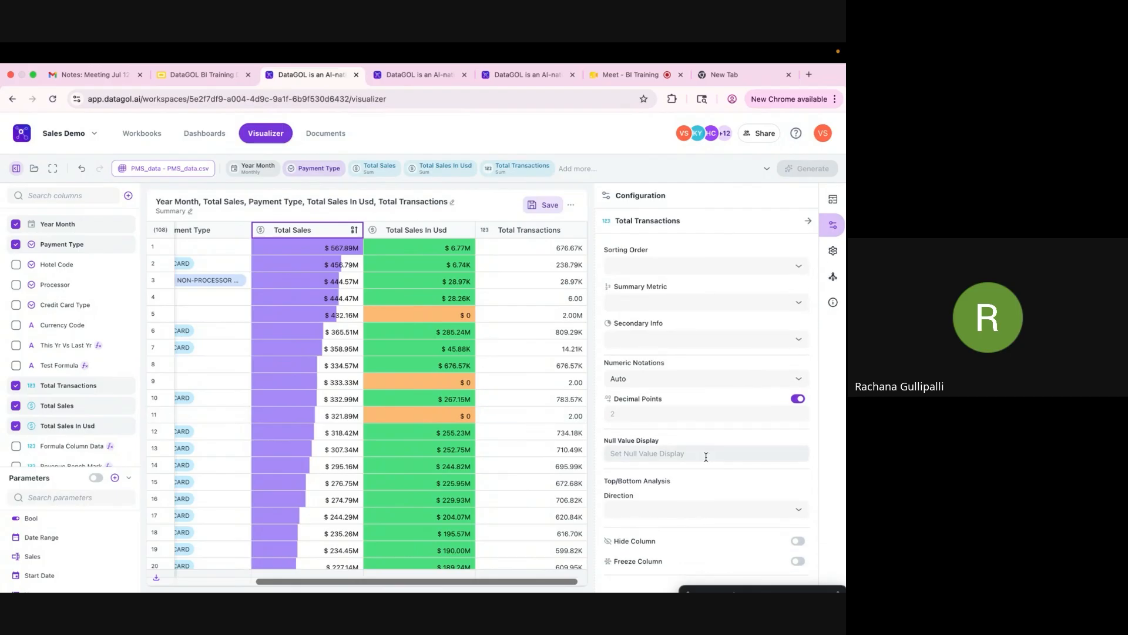
scroll(705, 457, down, 2)
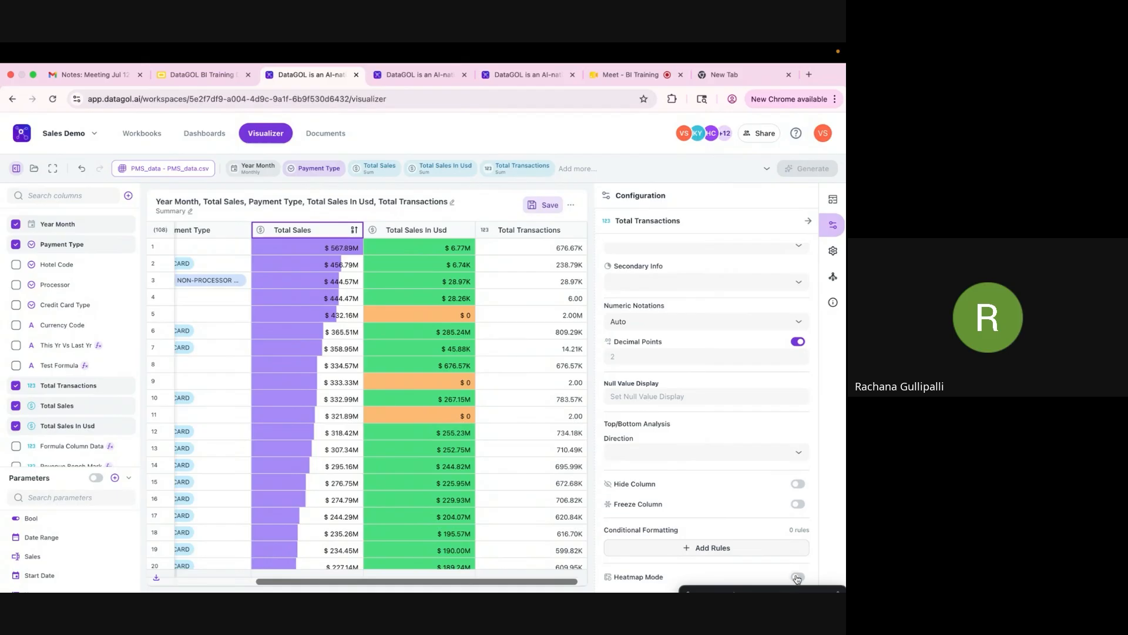
click(797, 578)
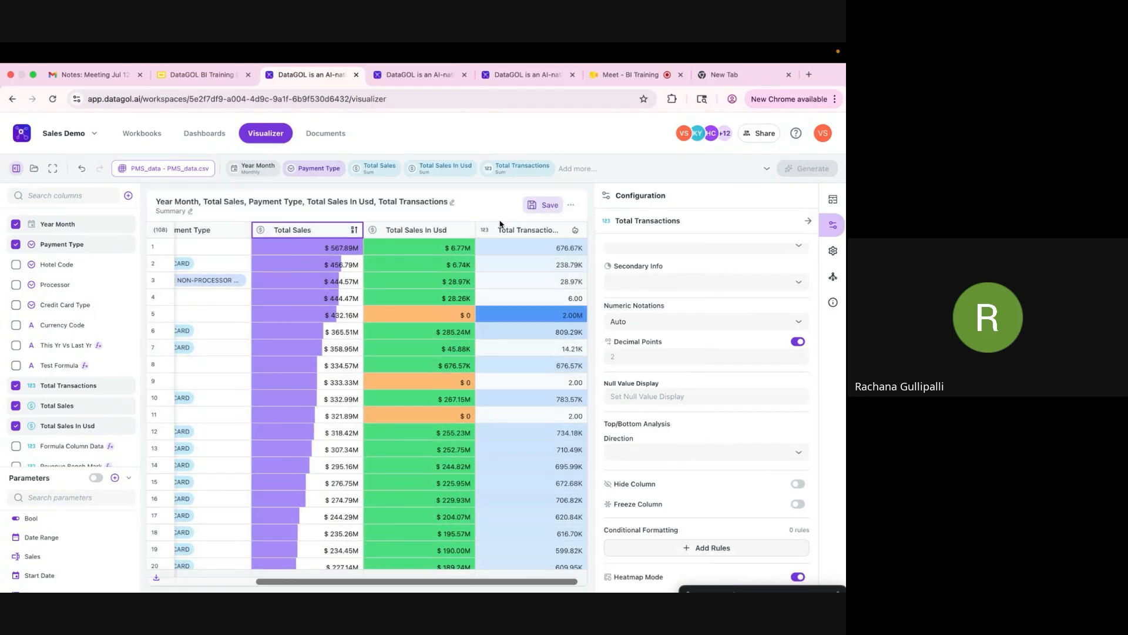
Sort the table by Total Transactions Z to A and return to the list of visible columns
click(519, 230)
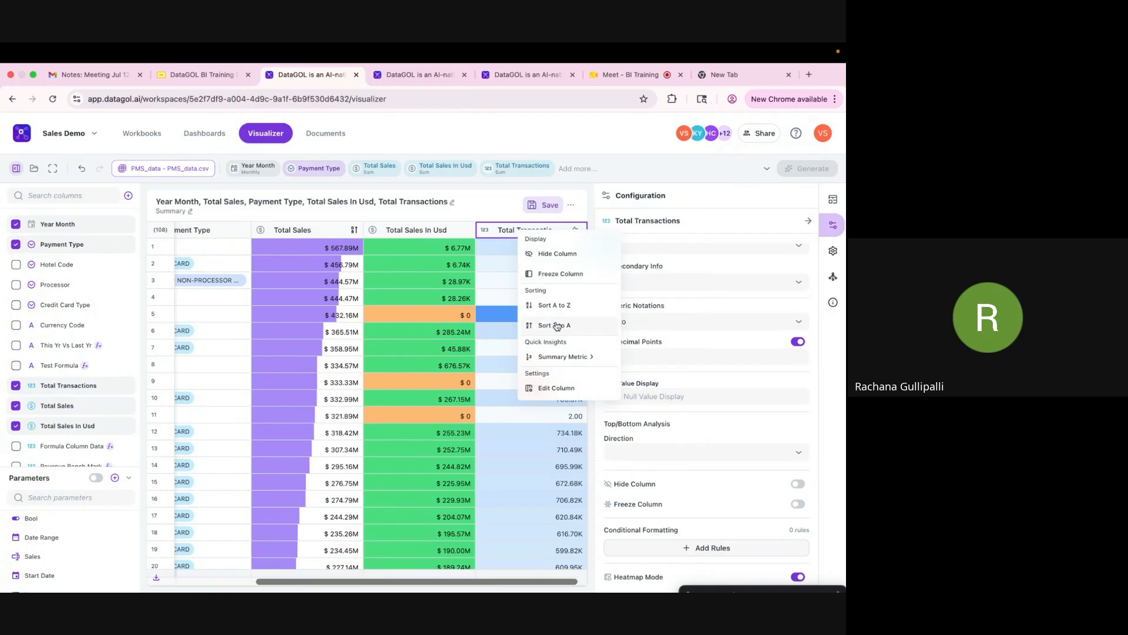
click(537, 325)
scroll(539, 469, down, 10)
scroll(539, 469, up, 10)
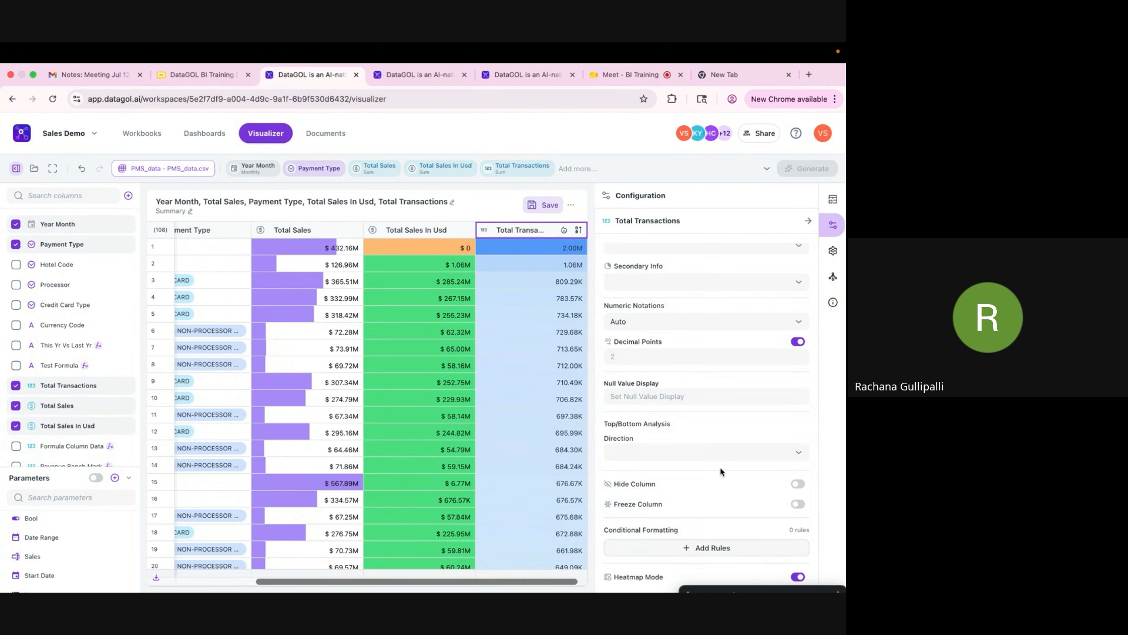
scroll(721, 471, up, 1)
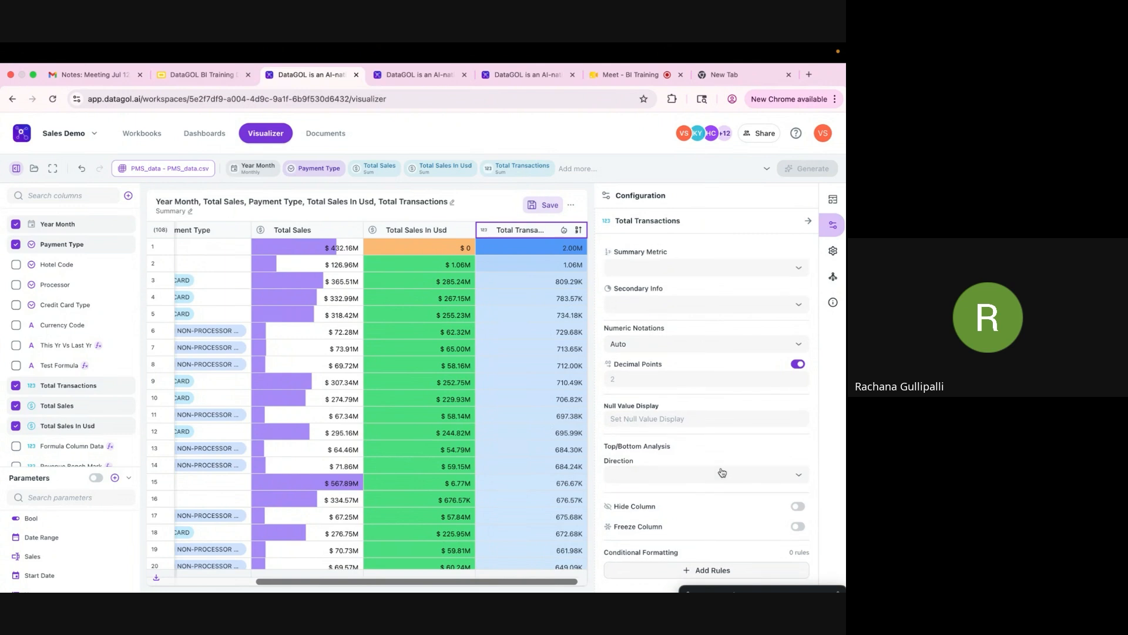
scroll(721, 472, down, 3)
click(806, 223)
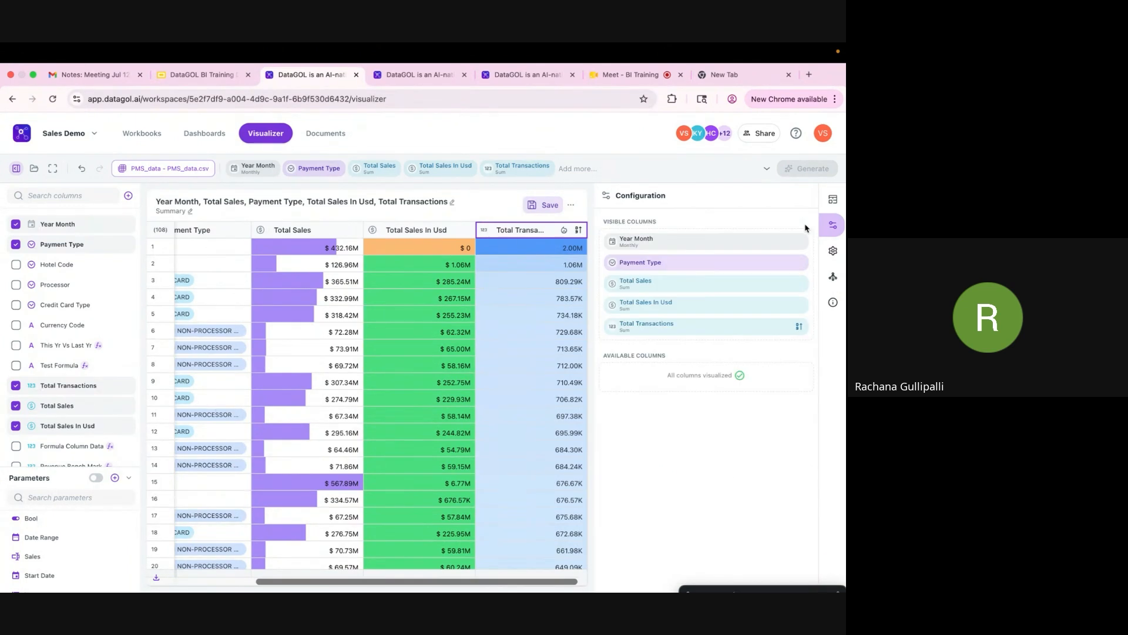
Pin the formatted table to the Demo July 12th dashboard page and start a new visualization
click(546, 204)
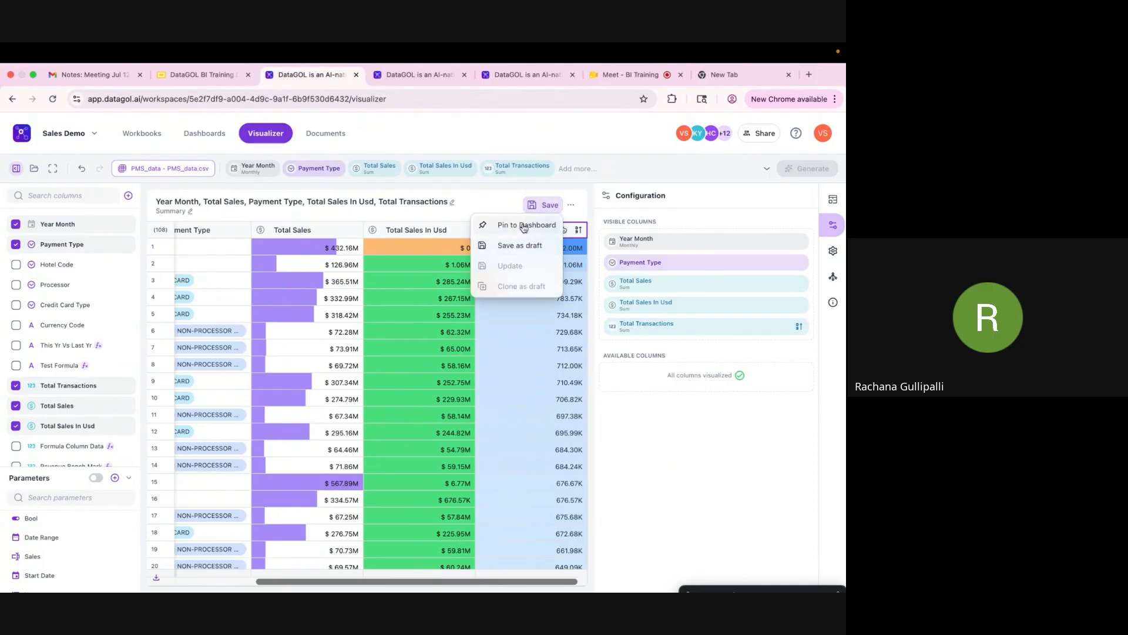
click(523, 225)
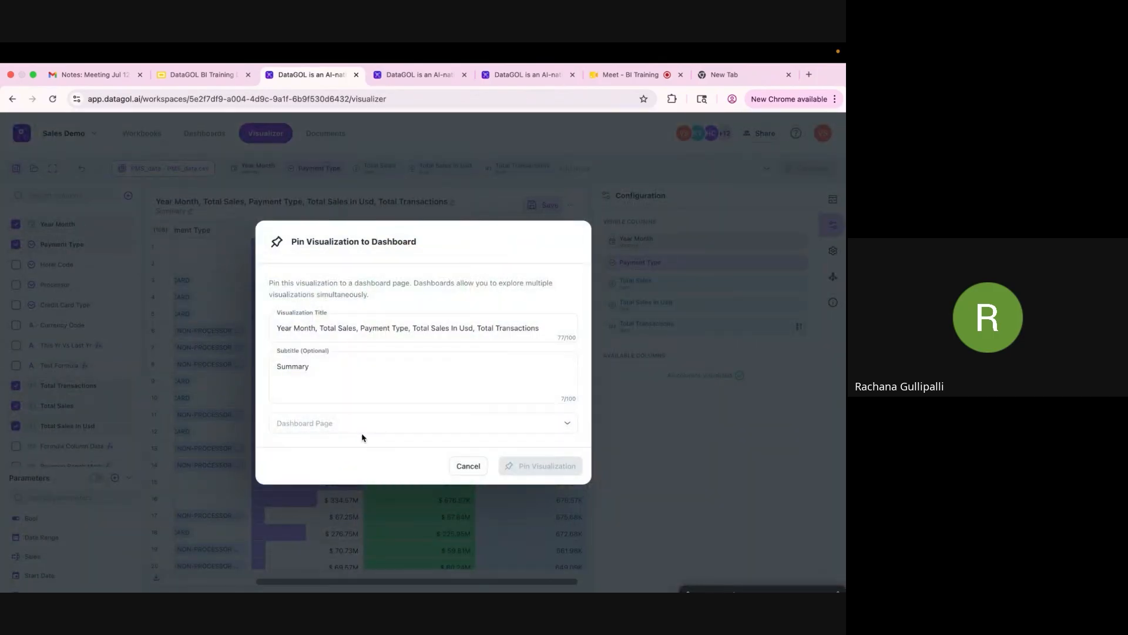
click(362, 438)
scroll(362, 491, down, 3)
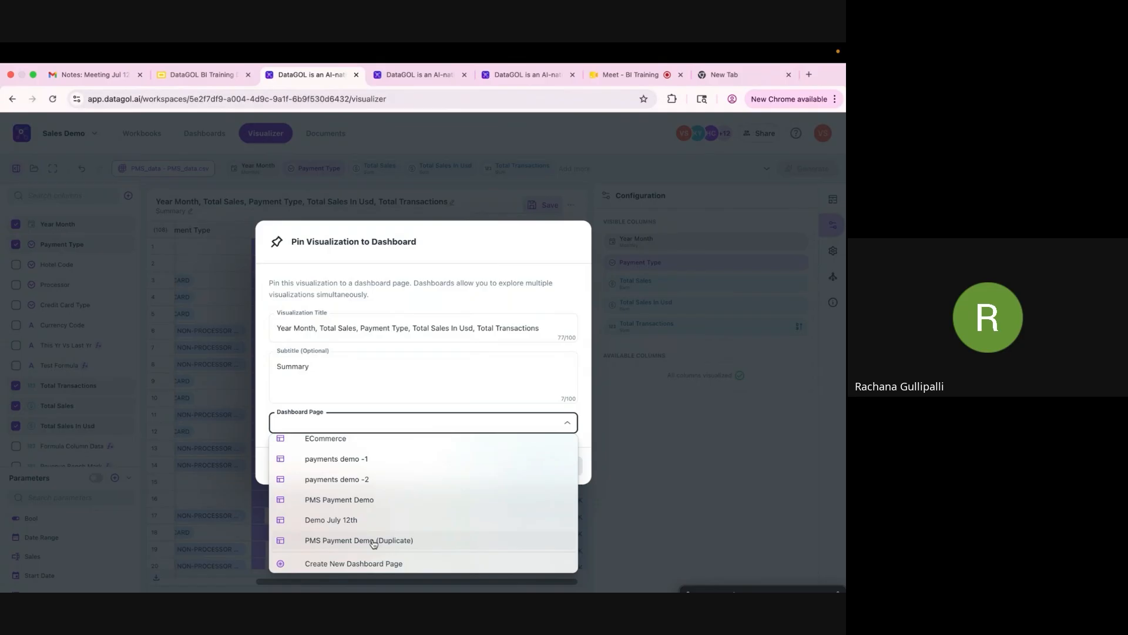
click(351, 519)
click(533, 470)
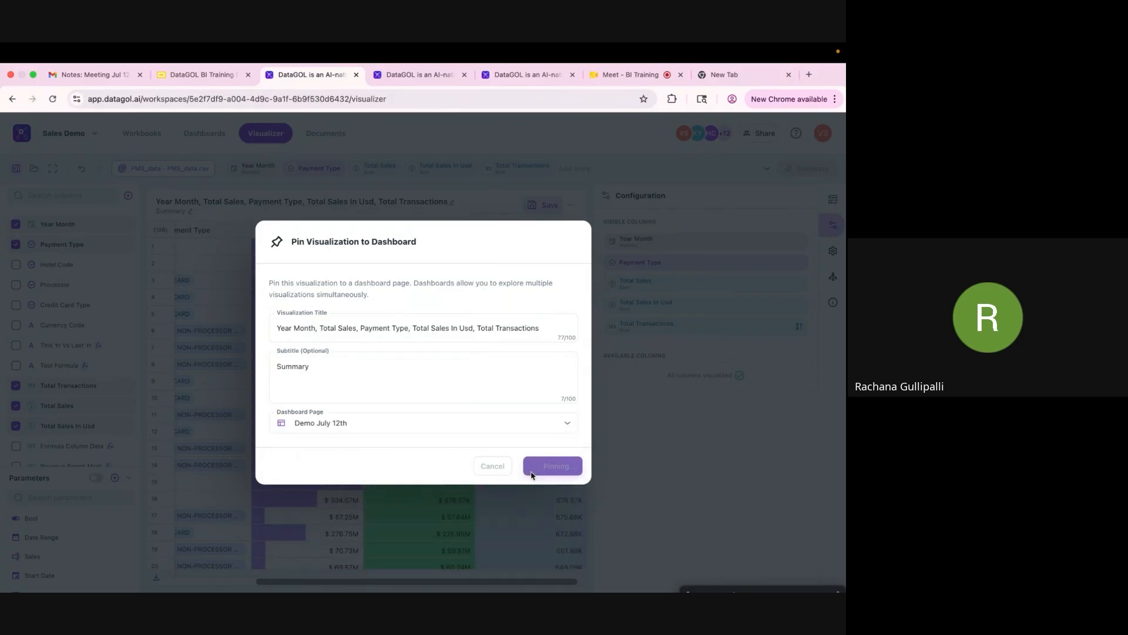
click(412, 403)
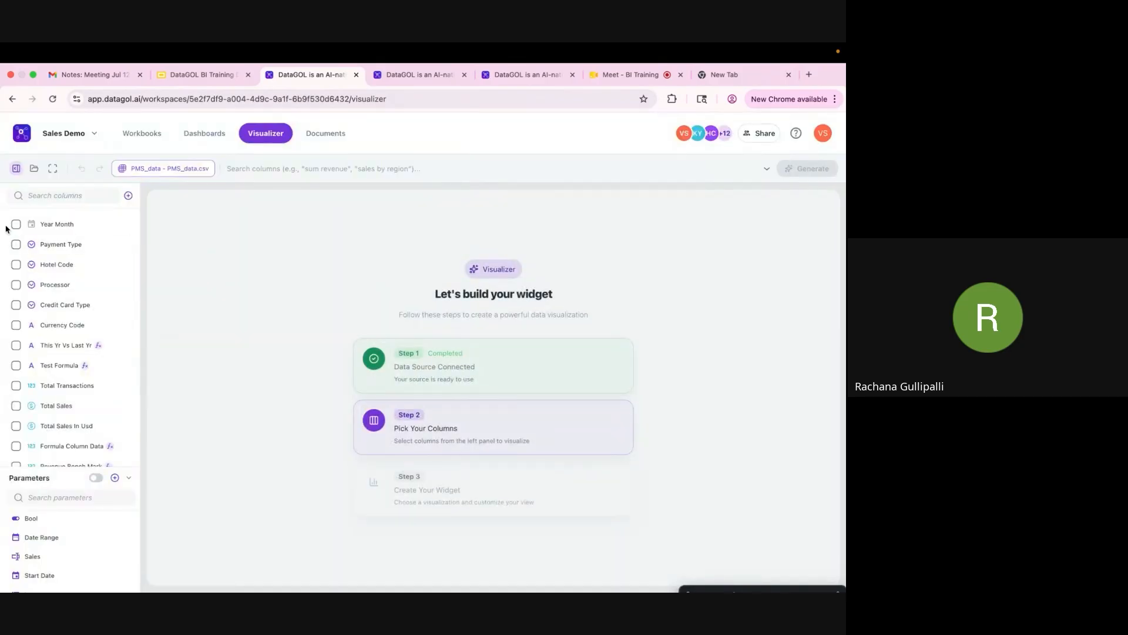
Generate a widget from Year Month, Payment Type, Processor and Total Sales In Usd, and change it to a pivot table
click(16, 243)
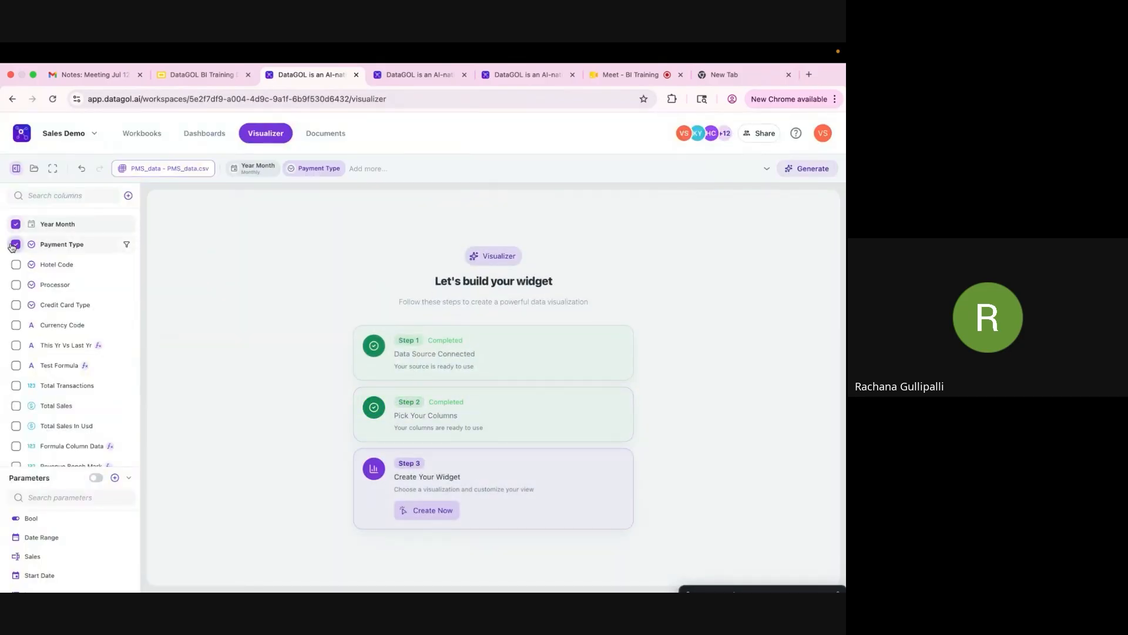
click(16, 284)
click(16, 425)
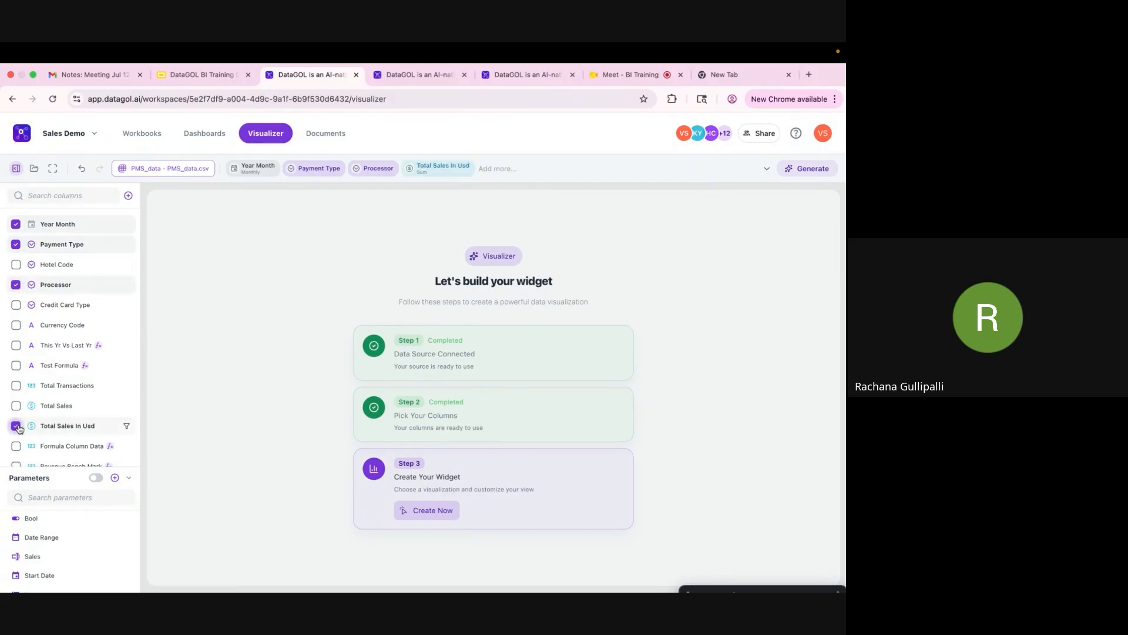
click(813, 175)
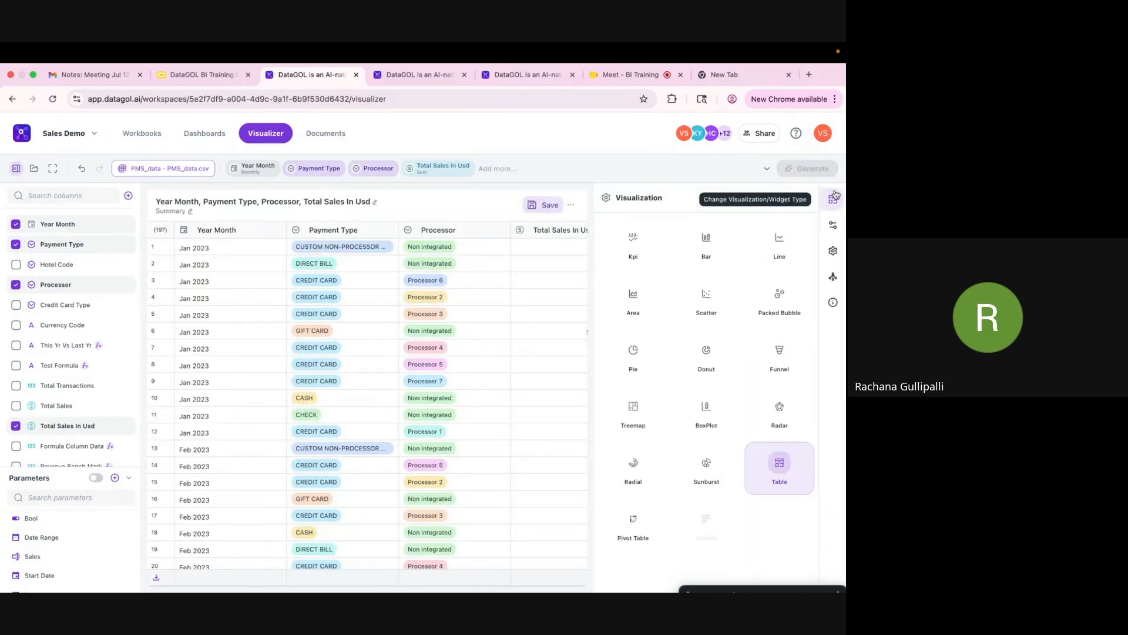
click(640, 518)
Configure the pivot table with Year Month as rows and Payment Type and Processor as columns, and apply the layout
click(832, 229)
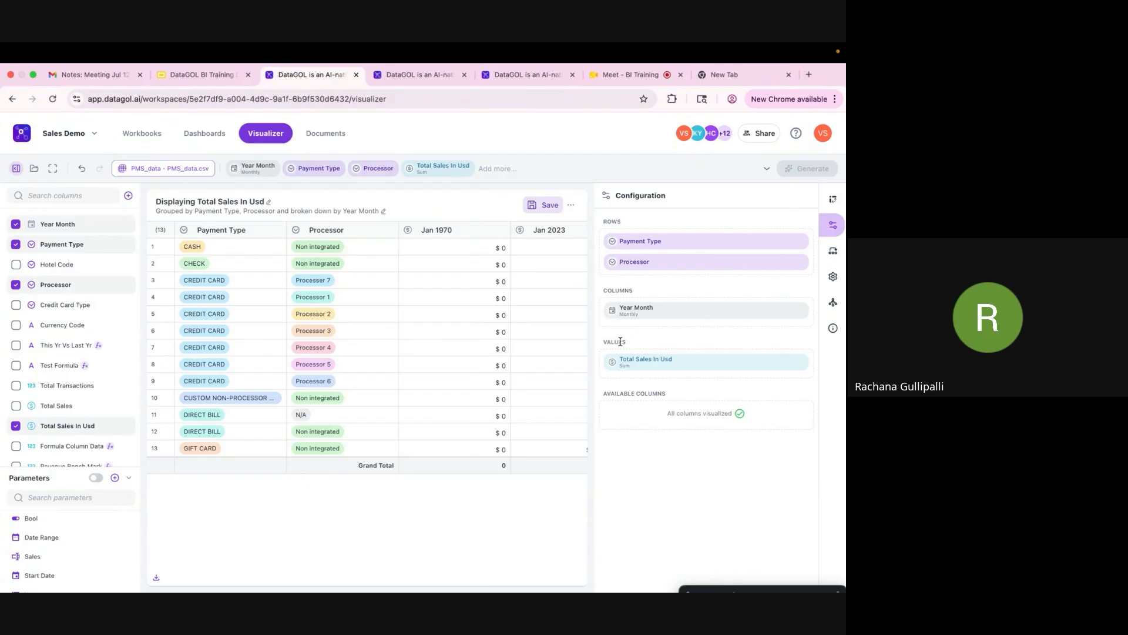
mouse_move(650, 309)
mouse_down()
mouse_move(651, 233)
mouse_move(655, 333)
mouse_move(653, 318)
mouse_up()
drag(645, 262, 641, 314)
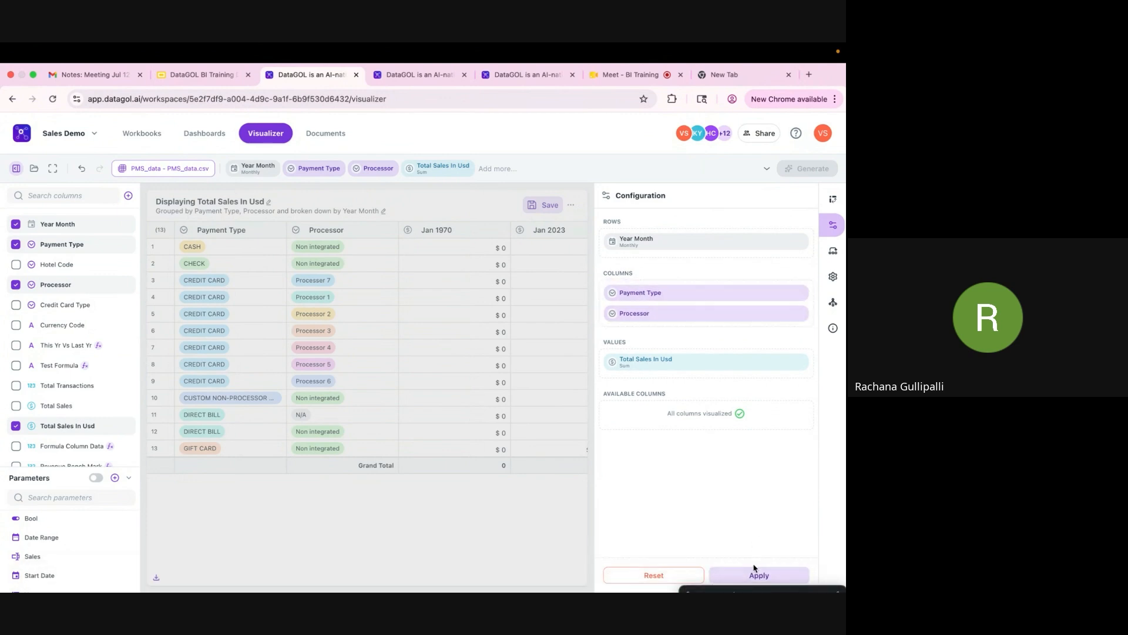
click(756, 573)
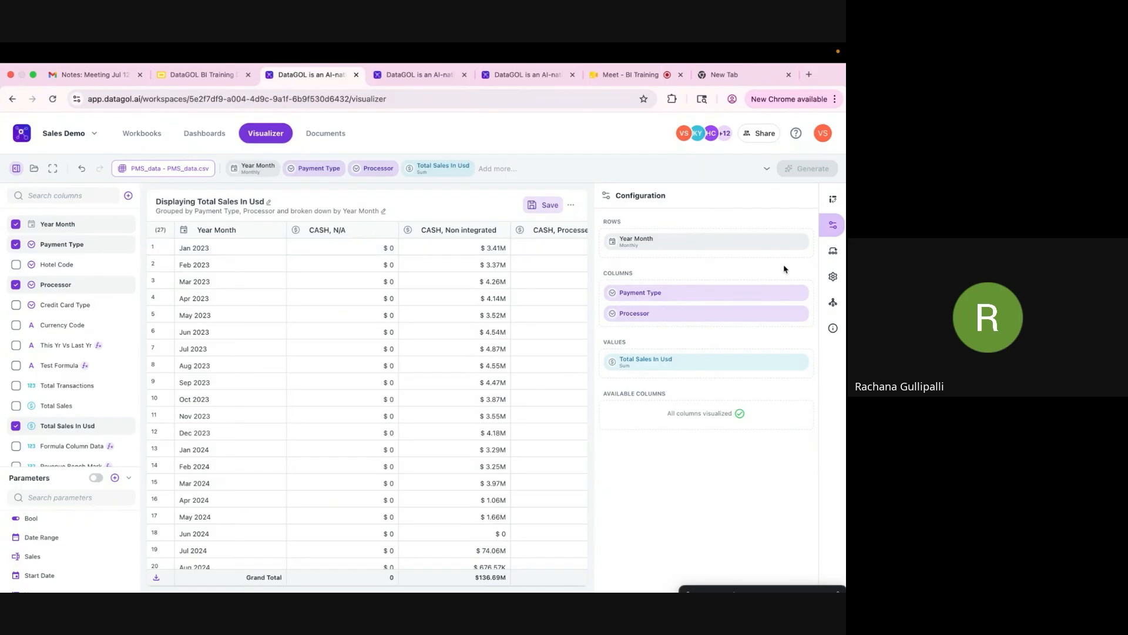
Change the pivot table's view type to Tree View and apply it
click(835, 282)
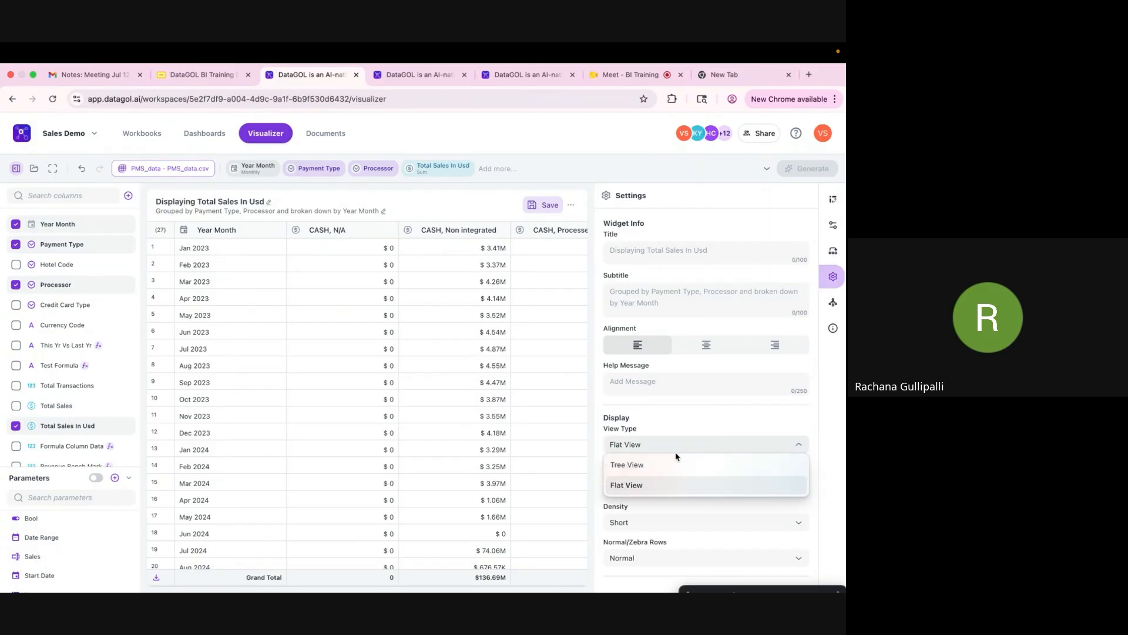
click(672, 467)
click(790, 576)
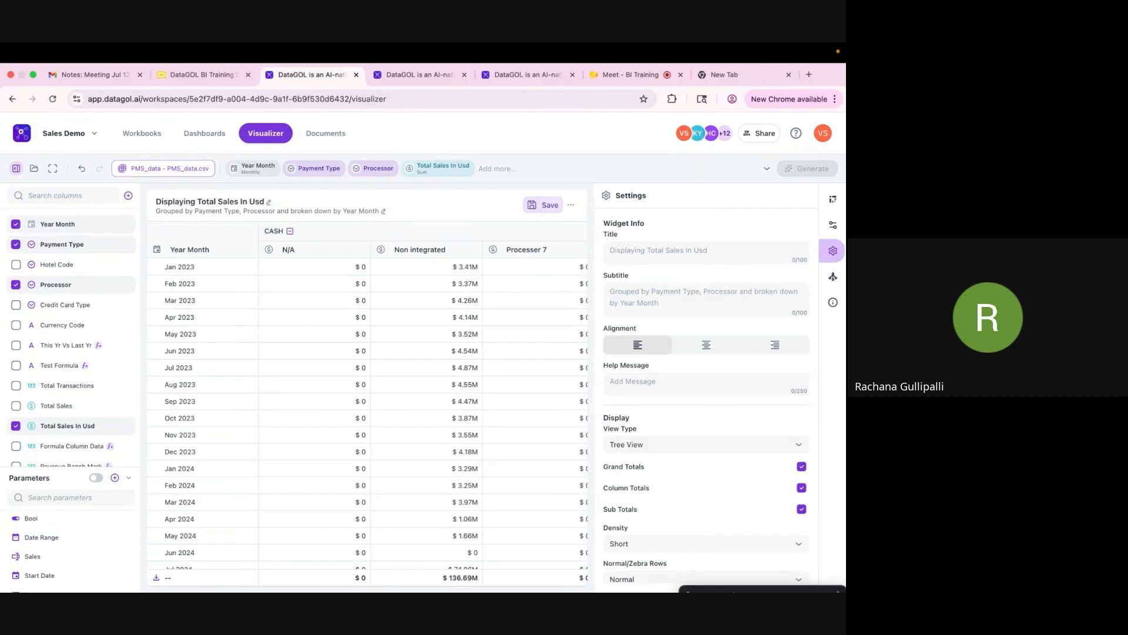
Review the row and column configuration and examine the processor columns grouped under each payment type in the pivot table
click(833, 224)
click(269, 231)
double_click(271, 231)
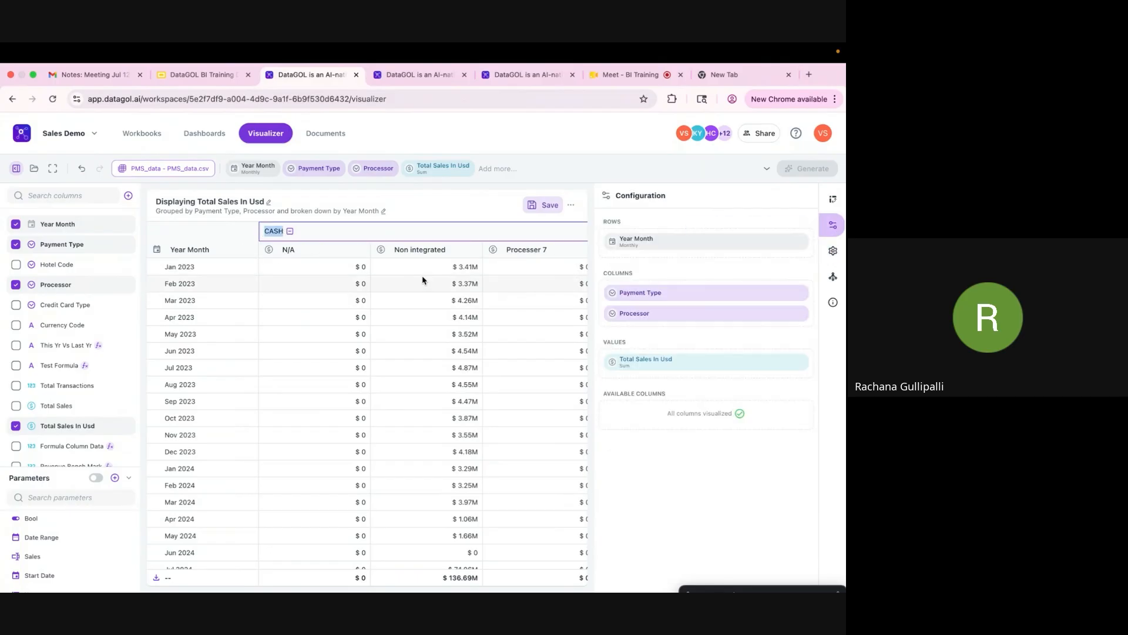
scroll(422, 281, right, 10)
scroll(423, 280, right, 5)
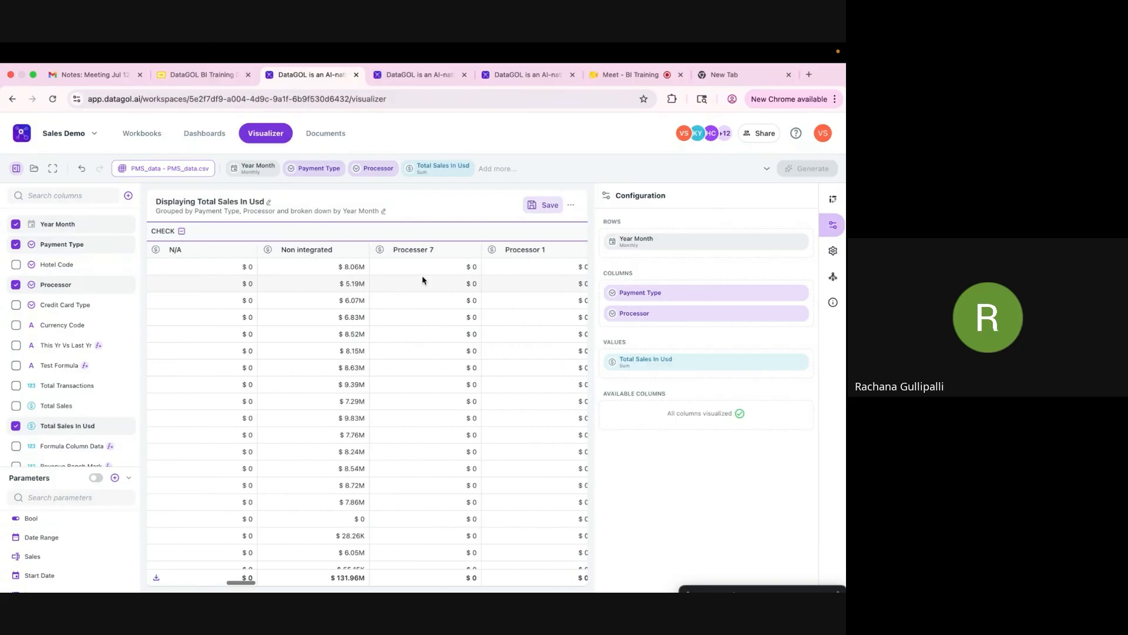
scroll(286, 323, right, 10)
scroll(287, 323, left, 10)
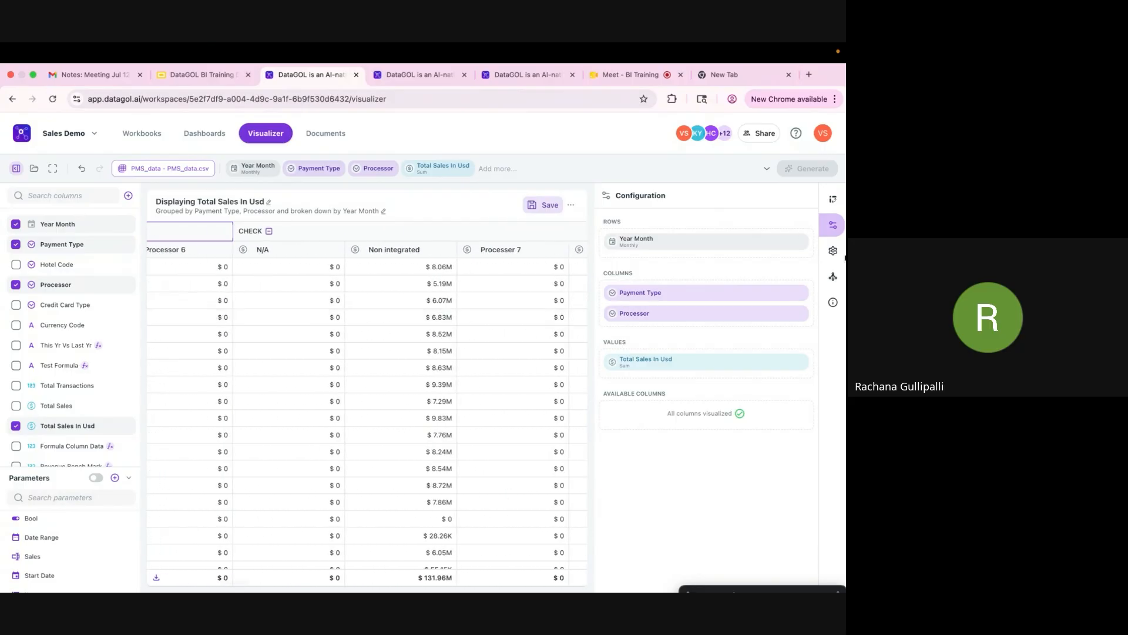
Examine the formatting options for Total Sales In Usd and the pivot table's display, totals, heatmap and number settings
click(740, 369)
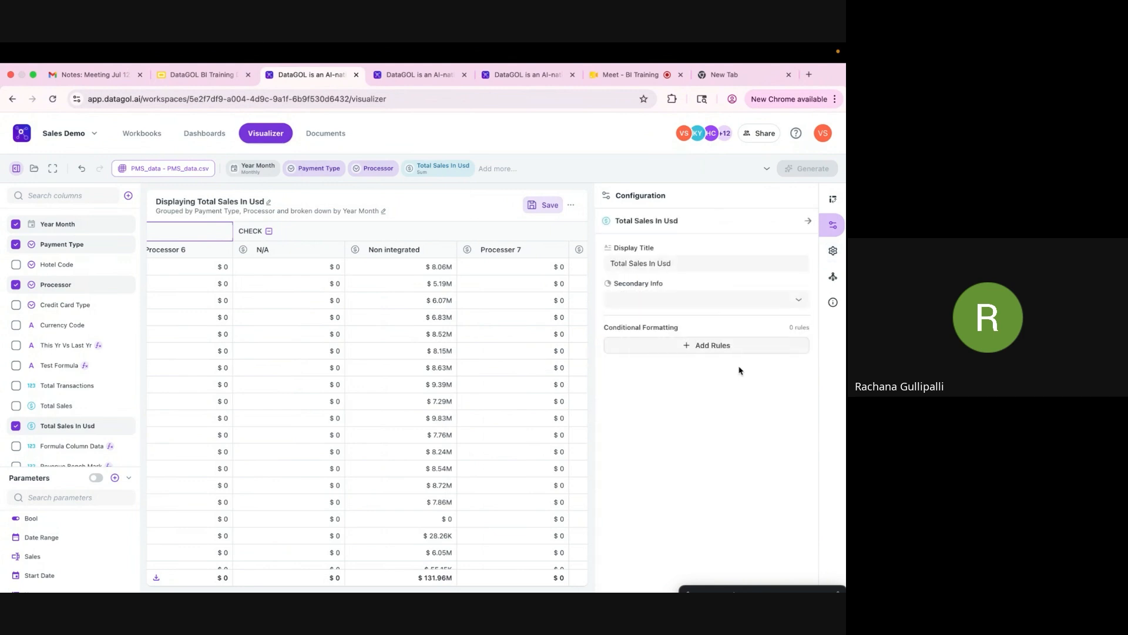
click(833, 250)
scroll(737, 424, down, 4)
scroll(738, 424, up, 2)
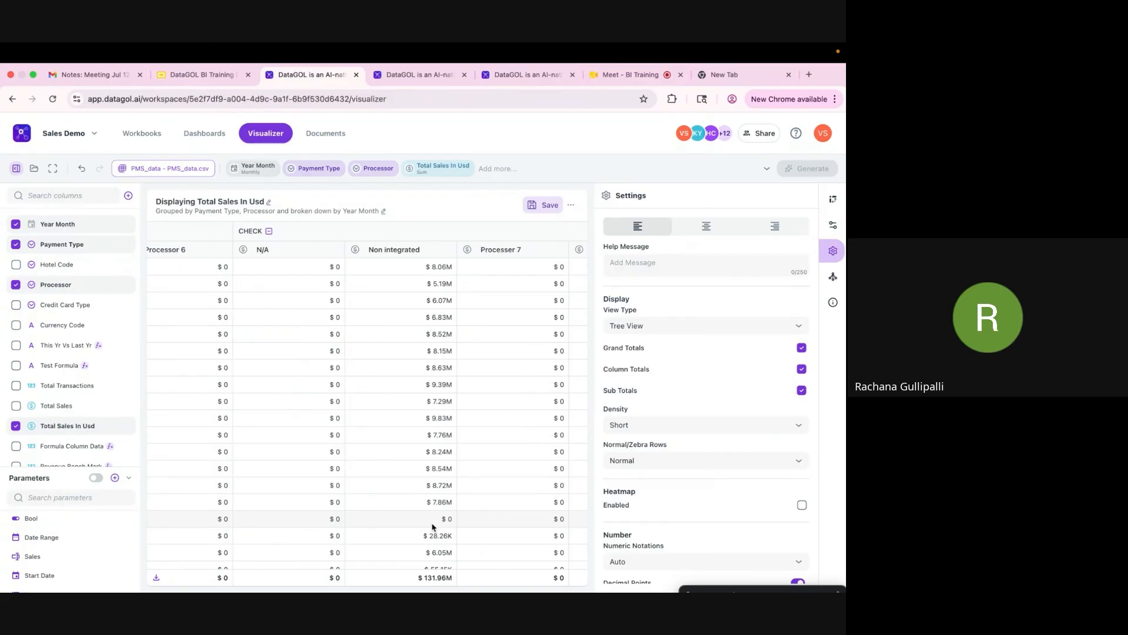
scroll(723, 485, down, 3)
scroll(722, 485, up, 5)
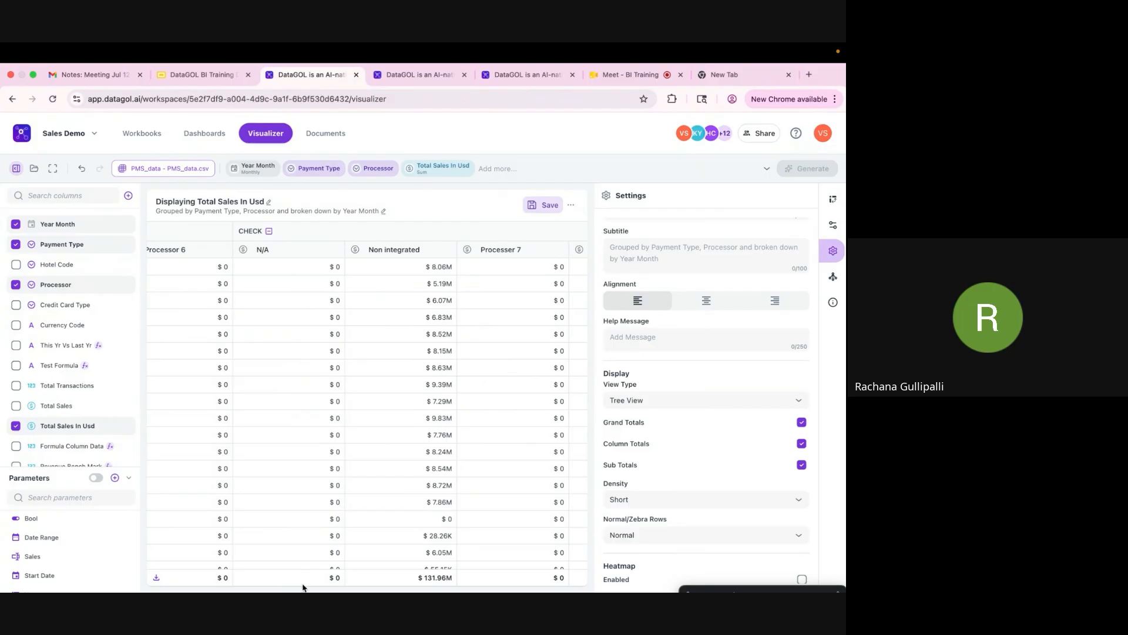
scroll(373, 542, left, 5)
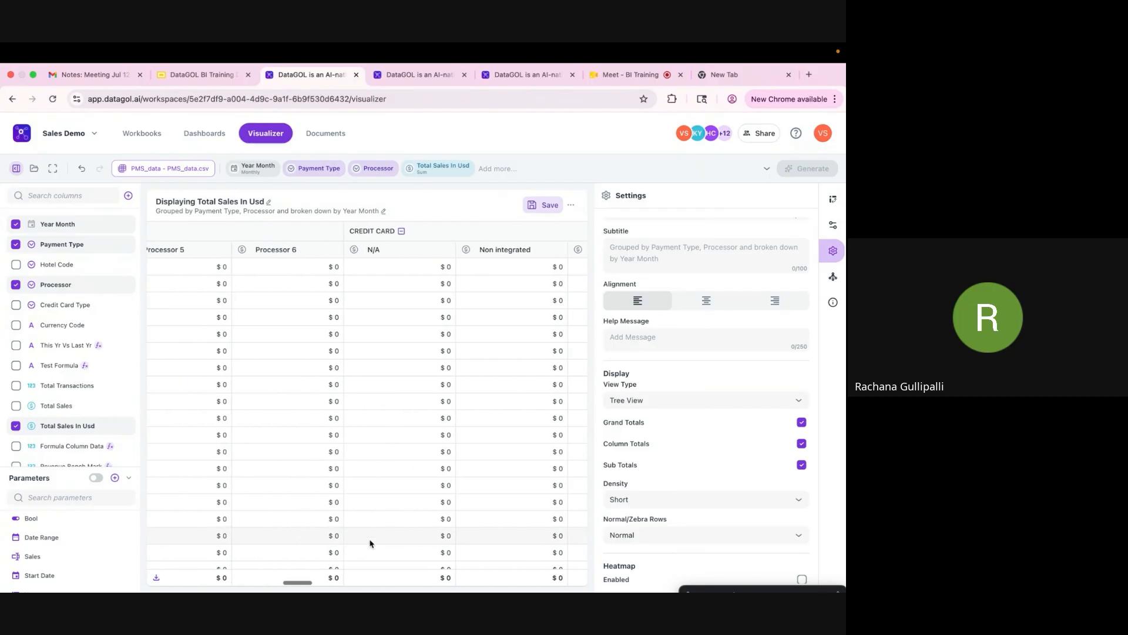
scroll(371, 540, right, 10)
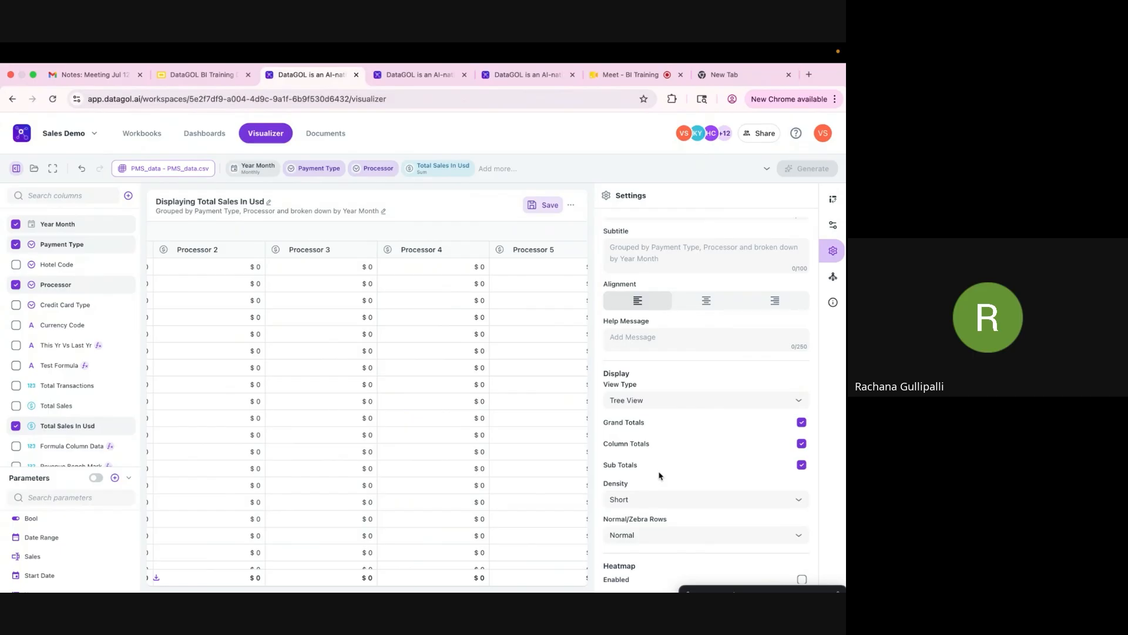
scroll(659, 475, down, 3)
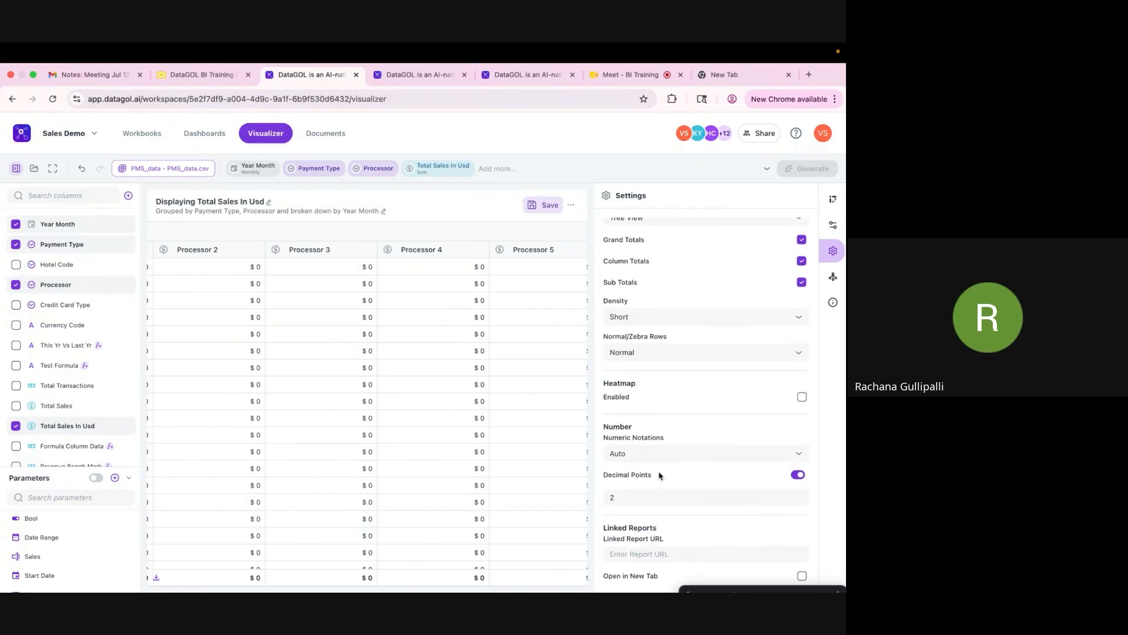
Pin the pivot table to the Demo July 12th dashboard page and start a new visualization
click(542, 204)
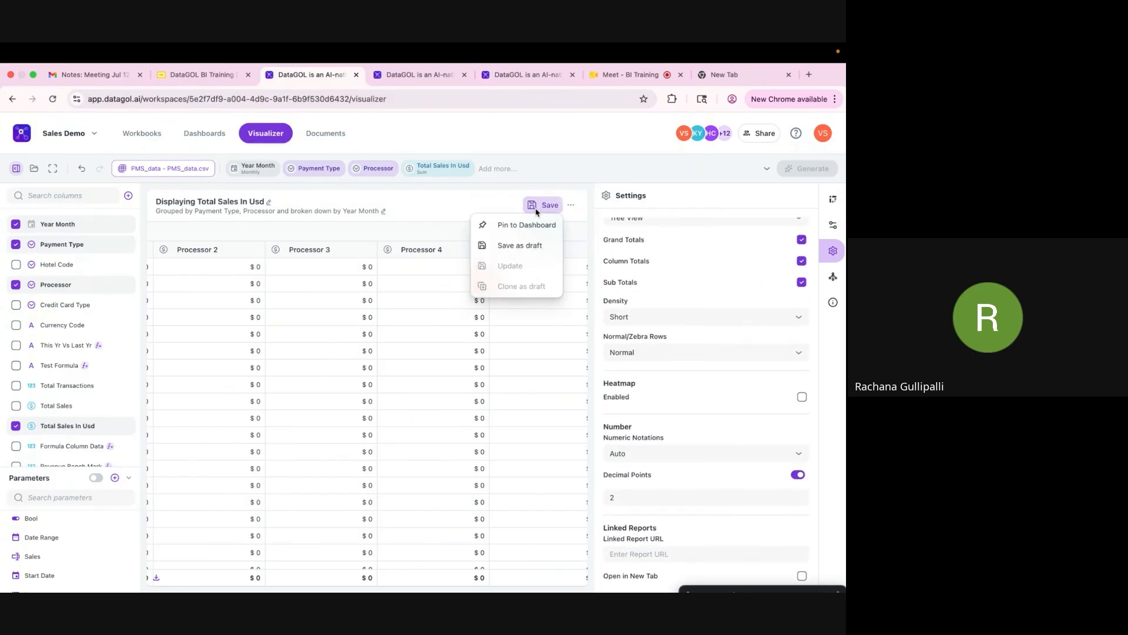
click(527, 225)
click(405, 429)
scroll(396, 550, down, 5)
scroll(396, 546, up, 1)
click(388, 539)
click(538, 469)
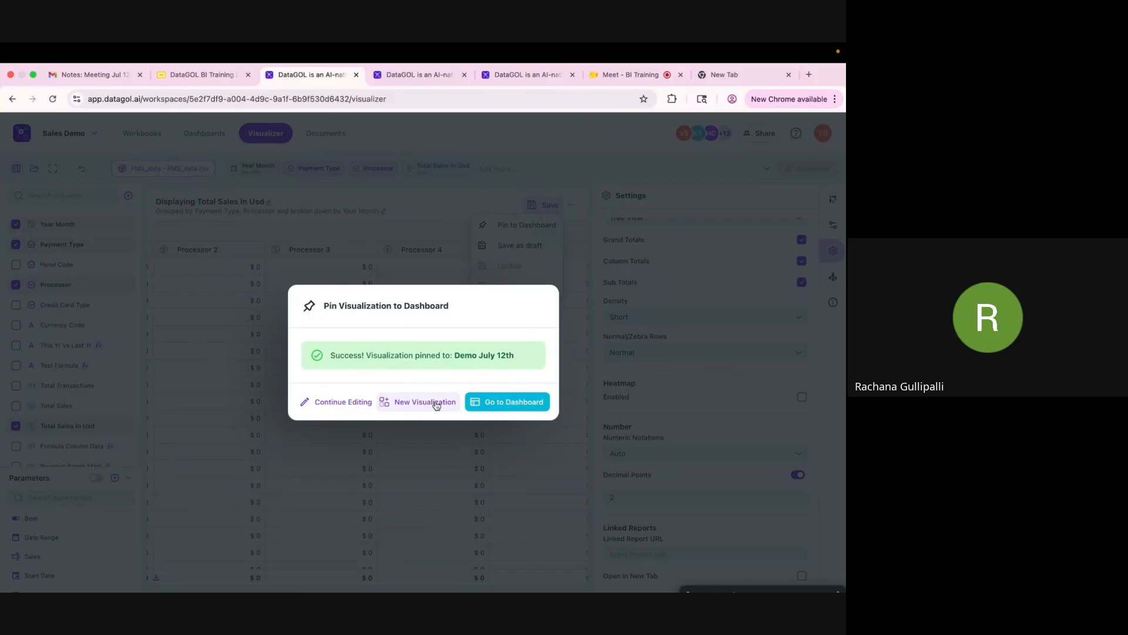
click(436, 405)
Switch to the Hierarchy workbook and examine the ParentID, DocumentName and DocumentID of the North America row
click(420, 72)
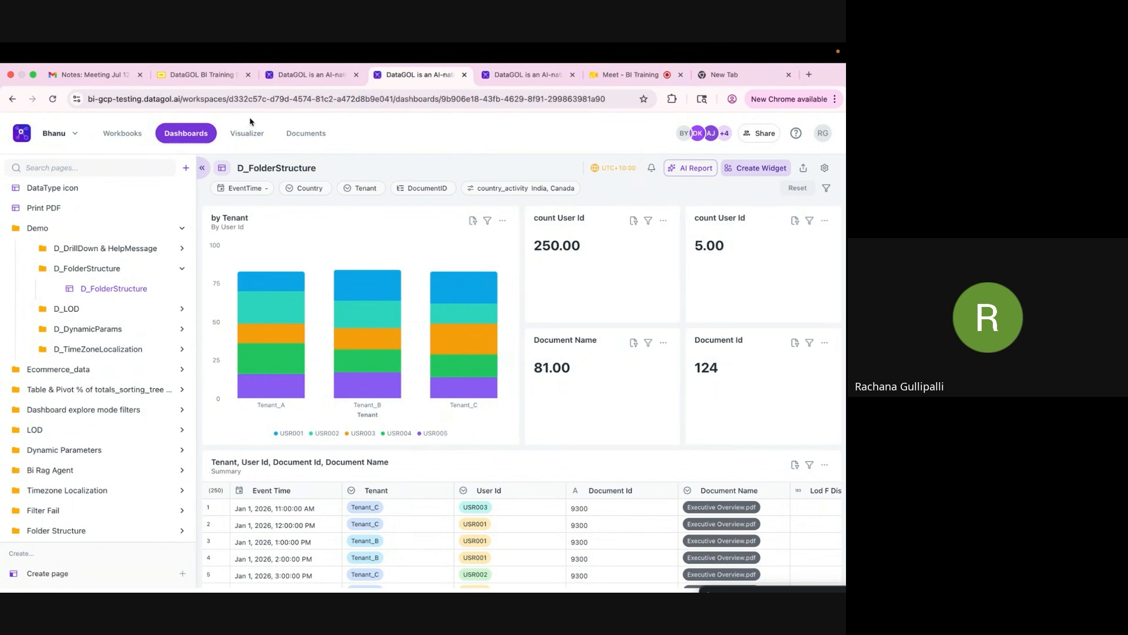
click(504, 75)
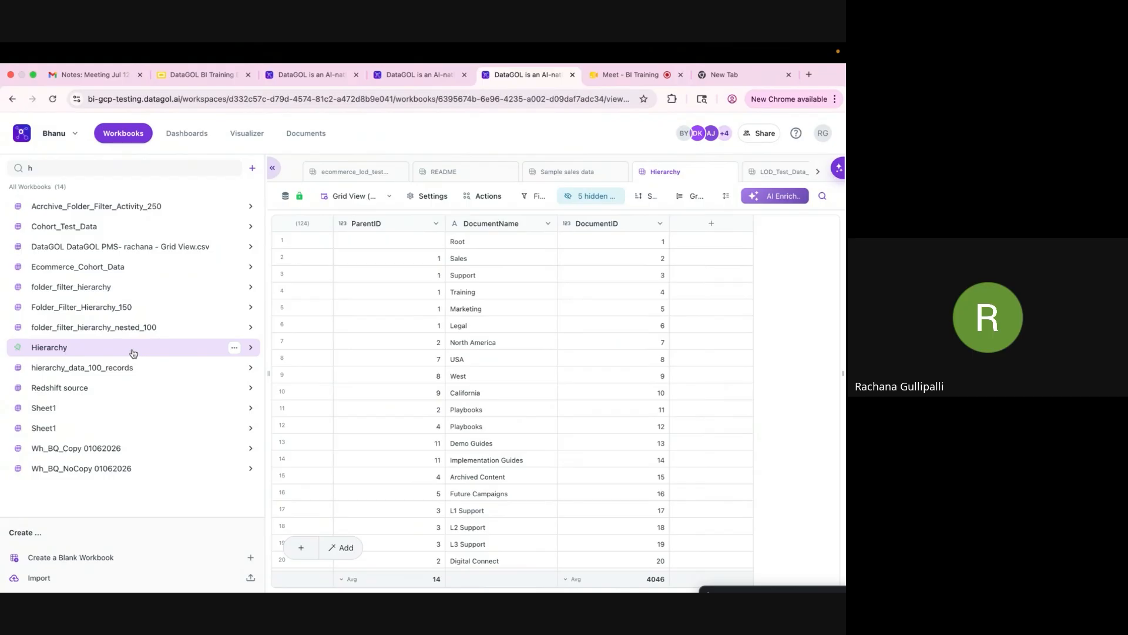
click(389, 346)
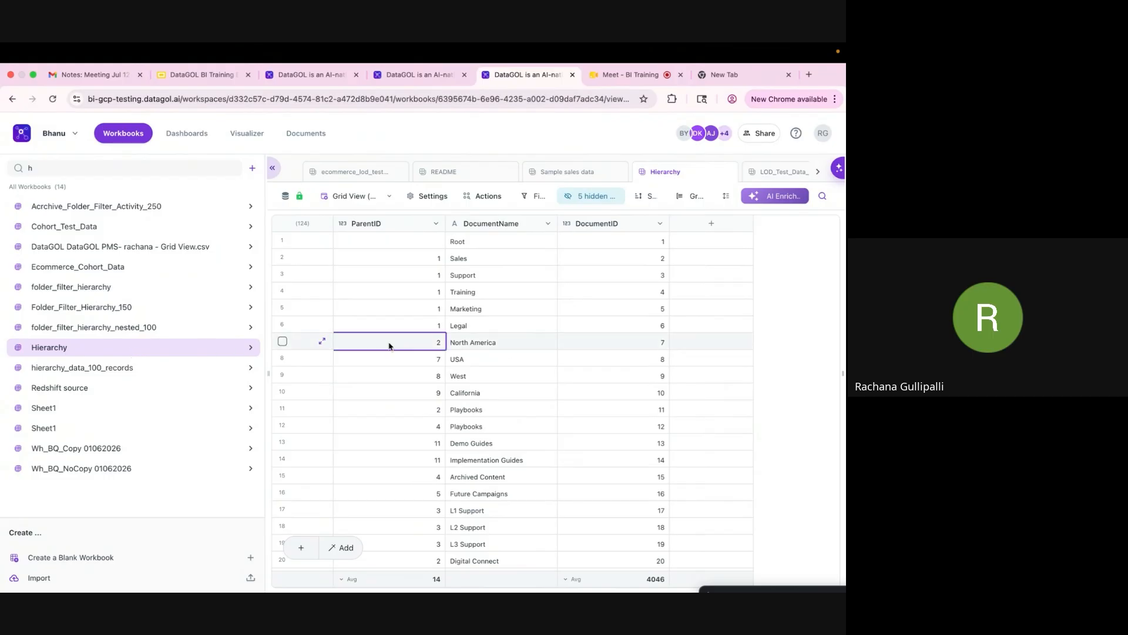
click(501, 345)
click(611, 344)
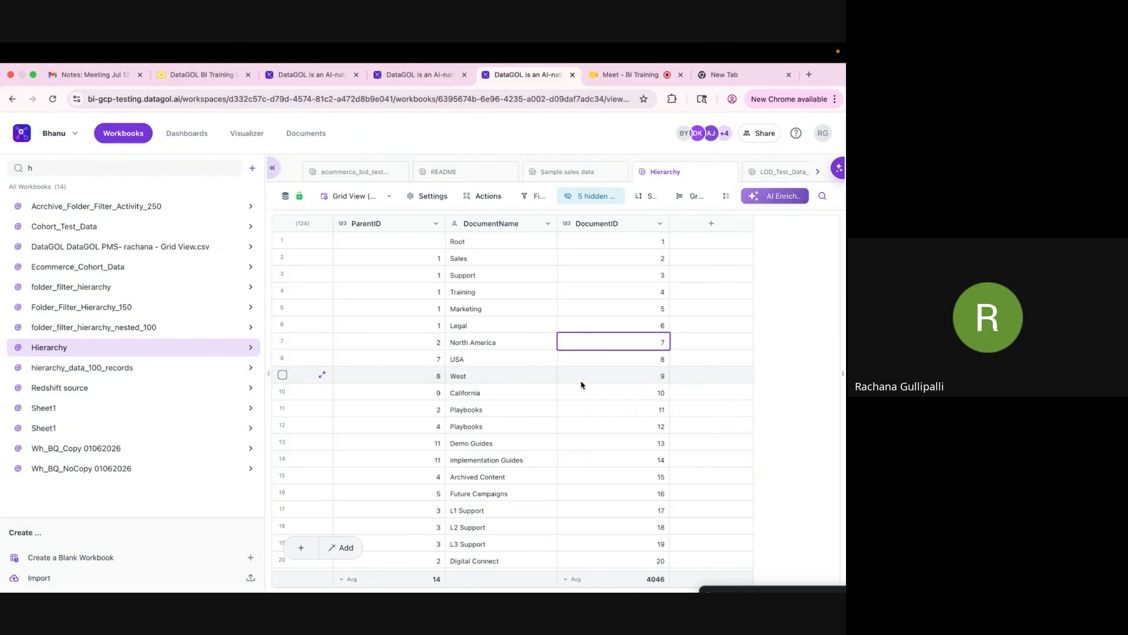
Compare the ParentID, DocumentName and DocumentID values in the Training and Legal rows of the Hierarchy workbook
click(361, 307)
click(505, 293)
click(583, 297)
click(415, 298)
click(578, 297)
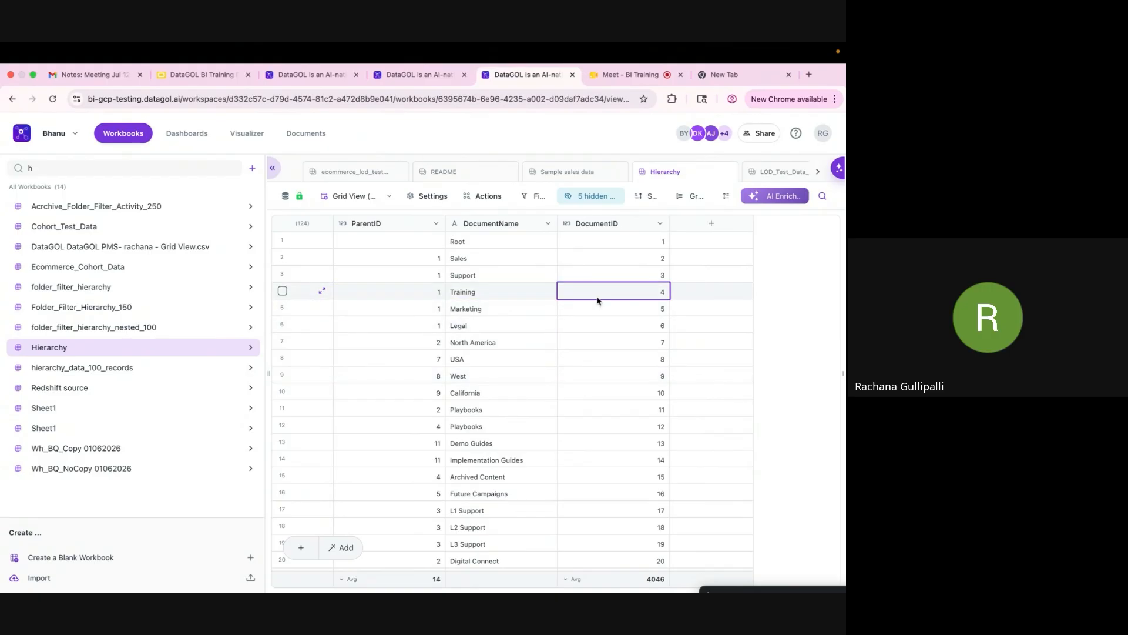
click(390, 331)
click(532, 327)
click(601, 329)
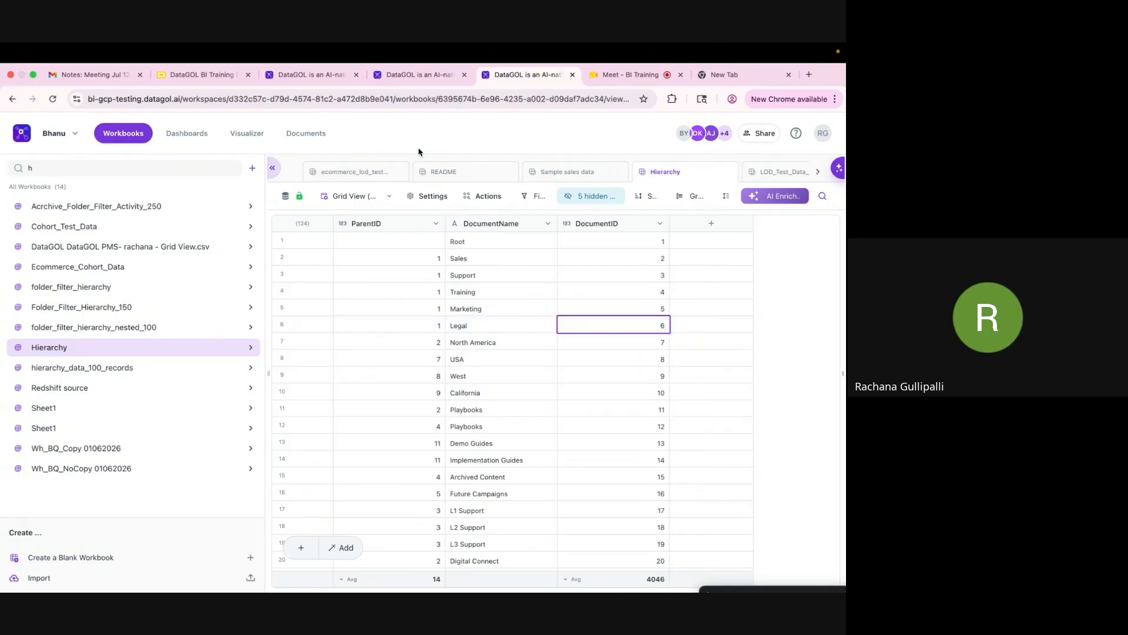
Return to the D_FolderStructure dashboard and open the DocumentID page filter's configuration
click(434, 77)
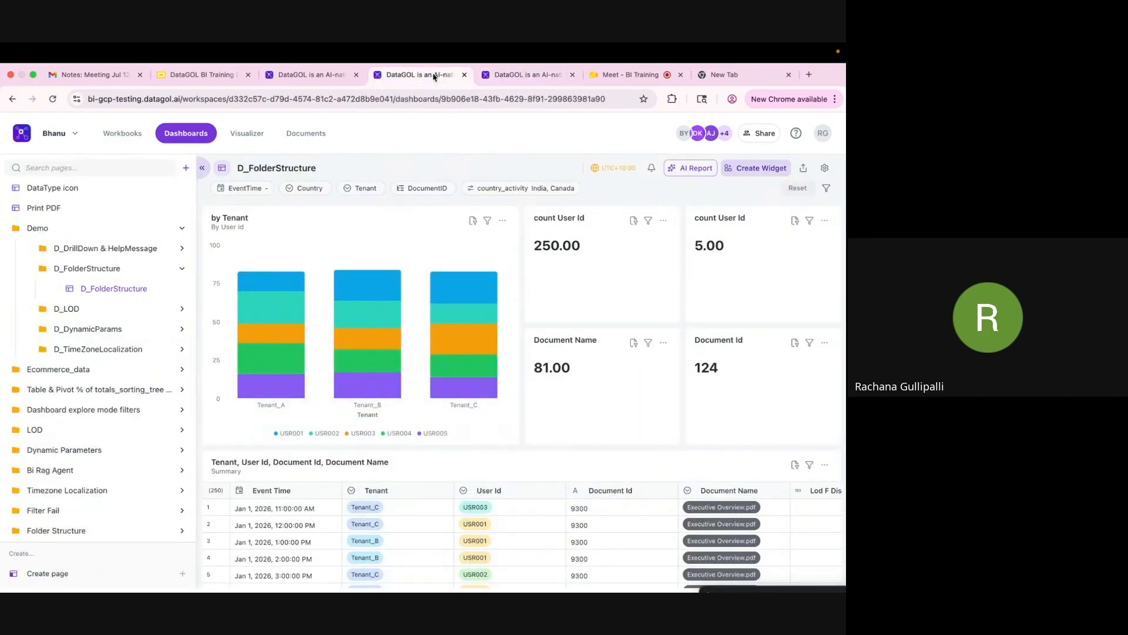
click(825, 168)
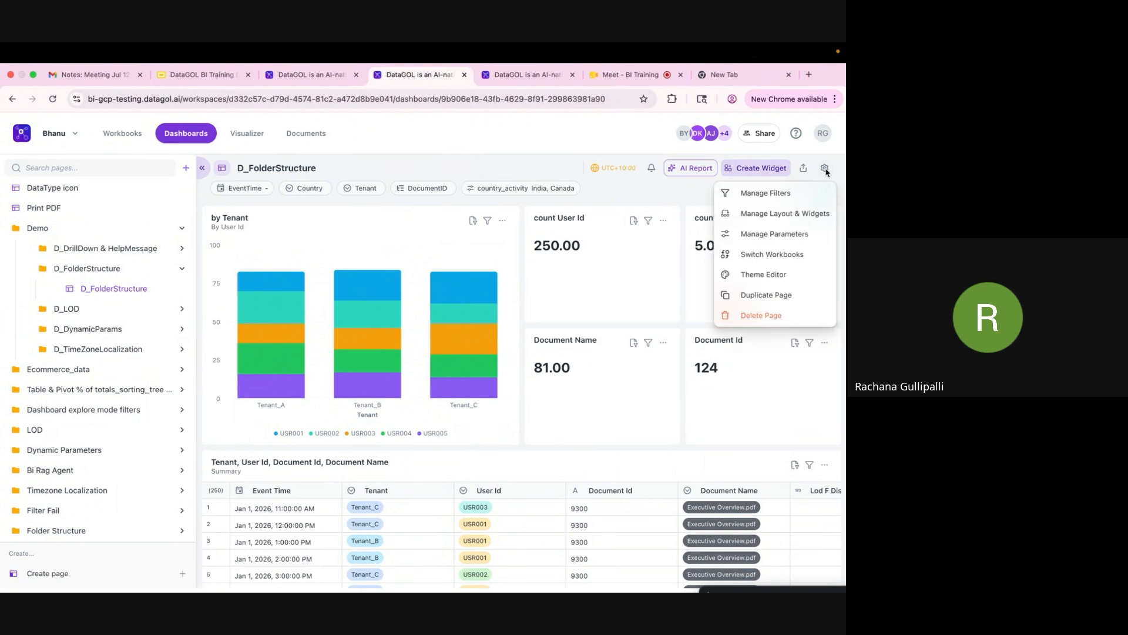
click(777, 195)
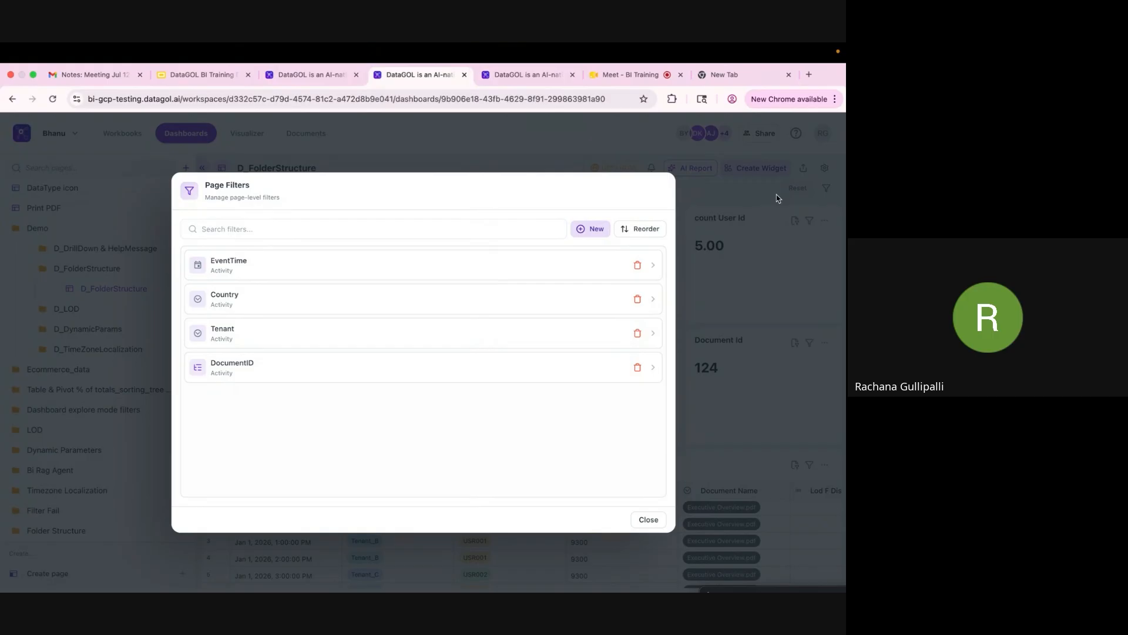
click(438, 369)
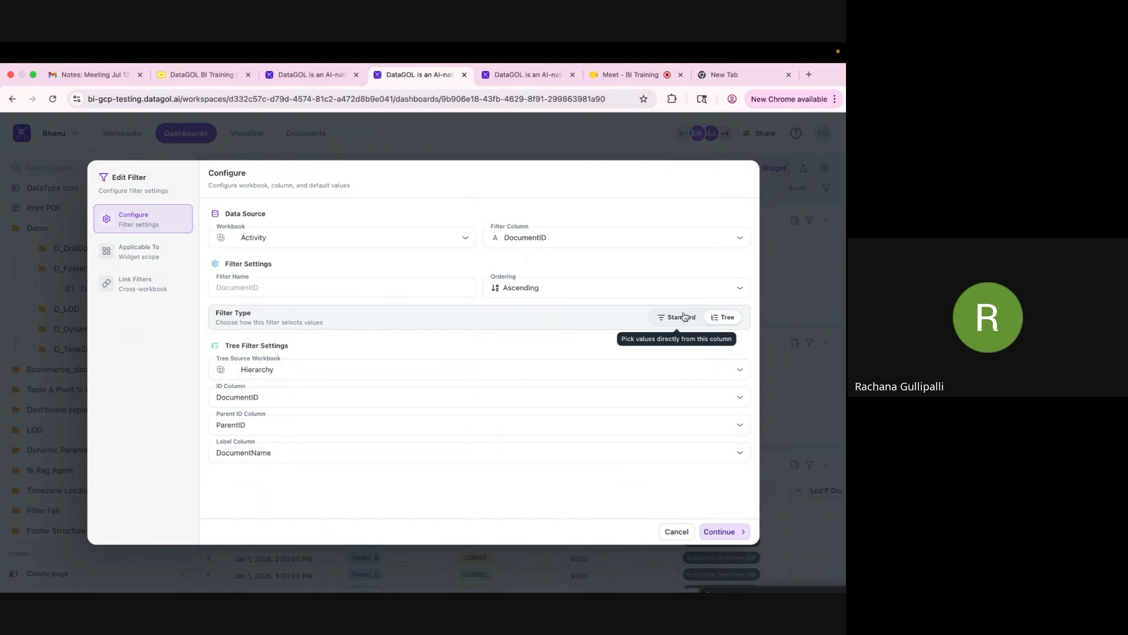
drag(228, 262, 283, 262)
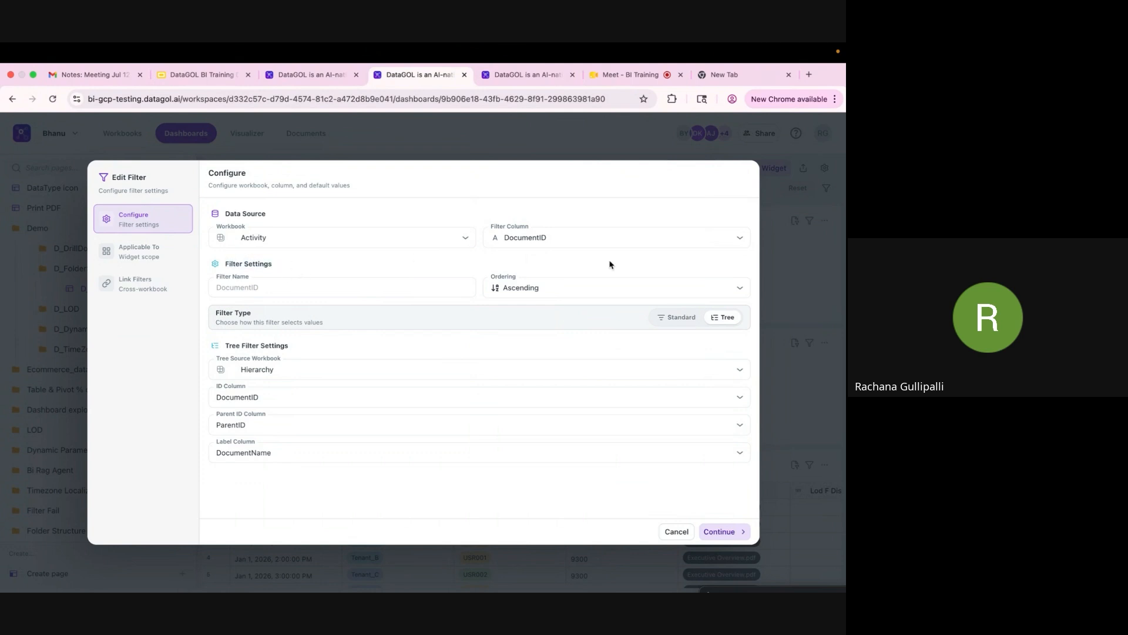
Switch the DocumentID filter type to Standard and back to Tree, and choose Hierarchy as the tree source workbook
click(676, 318)
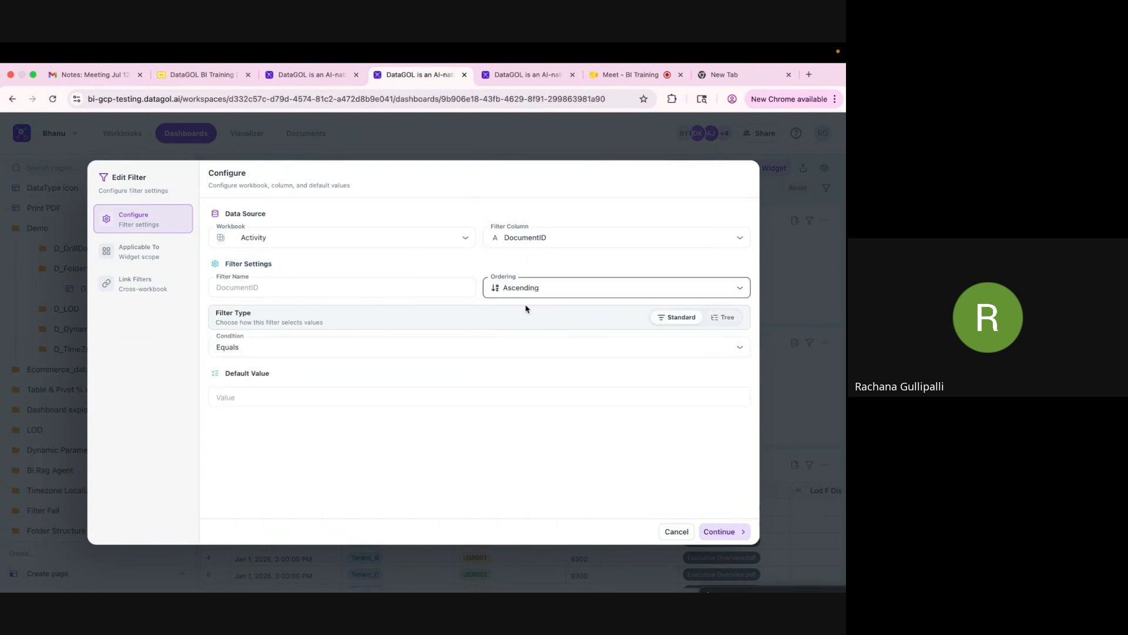
click(726, 320)
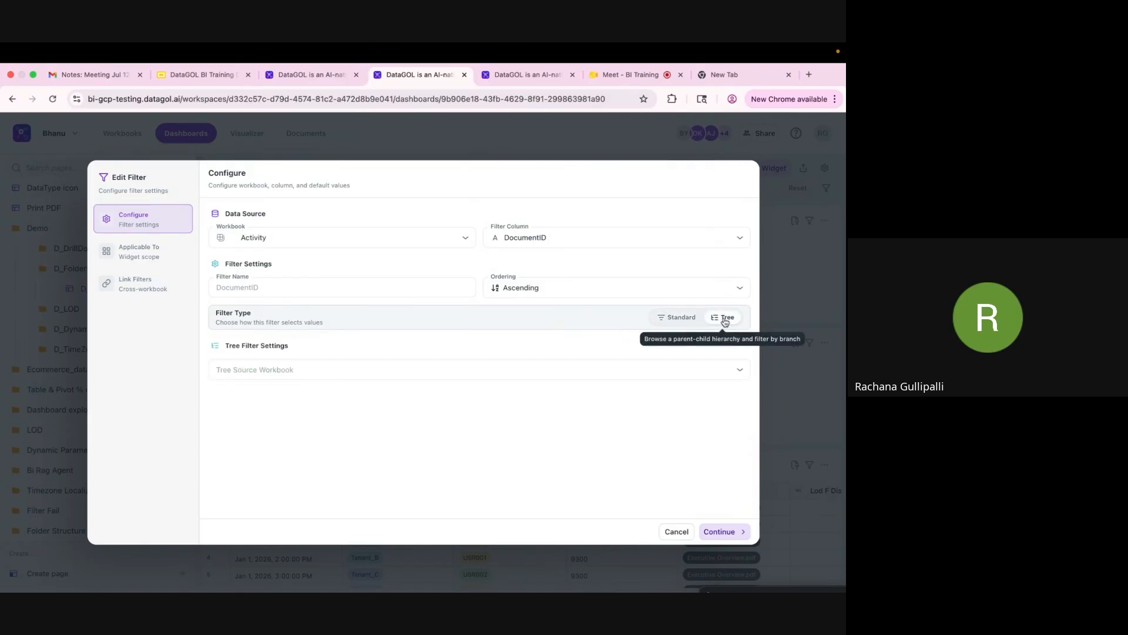
click(397, 378)
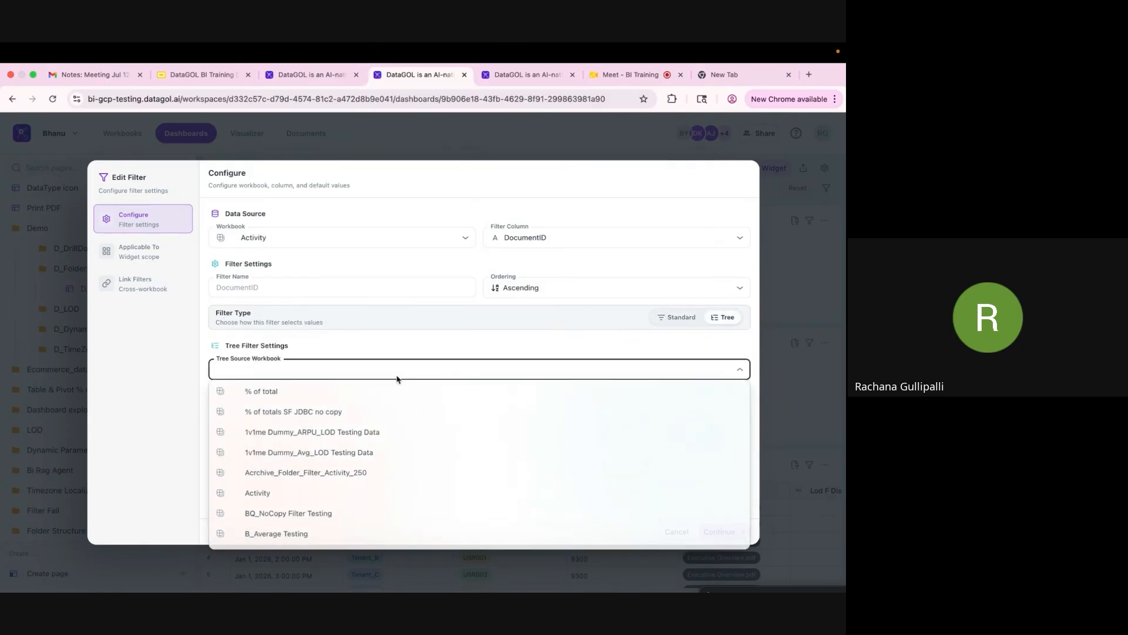
scroll(397, 388, down, 8)
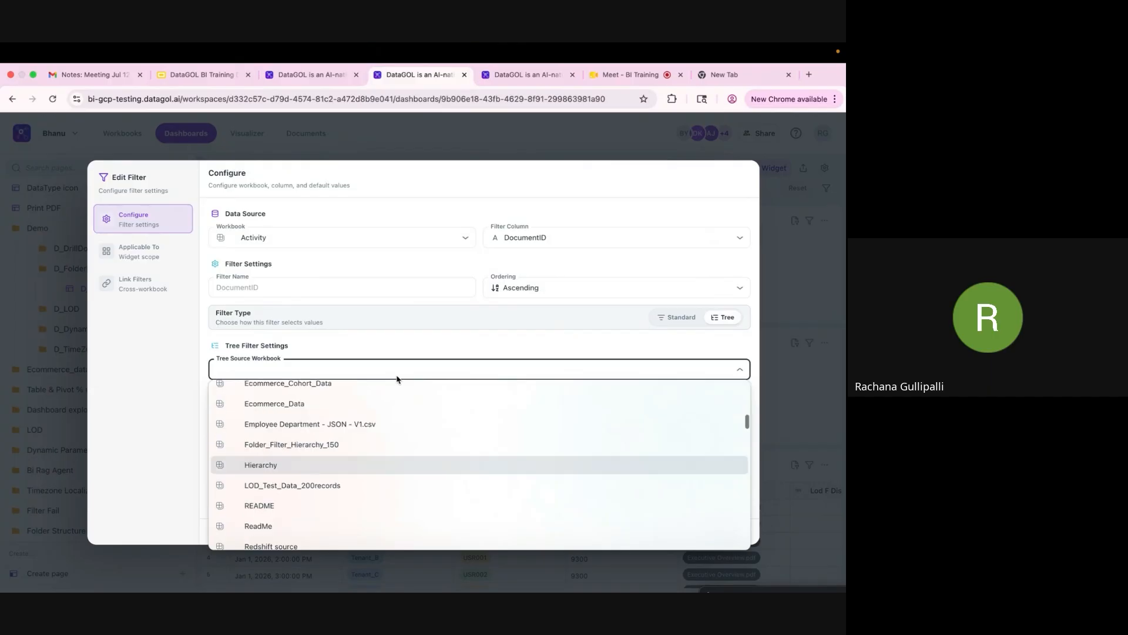
click(358, 464)
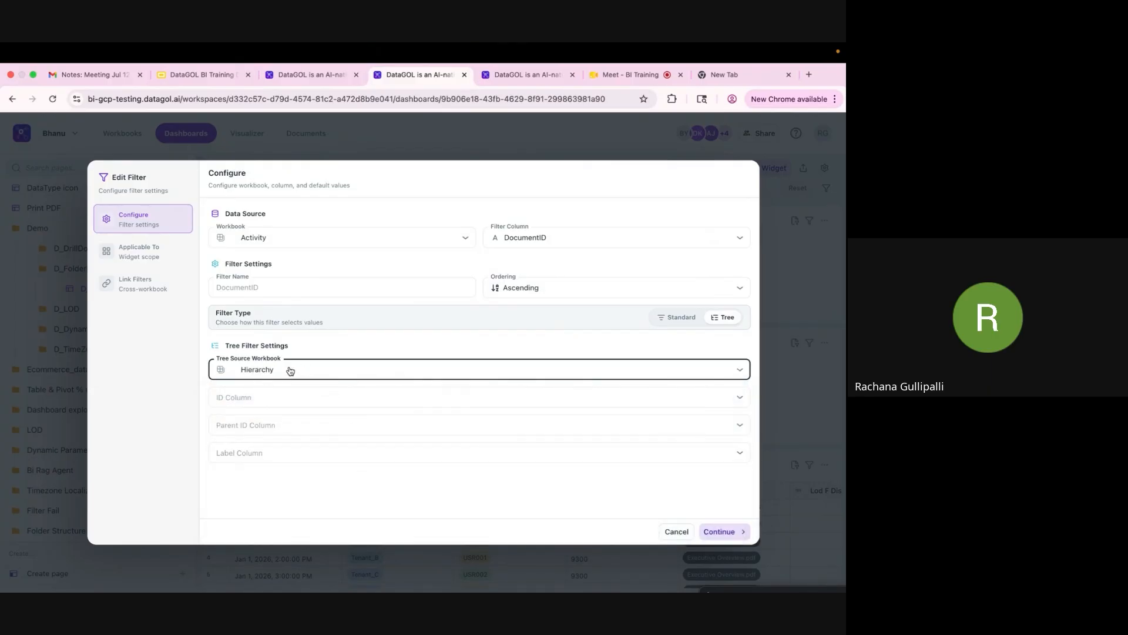
Map the tree filter's ID column to DocumentID, parent ID column to ParentID and label column to DocumentName, and discard the configuration
click(311, 399)
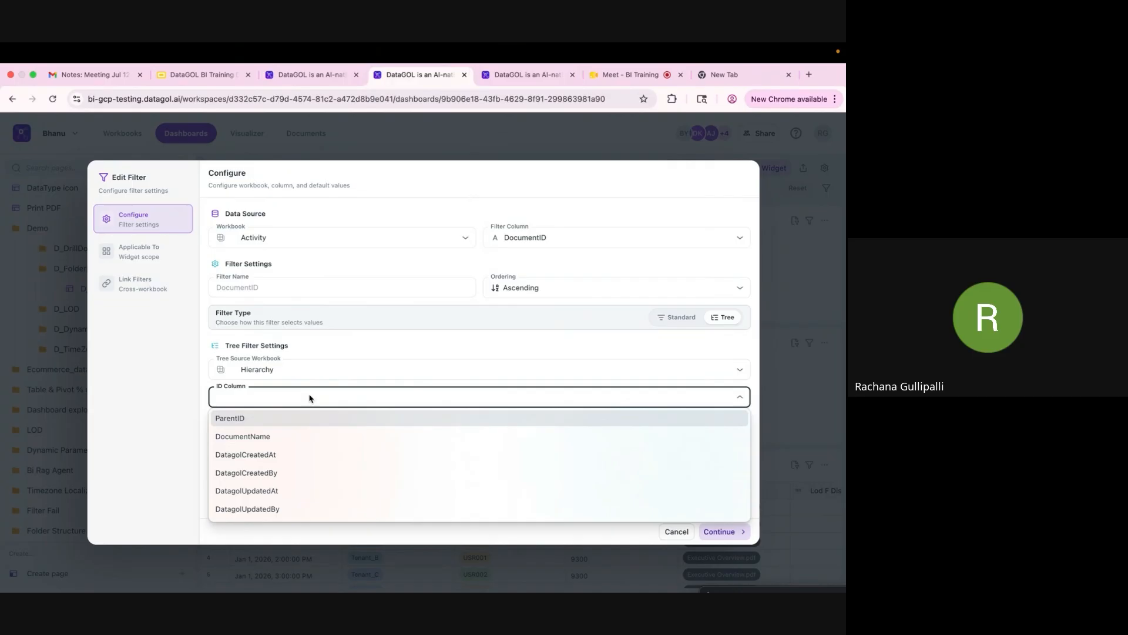
scroll(306, 418, down, 2)
click(279, 511)
click(262, 429)
click(262, 446)
click(272, 454)
click(276, 492)
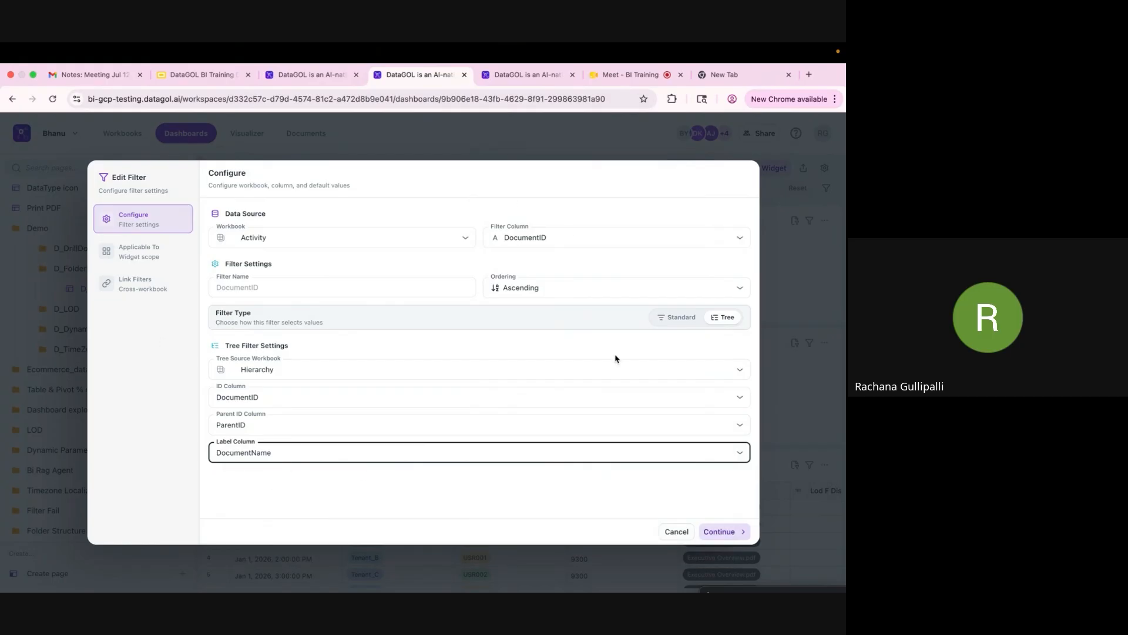
click(676, 532)
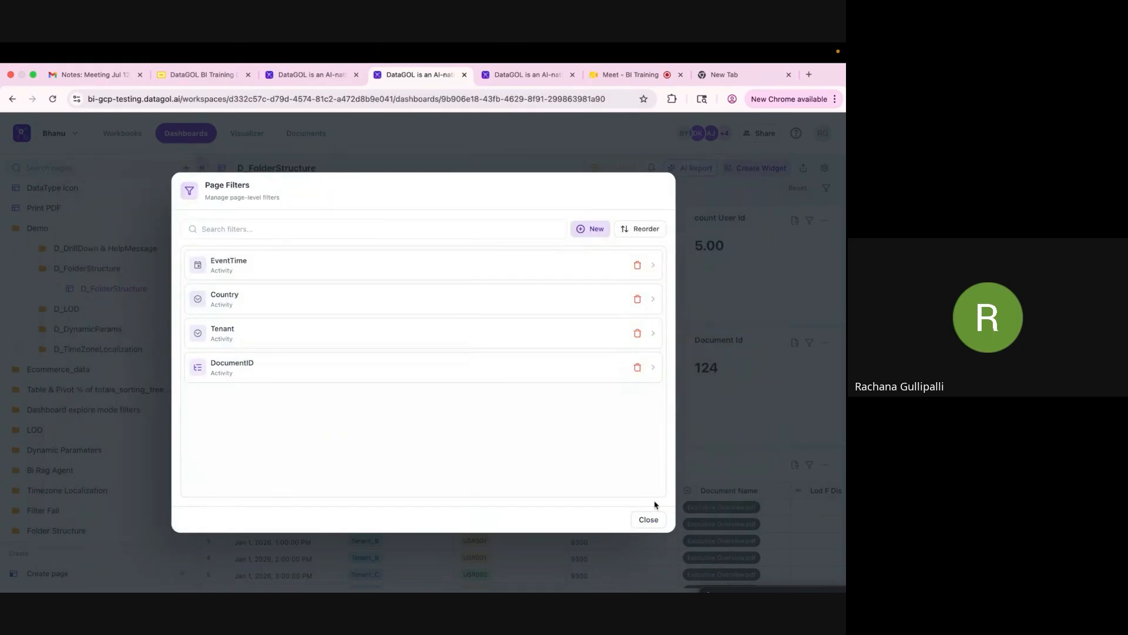
click(649, 520)
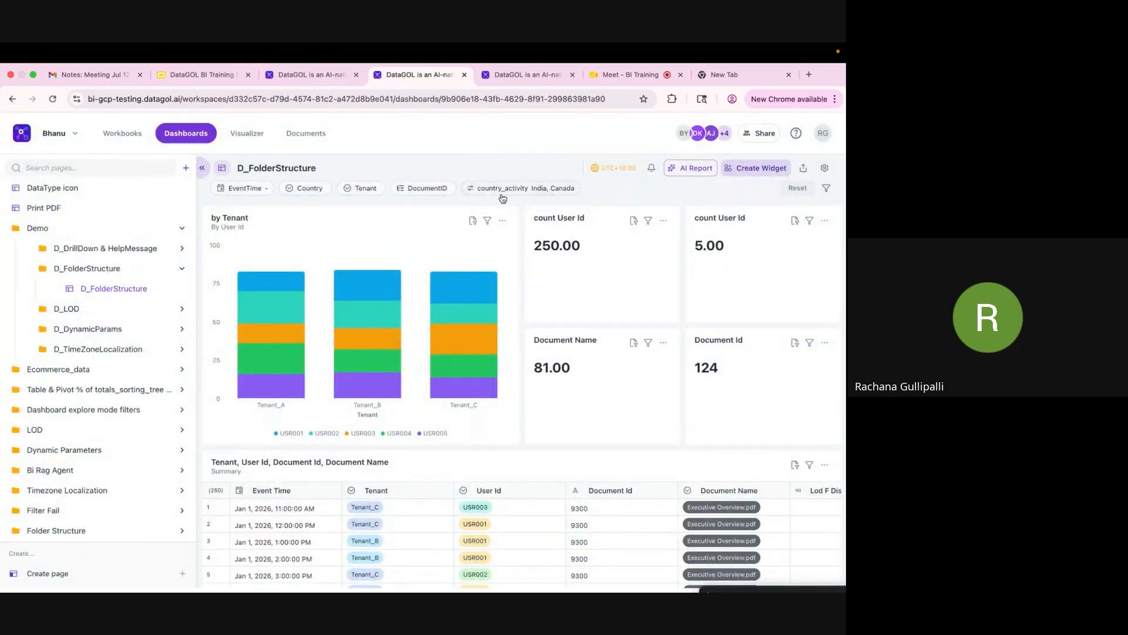
Browse the DocumentID filter's hierarchy under Root, looking into the Legal, Marketing and Sales folders
click(413, 188)
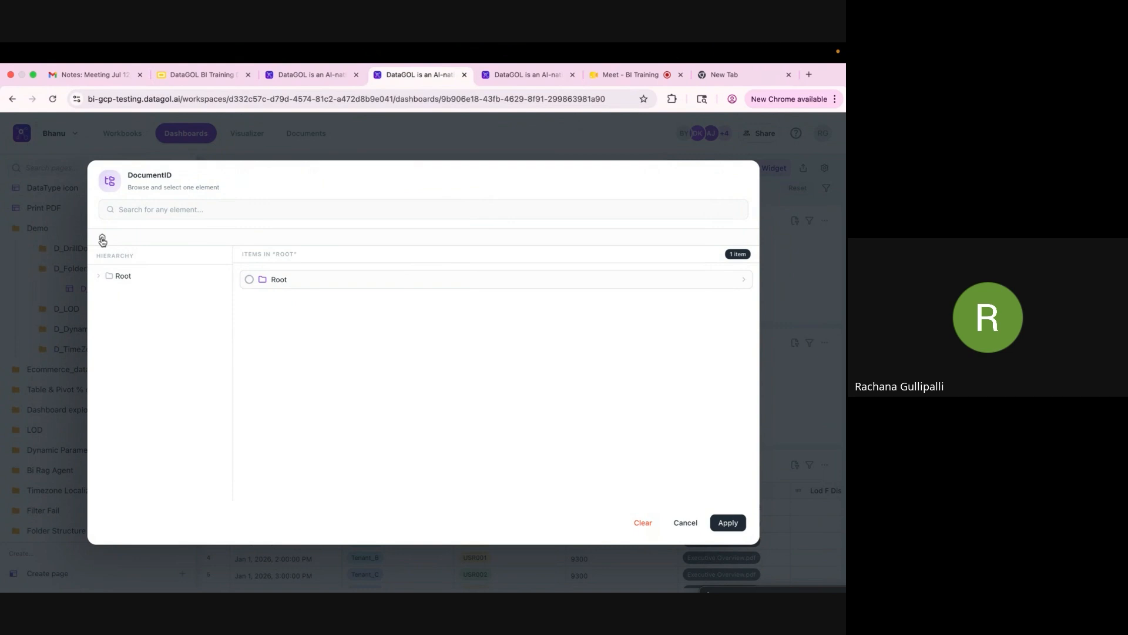
click(99, 277)
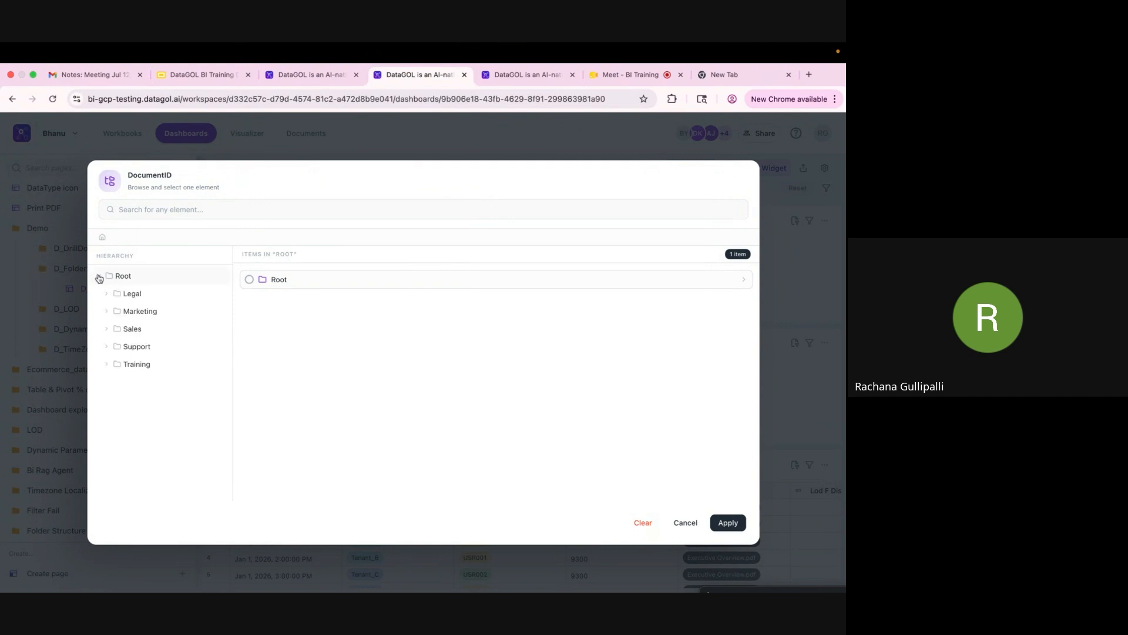
click(130, 293)
click(131, 319)
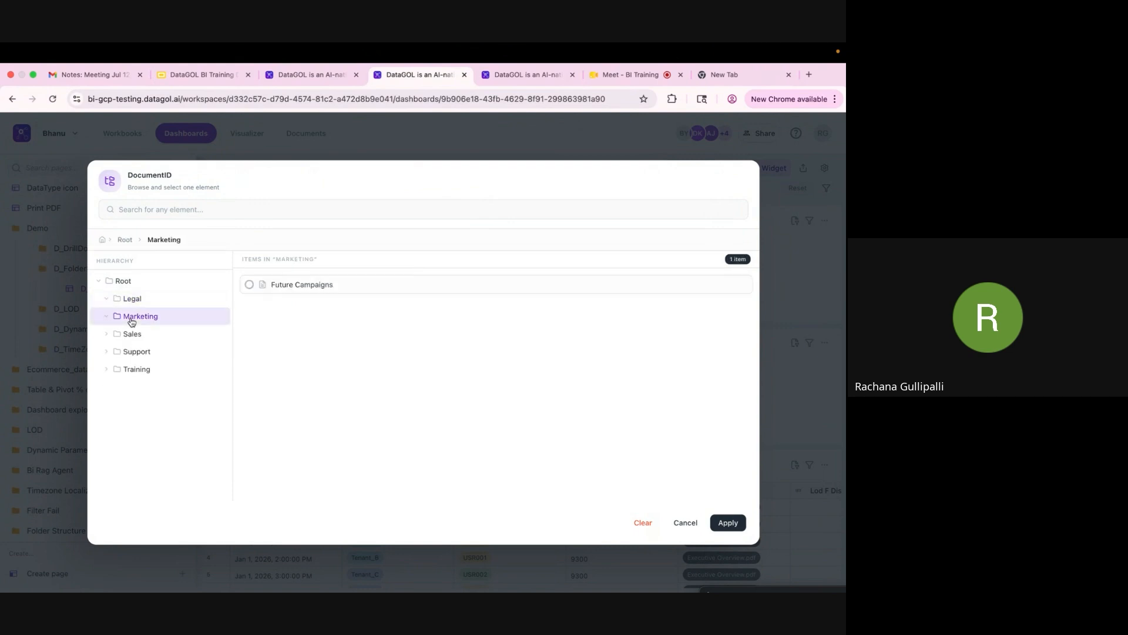
click(131, 333)
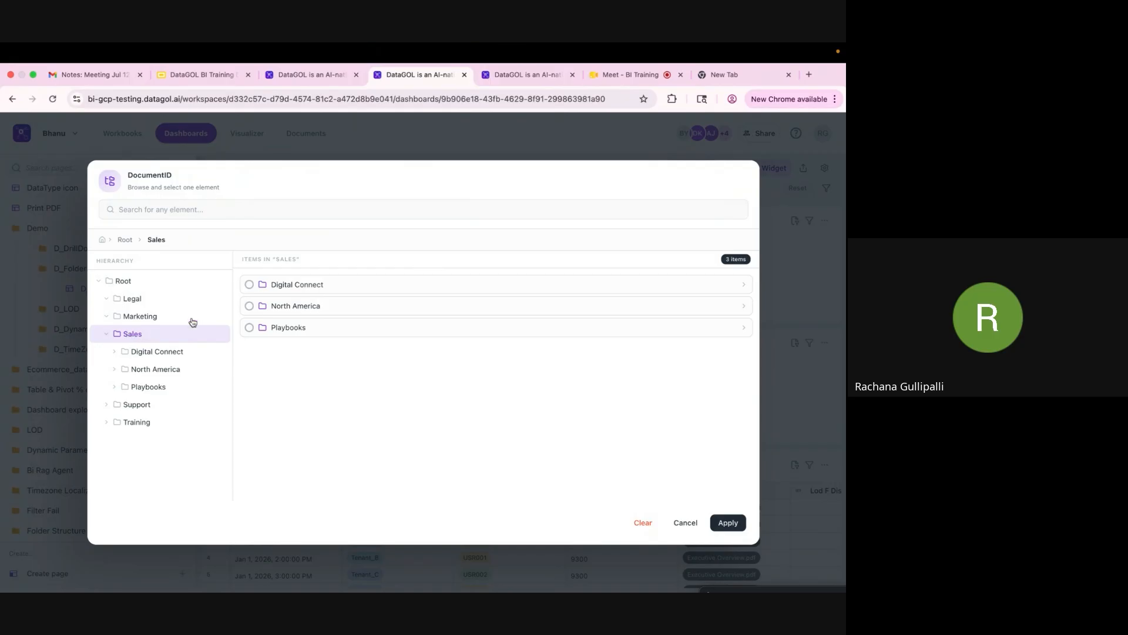
Drill down through North America, USA, West and California, and select Executive Overview.pdf as the DocumentID value
click(311, 305)
click(280, 285)
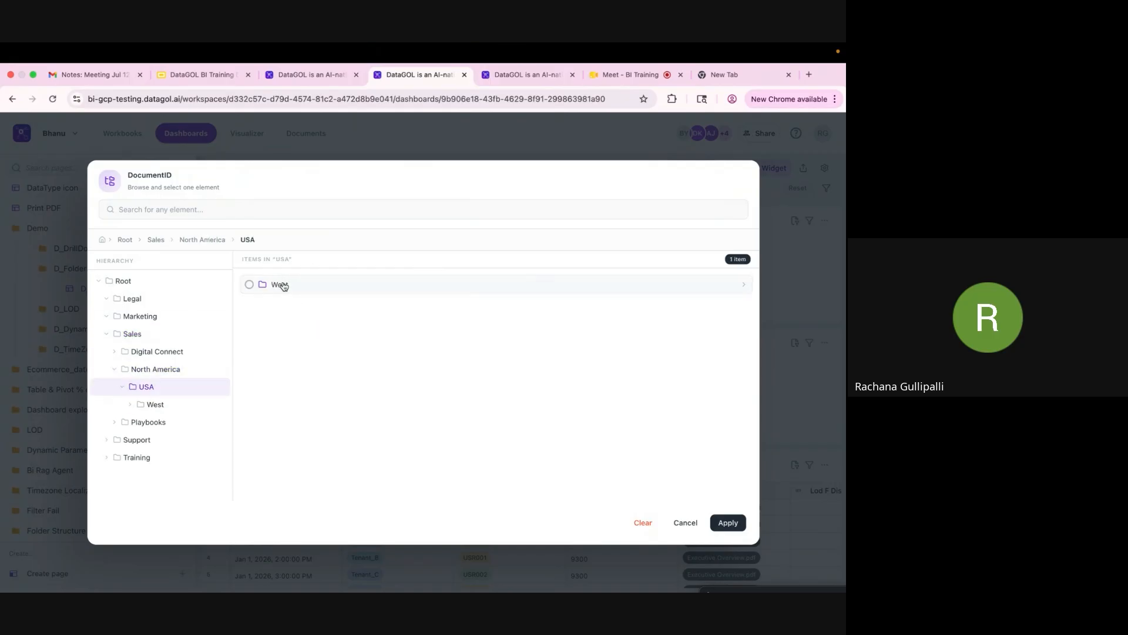
click(285, 286)
click(286, 286)
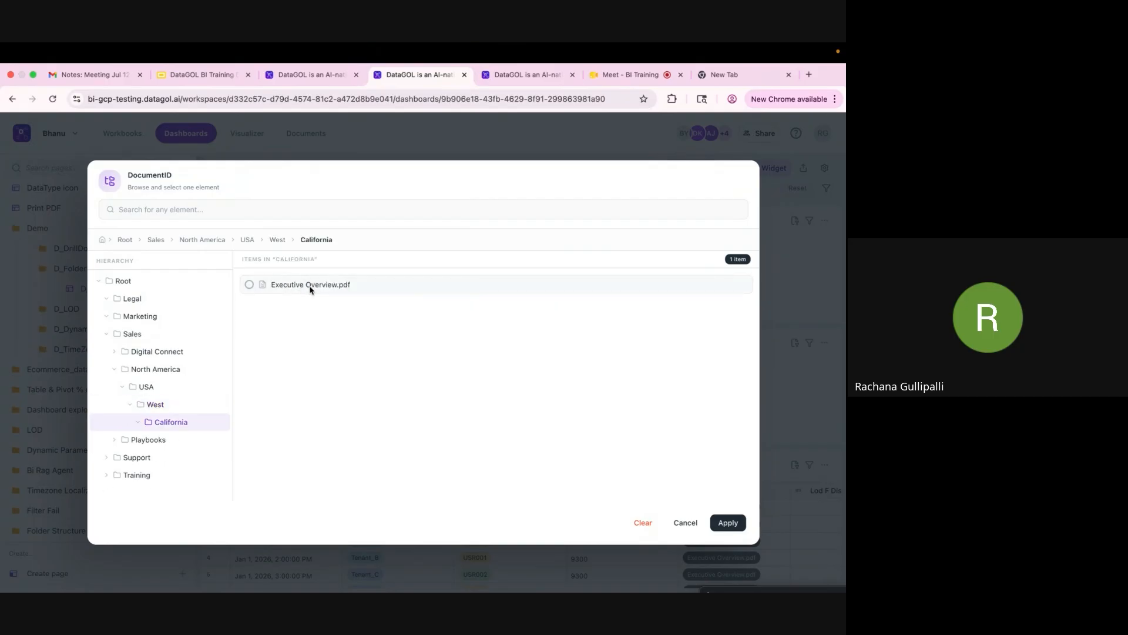
click(249, 286)
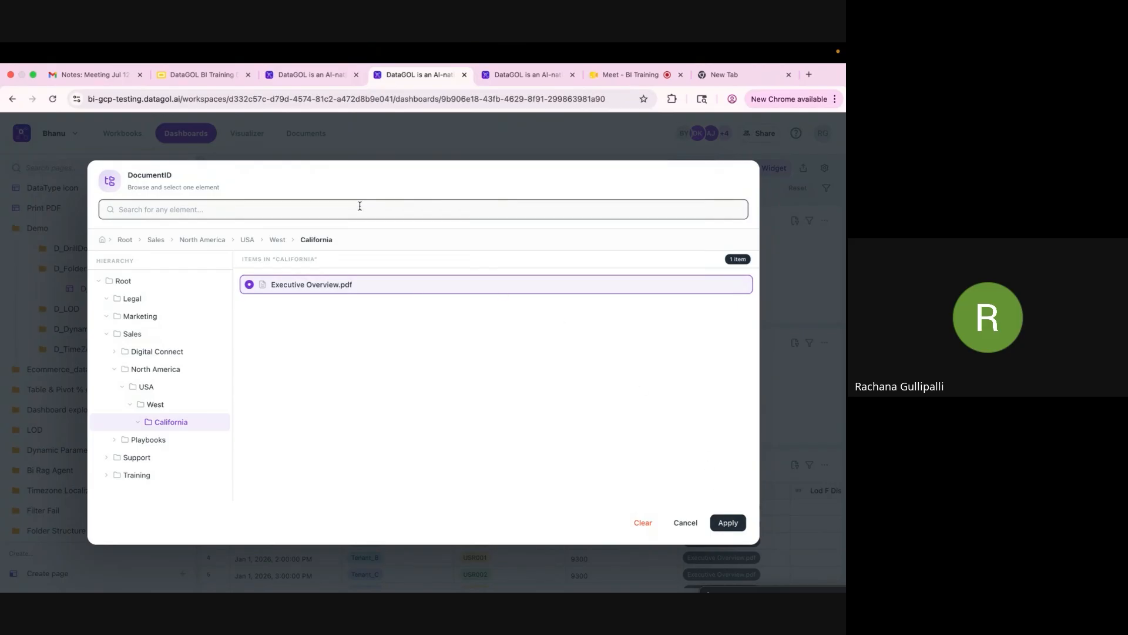
Search the hierarchy for "executive", choose Executive Overview.pdf, apply the DocumentID filter and look over the filtered dashboard
click(103, 239)
click(188, 204)
text(executive)
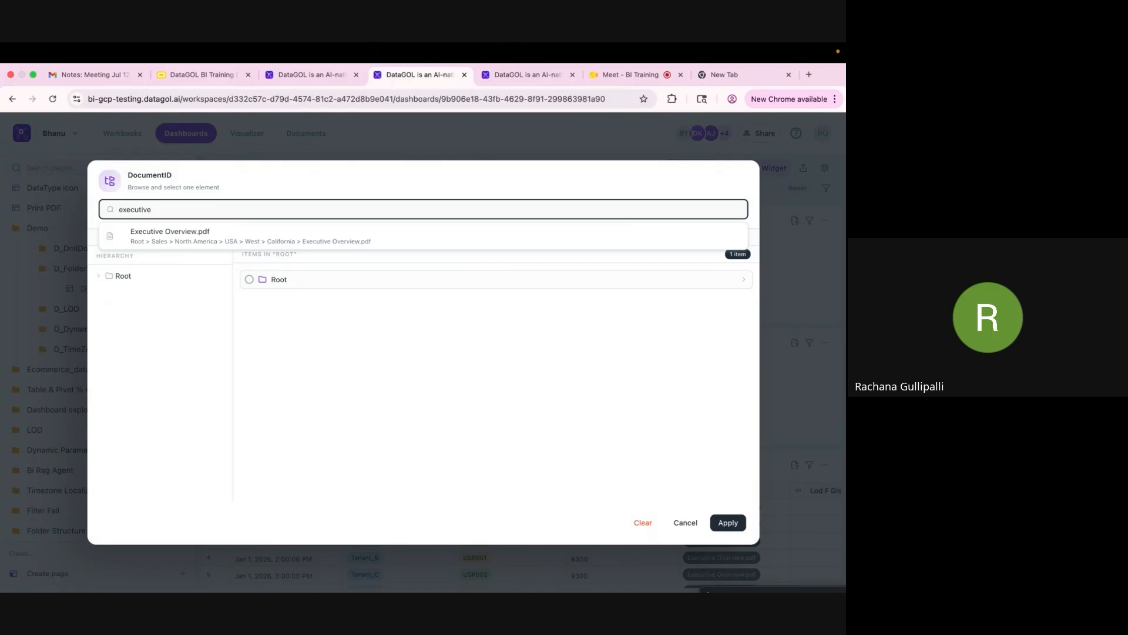
click(359, 245)
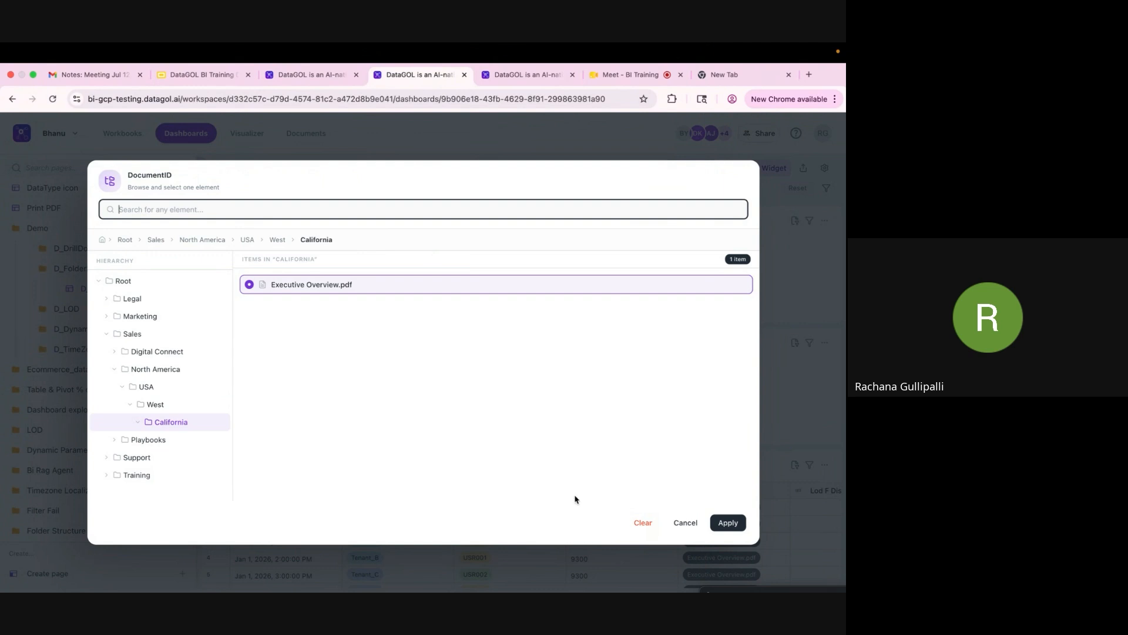
click(744, 523)
click(799, 188)
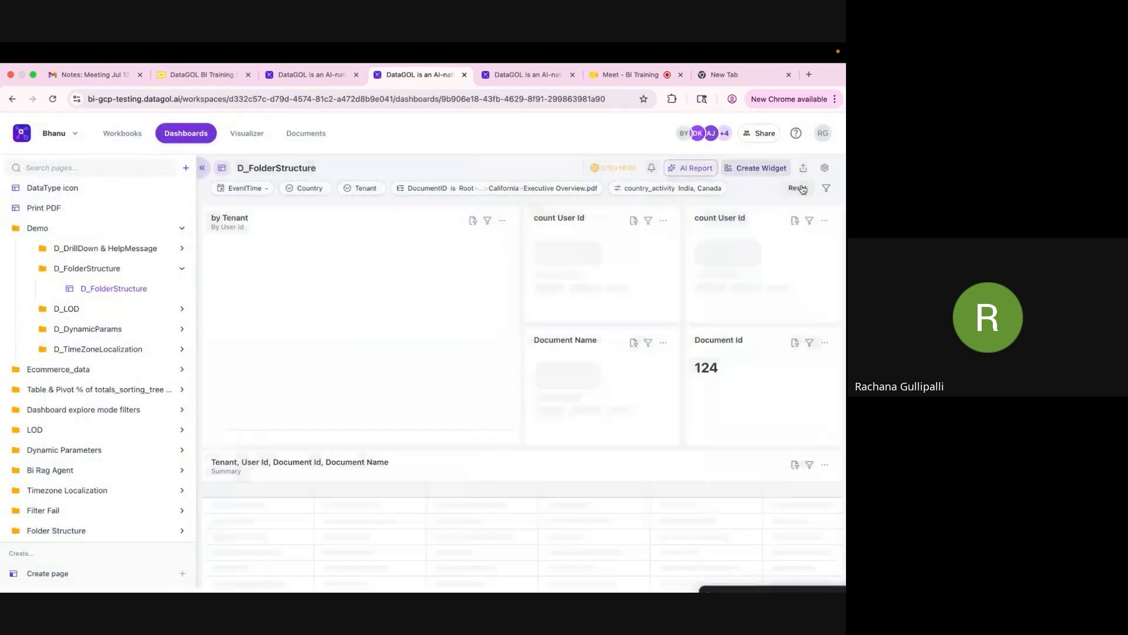
scroll(435, 454, down, 10)
scroll(435, 454, up, 8)
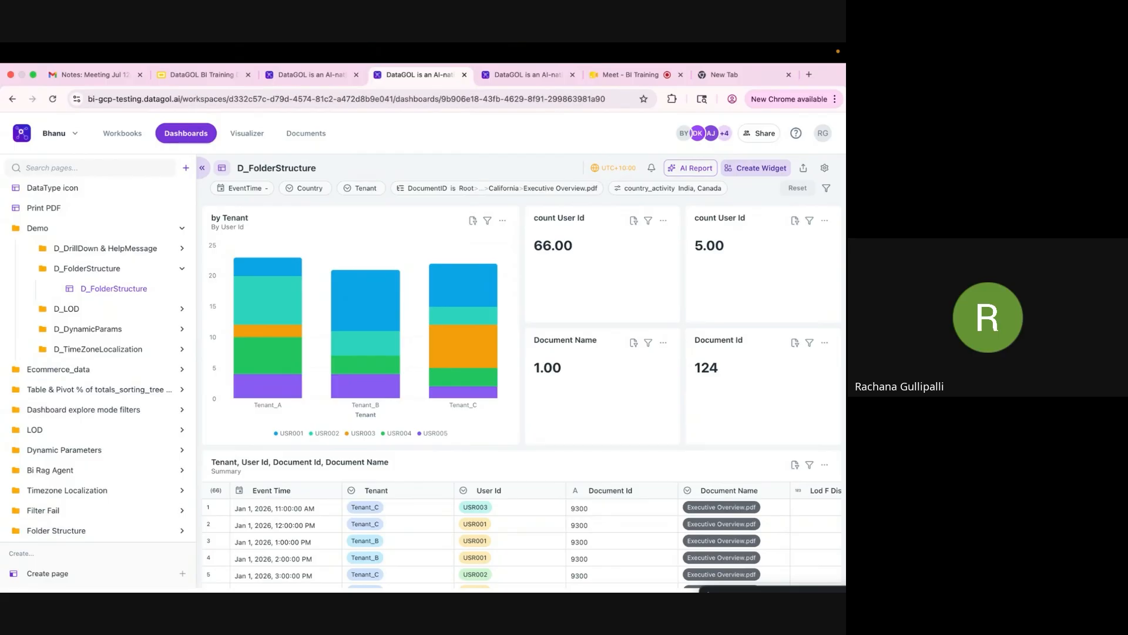
Set the dashboard's timezone to UTC
mouse_move(613, 172)
click(620, 170)
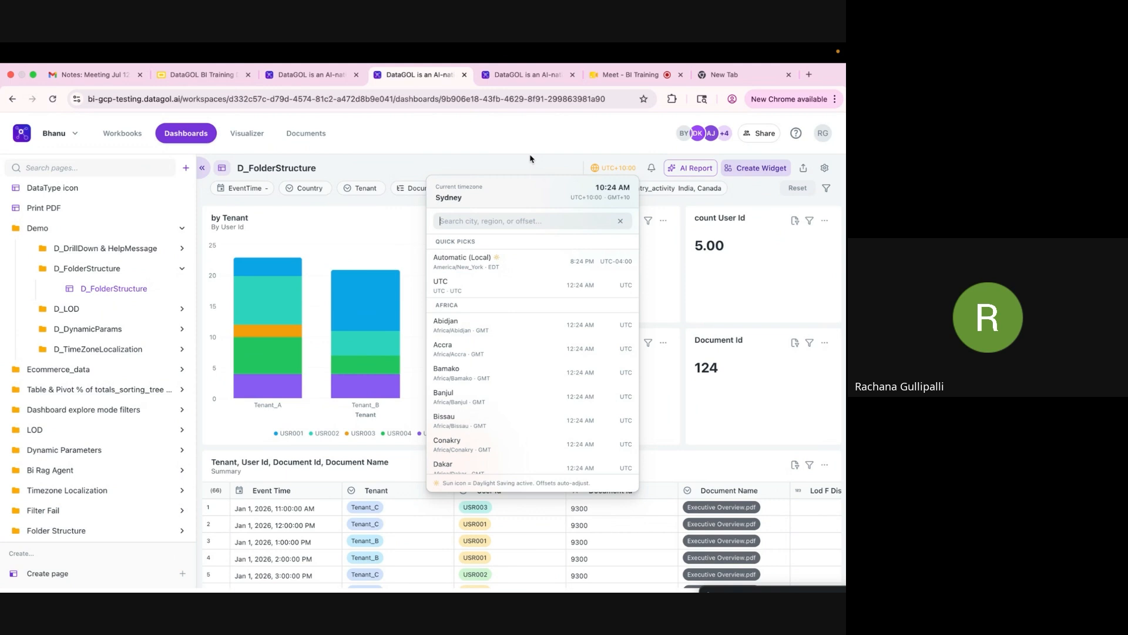
scroll(520, 378, down, 5)
scroll(521, 379, up, 8)
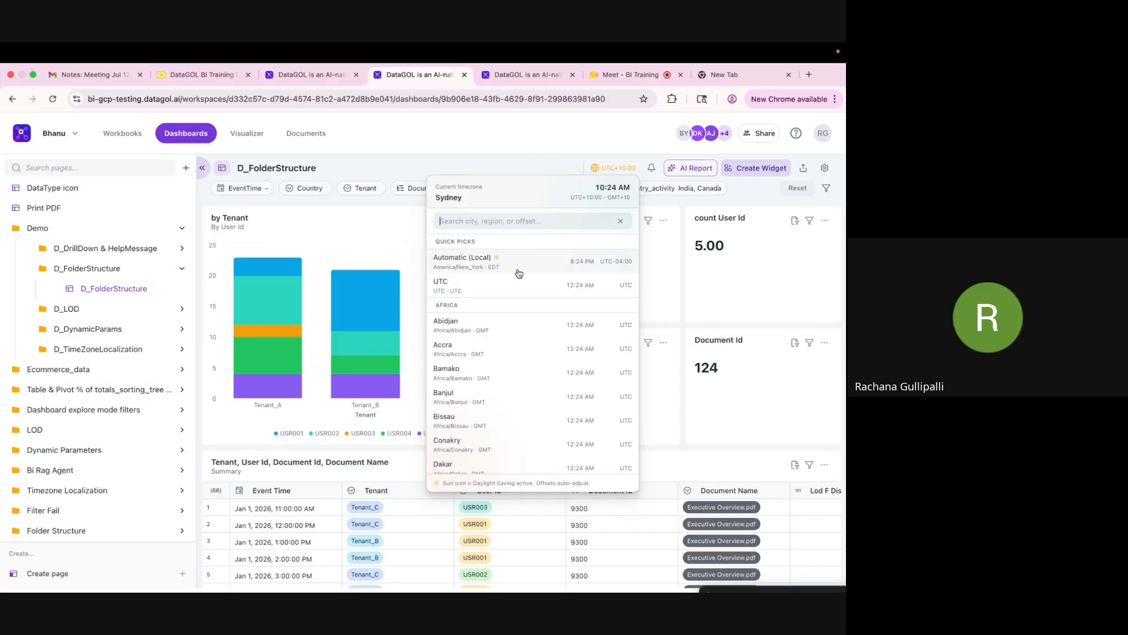
click(531, 288)
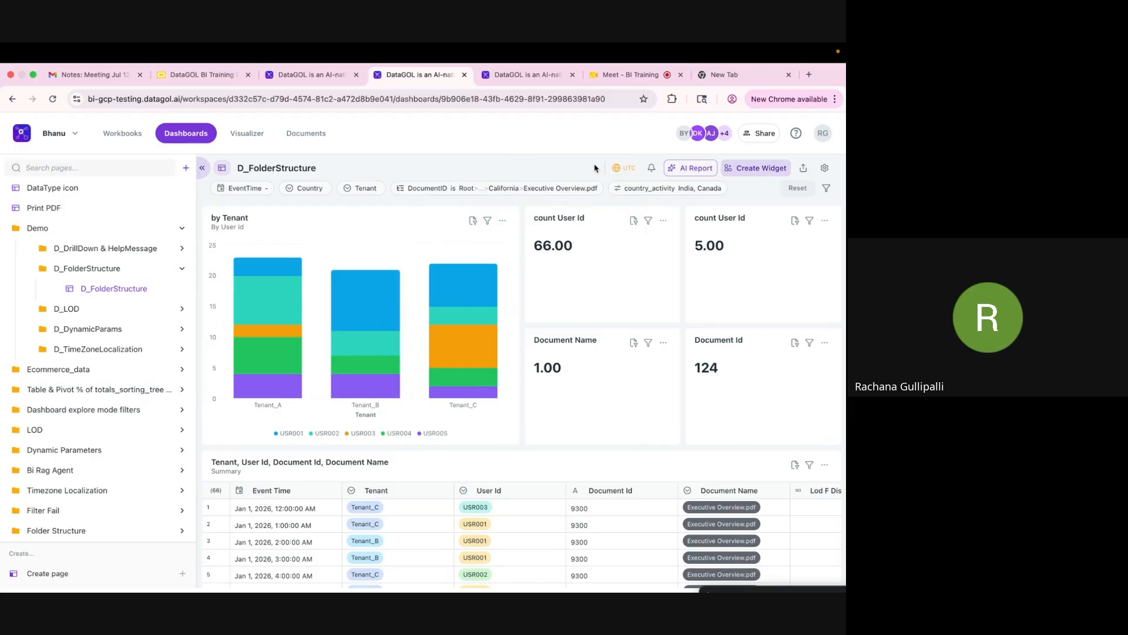
Examine the by Tenant chart and the Event Time values in the summary table under the new timezone
mouse_move(473, 365)
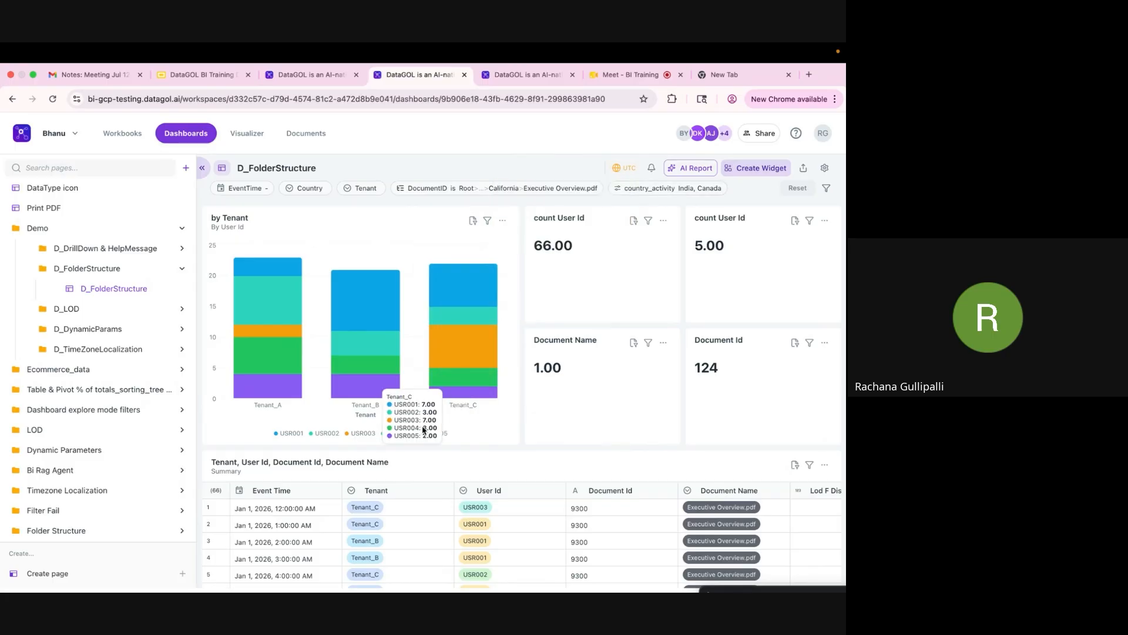
scroll(506, 479, down, 3)
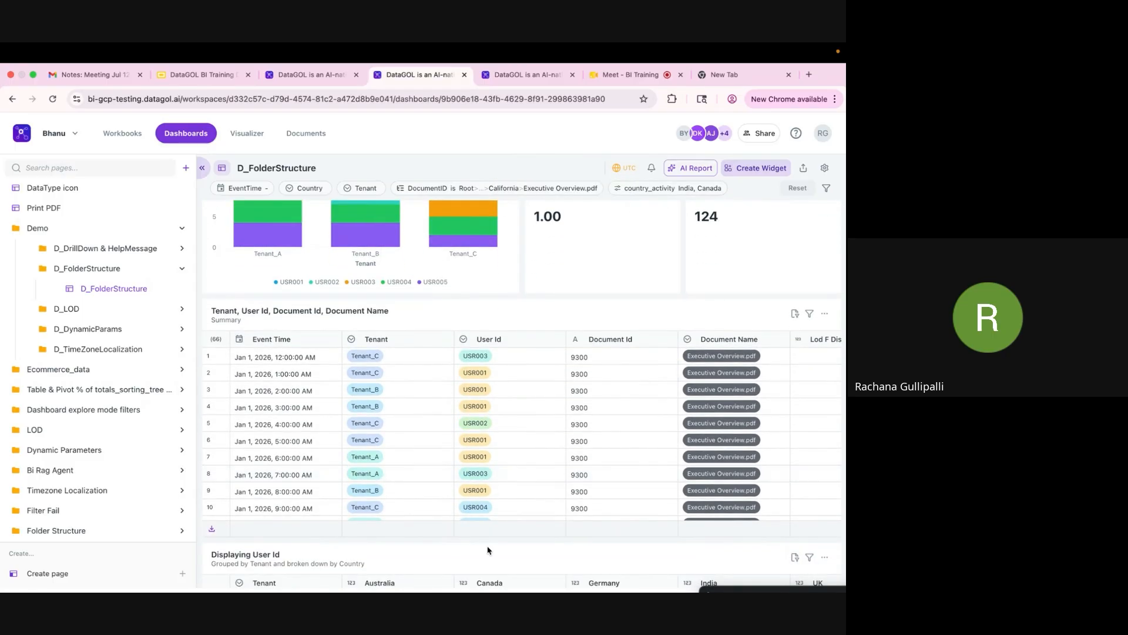
click(303, 332)
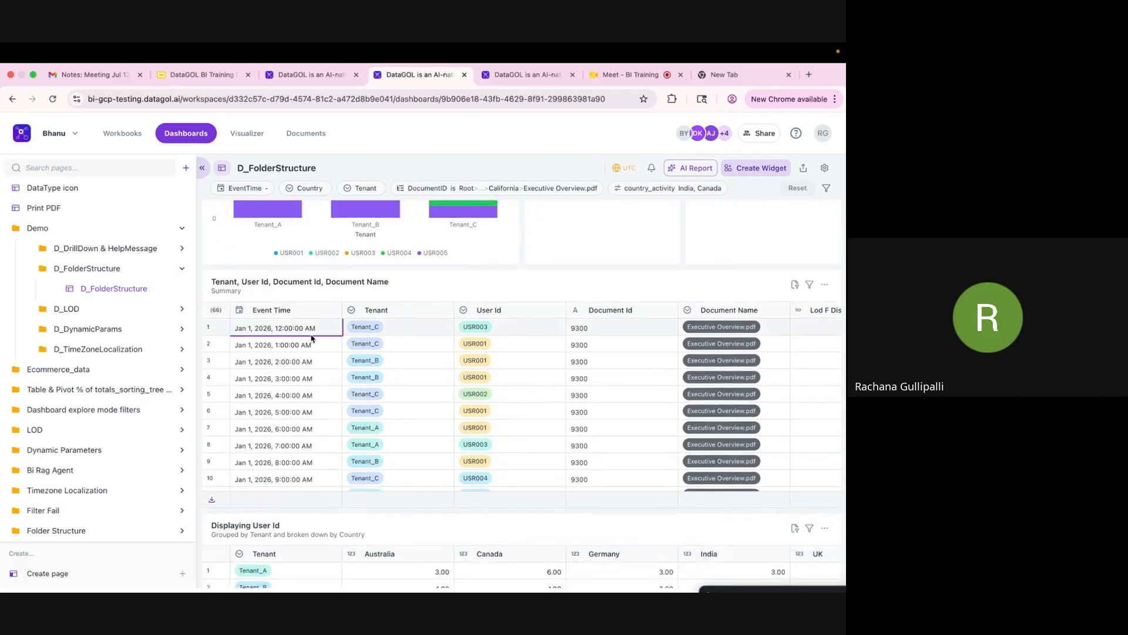
click(413, 329)
scroll(553, 338, right, 2)
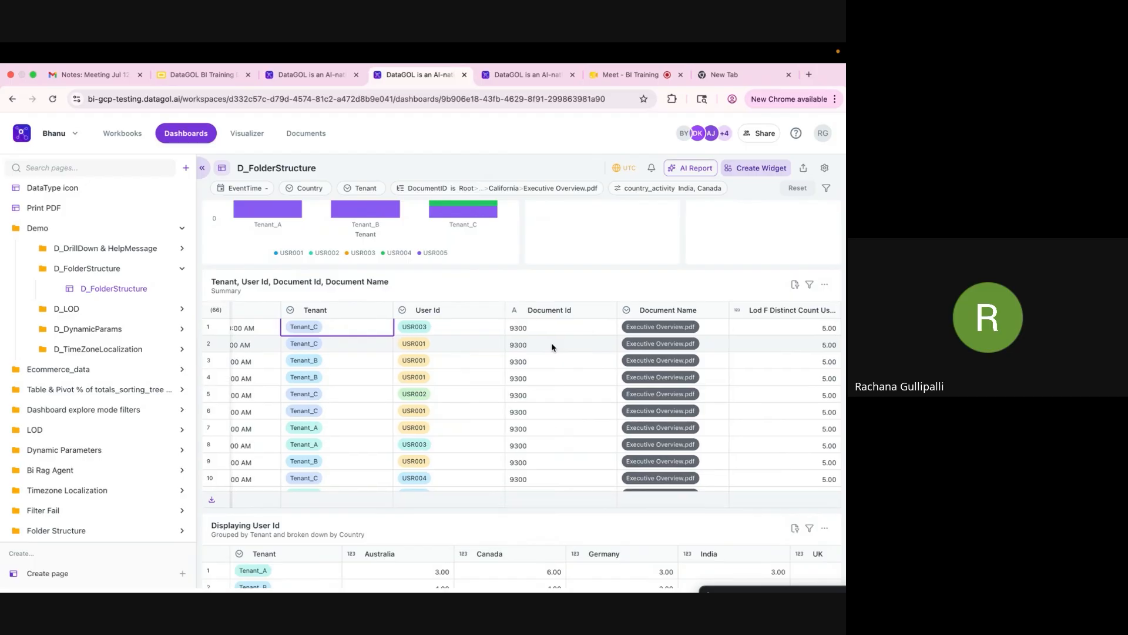
scroll(553, 346, left, 2)
click(320, 353)
click(321, 362)
click(323, 383)
click(322, 401)
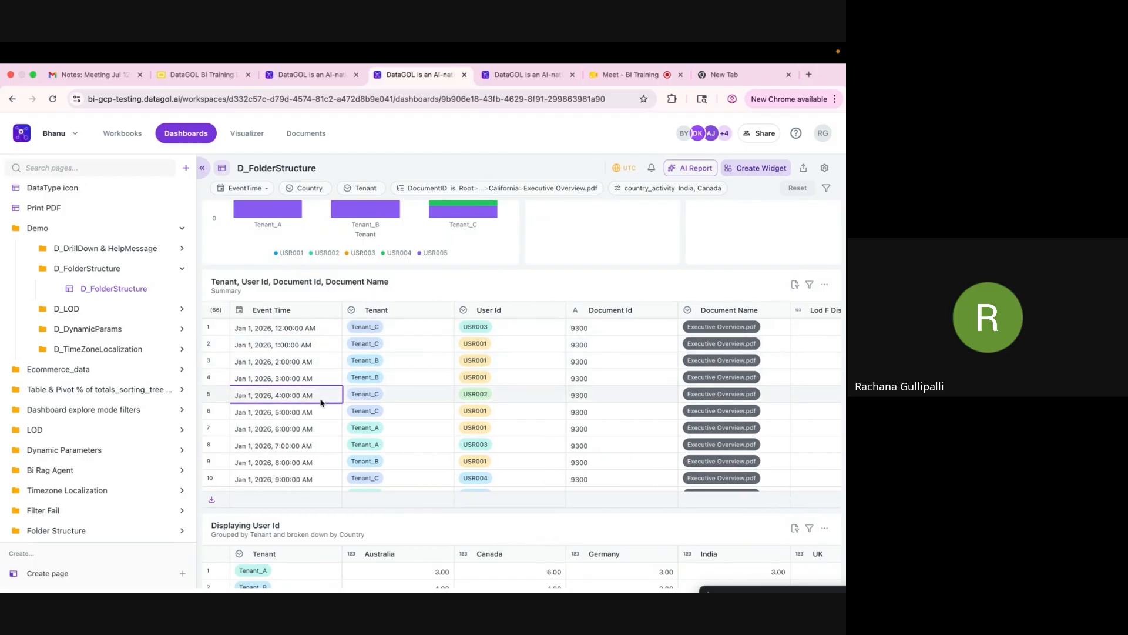
mouse_move(622, 170)
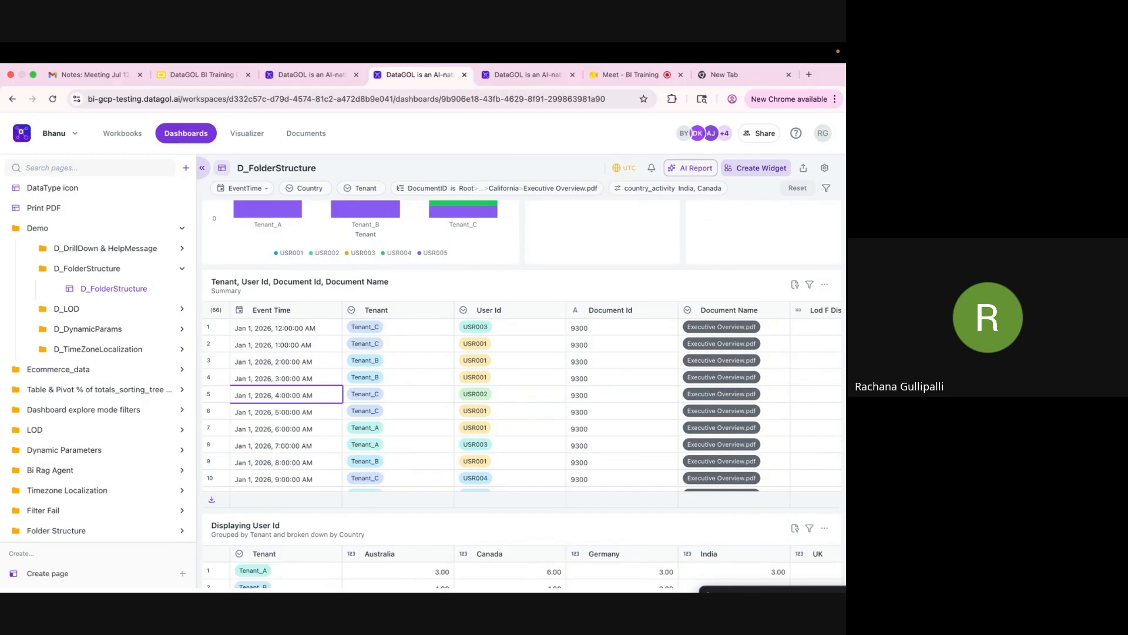
Open the Theme Editor and review its settings sections up to Tile Title and Filter / Parameter Chips
click(824, 169)
click(781, 276)
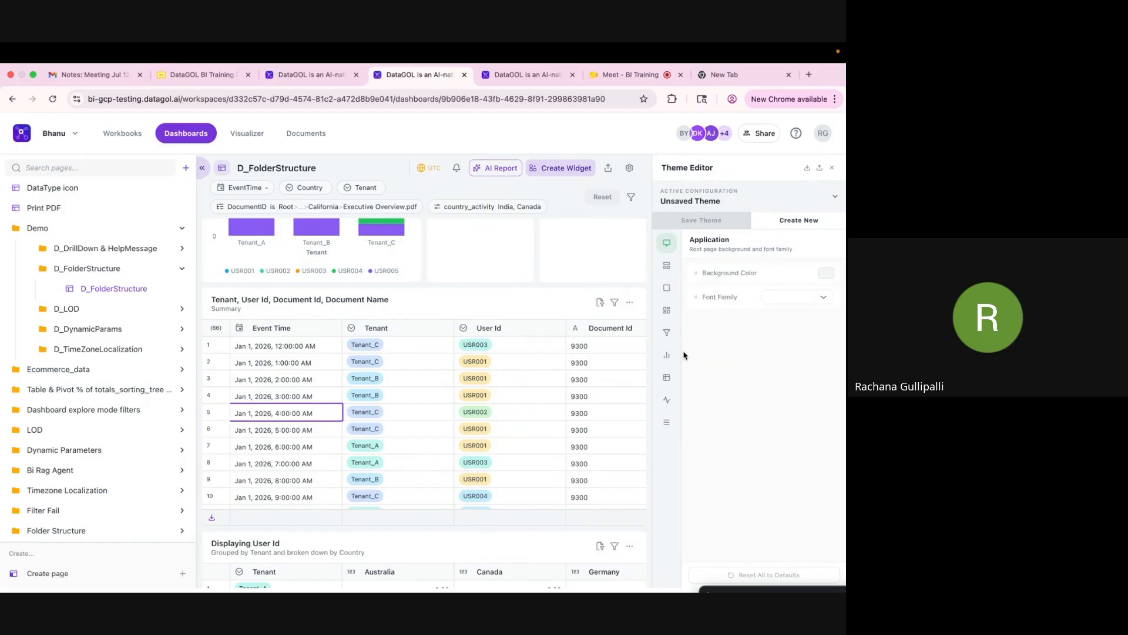
click(668, 267)
click(666, 288)
click(667, 310)
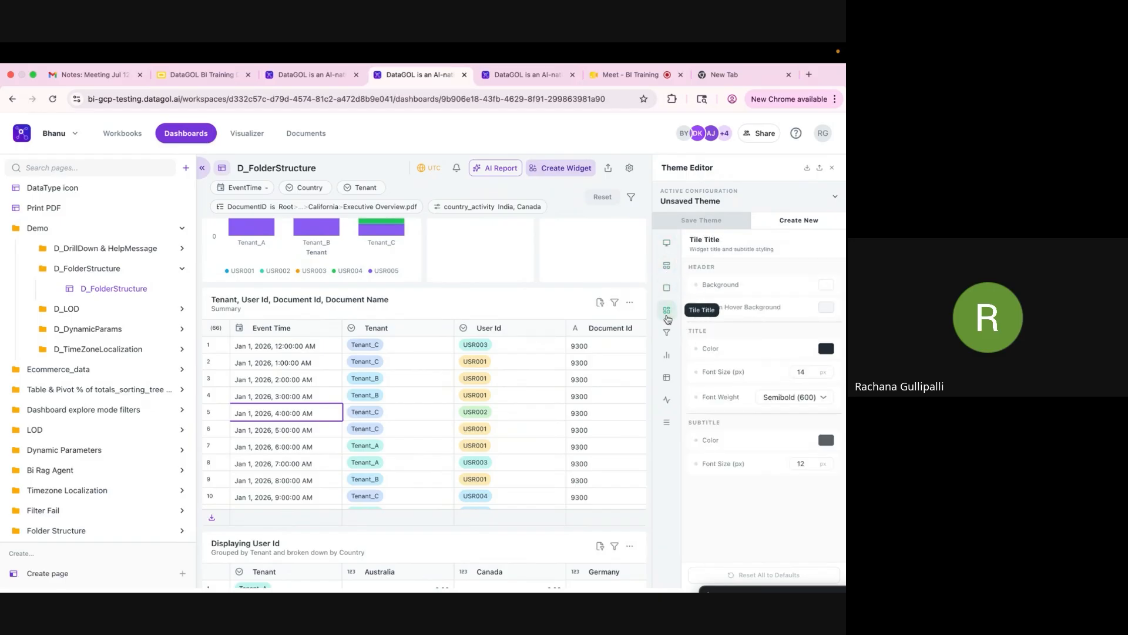
click(666, 334)
Apply the saved theme New 2 to the dashboard
click(773, 203)
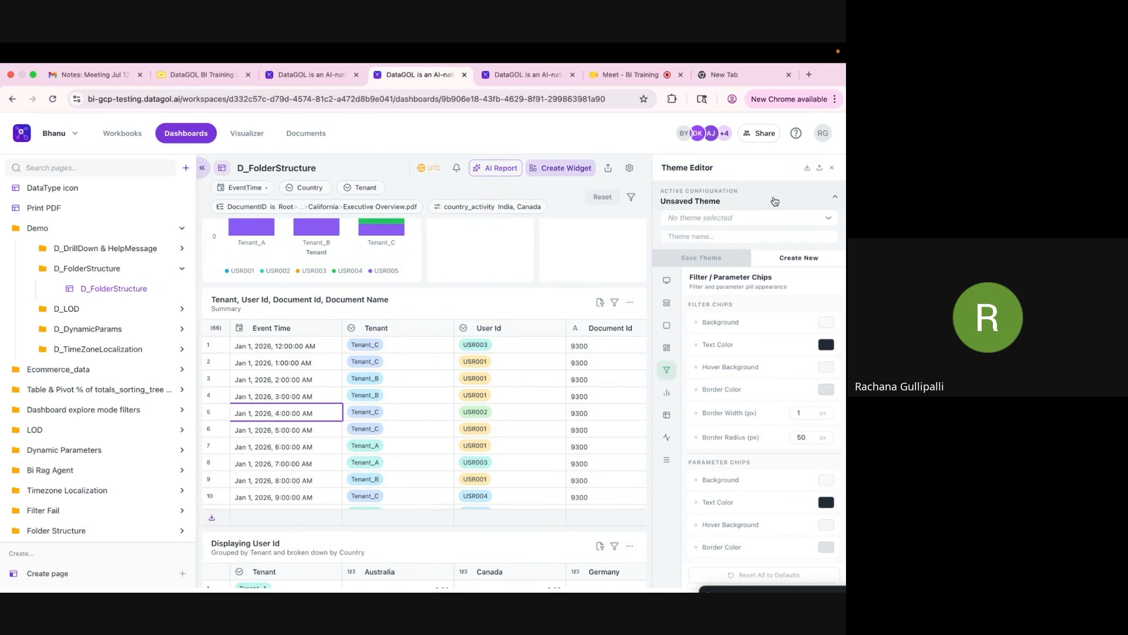
click(767, 217)
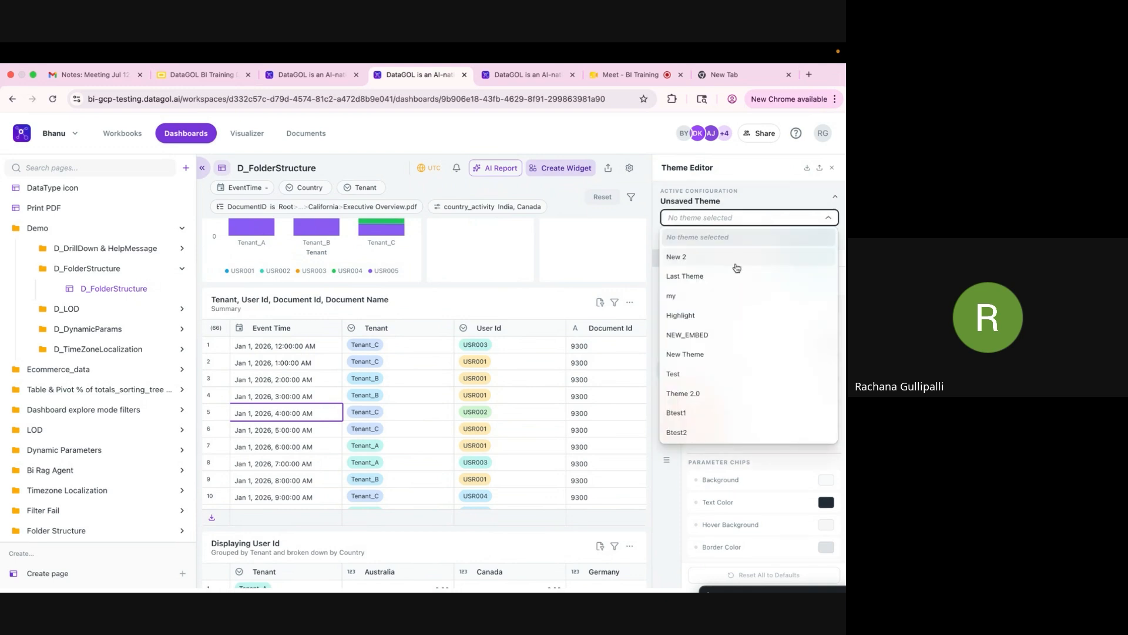
click(739, 259)
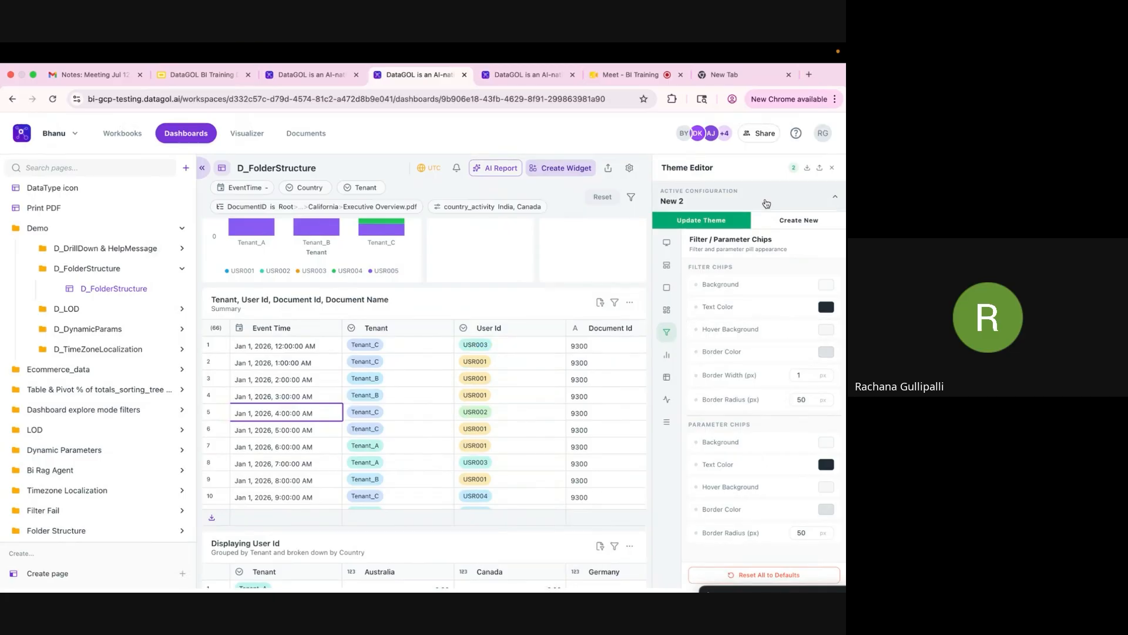
Switch to the NEW_EMBED theme, preview it across the dashboard's widgets and close the Theme Editor without saving
click(761, 203)
click(726, 218)
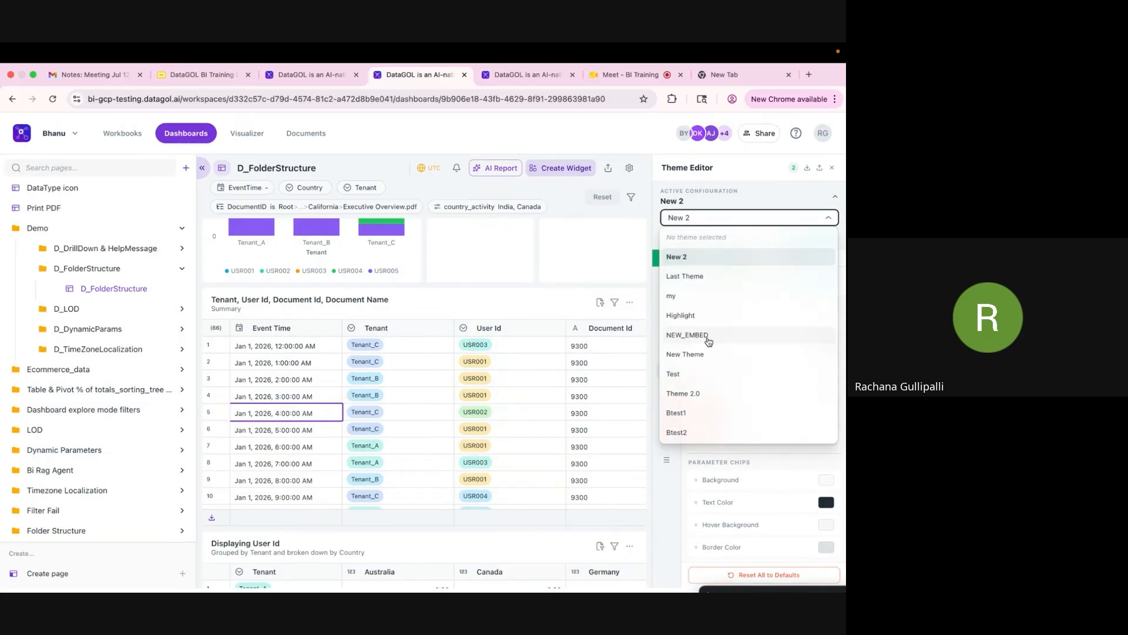
click(706, 336)
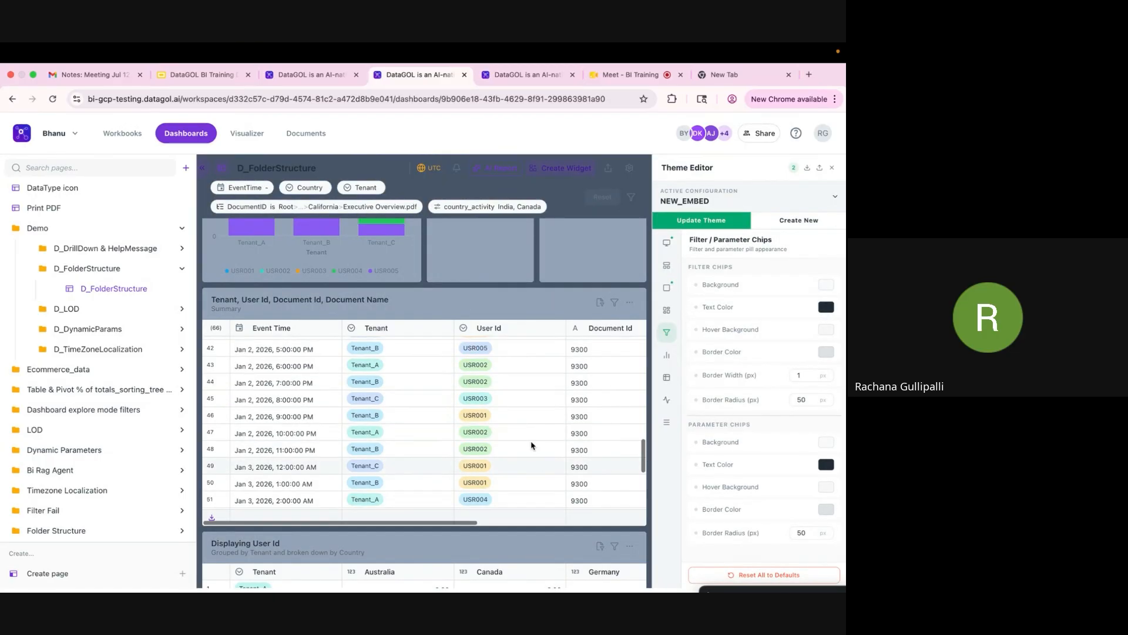
scroll(503, 289, down, 5)
scroll(488, 474, down, 4)
scroll(488, 475, up, 16)
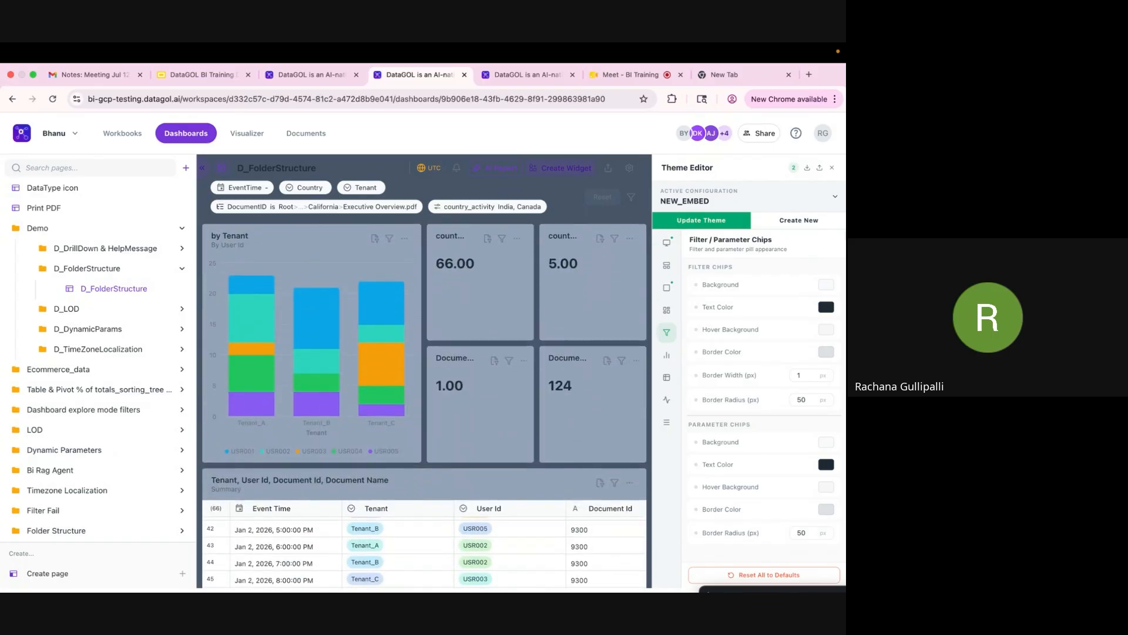
click(831, 168)
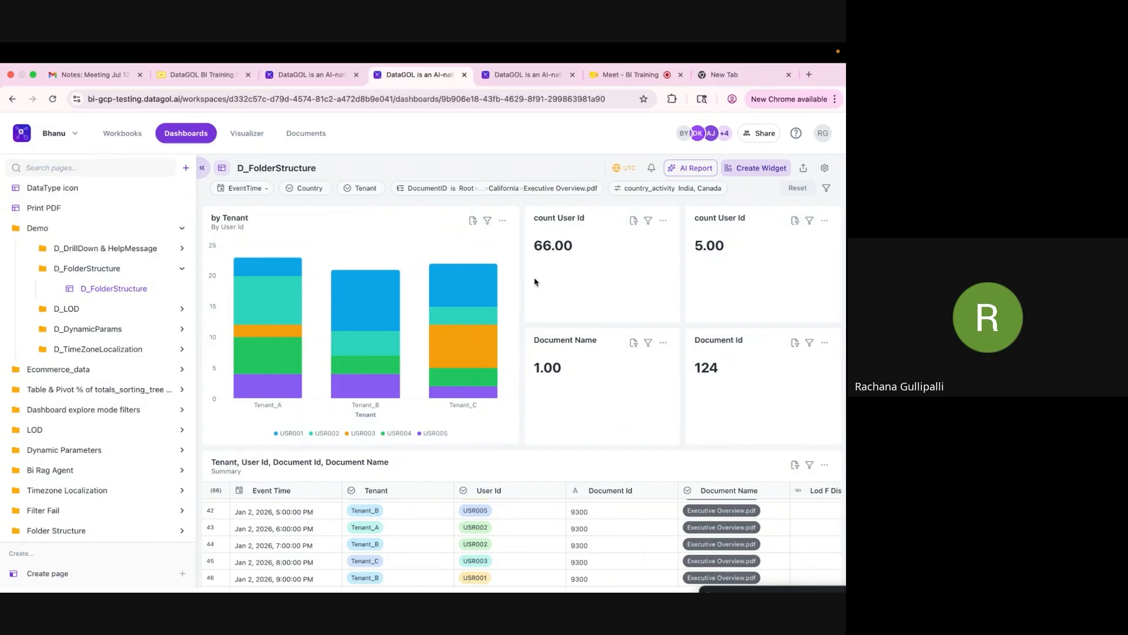
Open the dashboard's Embed Configuration and review its Basic Setup, Security, Features and Get Code sections
click(806, 168)
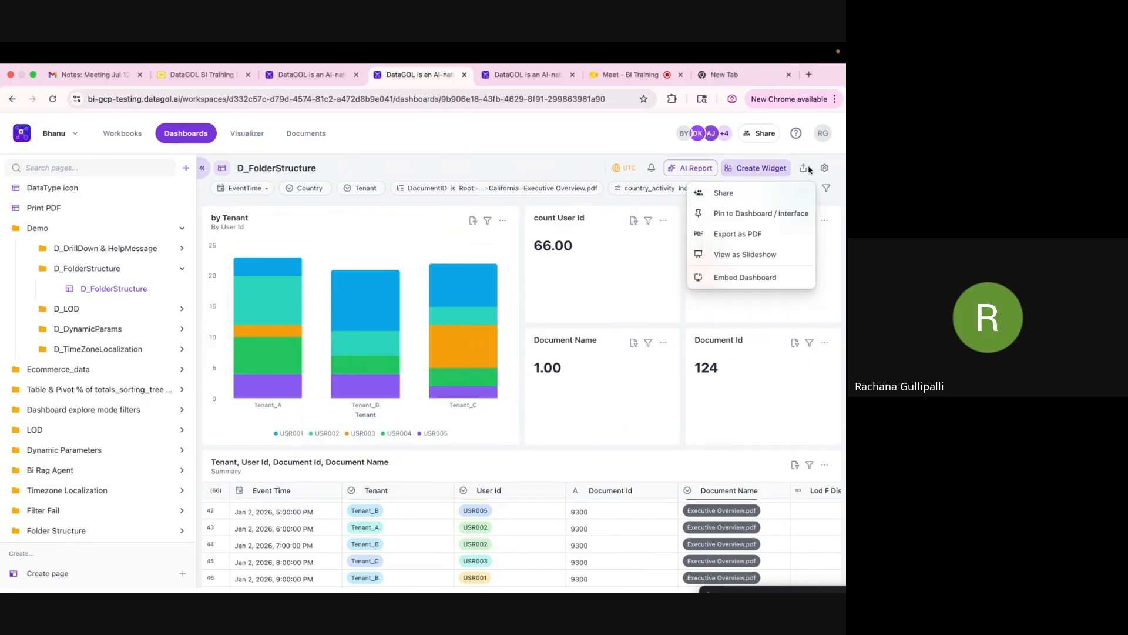
click(751, 278)
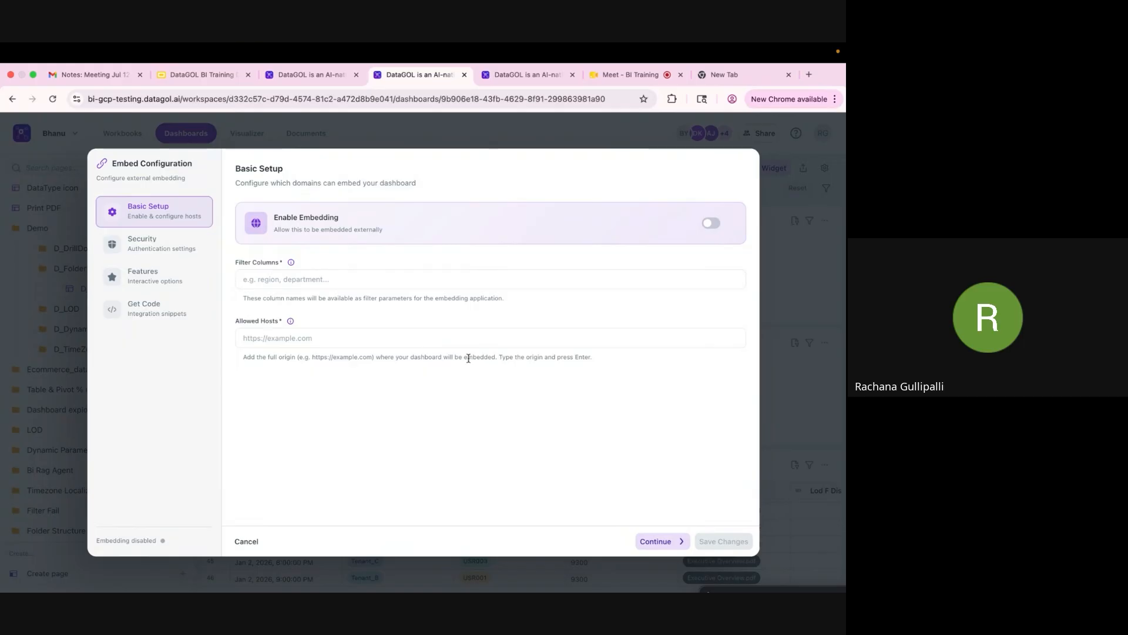
click(124, 251)
click(142, 281)
click(142, 305)
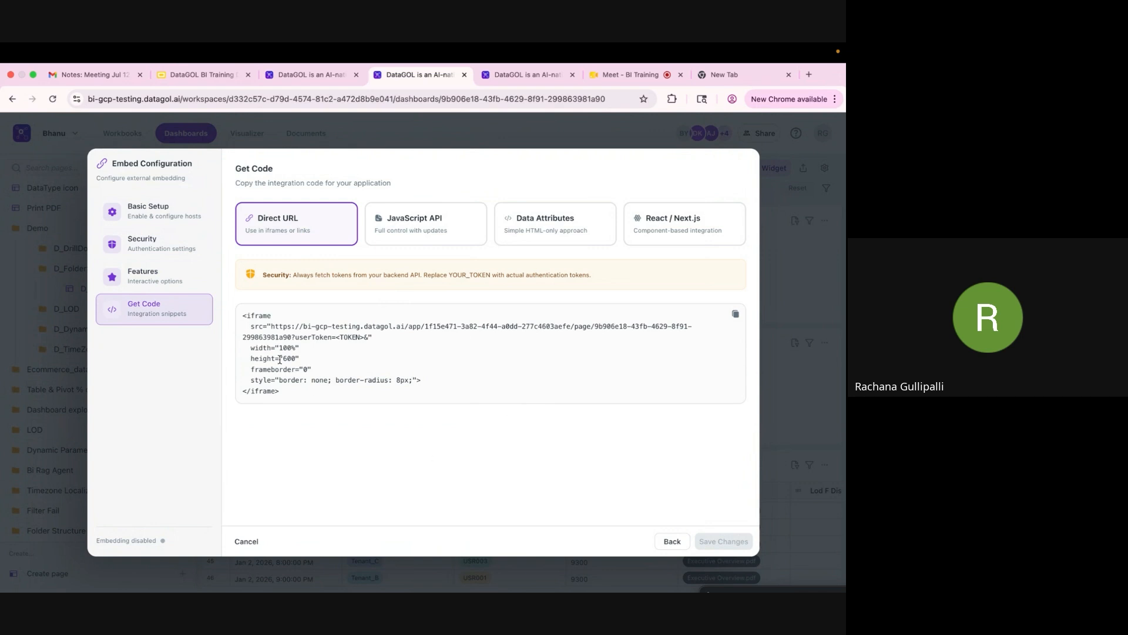
Check the embedding Features with the Dashboard Theme options, revisit the Security settings, and close Embed Configuration without saving
click(168, 283)
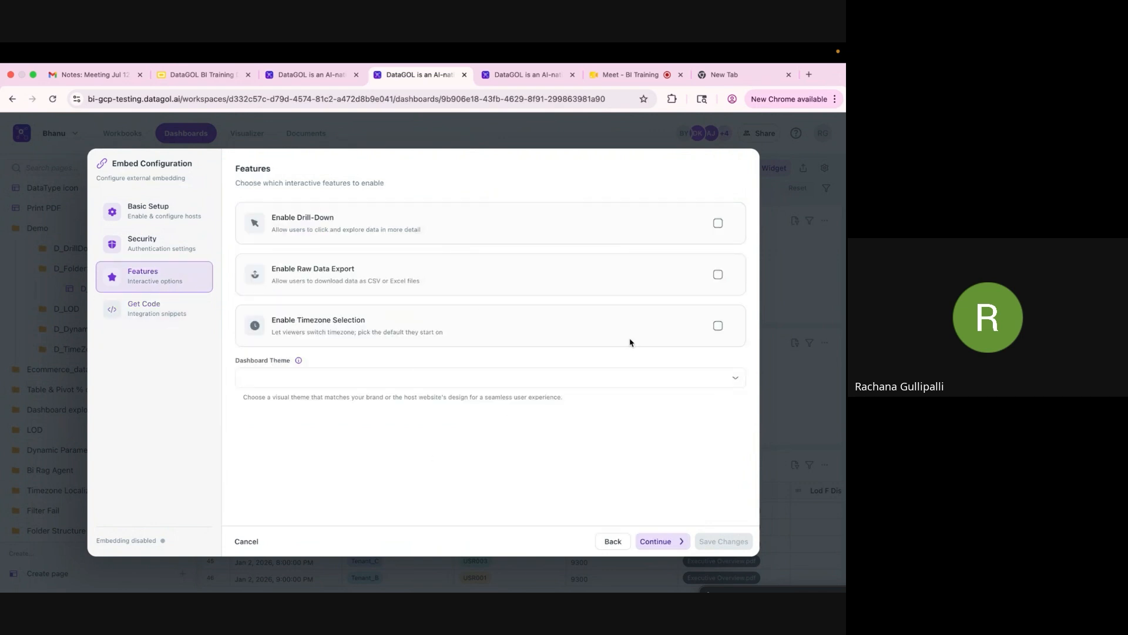
click(710, 380)
click(677, 341)
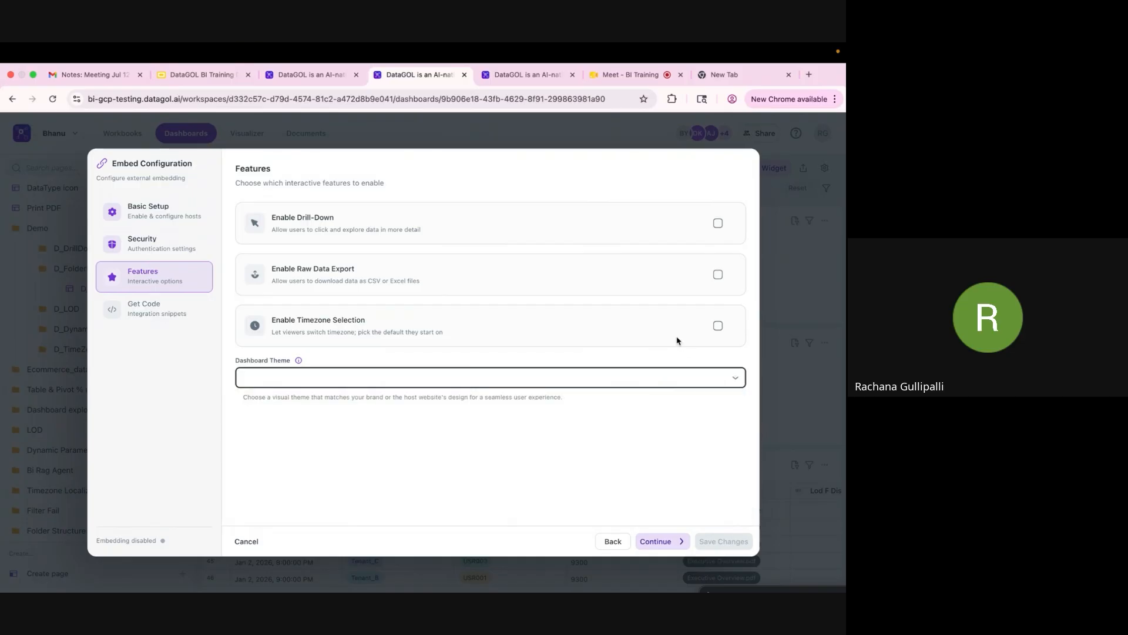
click(611, 540)
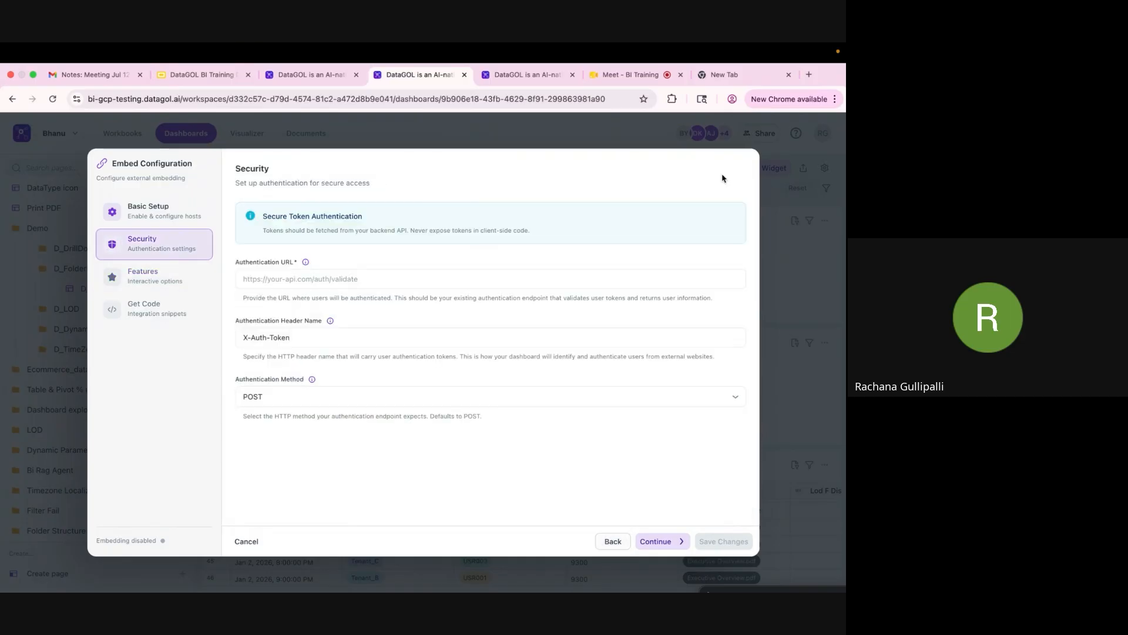
click(242, 545)
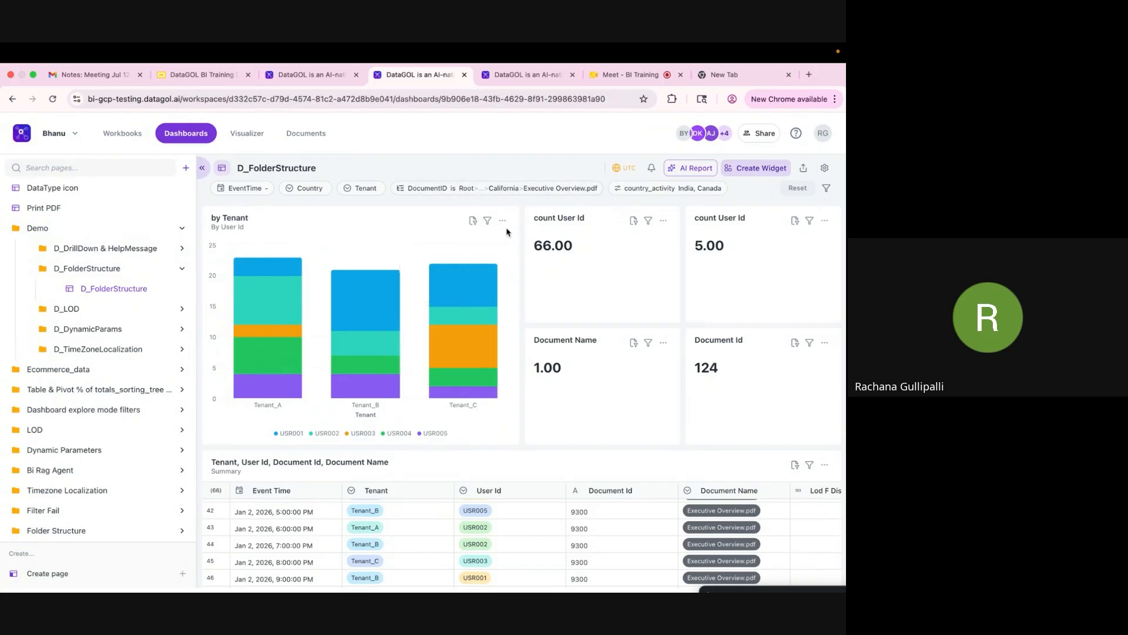
scroll(506, 235, down, 1)
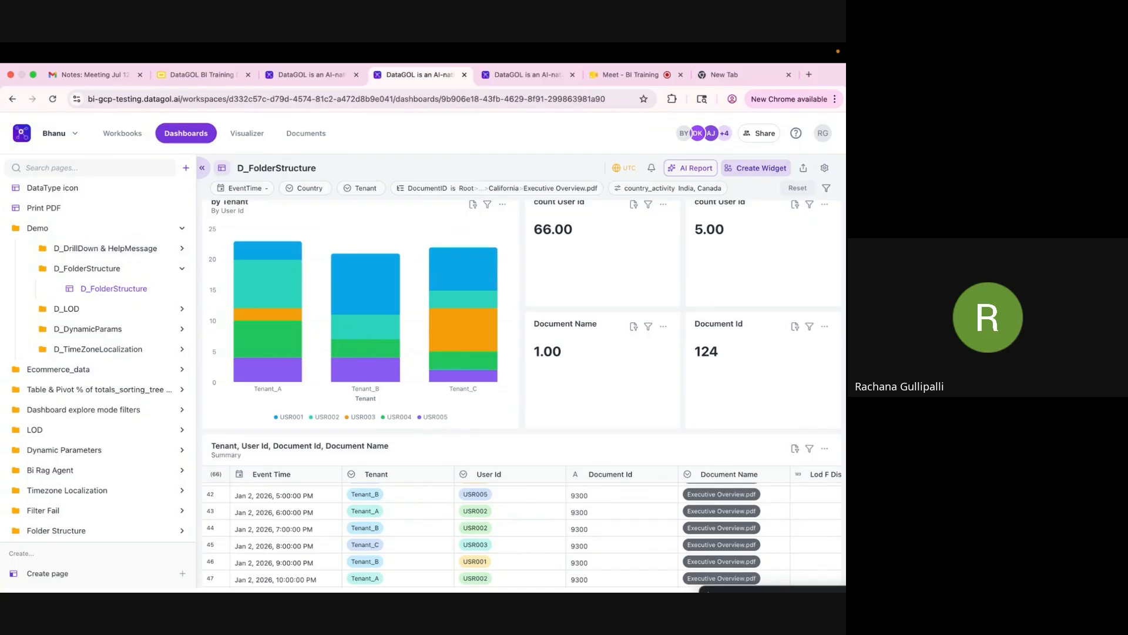
mouse_move(485, 243)
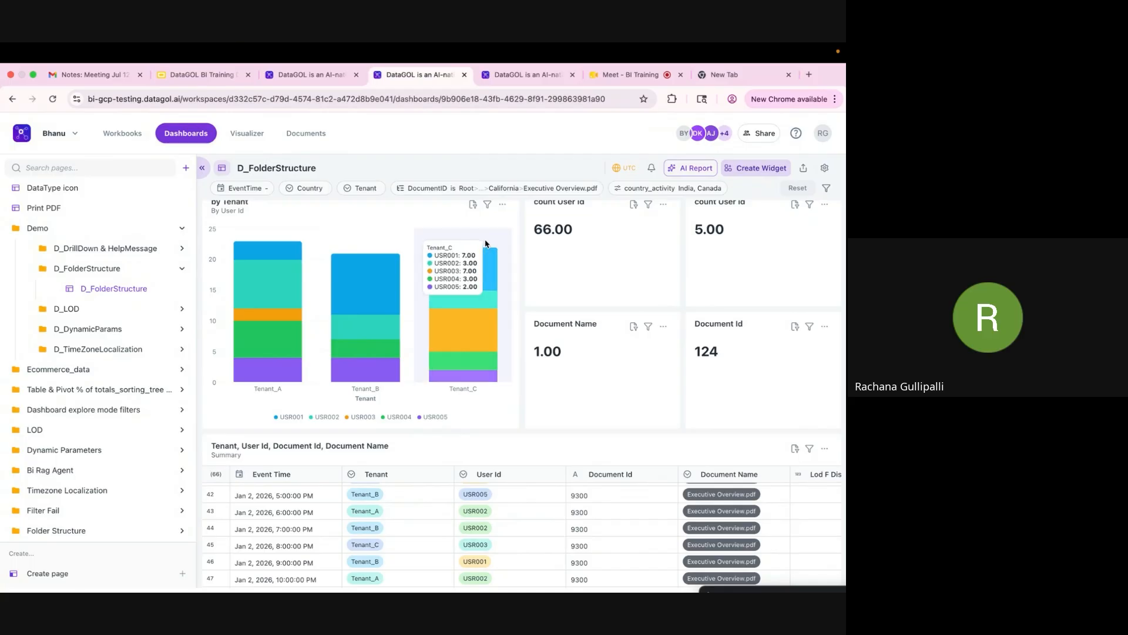